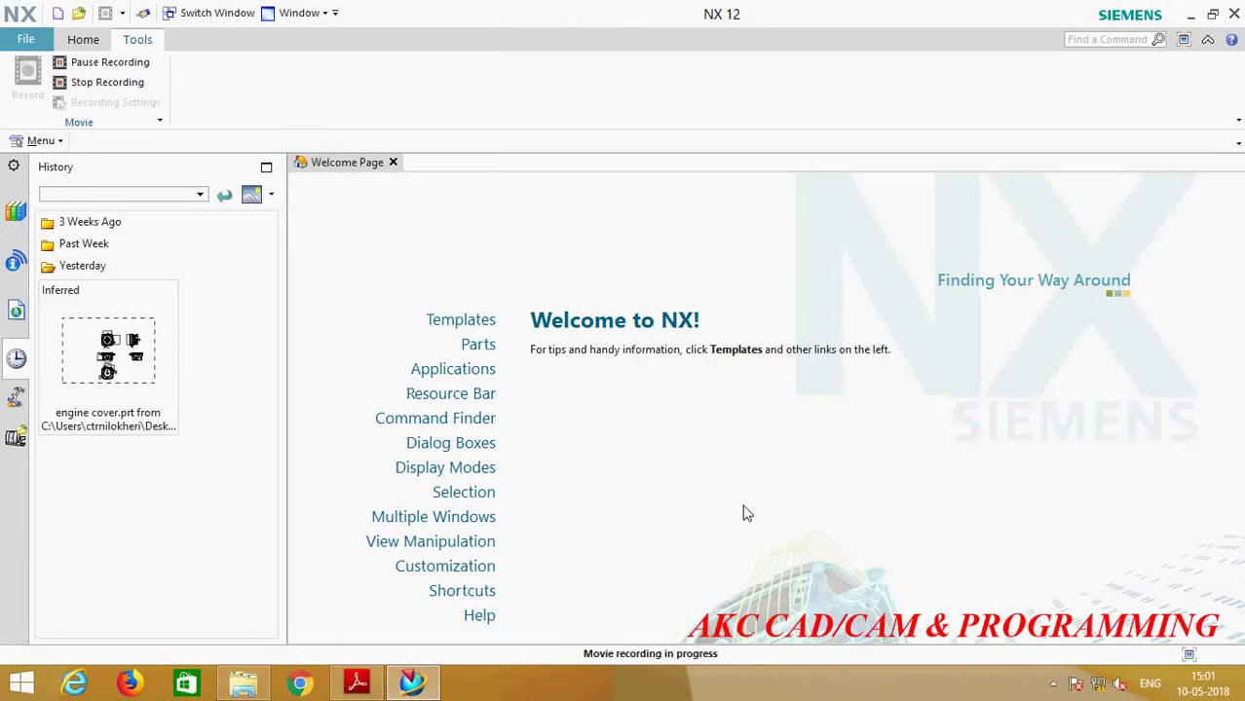
Step: Create a new part from the Model template as model1.prt
left_click(83, 38)
left_click(25, 83)
left_click(421, 272)
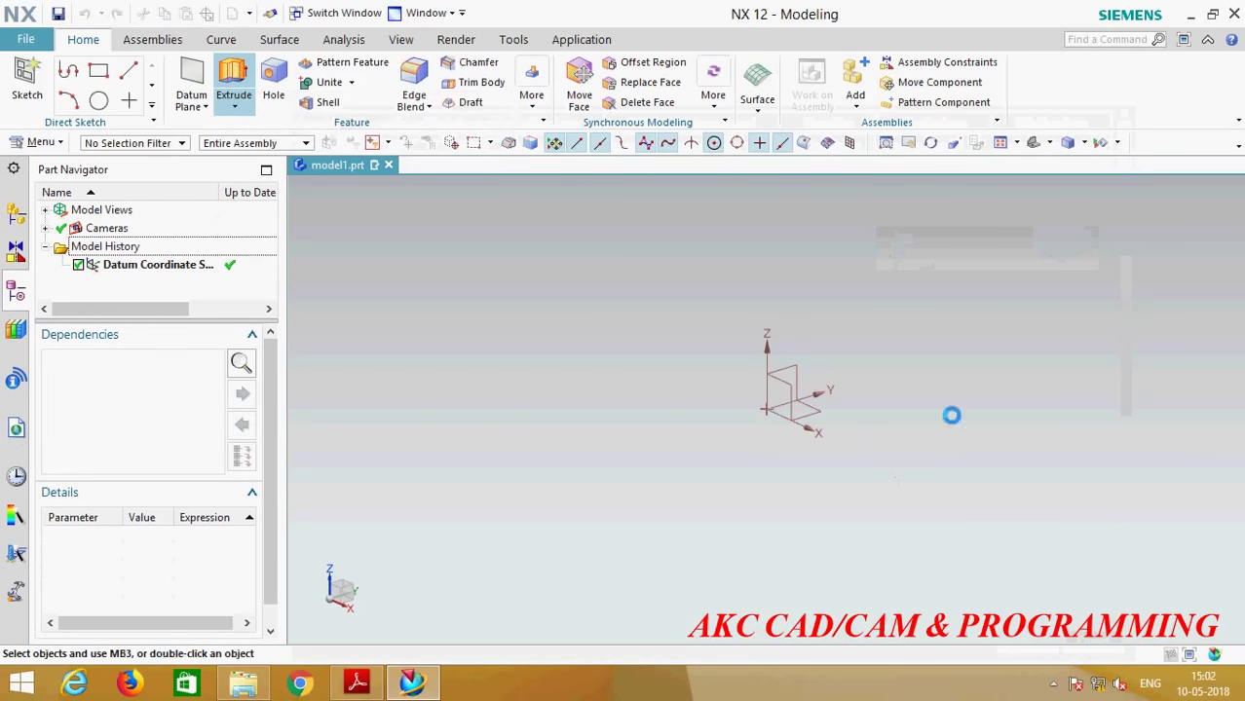
Step: On the XY plane, sketch a circle centred at the origin with diameter 12
left_click(784, 390)
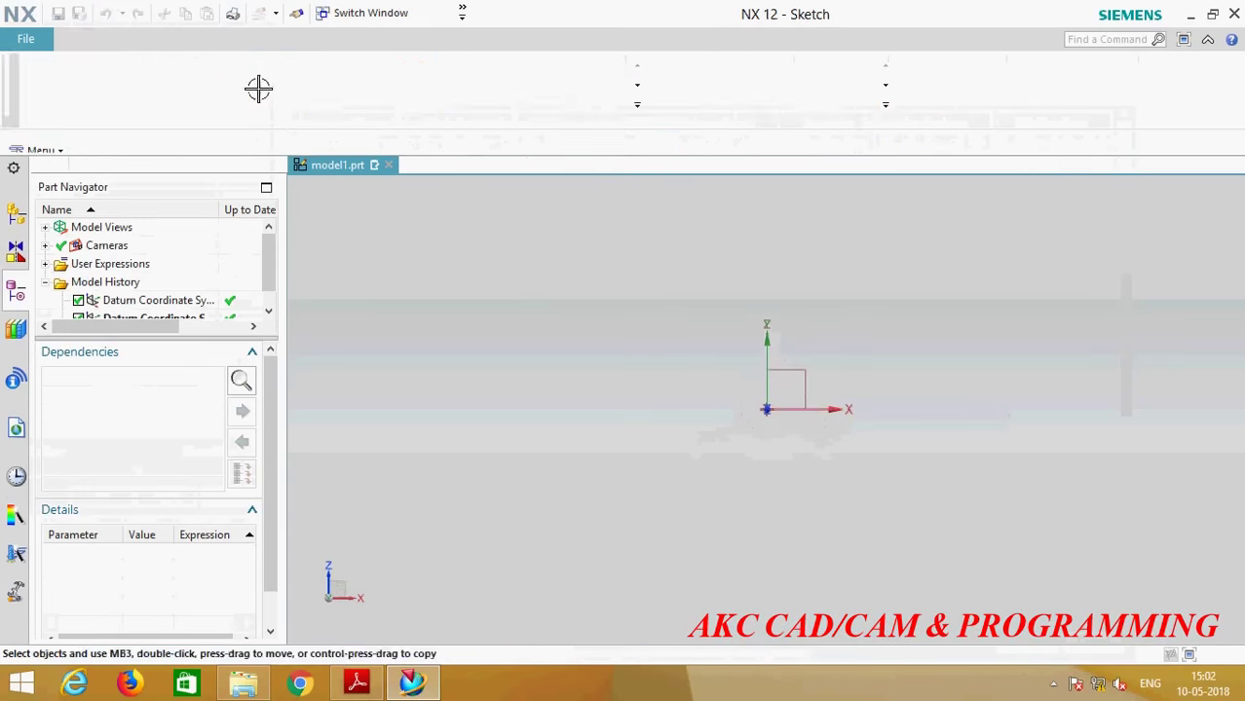
left_click(449, 75)
left_click(766, 409)
left_click(776, 535)
key("Escape")
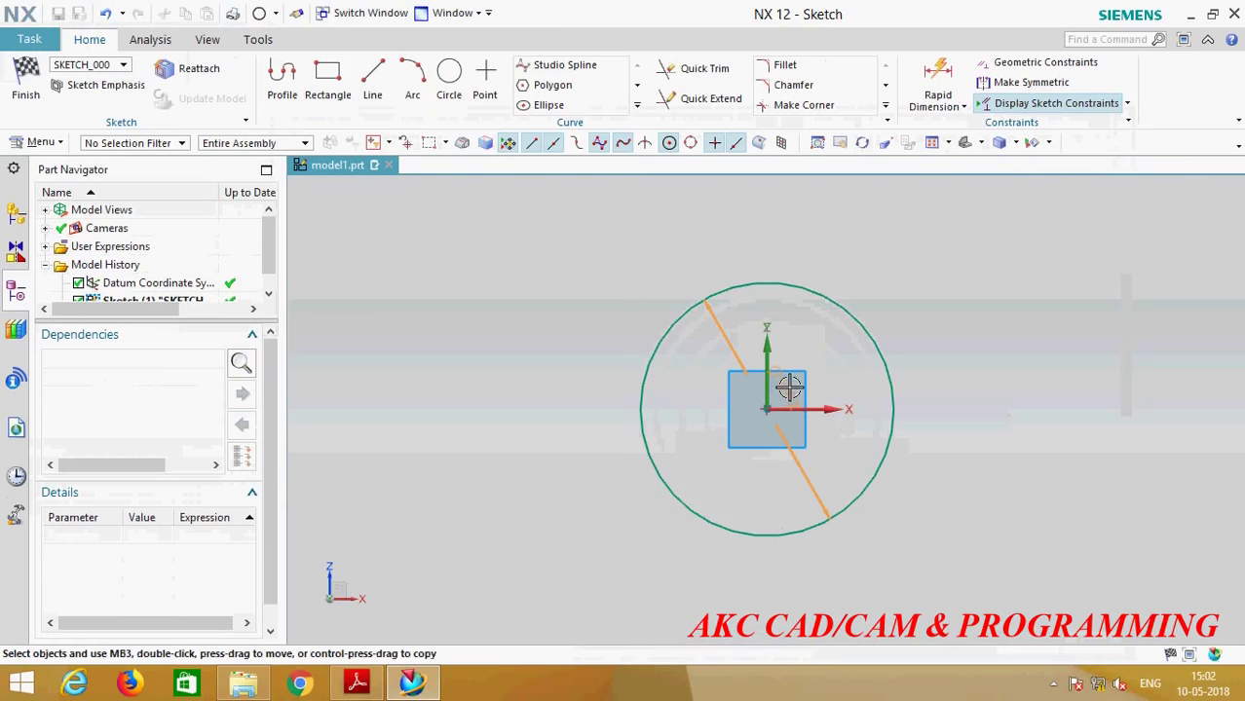
double_click(819, 390)
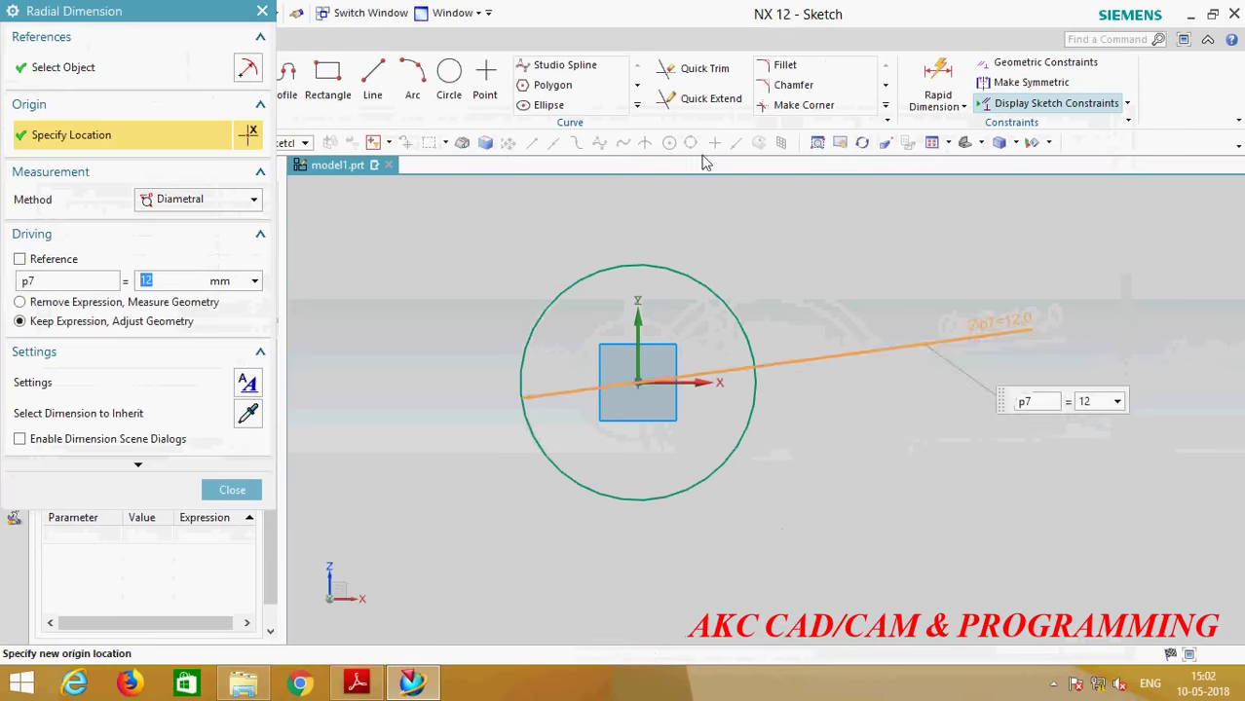
left_click(232, 490)
Step: Draw a horizontal line through the circle, then trim away the lower half and the line's overhangs
left_click(283, 78)
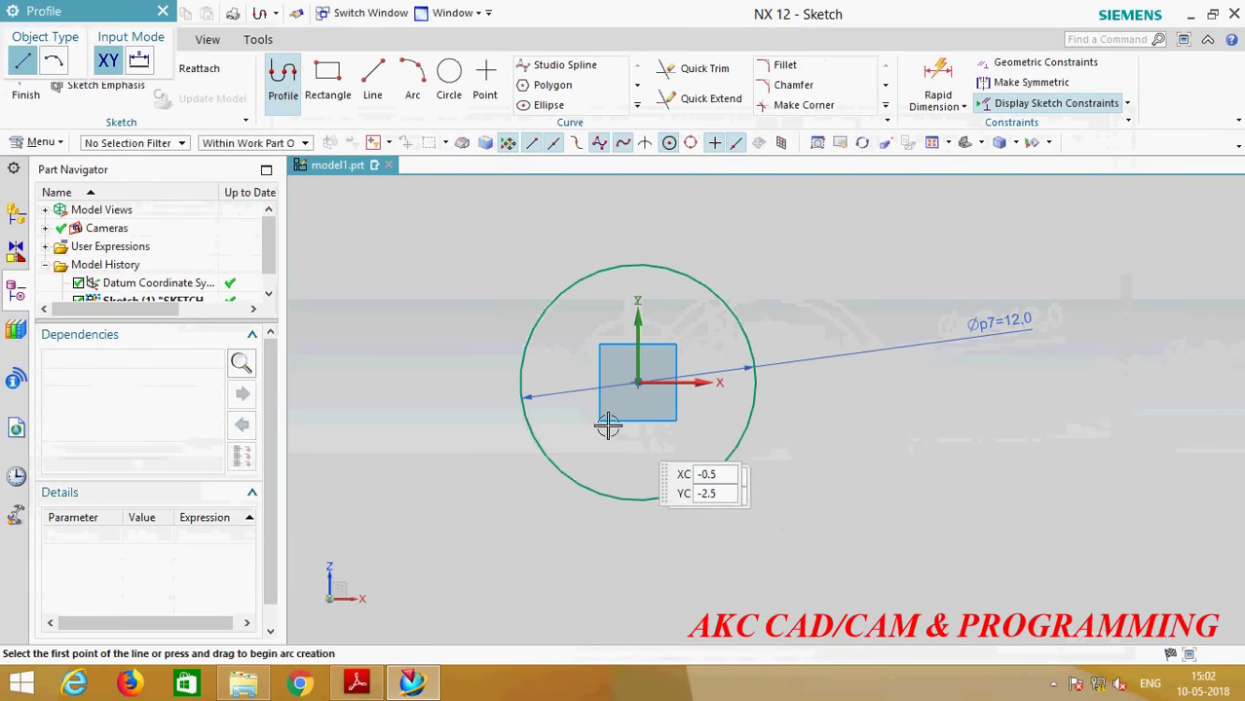
left_click(359, 369)
left_click(1056, 369)
key("Escape")
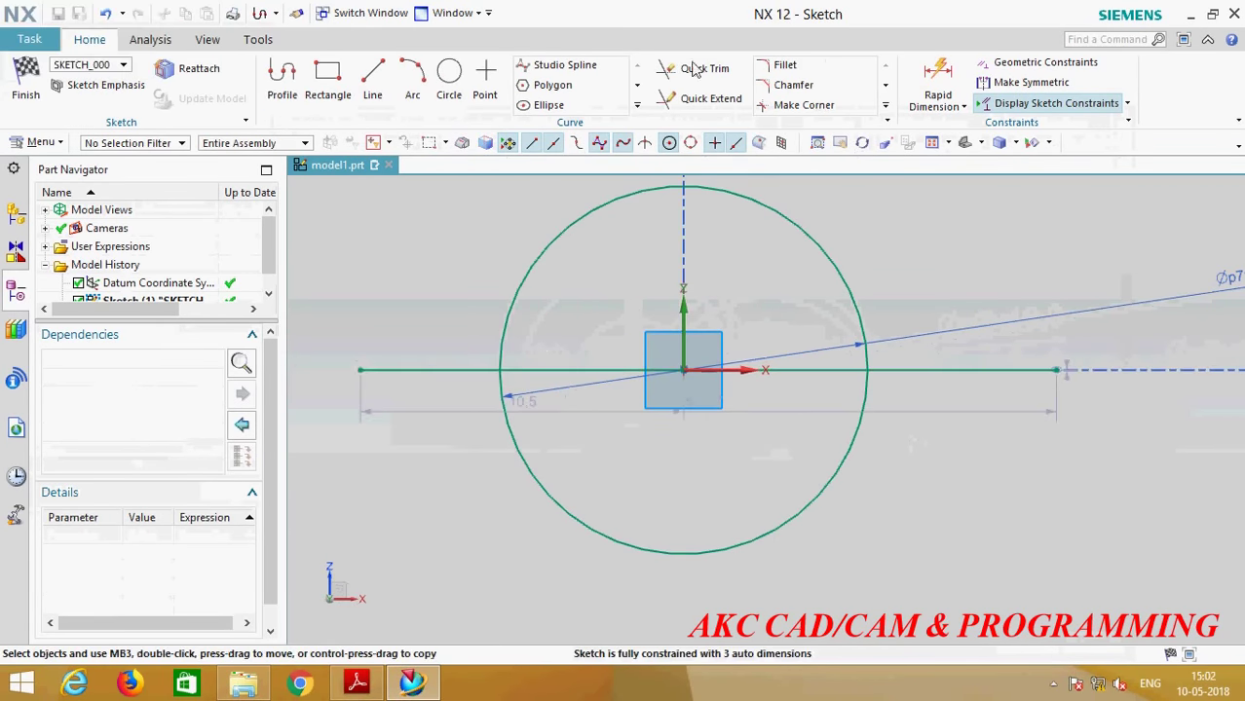
left_click(680, 62)
left_click_drag(420, 343, 459, 446)
left_click_drag(620, 449, 856, 454)
left_click_drag(991, 331, 965, 420)
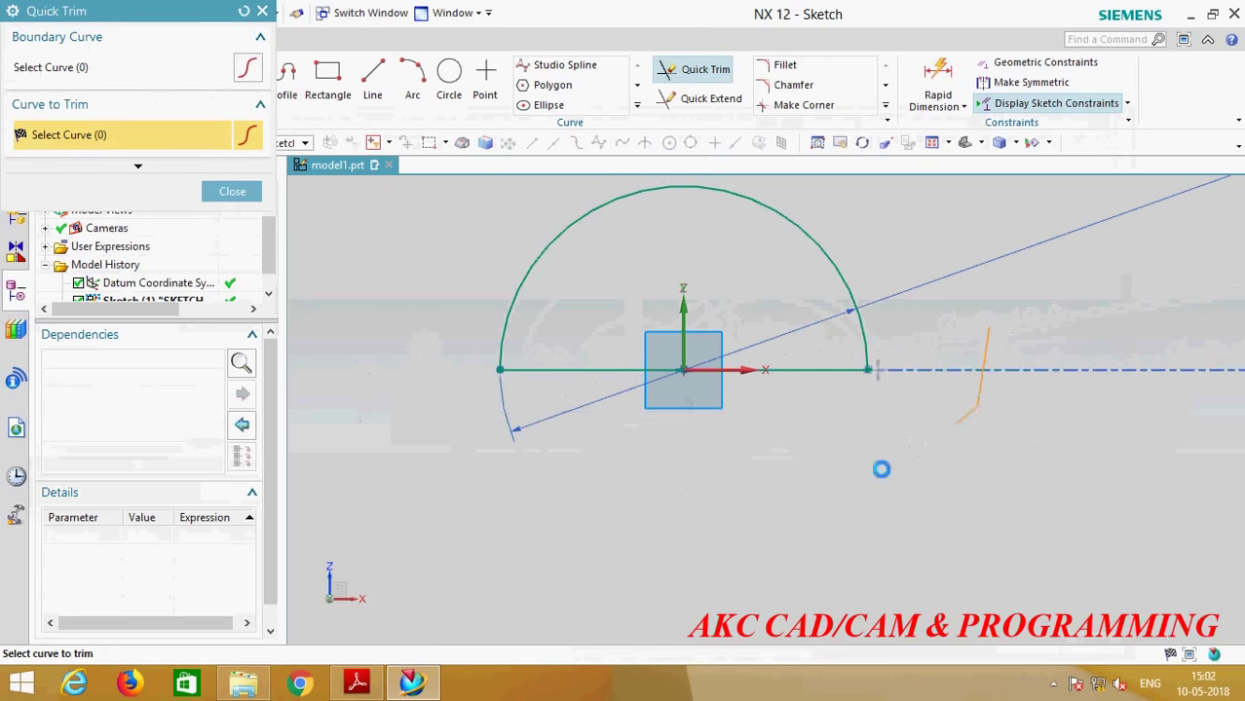
left_click(232, 192)
scroll(728, 389, "down", 5)
key("Home")
Step: Extrude the semicircle with a Symmetric Value end at distance 4
key("x")
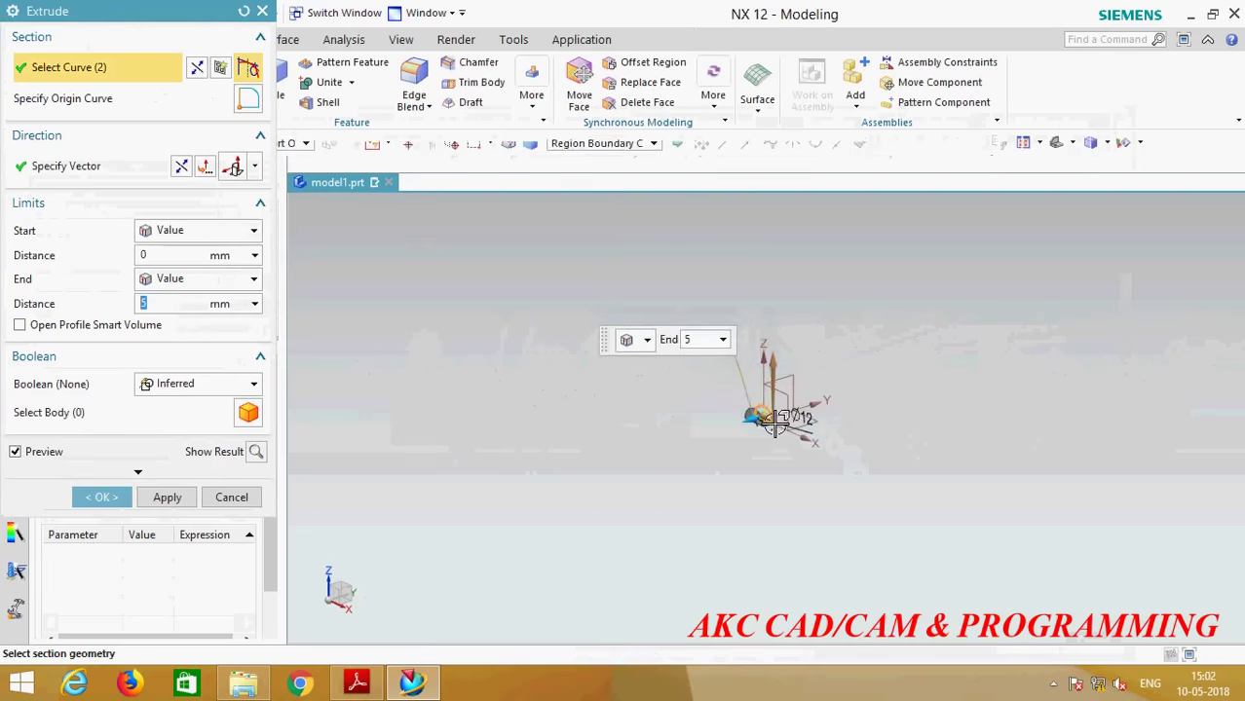
left_click(181, 281)
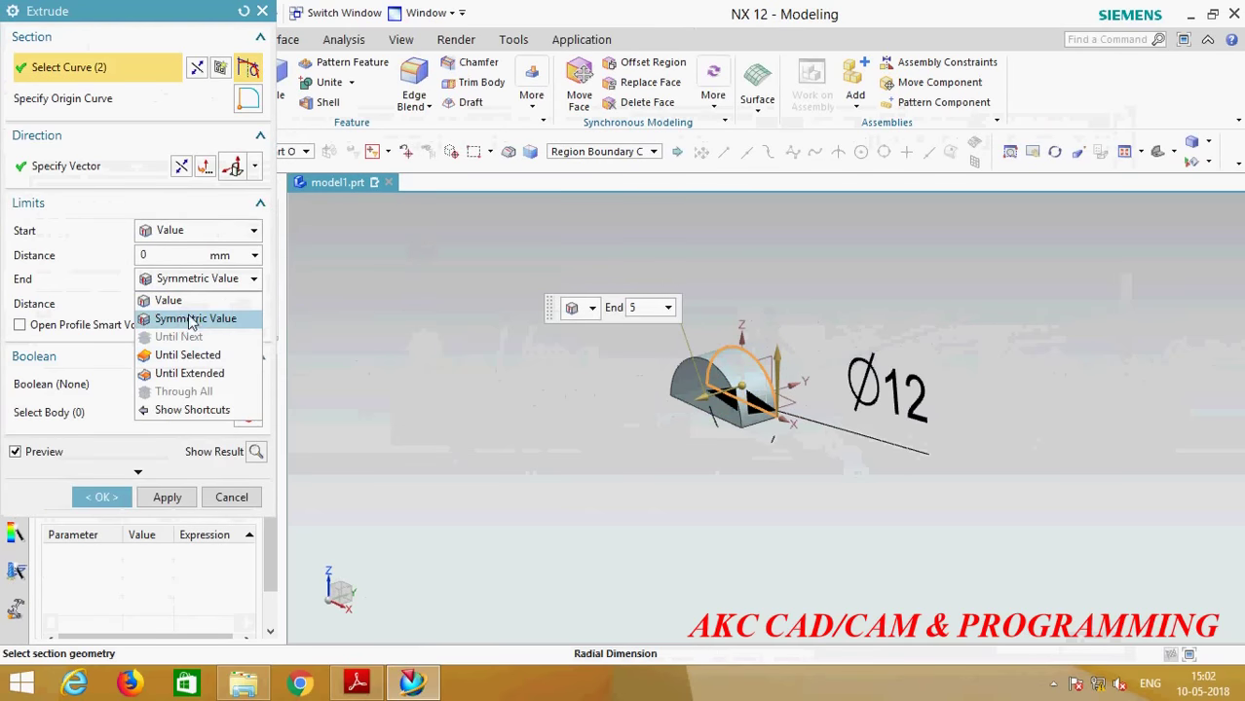
left_click(183, 319)
left_click(168, 257)
type("4")
left_click(108, 451)
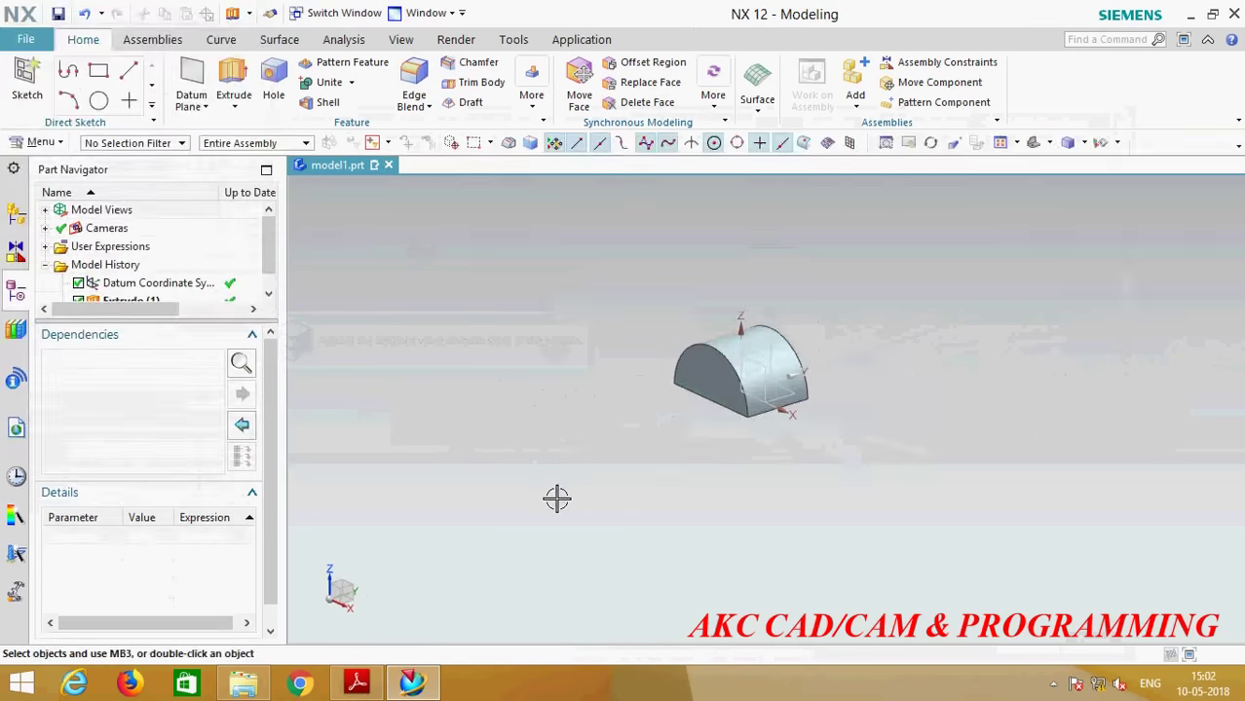
scroll(759, 452, "up", 3)
scroll(744, 392, "down", 2)
mouse_move(720, 464)
middle_mouse_down()
mouse_move(642, 436)
mouse_move(731, 514)
mouse_move(718, 500)
middle_mouse_up()
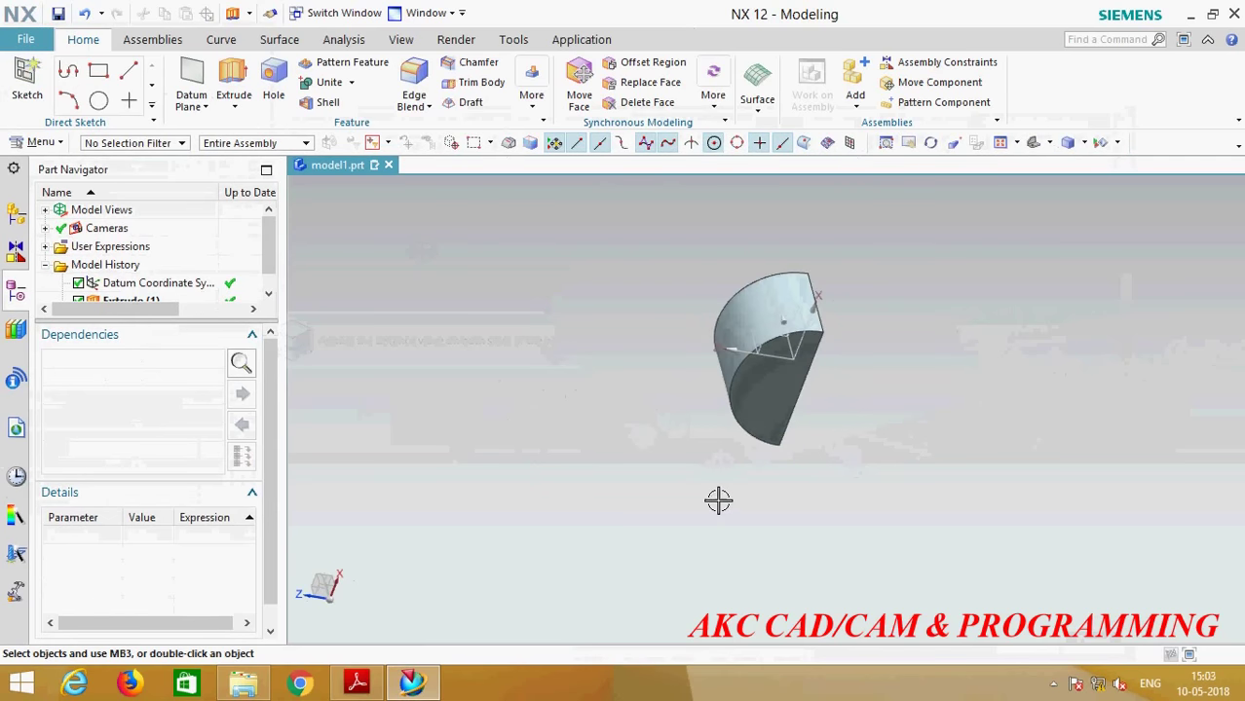
Step: Start a new sketch on the datum plane over the half-cylinder
left_click(27, 86)
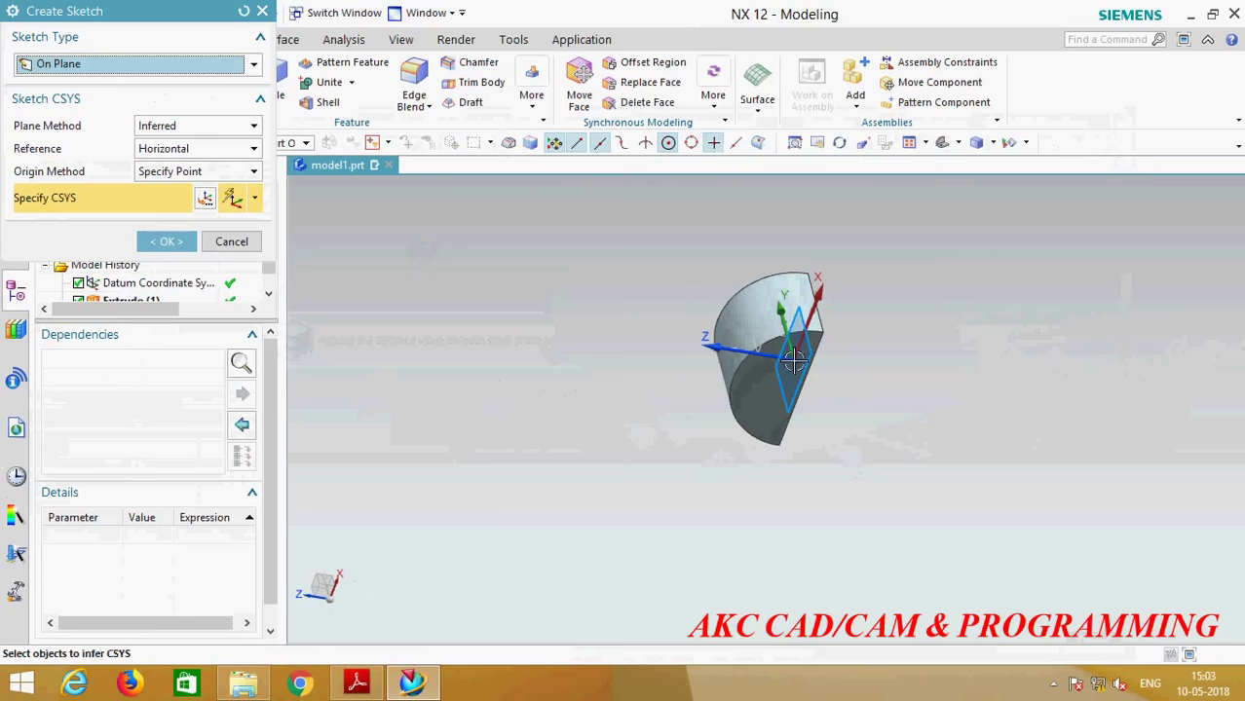
left_click(748, 340)
scroll(750, 433, "up", 4)
left_click(146, 198)
left_click(764, 443)
left_click(177, 240)
scroll(870, 520, "down", 4)
scroll(828, 496, "down", 2)
scroll(795, 473, "up", 3)
Step: Profile a horizontal line into an arc ending on the semicircle edge, with line length 8.2
left_click(139, 99)
scroll(933, 335, "up", 2)
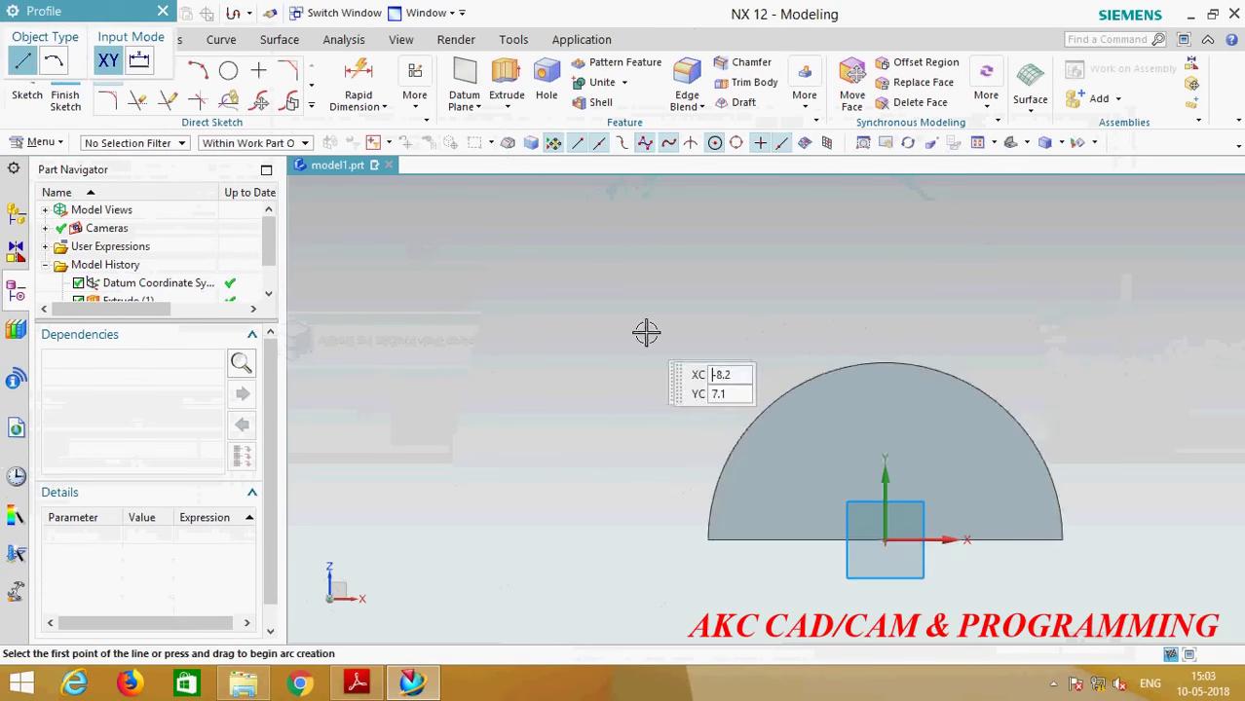
left_click(554, 329)
left_click(805, 327)
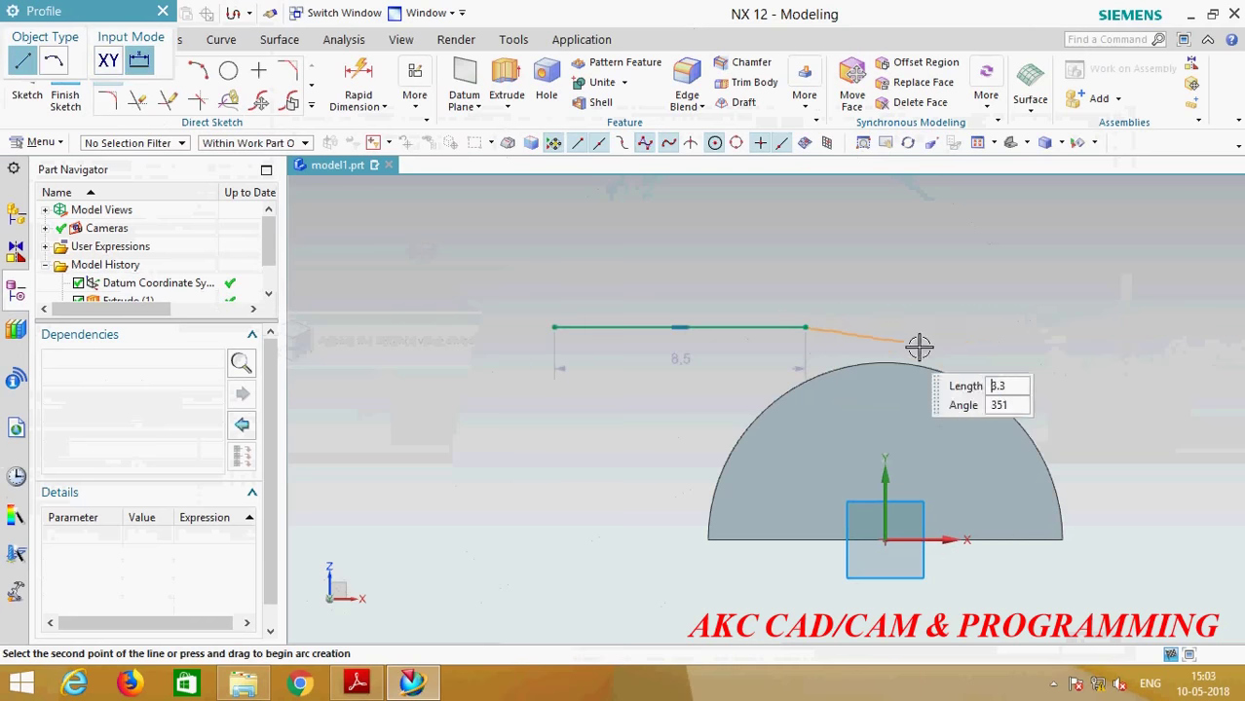
left_click_drag(804, 327, 916, 311)
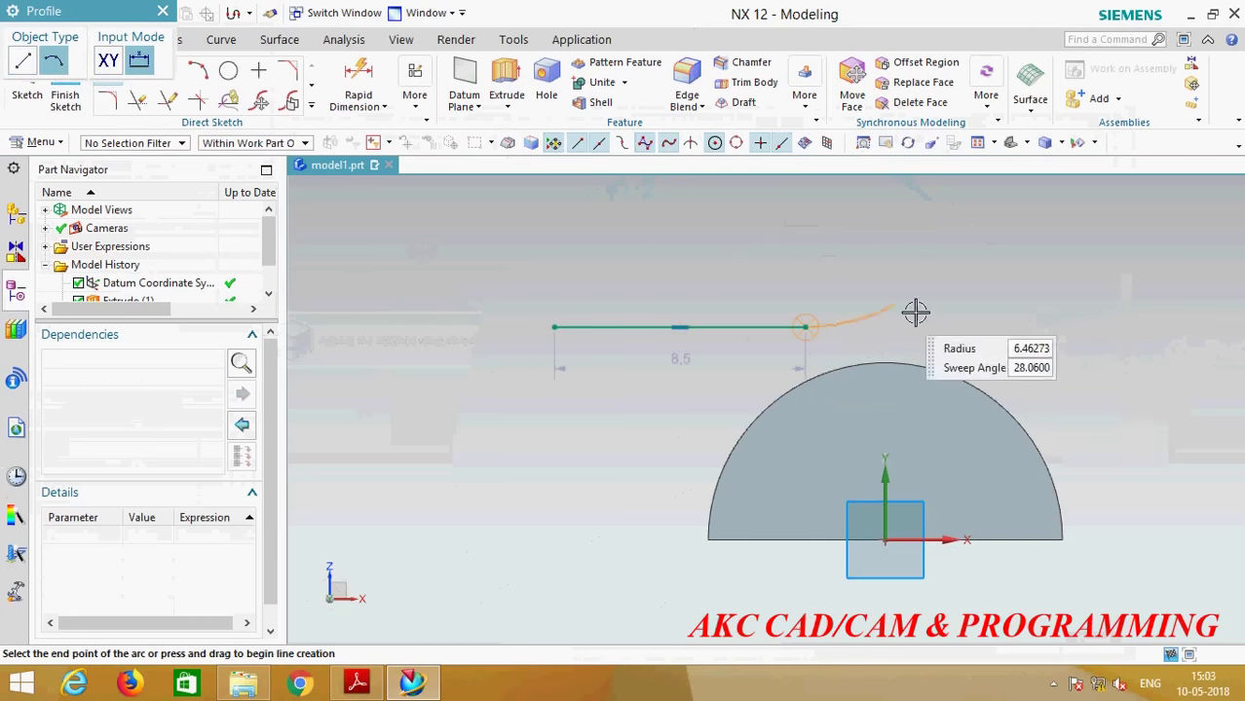
scroll(1035, 436, "up", 2)
scroll(1042, 409, "up", 2)
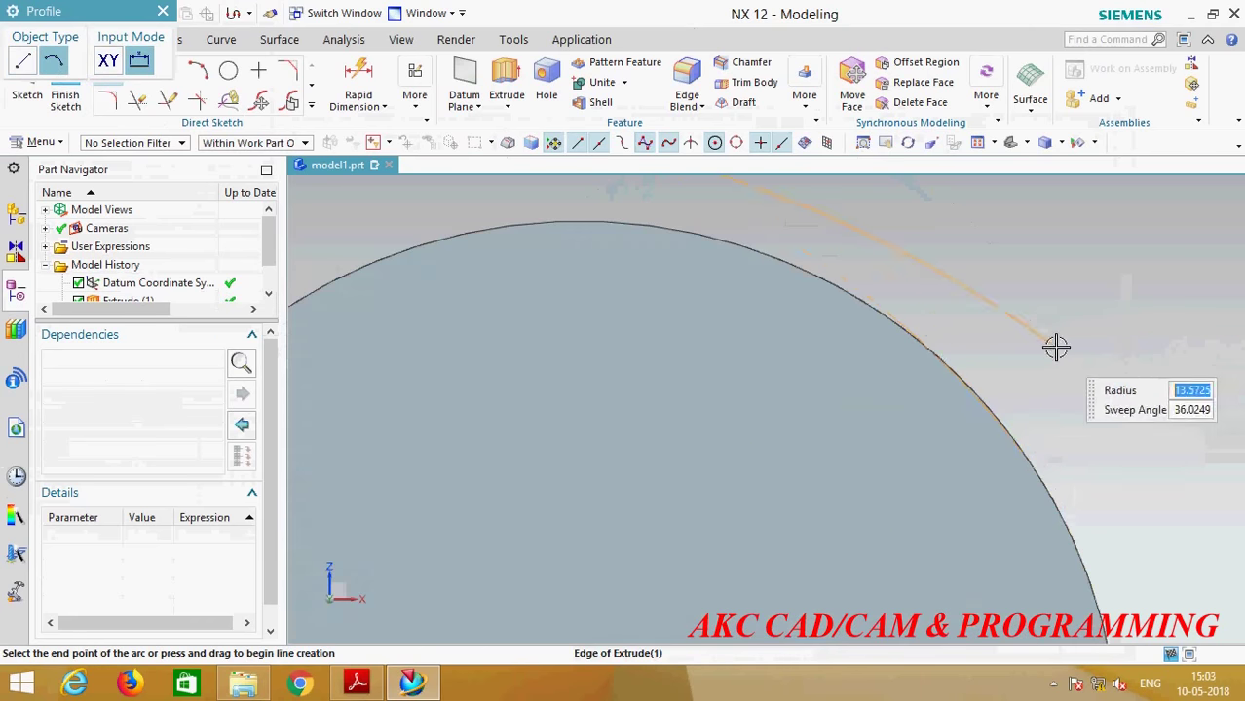
scroll(1077, 353, "down", 4)
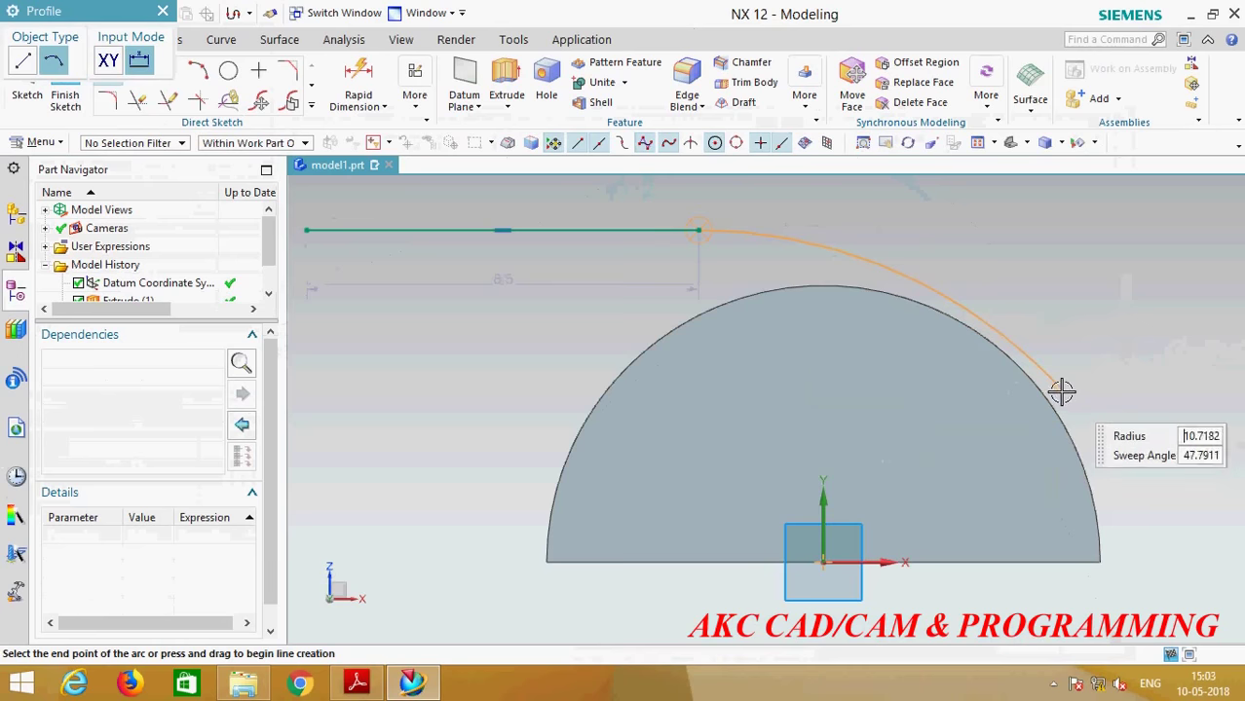
left_click(1033, 381)
left_click(162, 11)
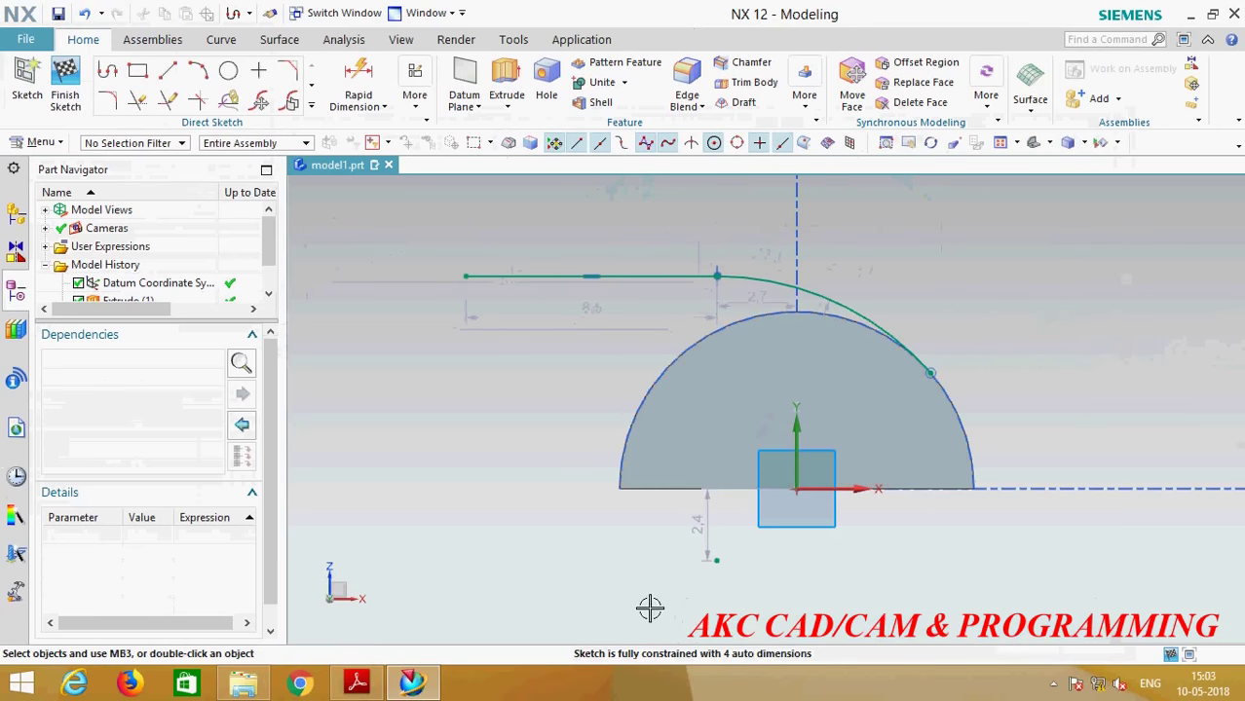
double_click(594, 308)
type("8.15")
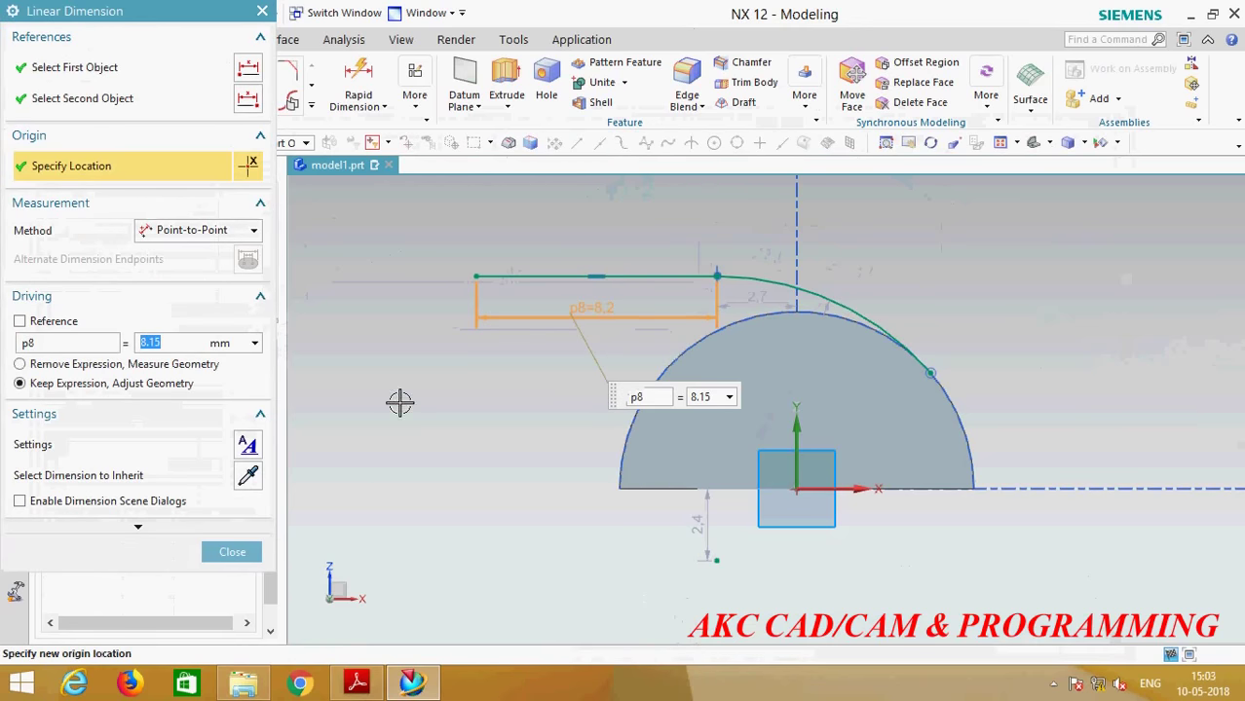
left_click(225, 561)
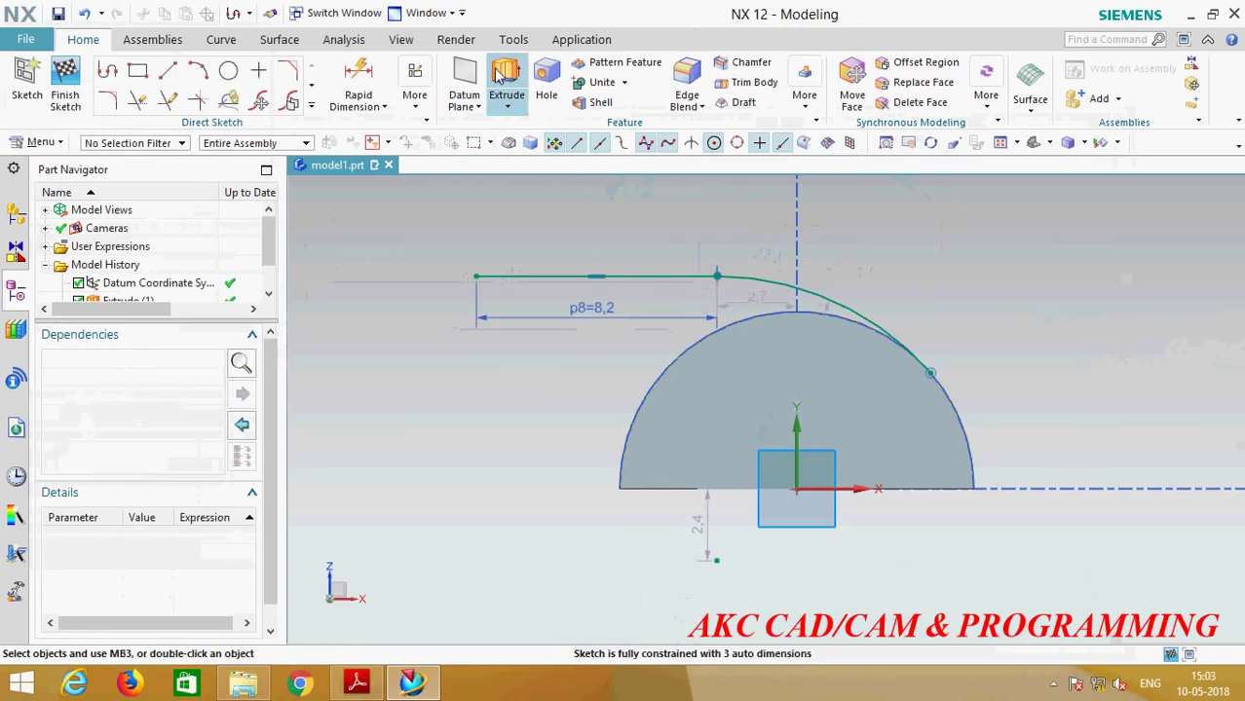
Step: Dimension the line's left endpoint 8.15 from the vertical sketch axis
left_click(355, 76)
left_click(798, 426)
left_click(475, 277)
left_click(597, 546)
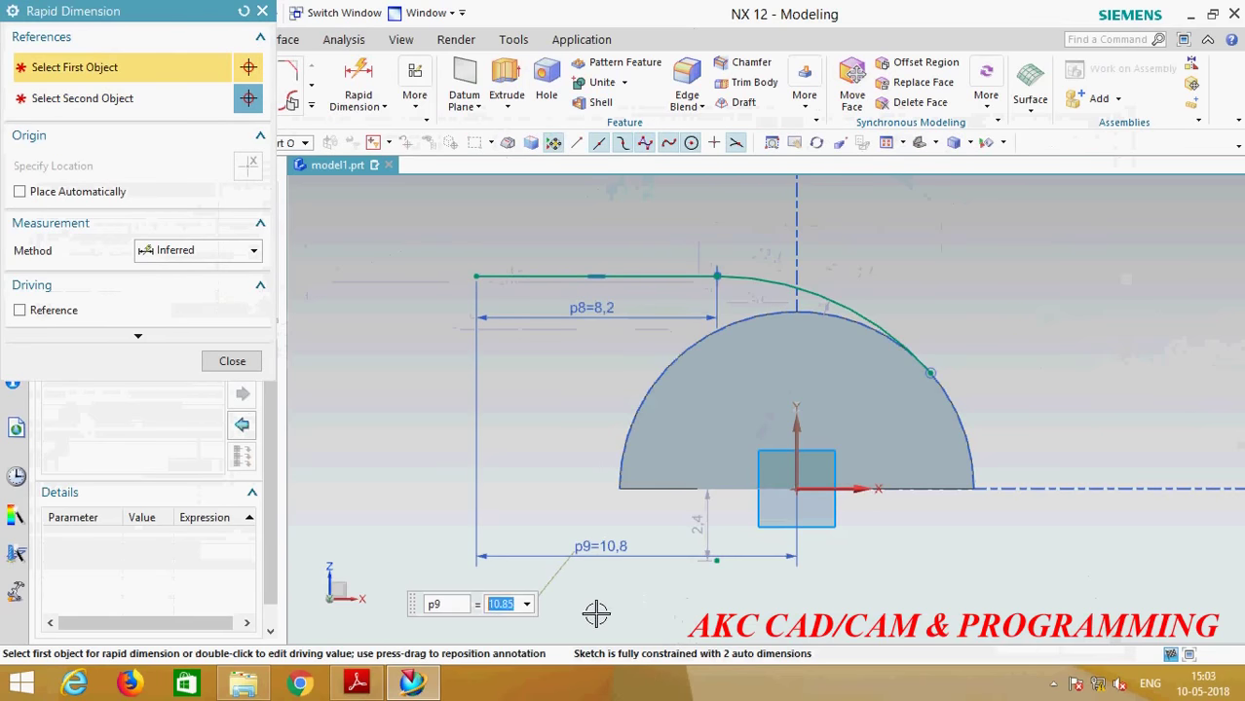
type("5")
key("Return")
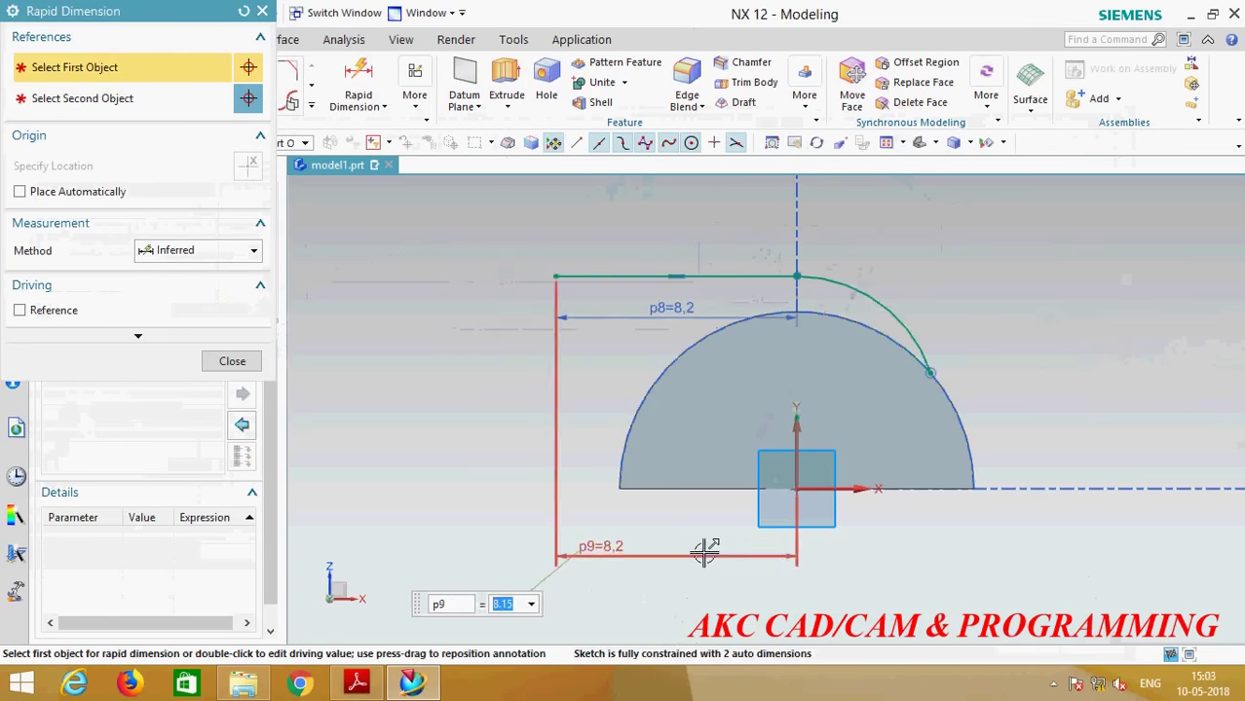
left_click(232, 362)
Step: Set the arc's radius dimension to 10
scroll(877, 357, "up", 3)
scroll(822, 334, "down", 4)
scroll(806, 335, "down", 3)
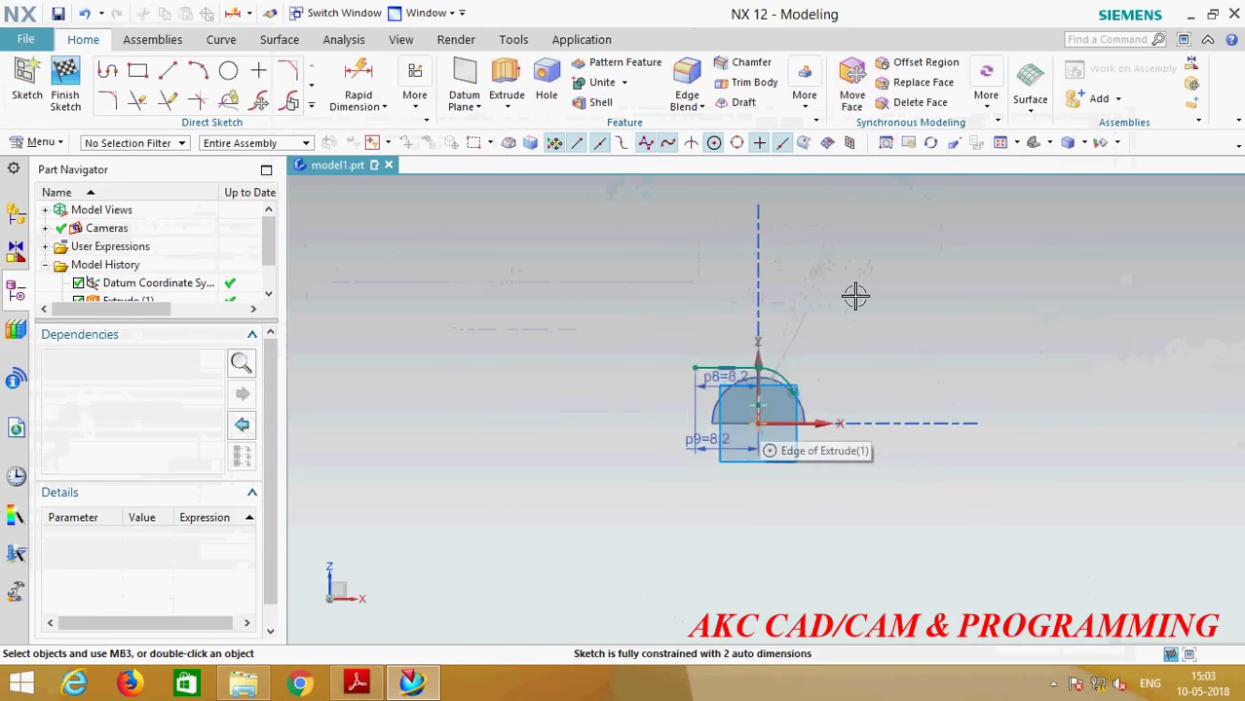
left_click(806, 252)
double_click(806, 253)
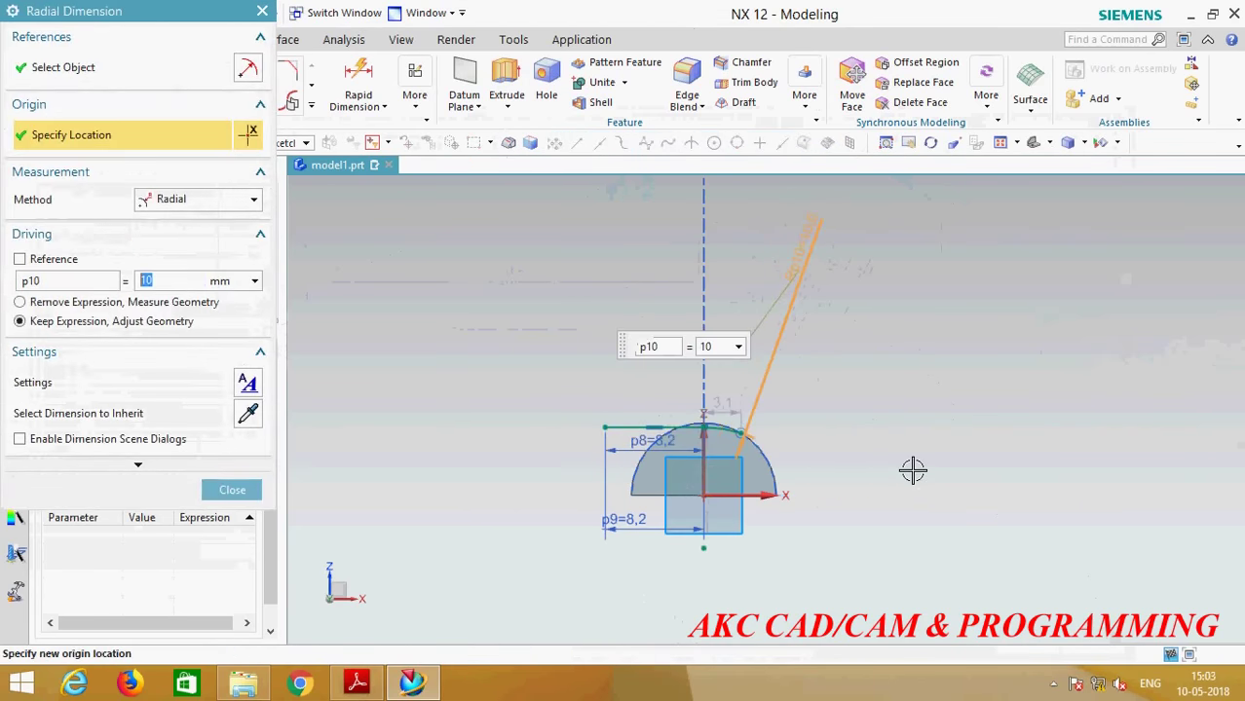
key("Return")
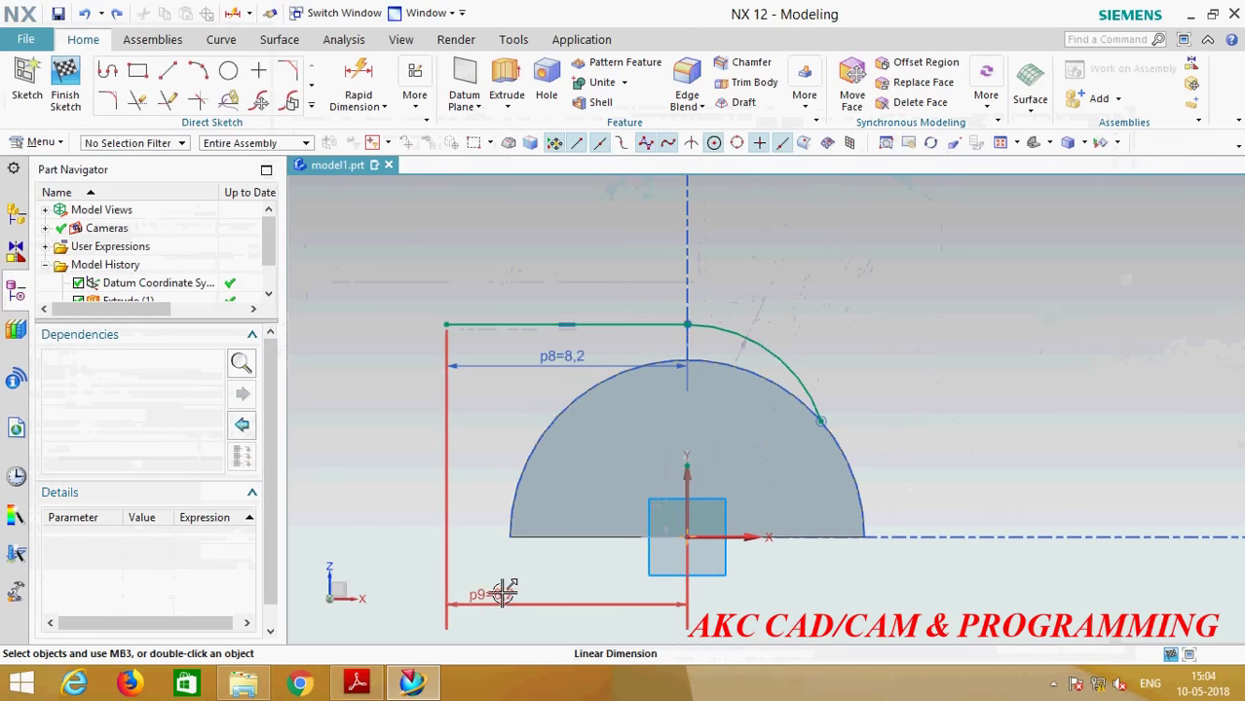
Step: Replace the p8 dimension with an 8.2 vertical height from the line's left endpoint to the horizontal axis
left_click(573, 378)
key("Delete")
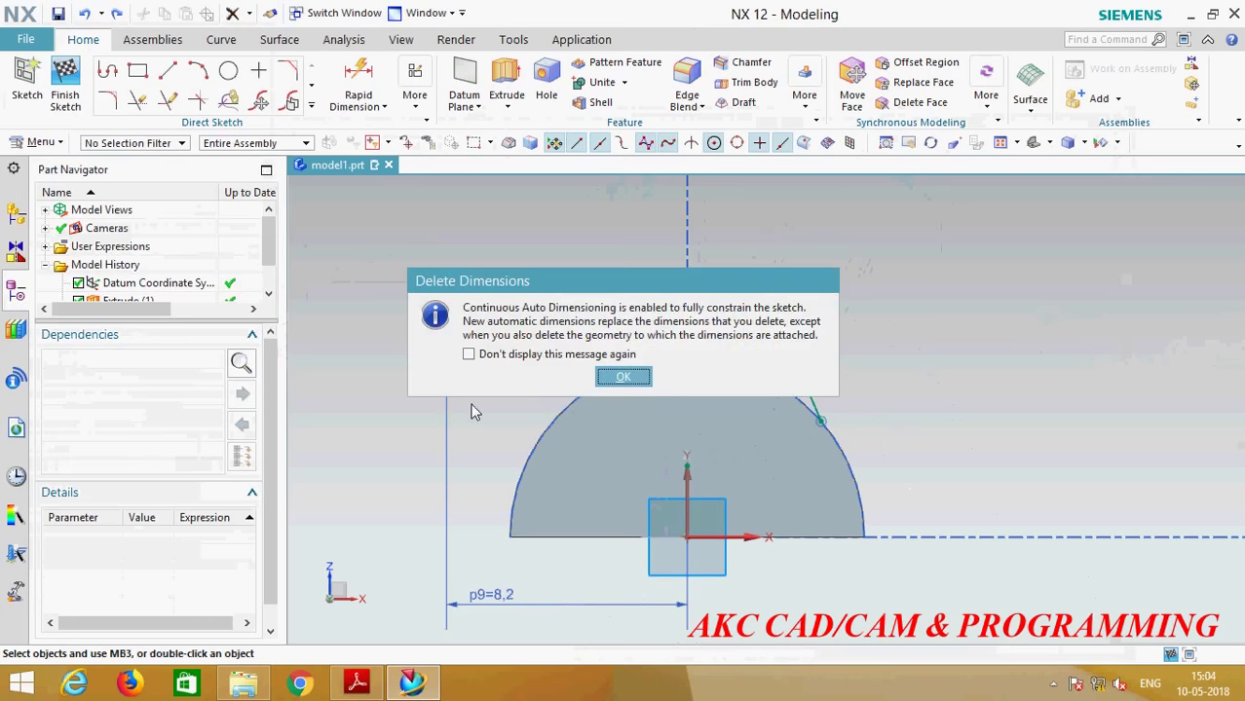
left_click(623, 377)
scroll(635, 269, "down", 2)
scroll(633, 330, "up", 2)
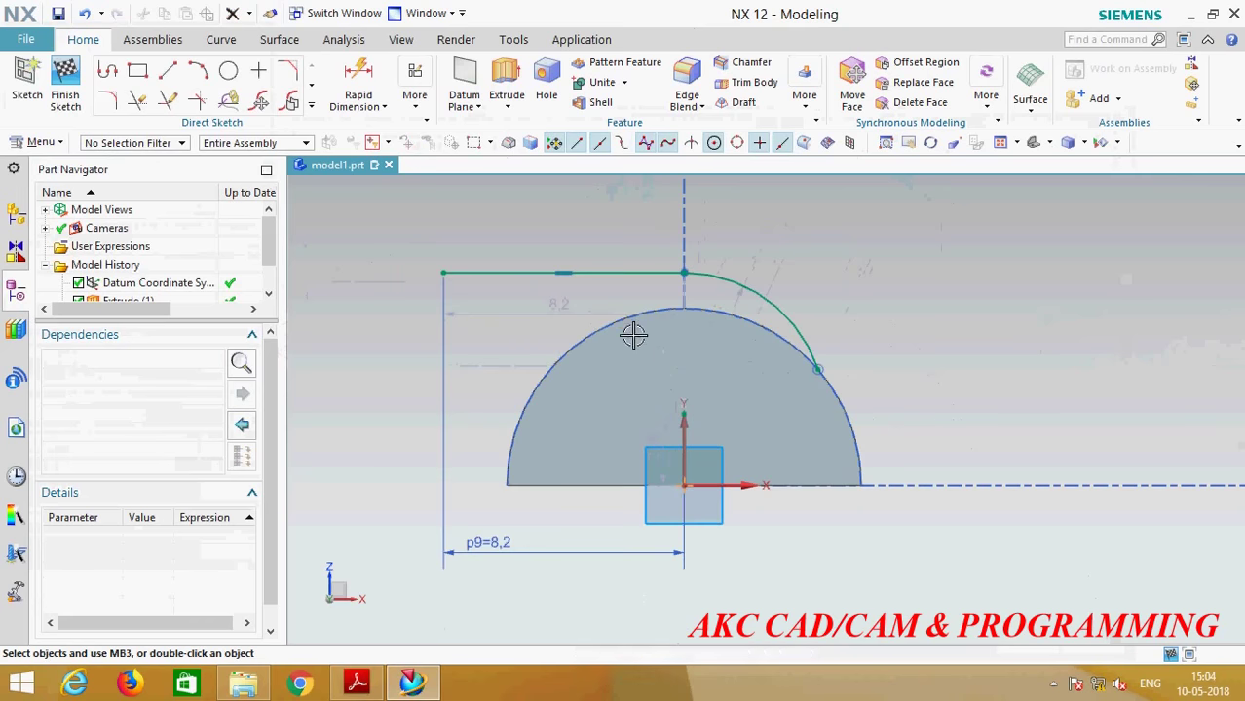
left_click(358, 76)
left_click(444, 273)
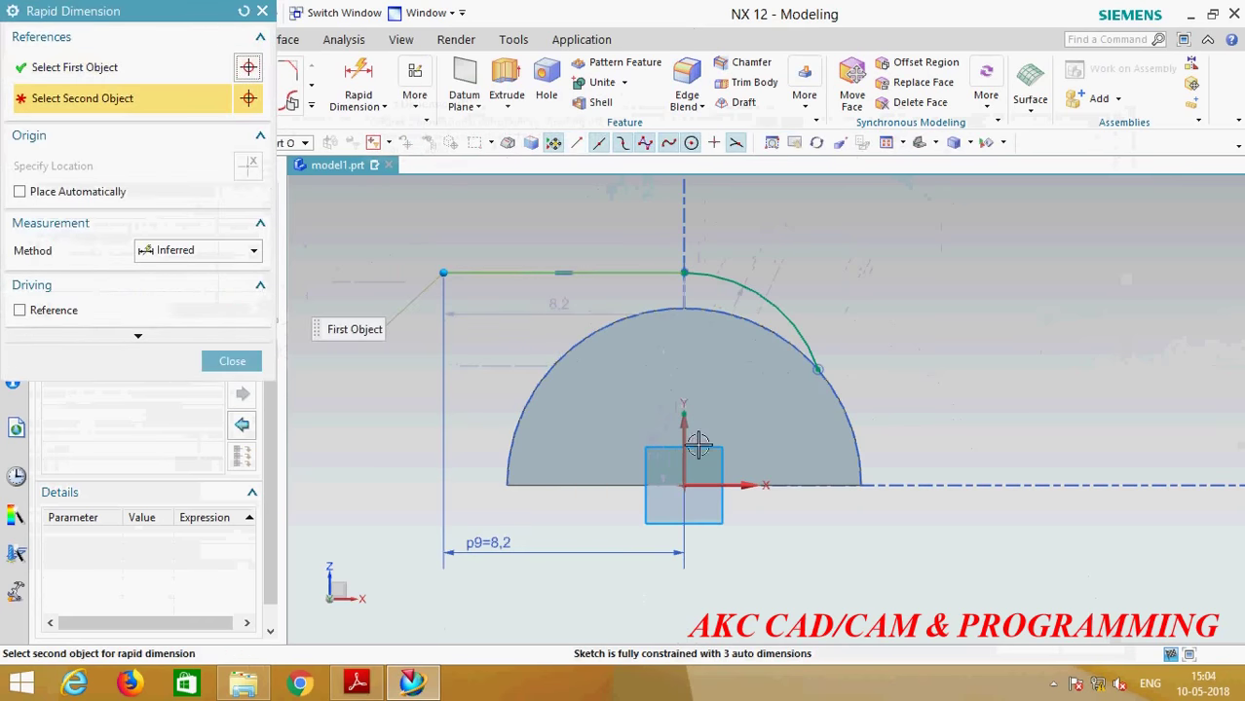
left_click(746, 487)
left_click(405, 384)
type("8.15")
key("Return")
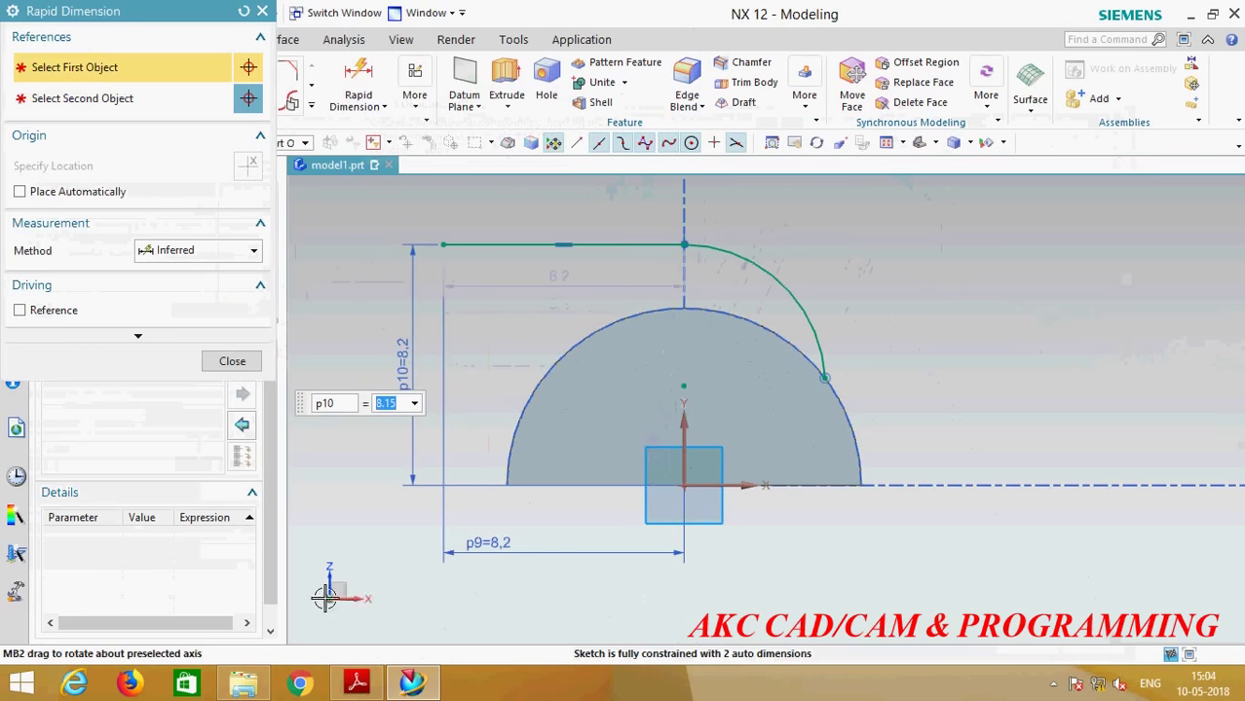
left_click(232, 362)
Step: Reapply radius 10 to the arc
scroll(716, 361, "down", 2)
scroll(613, 453, "down", 2)
double_click(717, 236)
key("Return")
middle_click(781, 422)
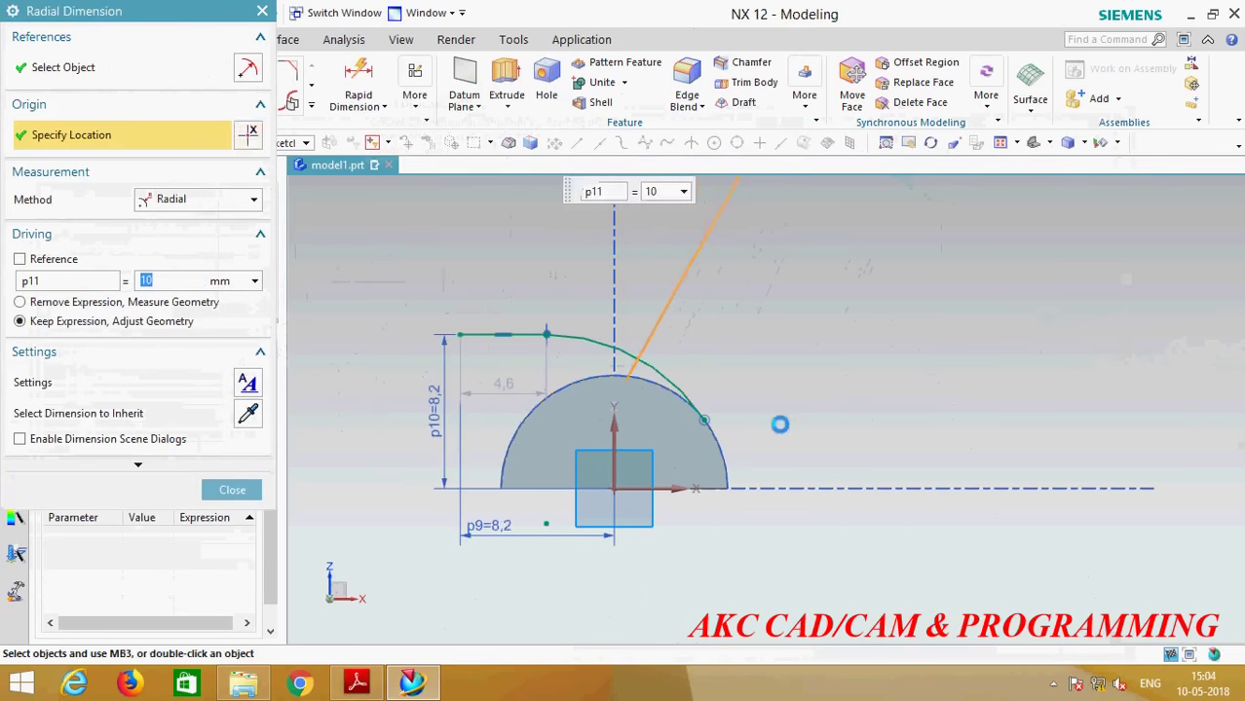
Step: Make the arc tangent to the half-round edge and finish the sketch
left_click(414, 92)
left_click(465, 129)
left_click(624, 404)
scroll(650, 375, "up", 3)
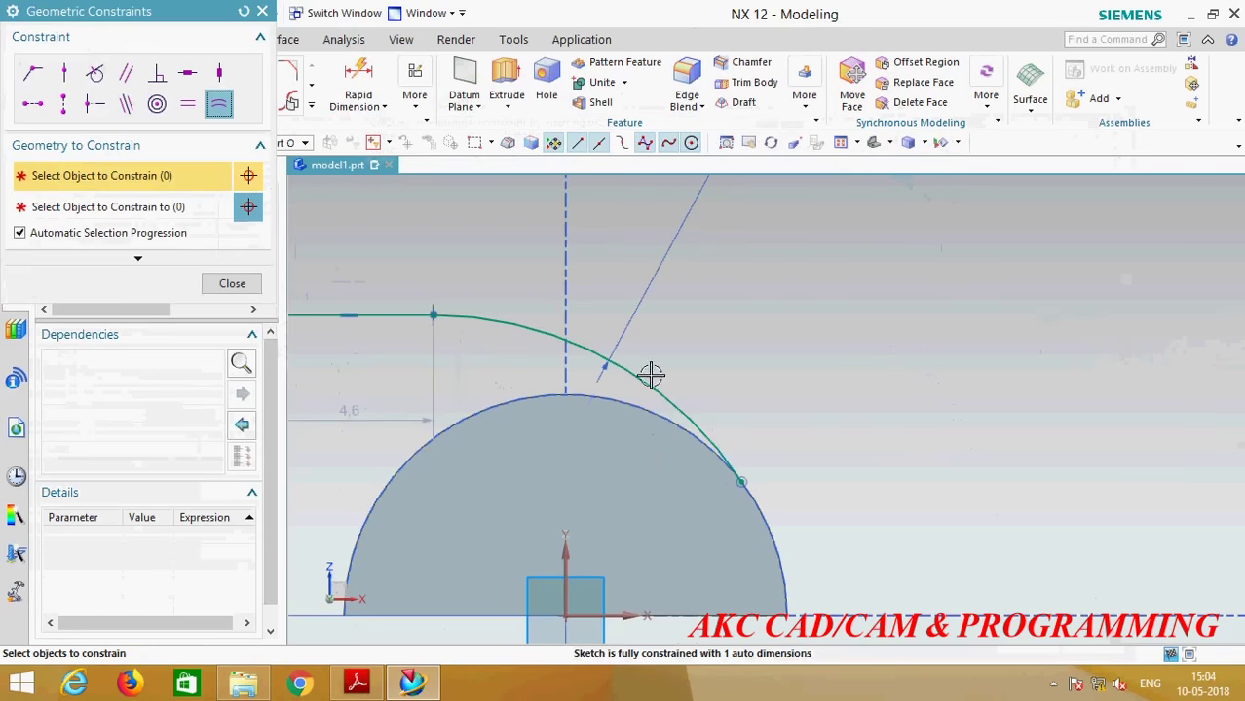
left_click(95, 73)
left_click(671, 400)
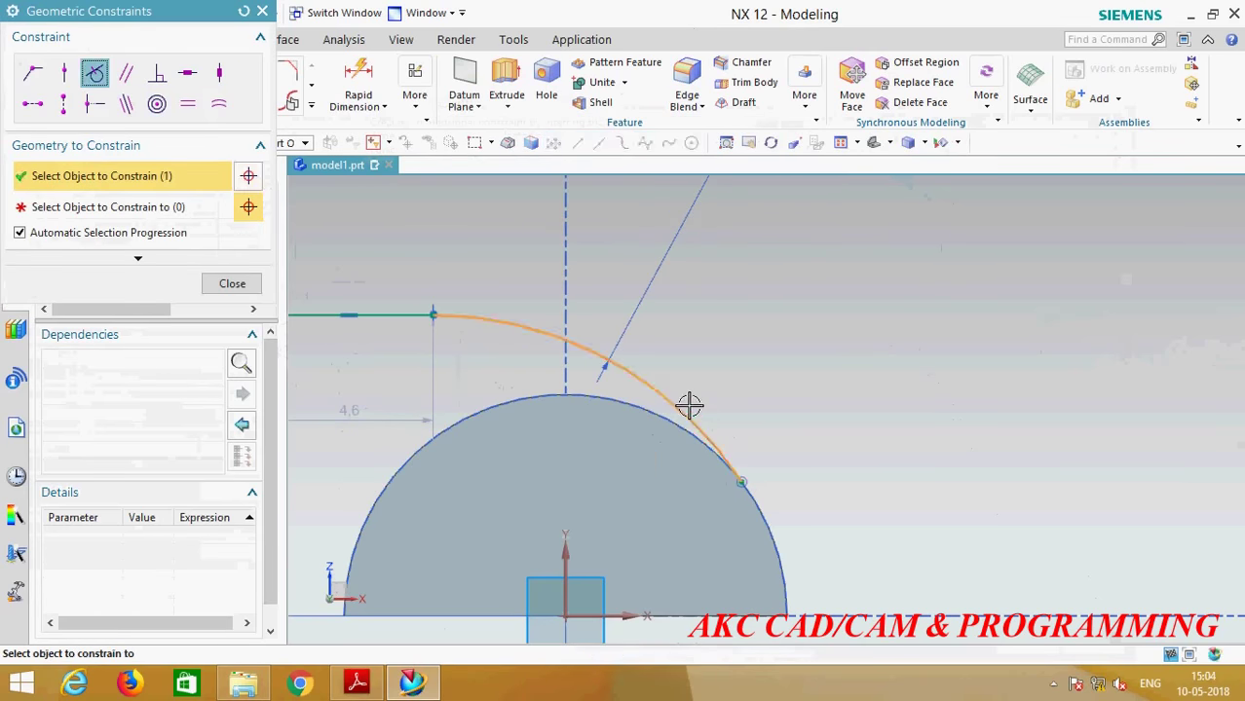
left_click(689, 431)
scroll(764, 344, "down", 4)
scroll(806, 381, "up", 3)
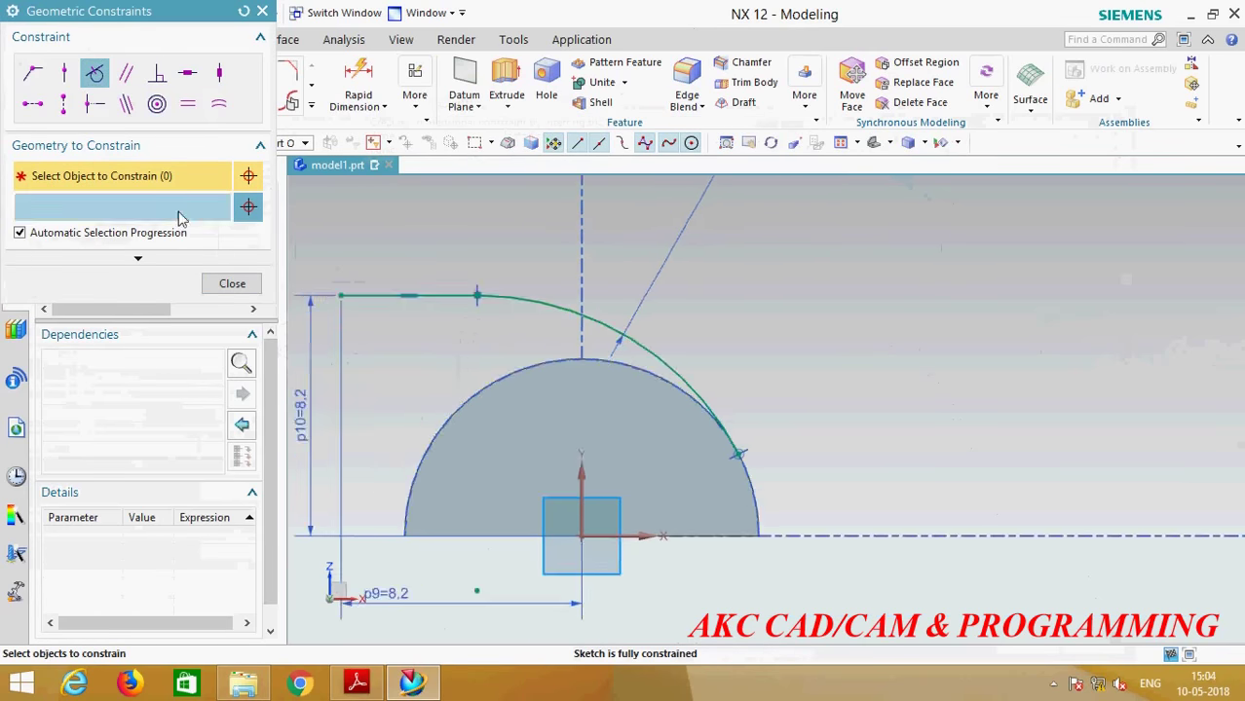
left_click(230, 284)
scroll(809, 349, "down", 3)
scroll(815, 370, "up", 3)
left_click(64, 87)
scroll(912, 436, "down", 3)
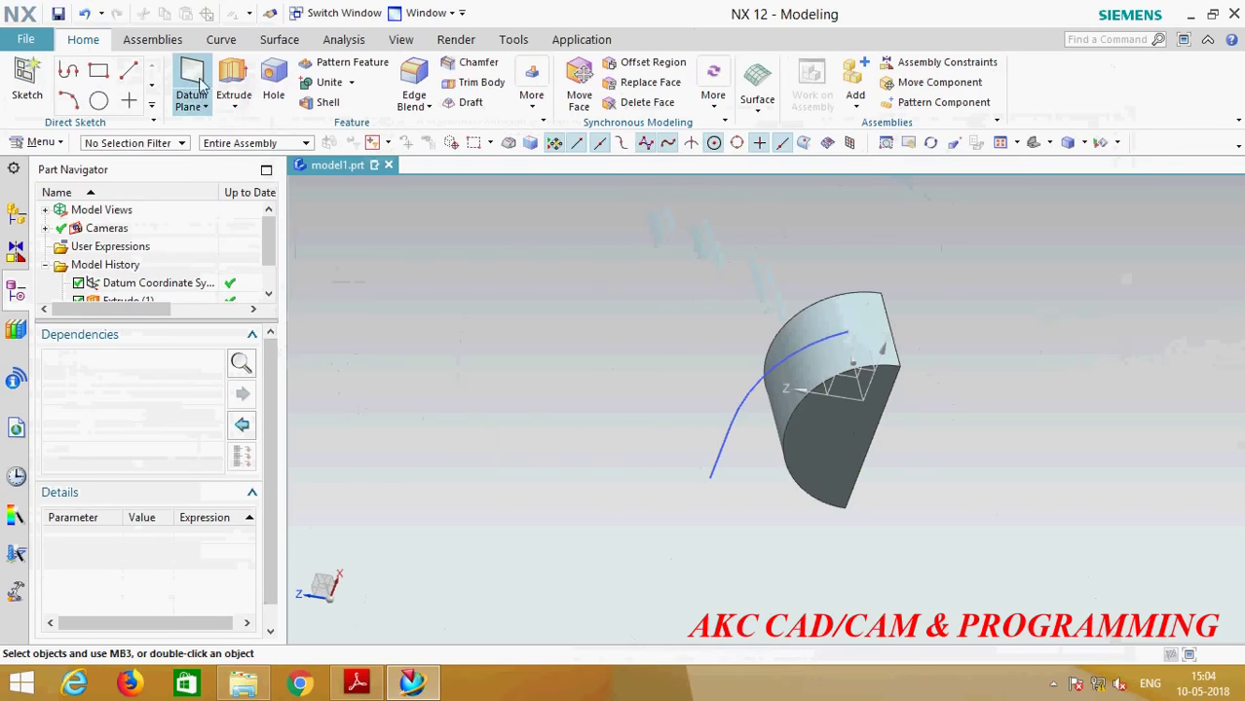
Step: Create a sketch of type On Path on the arc curve
left_click(28, 82)
left_click(68, 63)
left_click(53, 100)
left_click(710, 476)
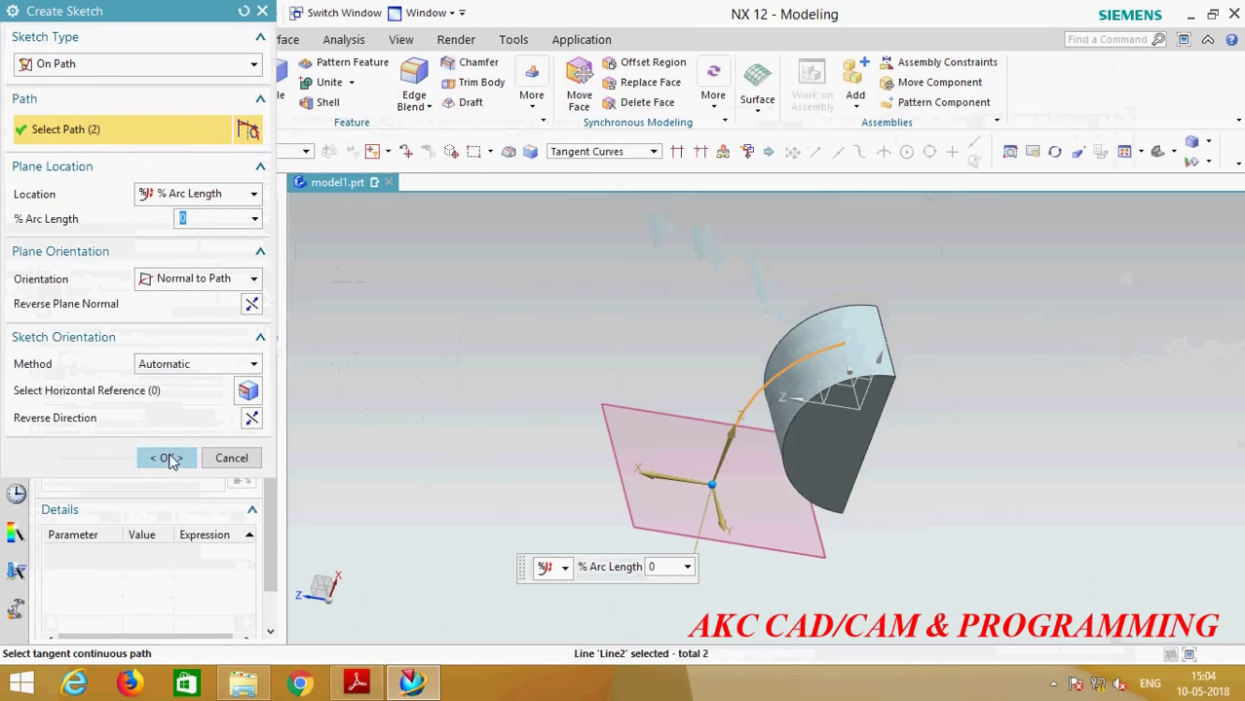
left_click(164, 456)
scroll(760, 417, "up", 3)
Step: Draw a rectangle over the half-cylinder from top right to lower left
left_click(137, 73)
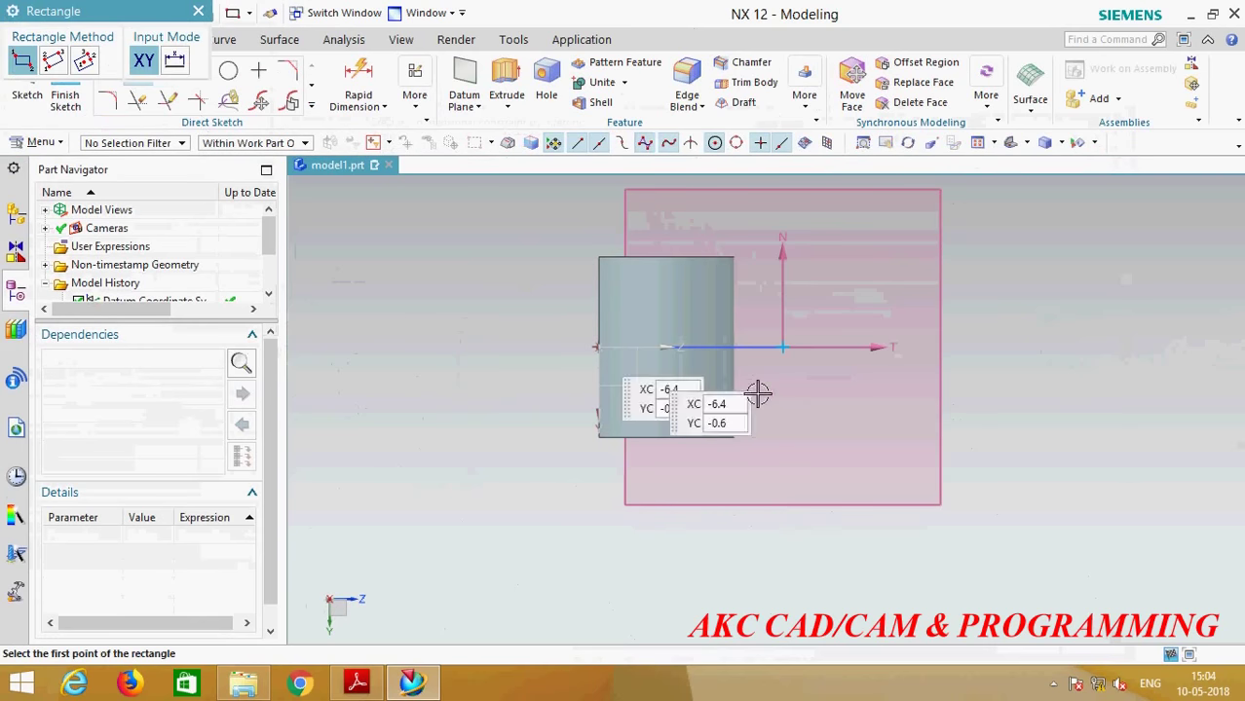
scroll(786, 346, "up", 3)
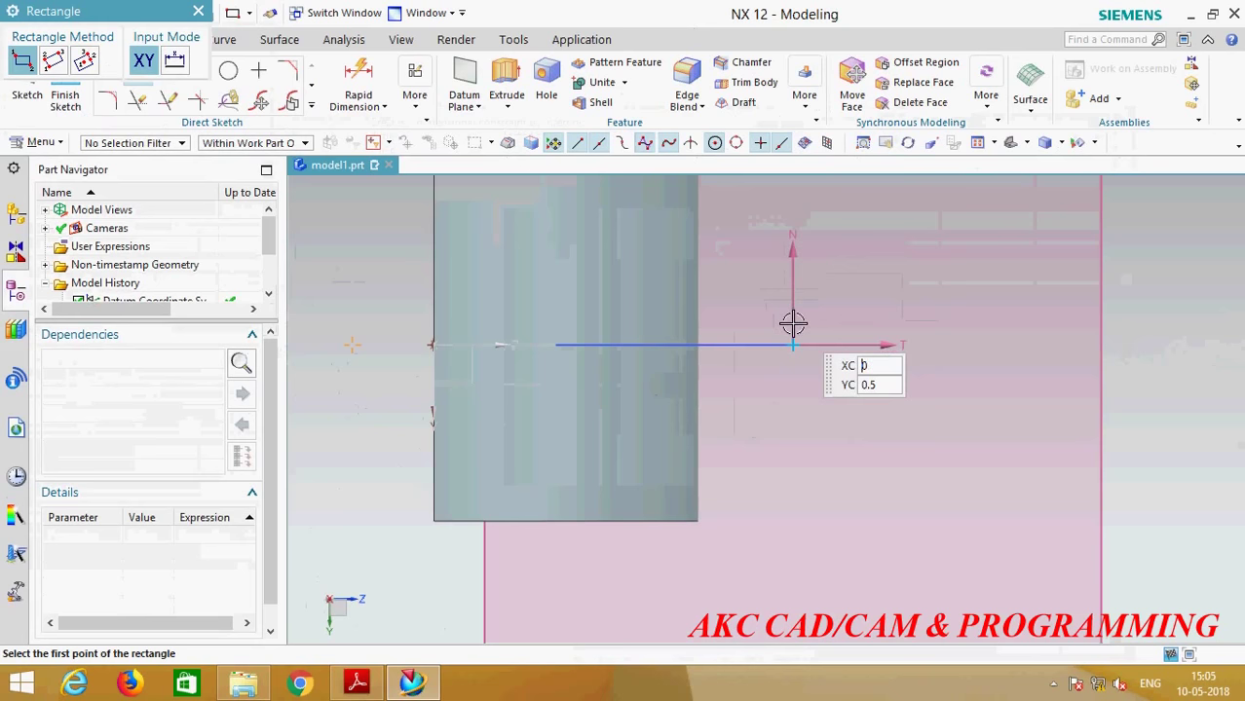
left_click(791, 216)
left_click(669, 442)
key("Escape")
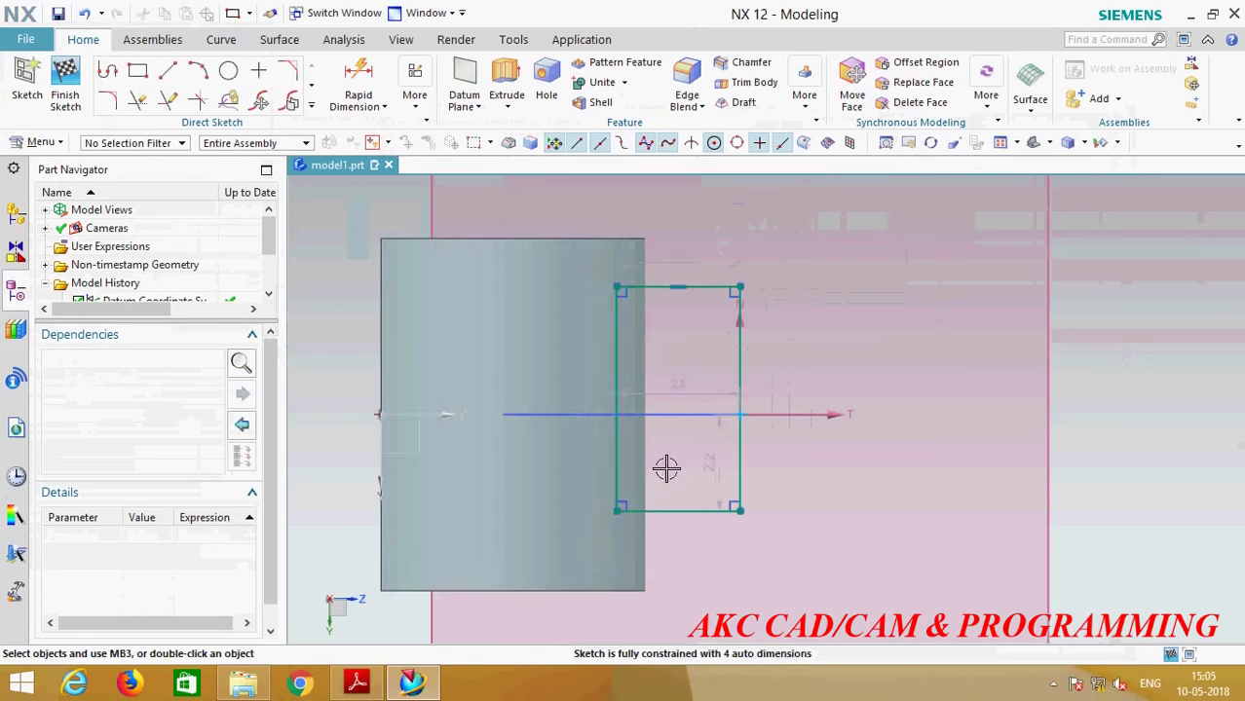
left_click(413, 102)
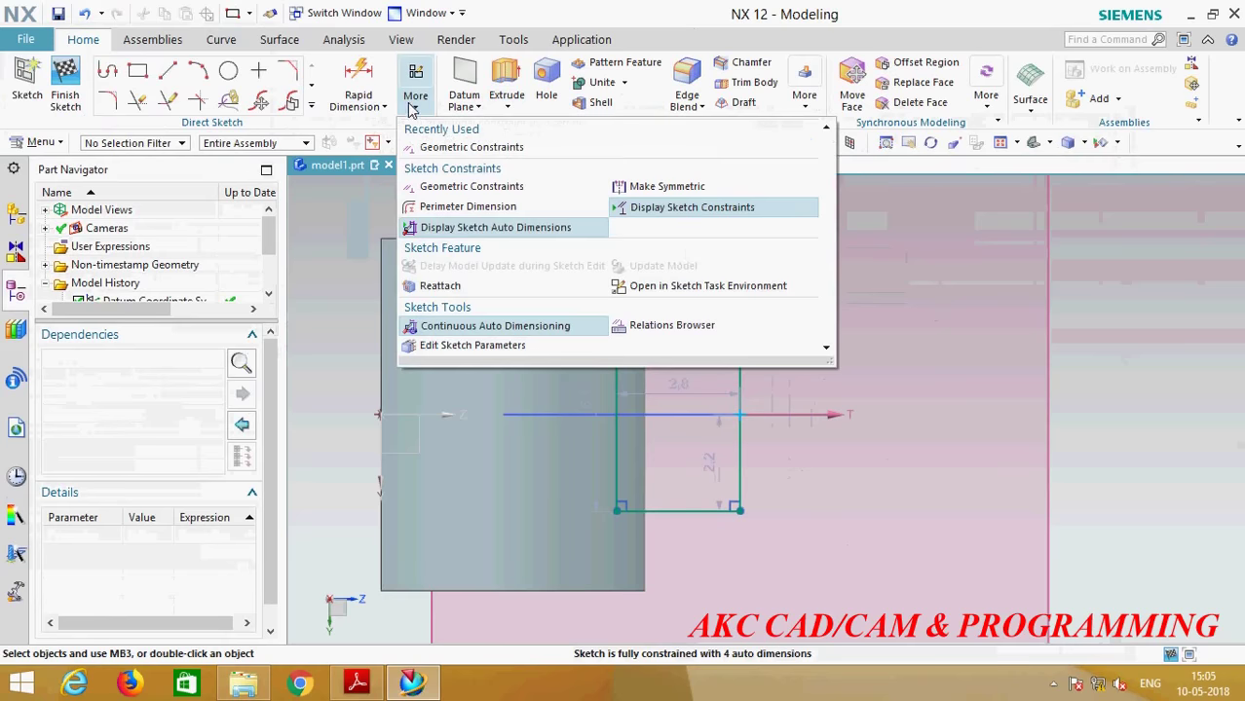
Step: Make the rectangle's top and bottom edges symmetric about the horizontal axis
left_click(666, 186)
left_click(726, 235)
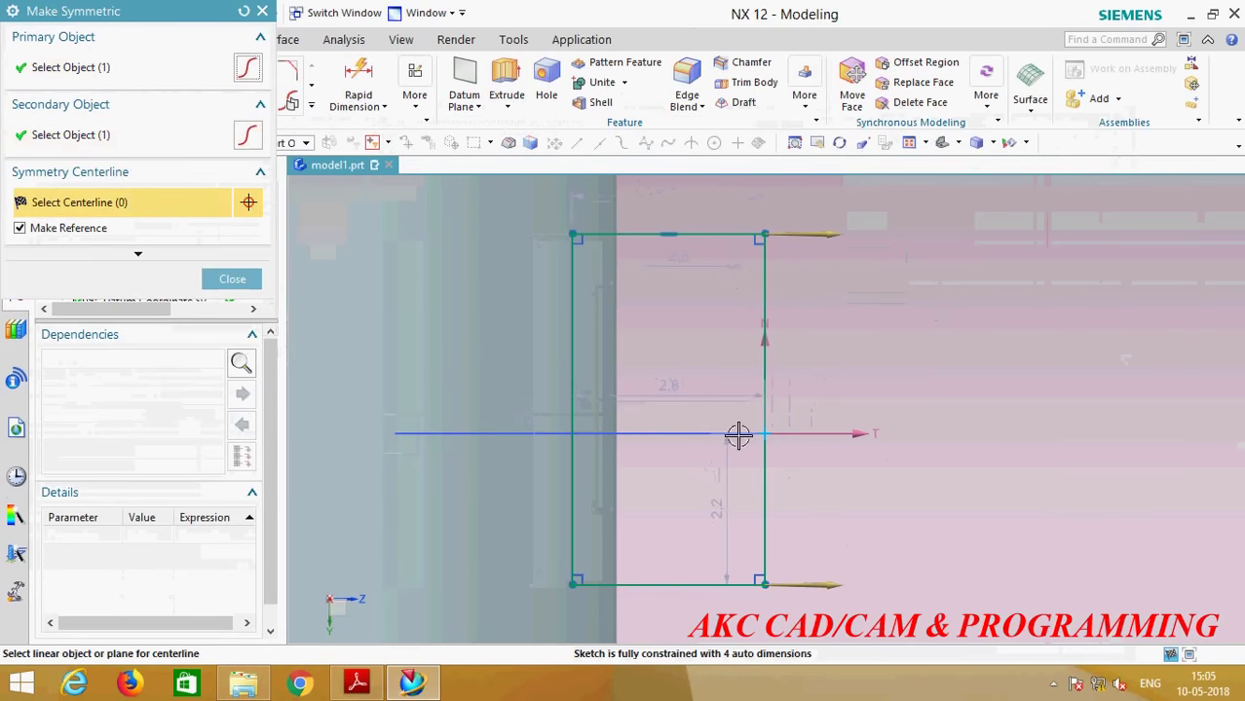
left_click(827, 429)
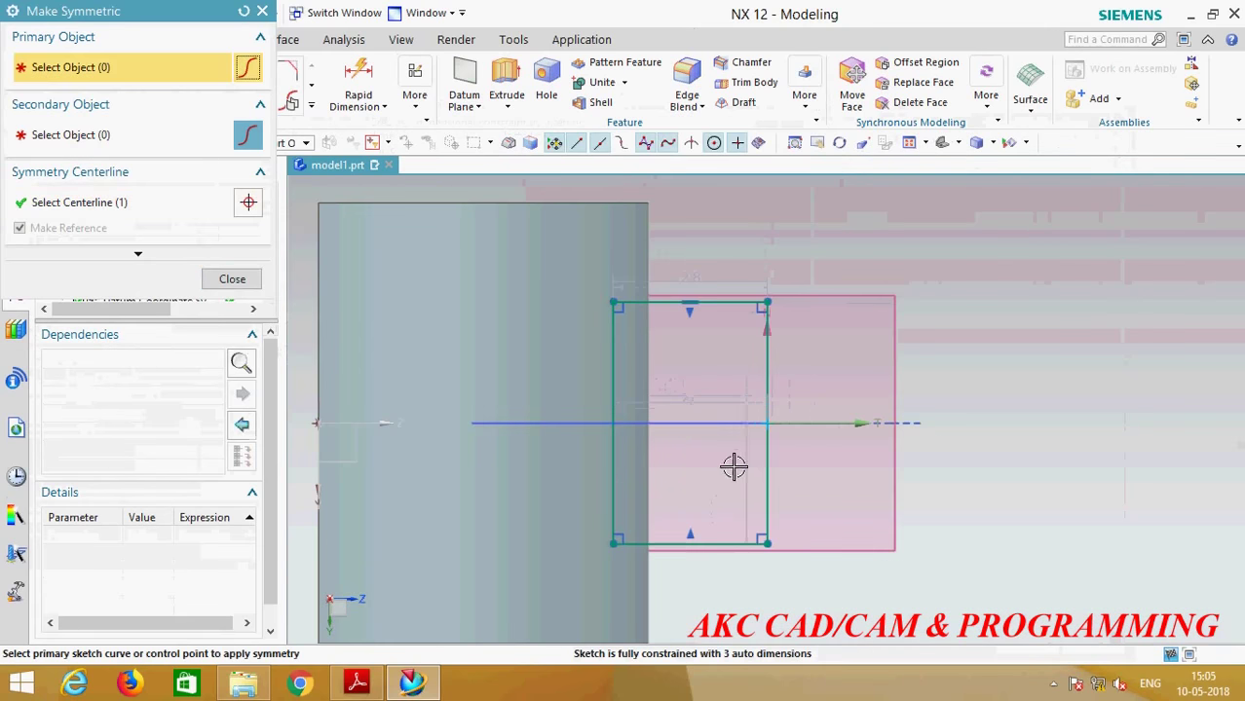
left_click(232, 279)
scroll(742, 444, "up", 2)
scroll(822, 384, "up", 1)
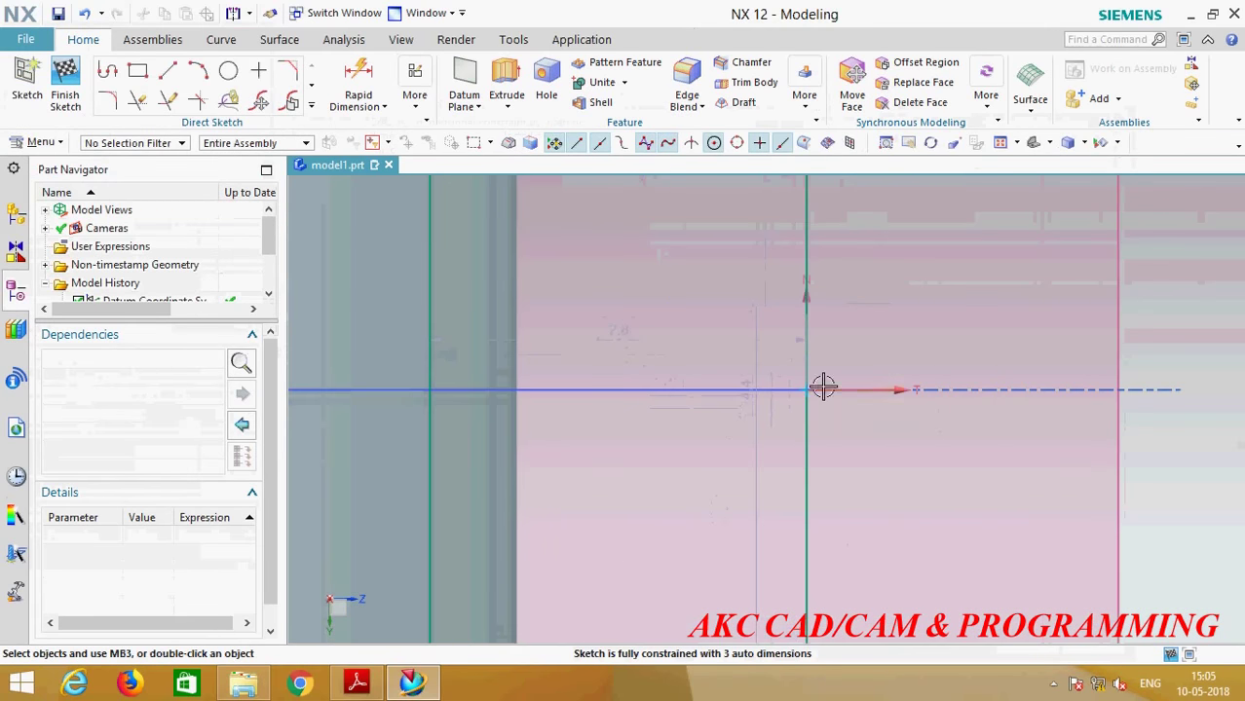
Step: Constrain the rectangle to the arc path's start point using point-on-curve and coincident constraints
left_click(410, 99)
left_click(458, 186)
left_click(621, 404)
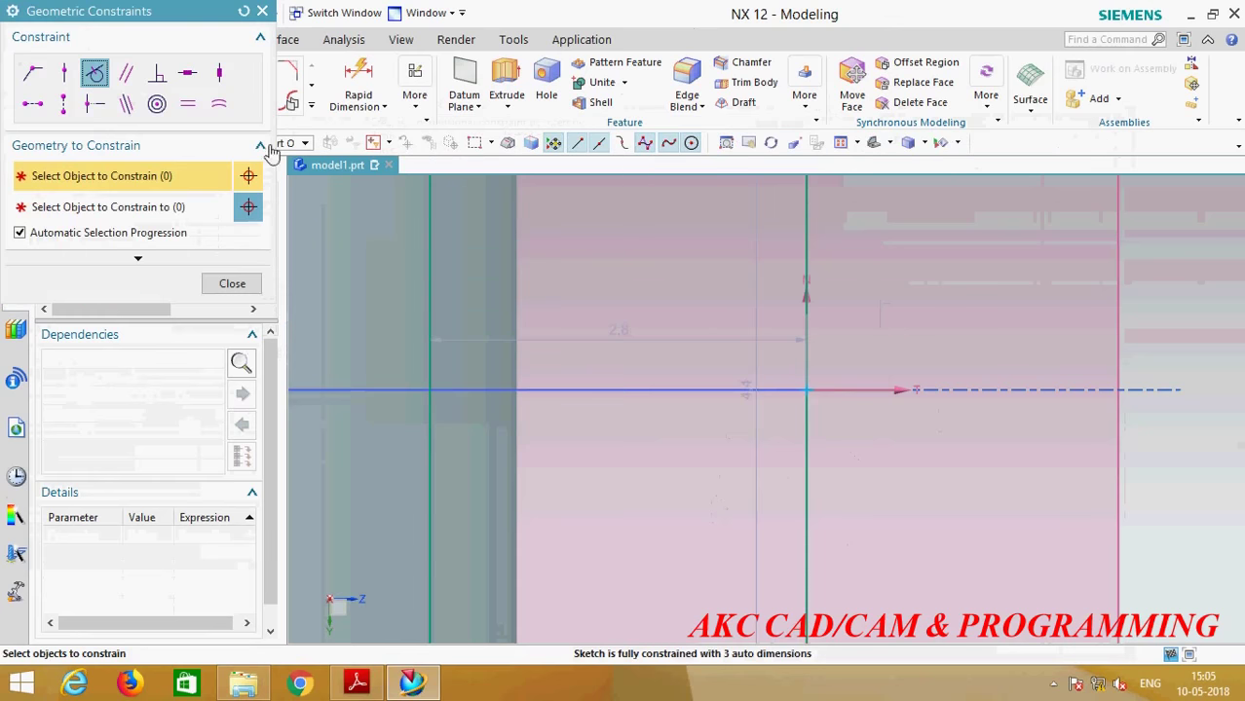
left_click(63, 74)
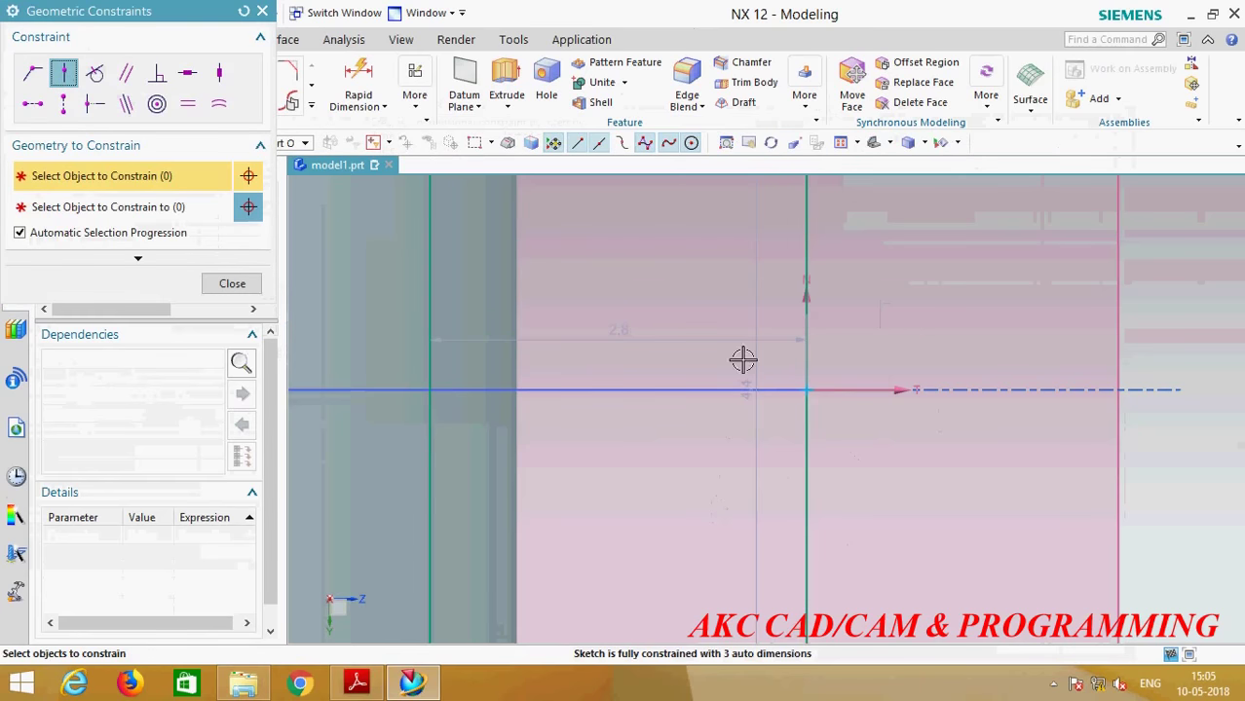
left_click(808, 392)
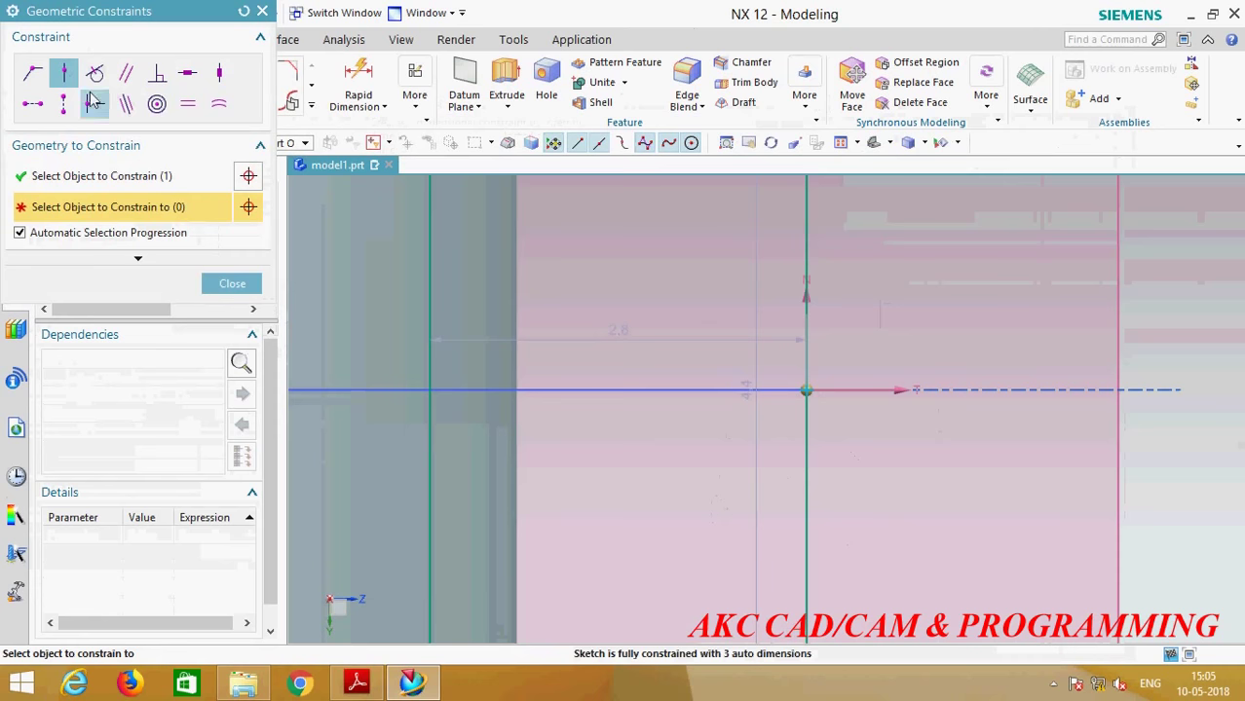
left_click(32, 73)
left_click(807, 391)
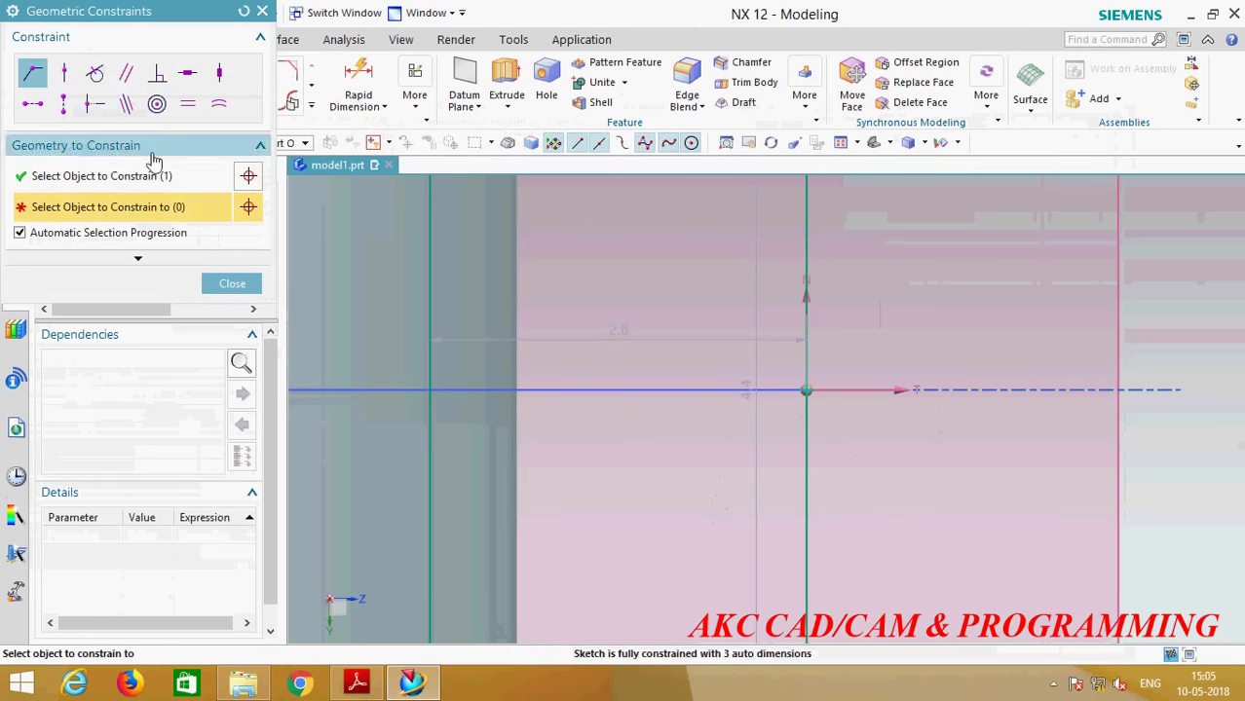
scroll(750, 403, "down", 3)
Step: Check the PDF drawing and set the rectangle profile's dimensions to 5.75 and 4.2
left_click(232, 283)
scroll(825, 416, "down", 1)
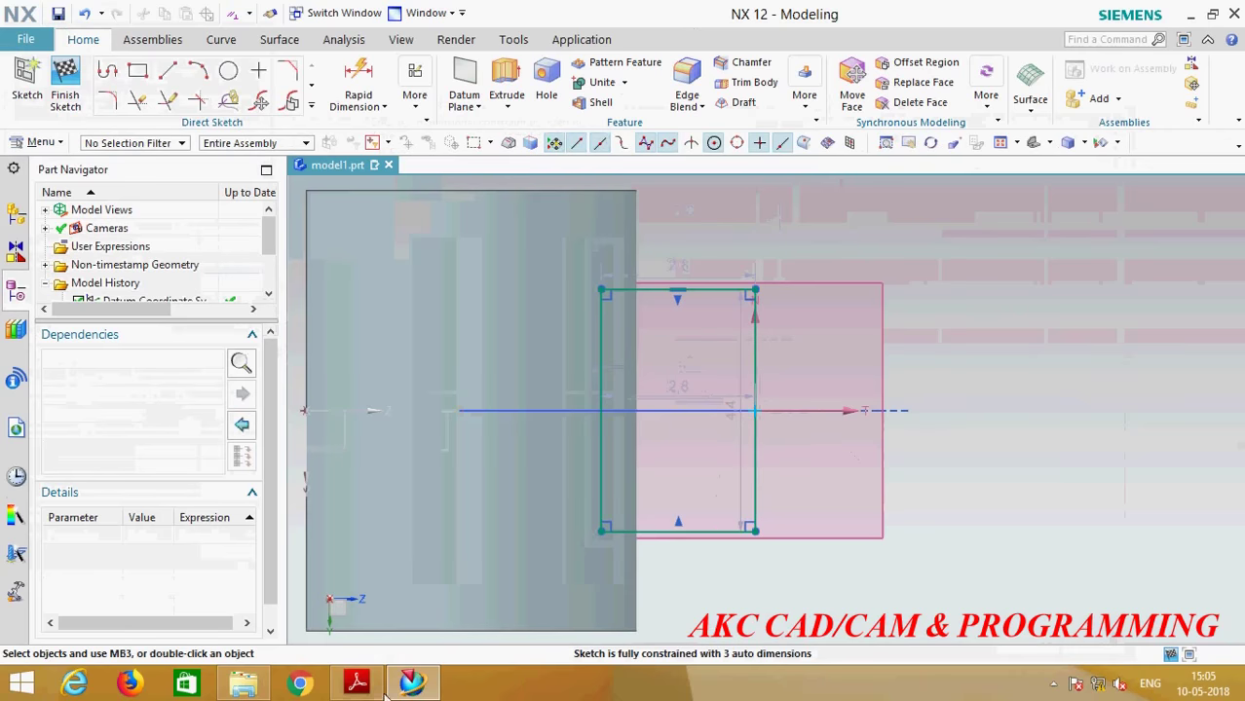
left_click(357, 685)
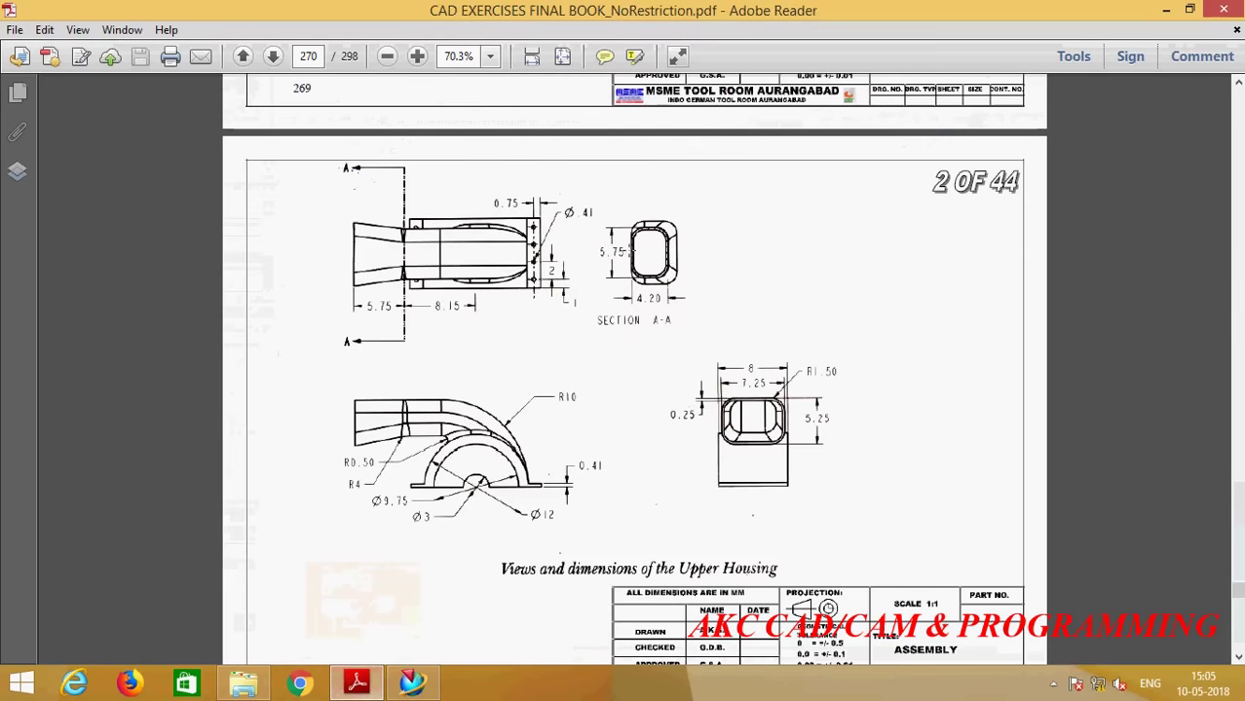
left_click(412, 685)
double_click(729, 413)
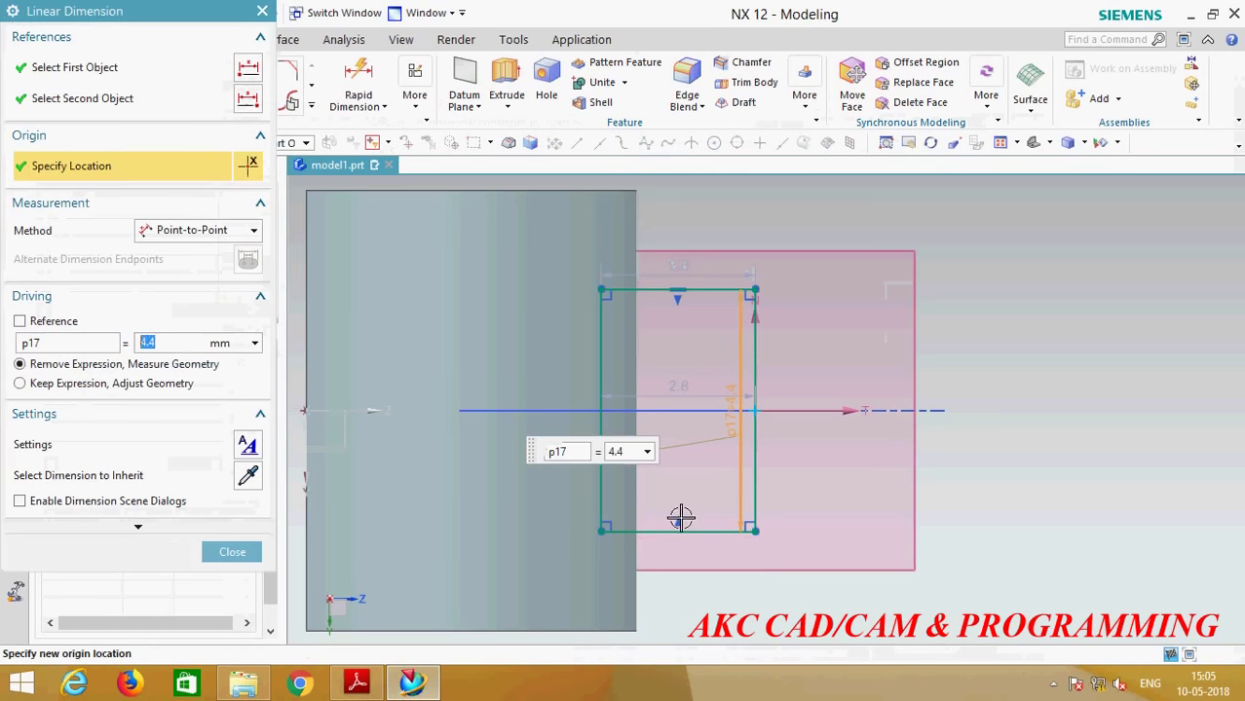
type("5.7")
key("Return")
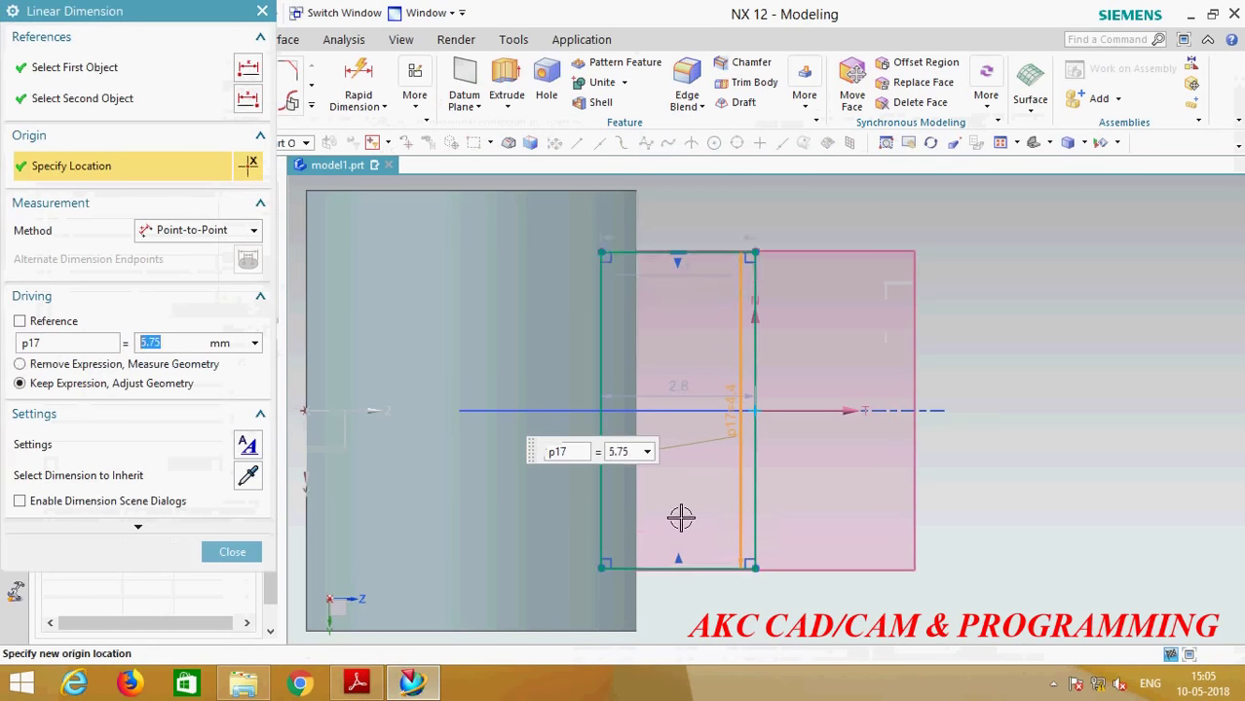
double_click(681, 392)
type("2")
key("Return")
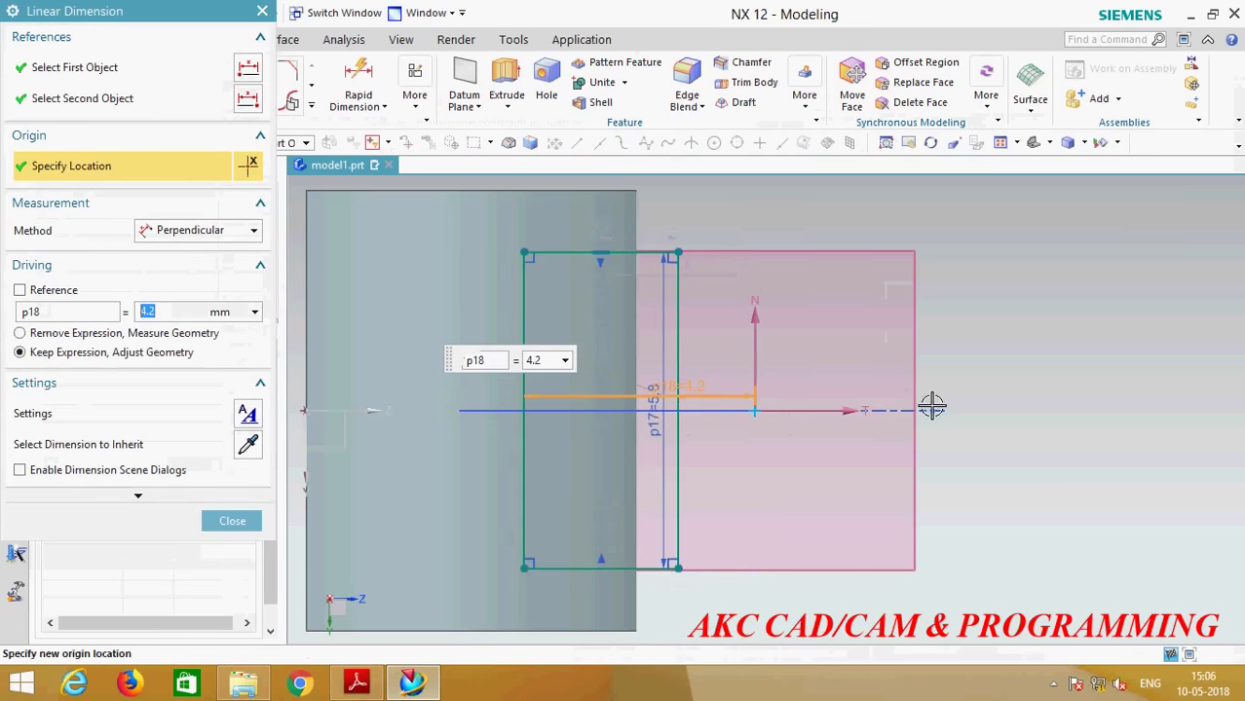
scroll(672, 414, "up", 3)
left_click(232, 521)
Step: Dimension the rectangle's vertical edge 0 from the sketch origin and finish the sketch
left_click(358, 78)
left_click(831, 414)
left_click(681, 476)
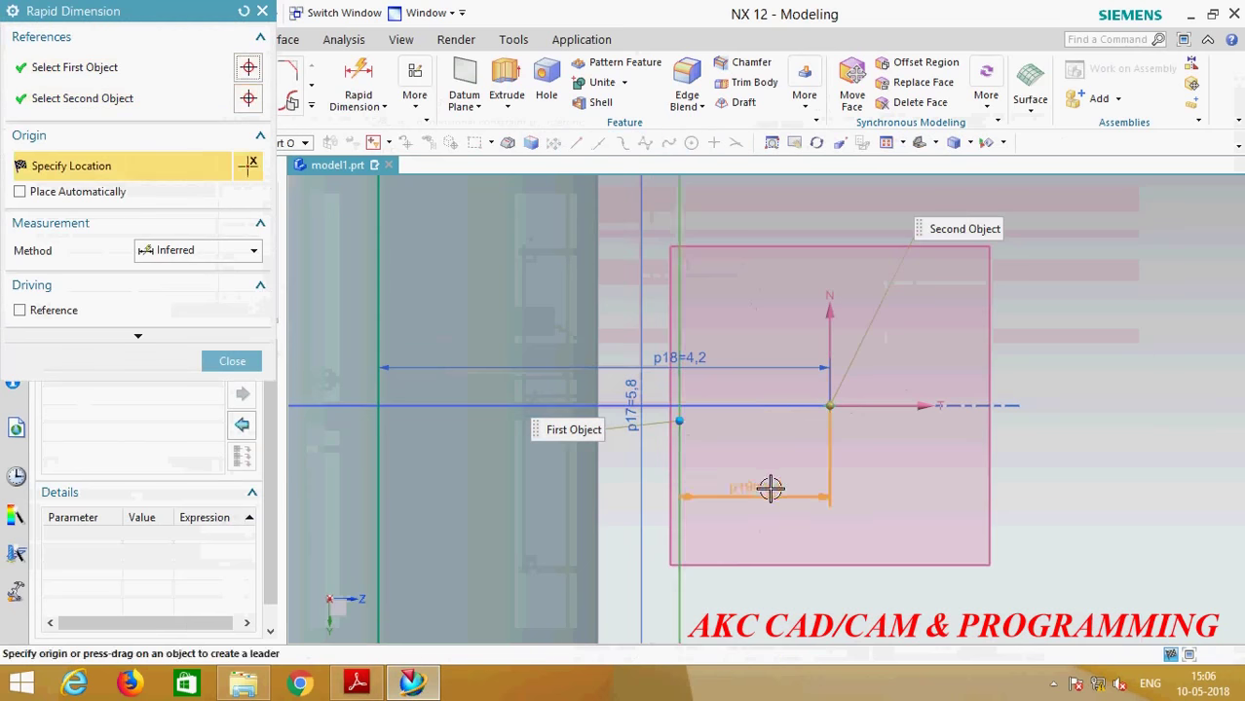
left_click(940, 497)
type("0")
key("Return")
scroll(858, 368, "down", 5)
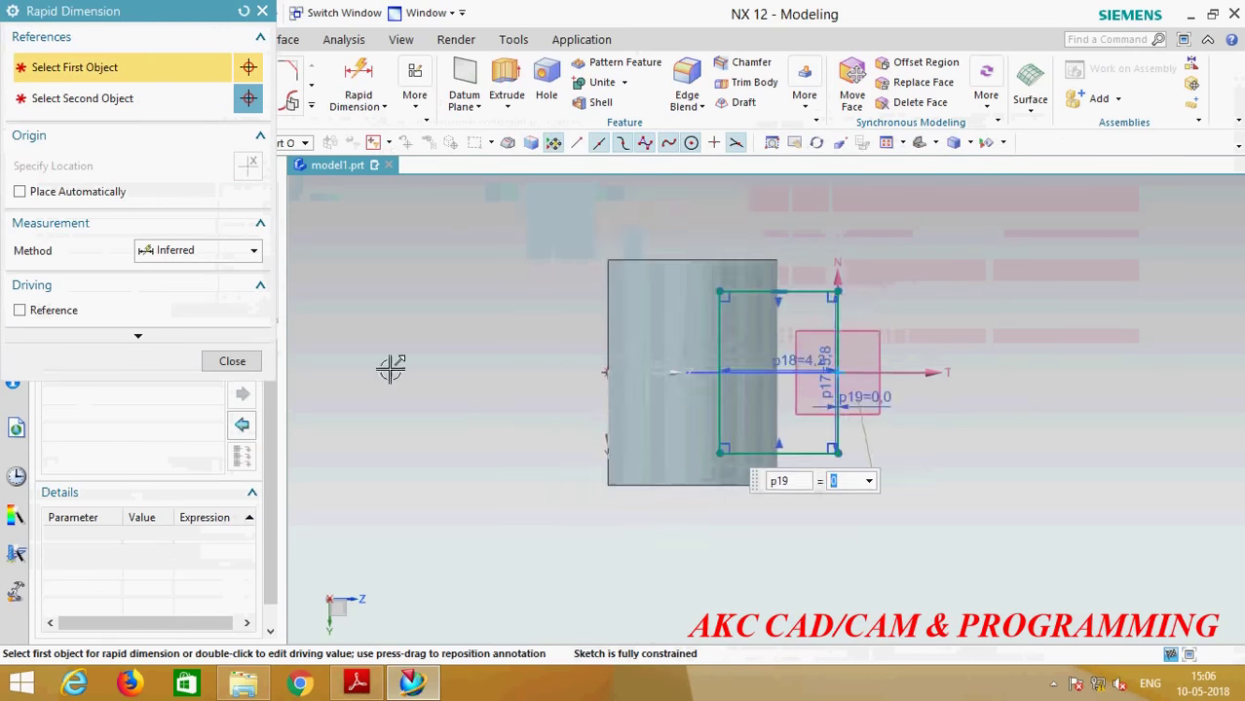
left_click(236, 362)
key("ctrl+q")
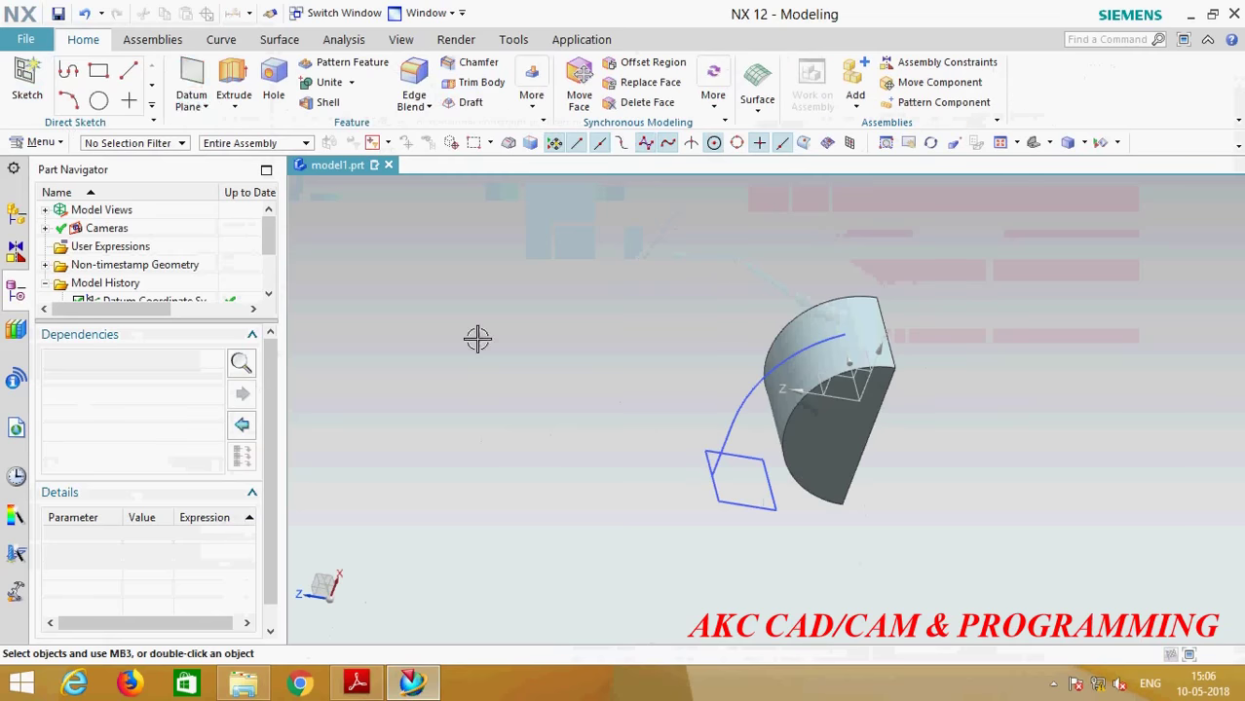
Step: Sweep the rectangle along the arc guide, uniting the swept arm with the half-cylinder body
left_click(39, 142)
mouse_move(49, 232)
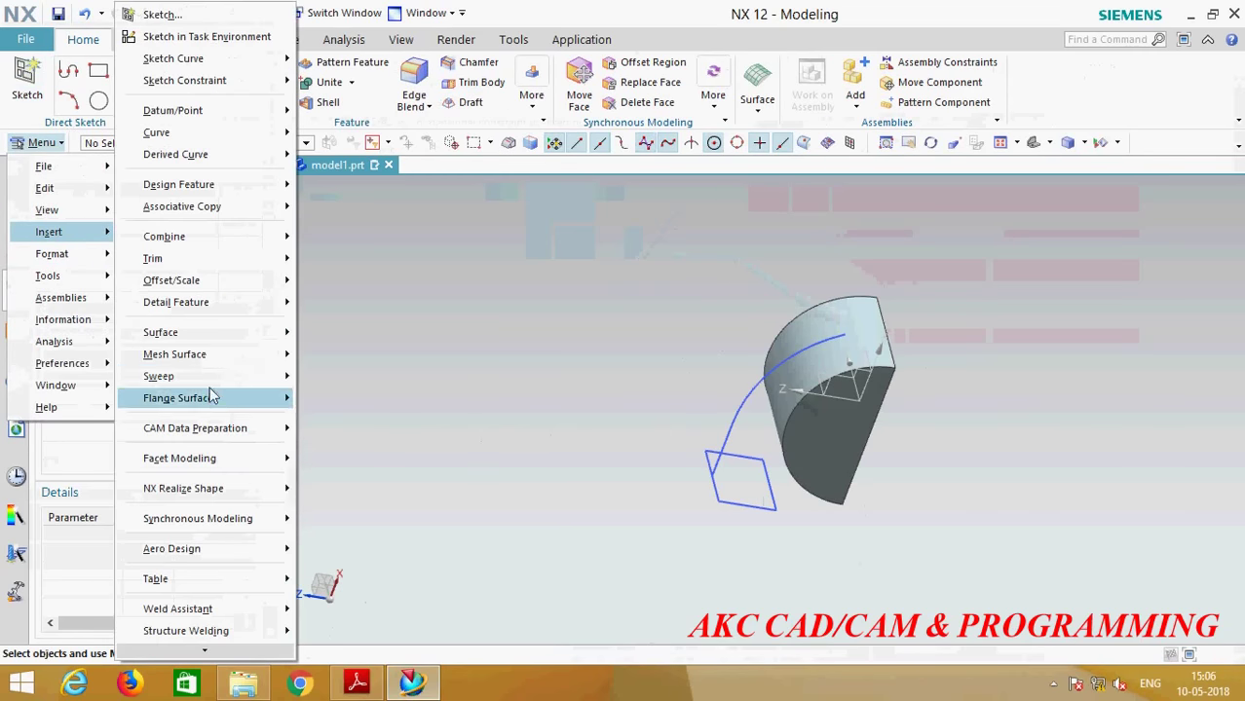
mouse_move(159, 376)
left_click(336, 467)
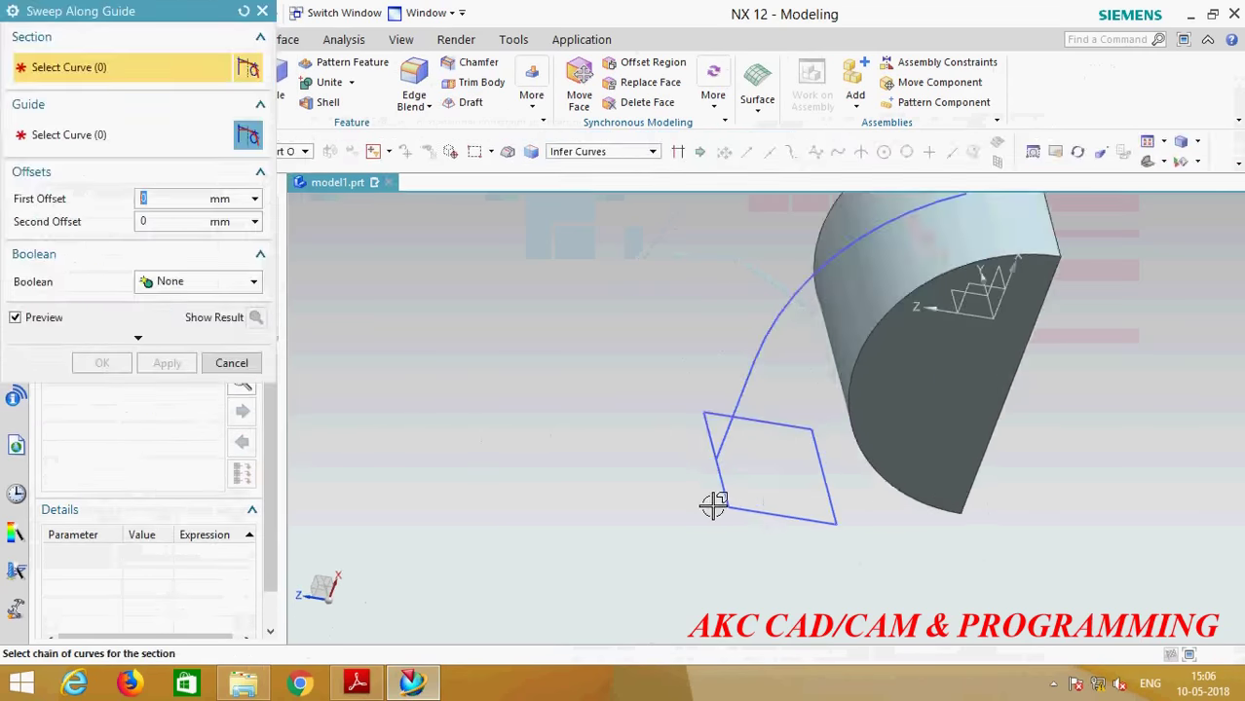
left_click(803, 521)
left_click(68, 135)
left_click(774, 335)
left_click(714, 411)
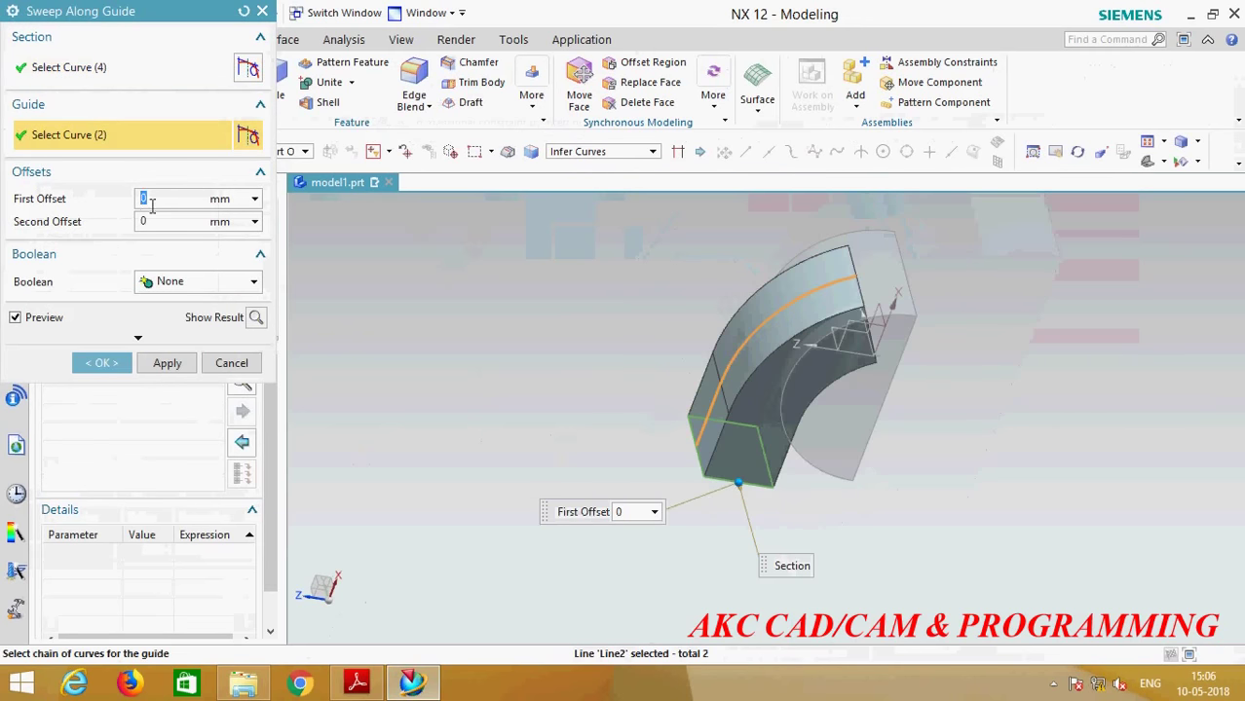
left_click(168, 283)
left_click(166, 317)
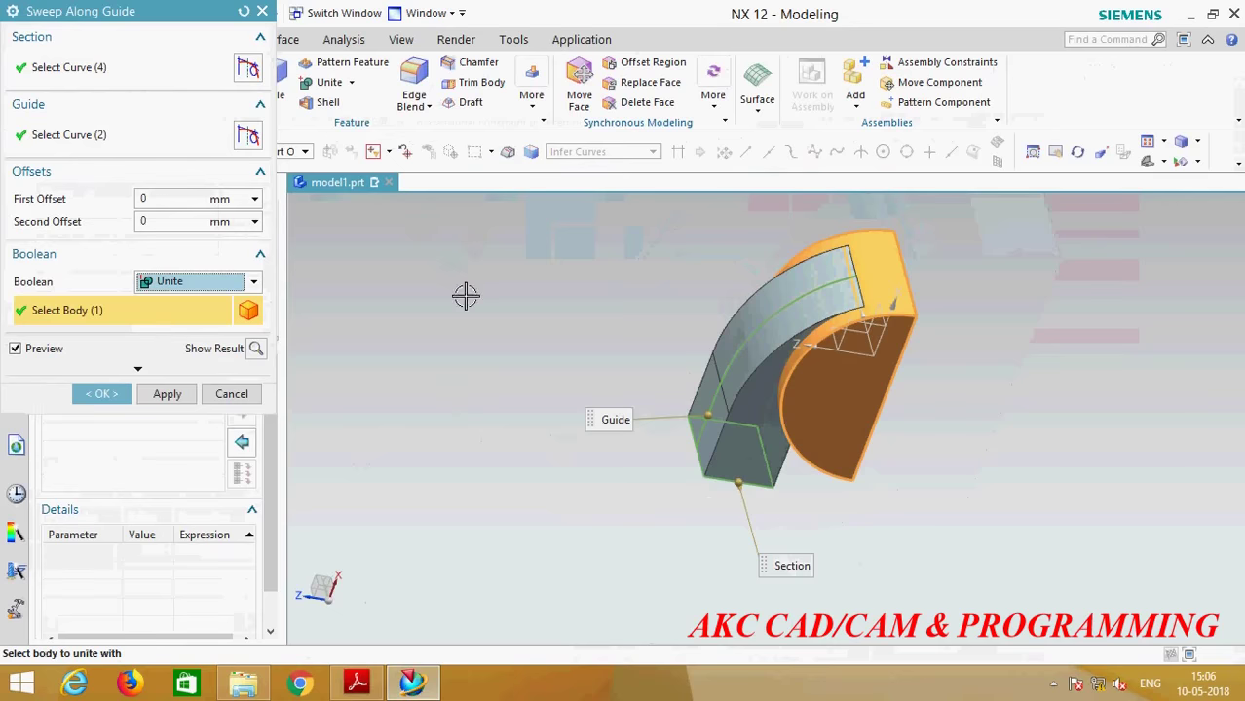
left_click(110, 396)
mouse_move(597, 393)
middle_mouse_down()
mouse_move(567, 353)
mouse_move(568, 371)
mouse_move(587, 359)
mouse_move(580, 381)
mouse_move(598, 393)
middle_mouse_up()
Step: Start an extrusion section sketch on a new plane offset 5.75 from the arm's end face
left_click(355, 682)
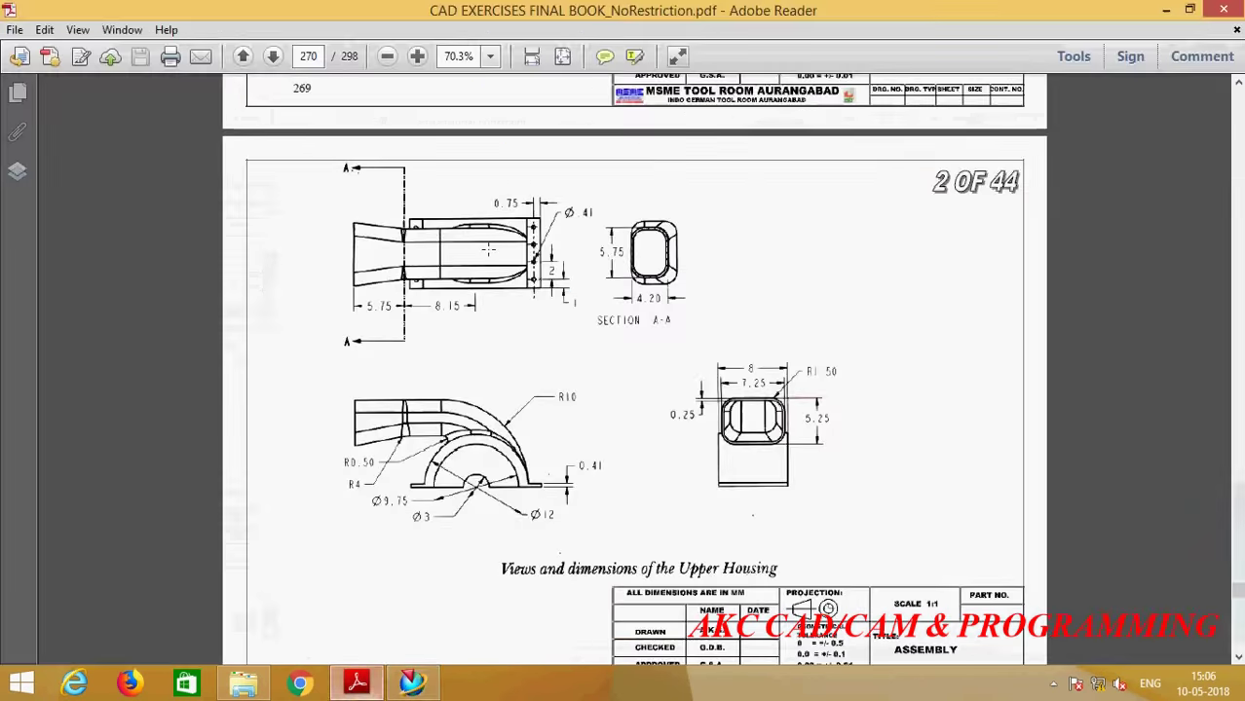
left_click(411, 684)
mouse_move(562, 413)
middle_mouse_down()
mouse_move(593, 339)
mouse_move(577, 372)
middle_mouse_up()
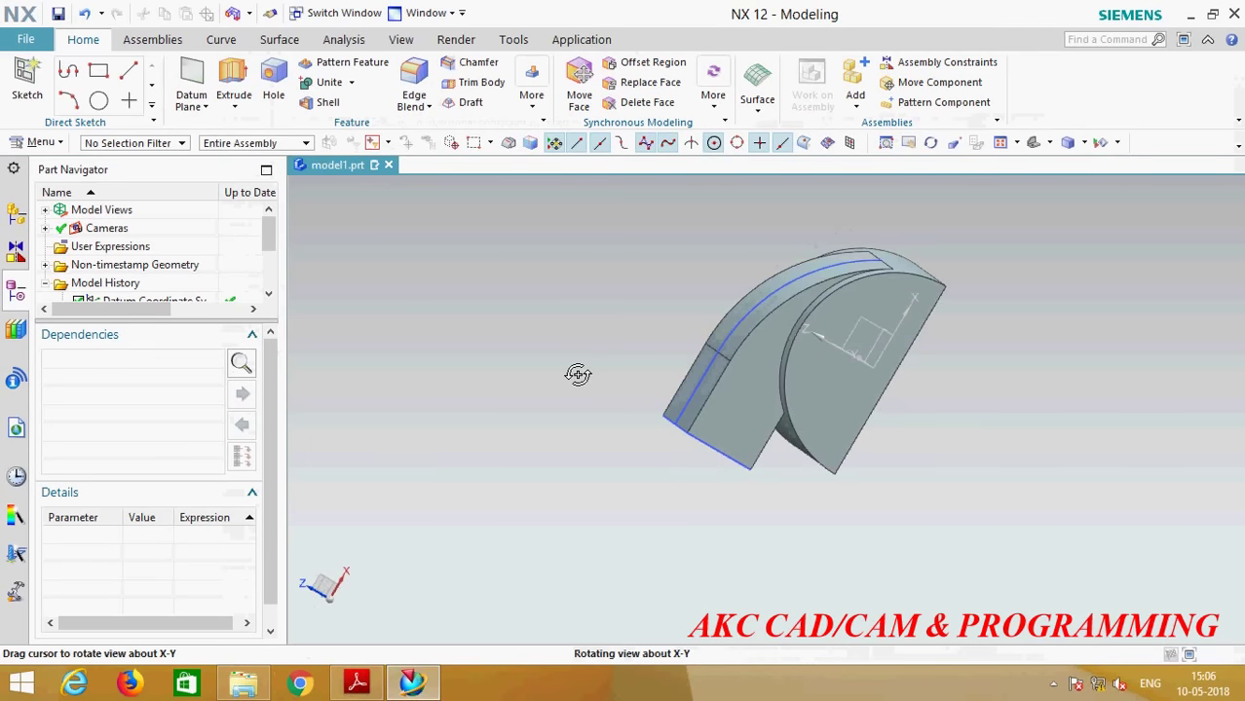
left_click(232, 93)
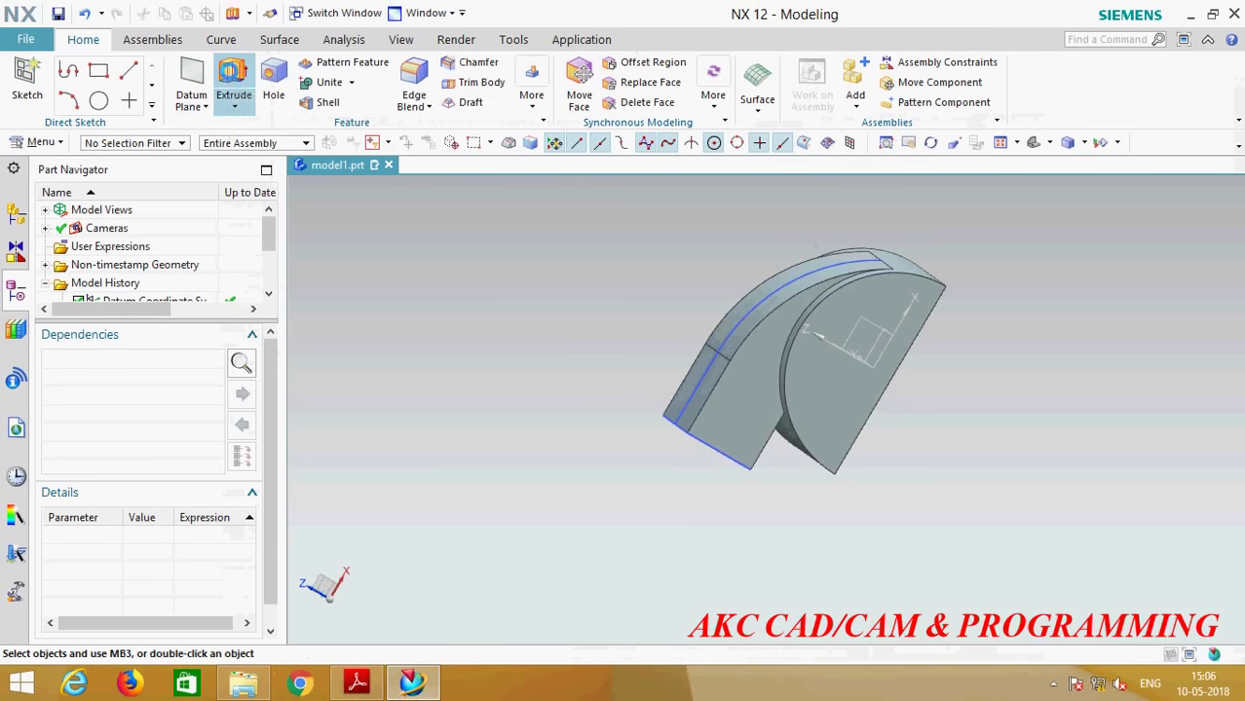
left_click(220, 67)
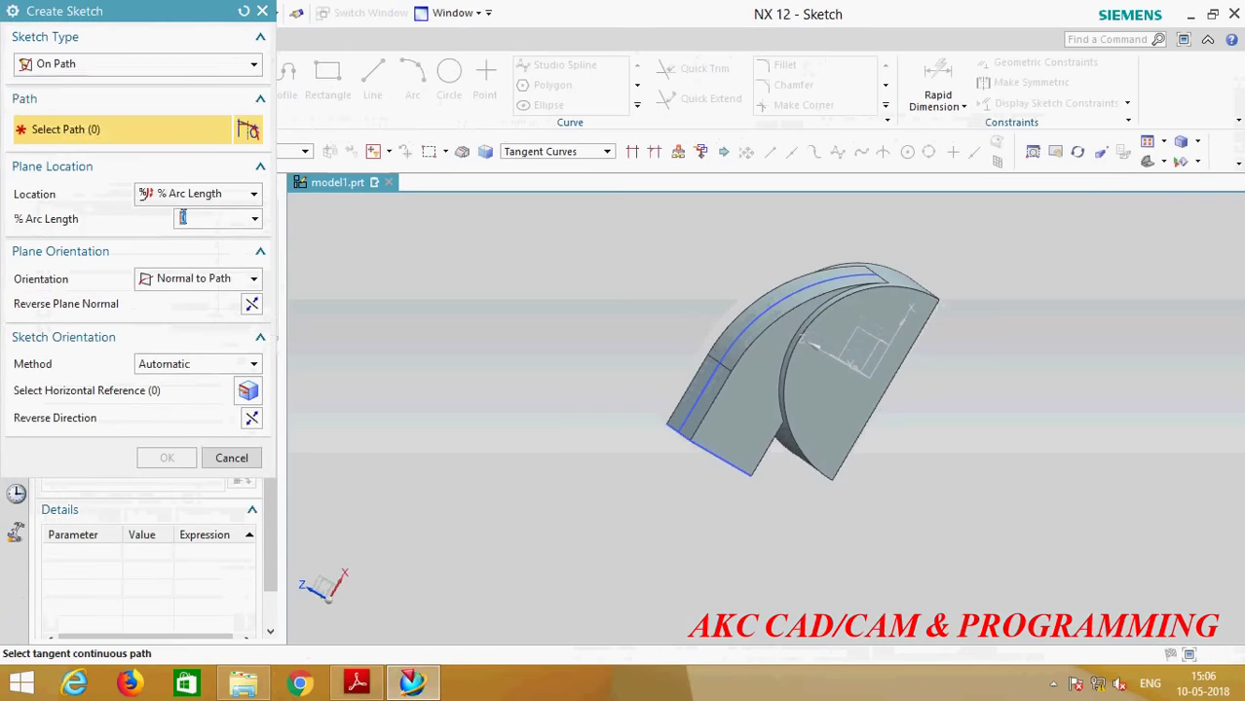
left_click(156, 64)
left_click(88, 83)
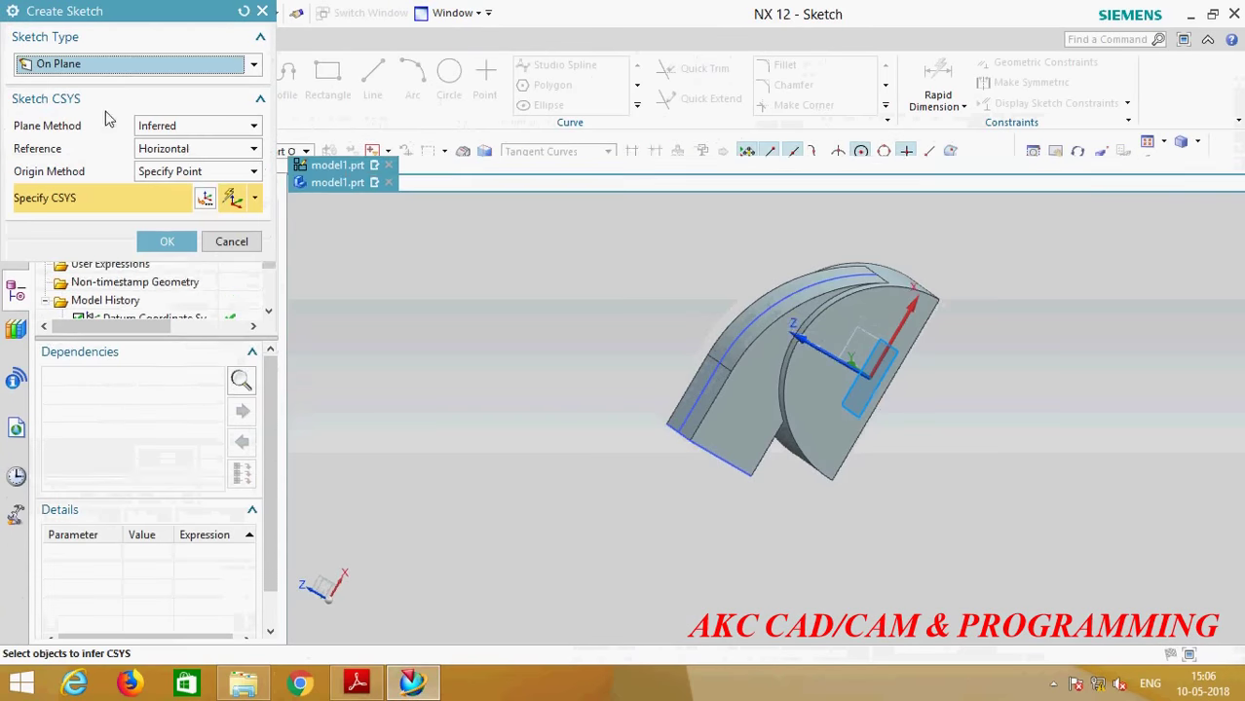
left_click(185, 131)
left_click(166, 159)
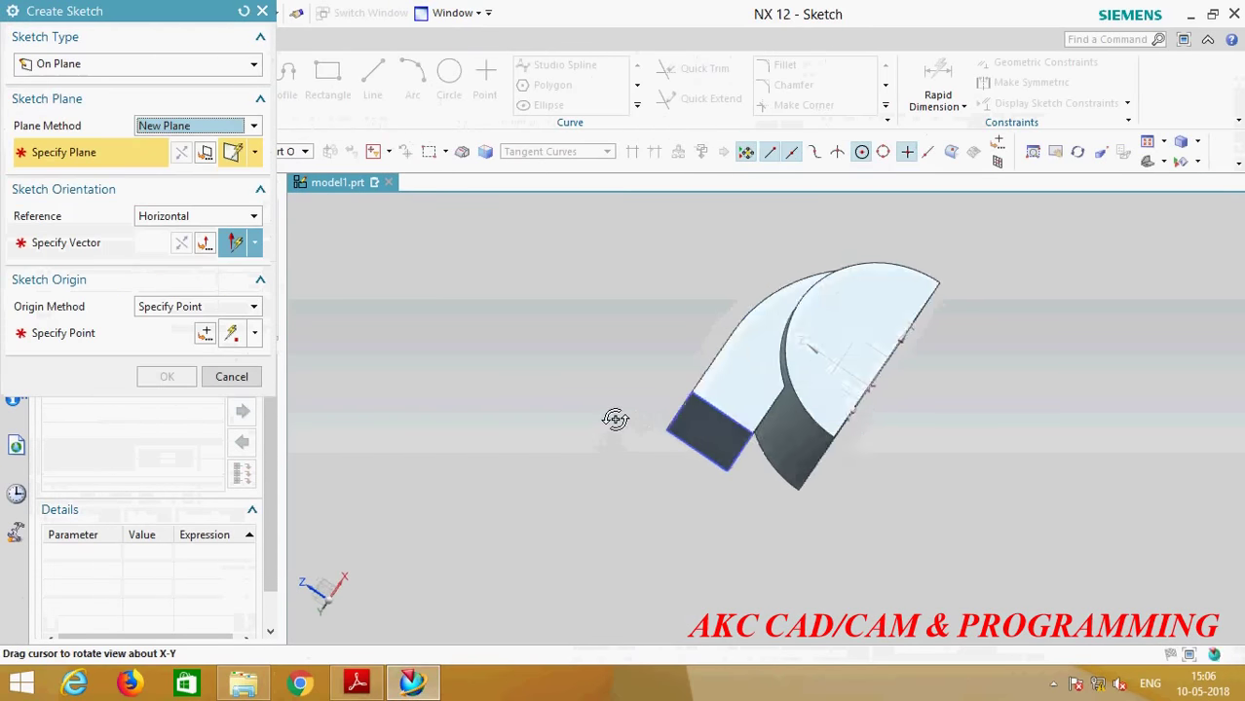
left_click(705, 430)
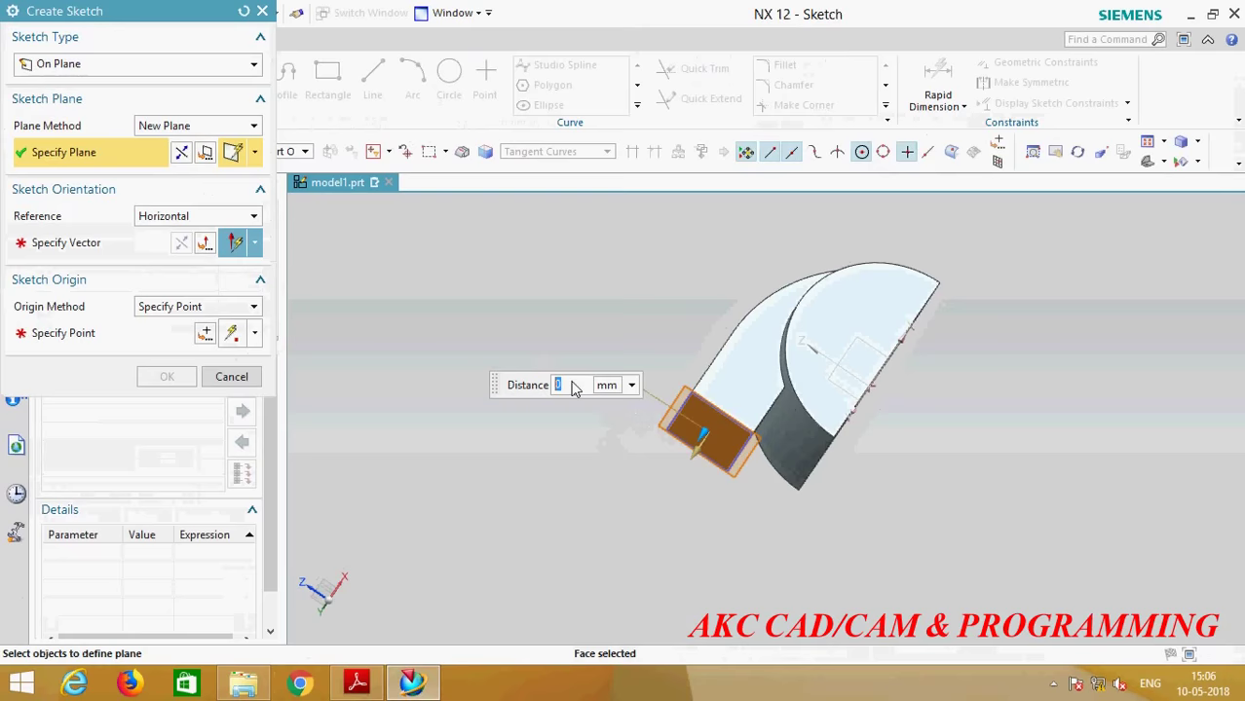
type("5.7")
key("Return")
Step: Set the sketch's horizontal direction and work part origin, then confirm the sketch plane
left_click(368, 687)
left_click(356, 684)
scroll(689, 514, "up", 2)
left_click(42, 248)
mouse_move(555, 498)
middle_mouse_down()
mouse_move(522, 509)
mouse_move(456, 456)
mouse_move(466, 492)
middle_mouse_up()
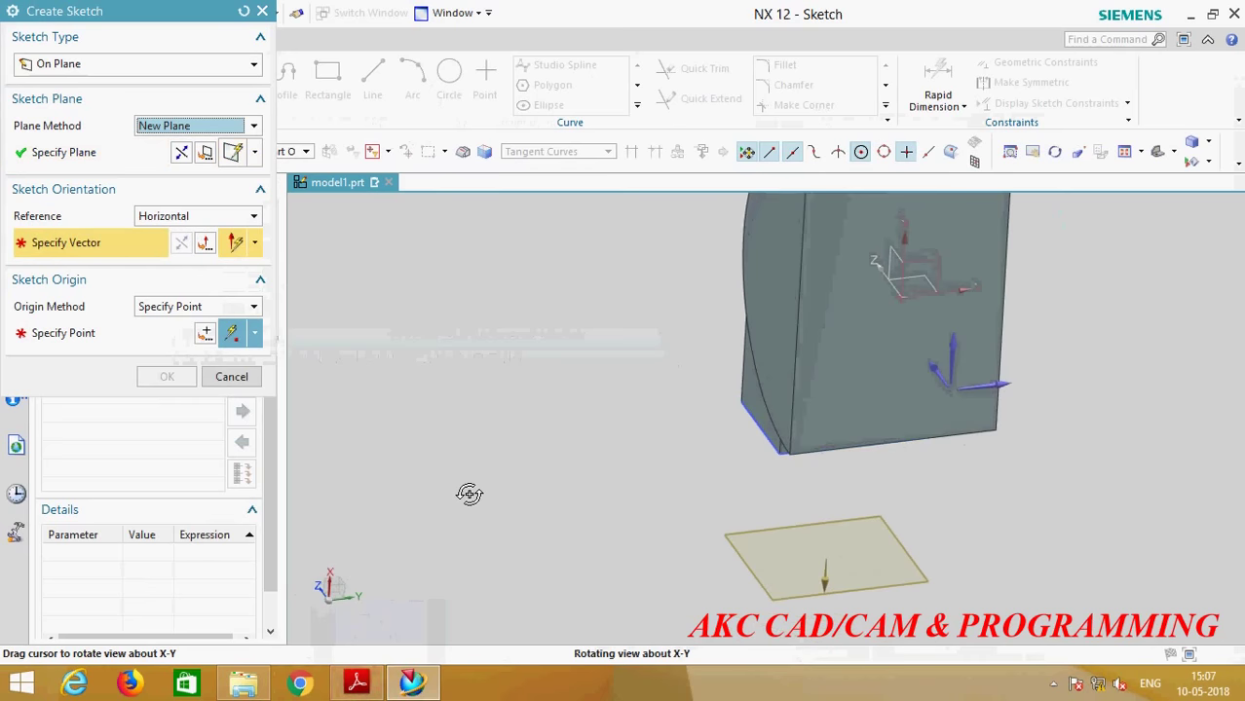
left_click(1010, 388)
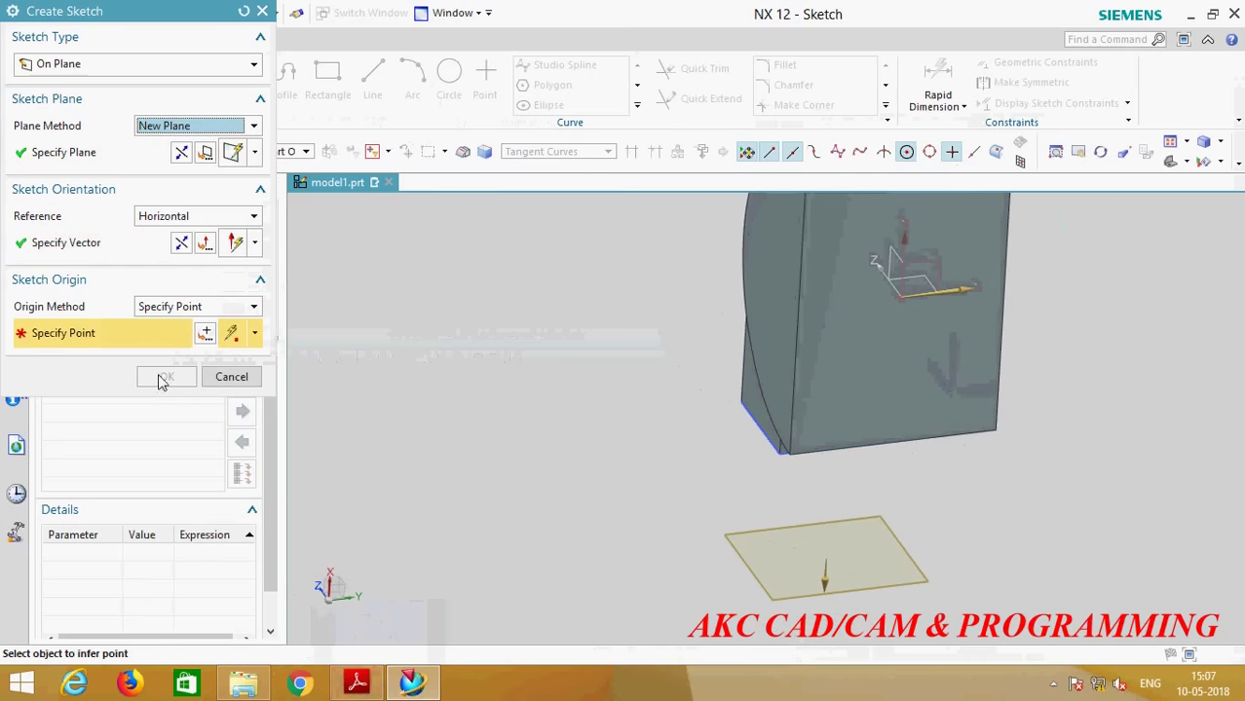
left_click(192, 307)
left_click(181, 342)
left_click(166, 345)
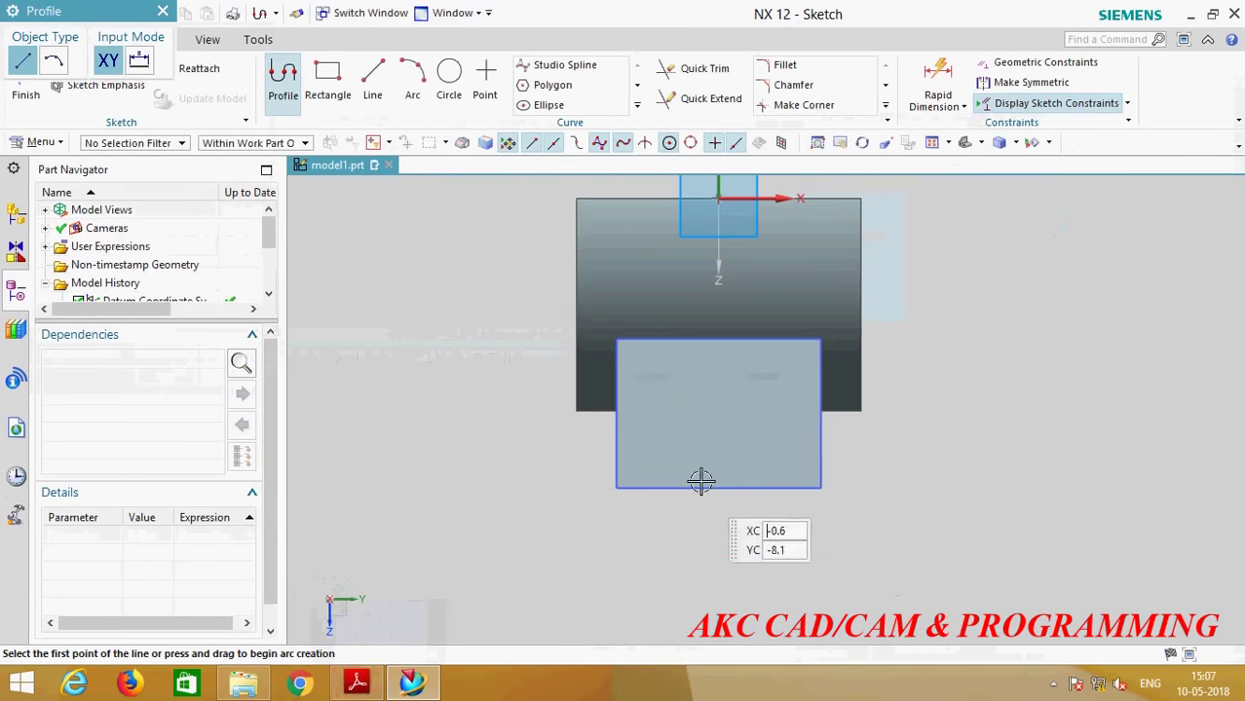
Step: Draw a rectangle in the new sketch
left_click(326, 86)
scroll(647, 525, "up", 3)
scroll(545, 390, "down", 2)
left_click(494, 254)
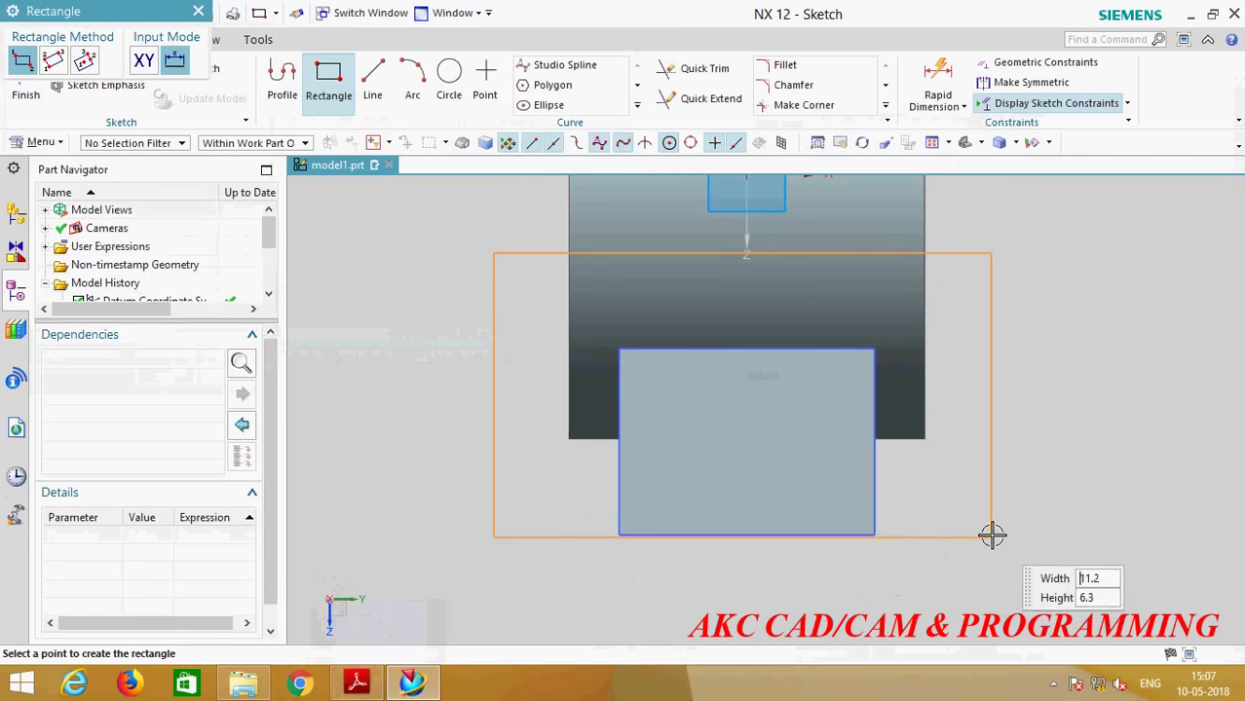
left_click(956, 547)
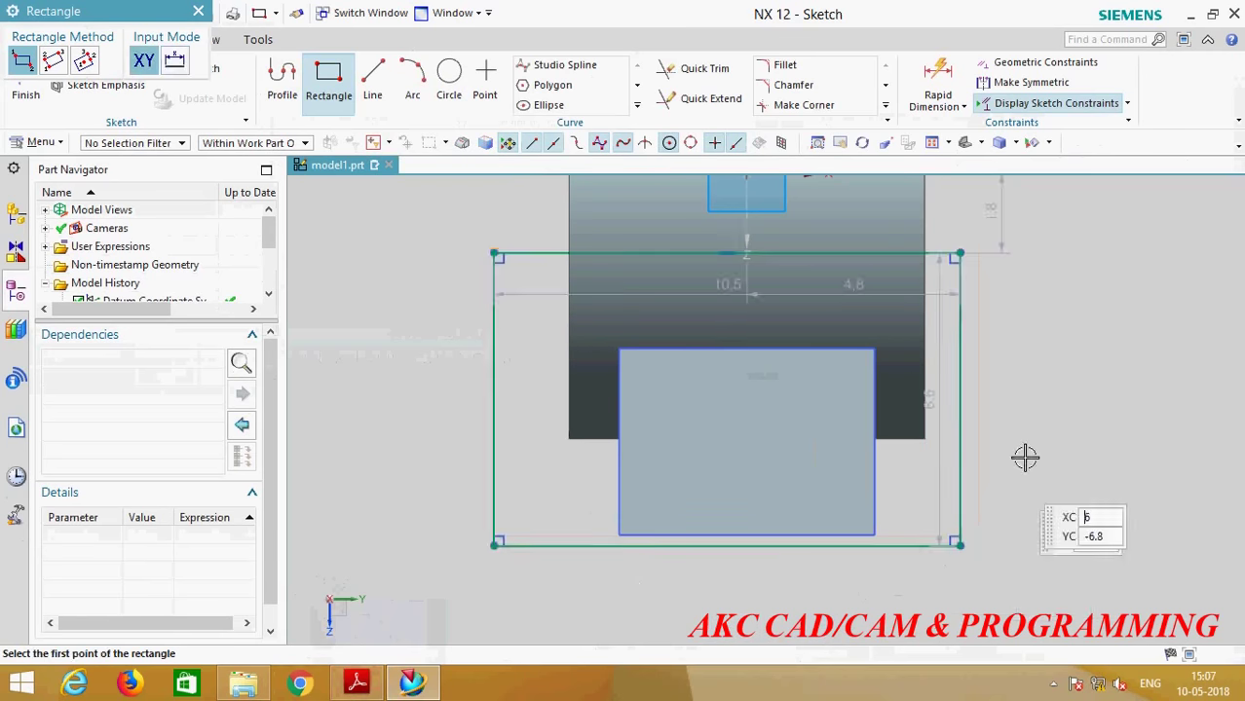
scroll(498, 500, "down", 2)
key("Escape")
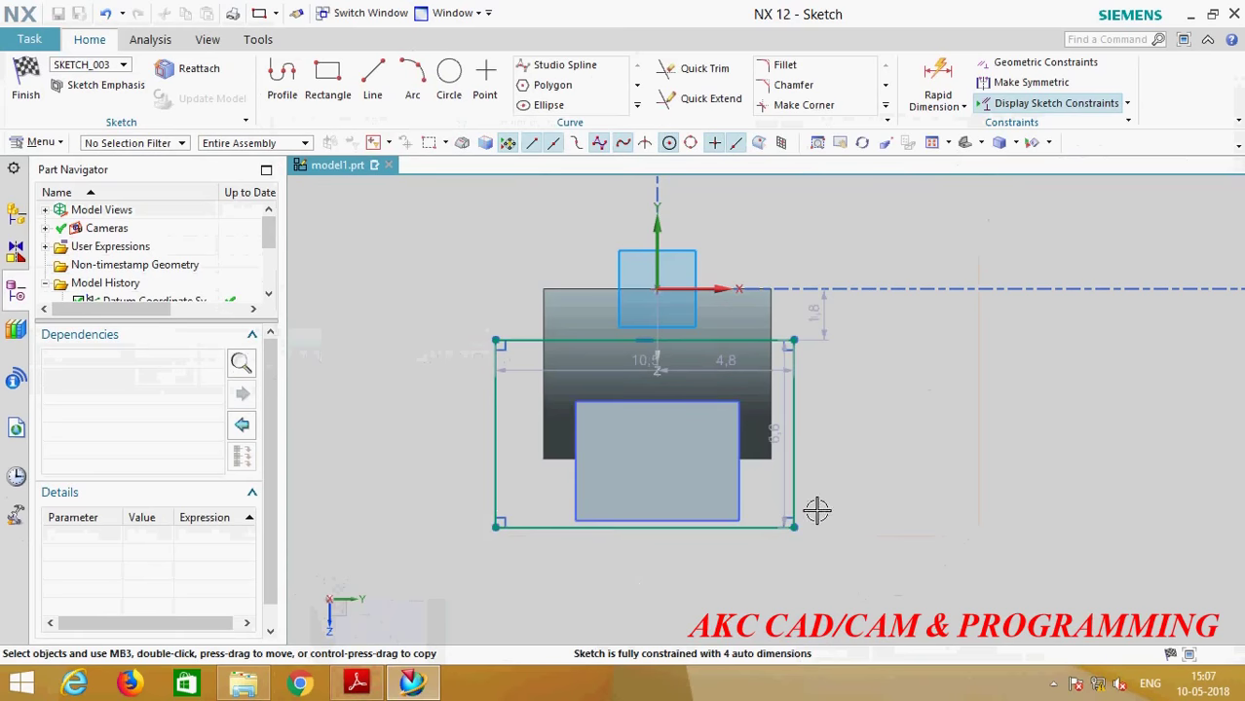
Step: Make the rectangle's left and right lines symmetric about the vertical axis
left_click(1008, 83)
left_click(496, 439)
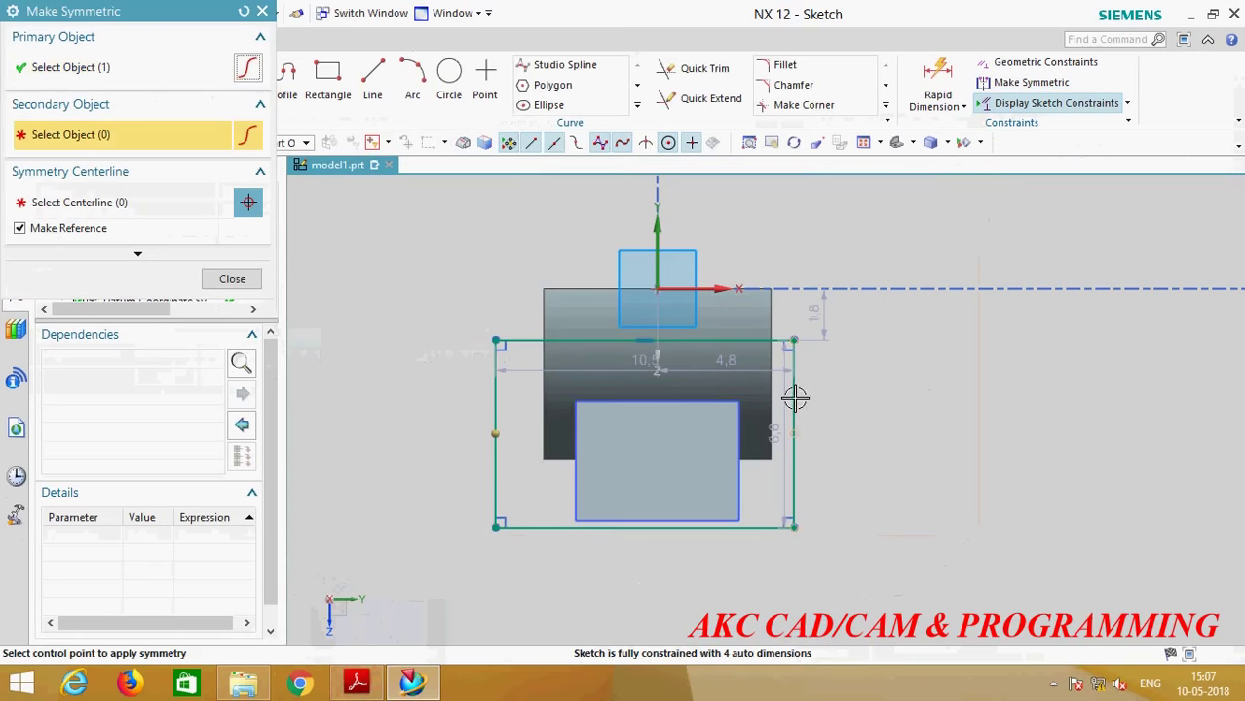
left_click(658, 230)
scroll(702, 431, "up", 4)
scroll(702, 430, "down", 3)
left_click(243, 11)
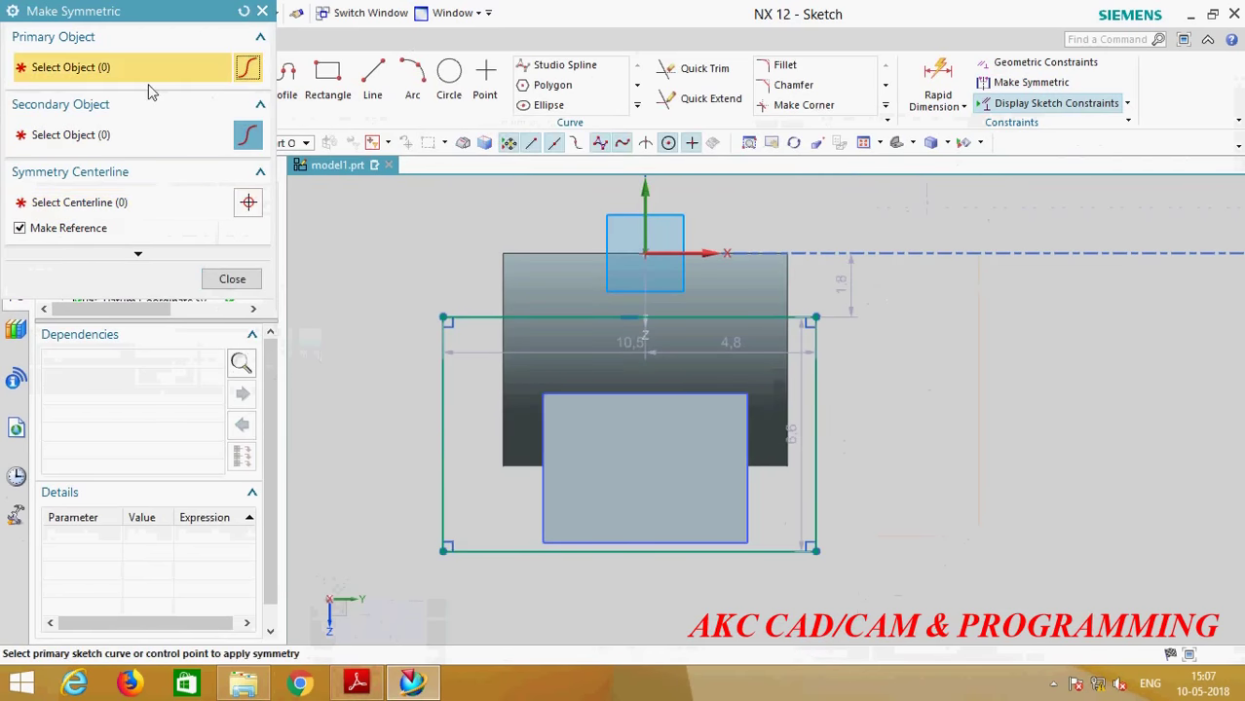
left_click(438, 503)
left_click(810, 509)
left_click(644, 189)
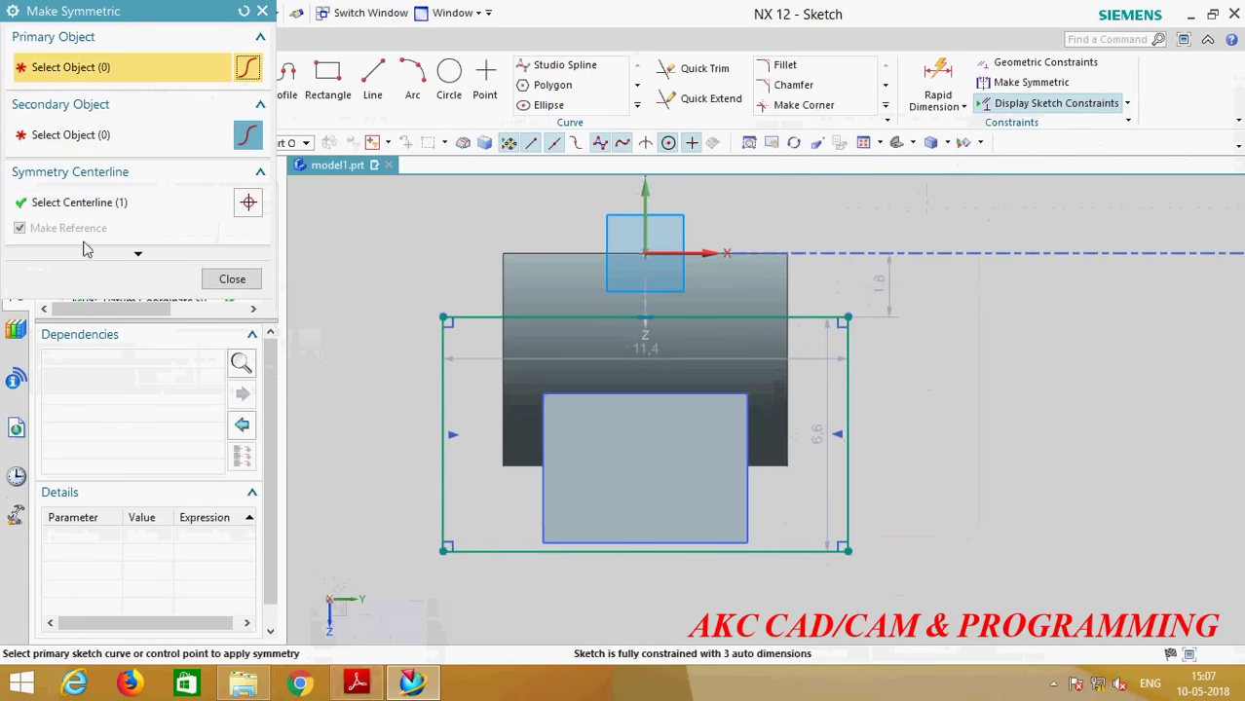
left_click(231, 279)
scroll(569, 472, "down", 1)
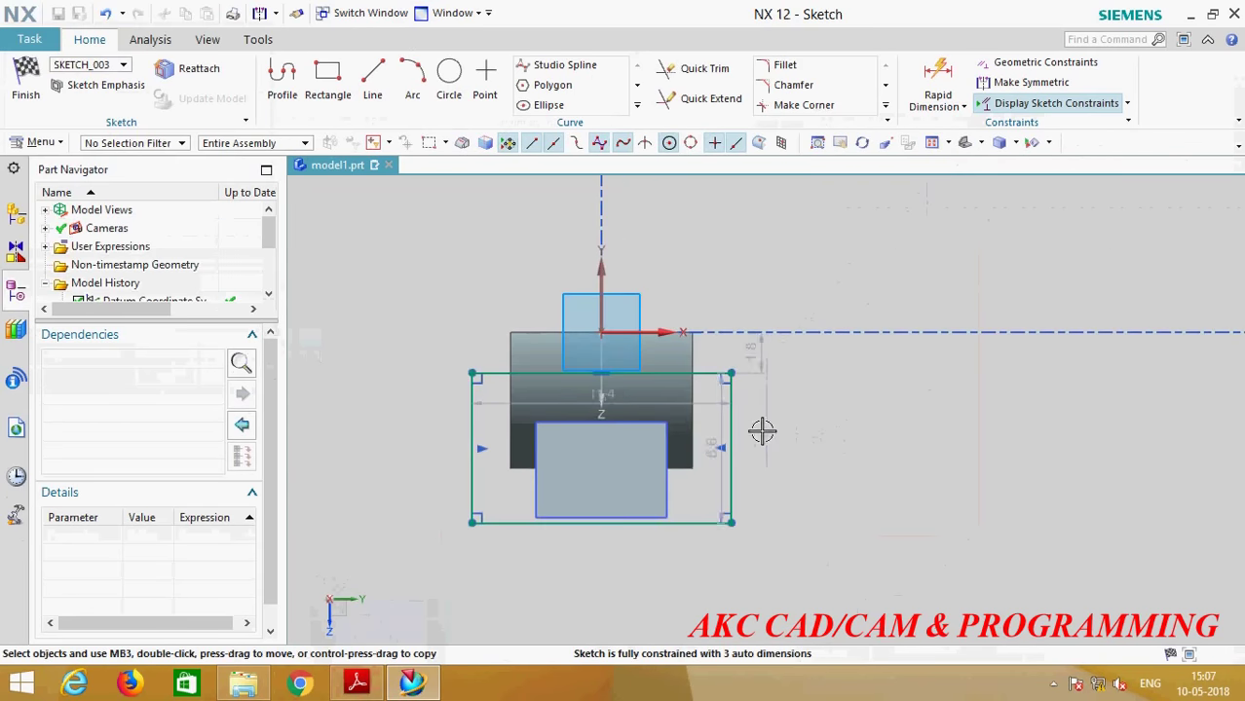
scroll(417, 417, "up", 1)
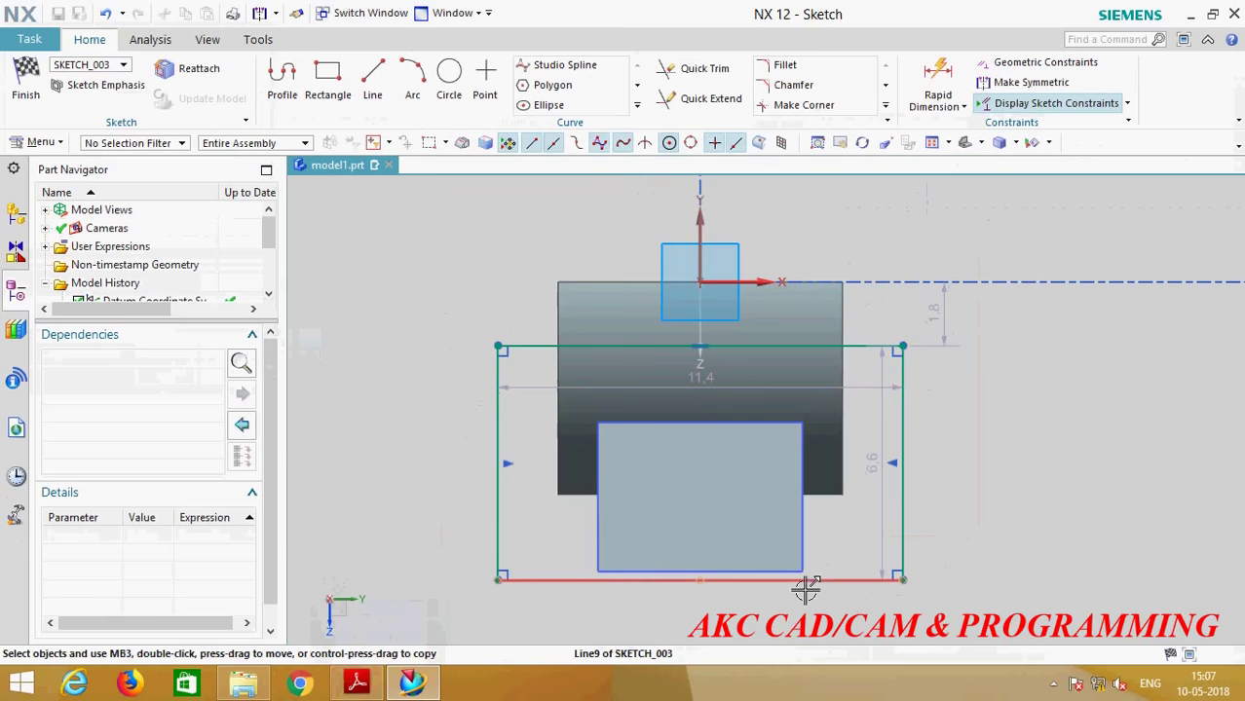
Step: Align the rectangle's bottom edge with the block's bottom edge, then view the reference drawing
left_click(774, 583)
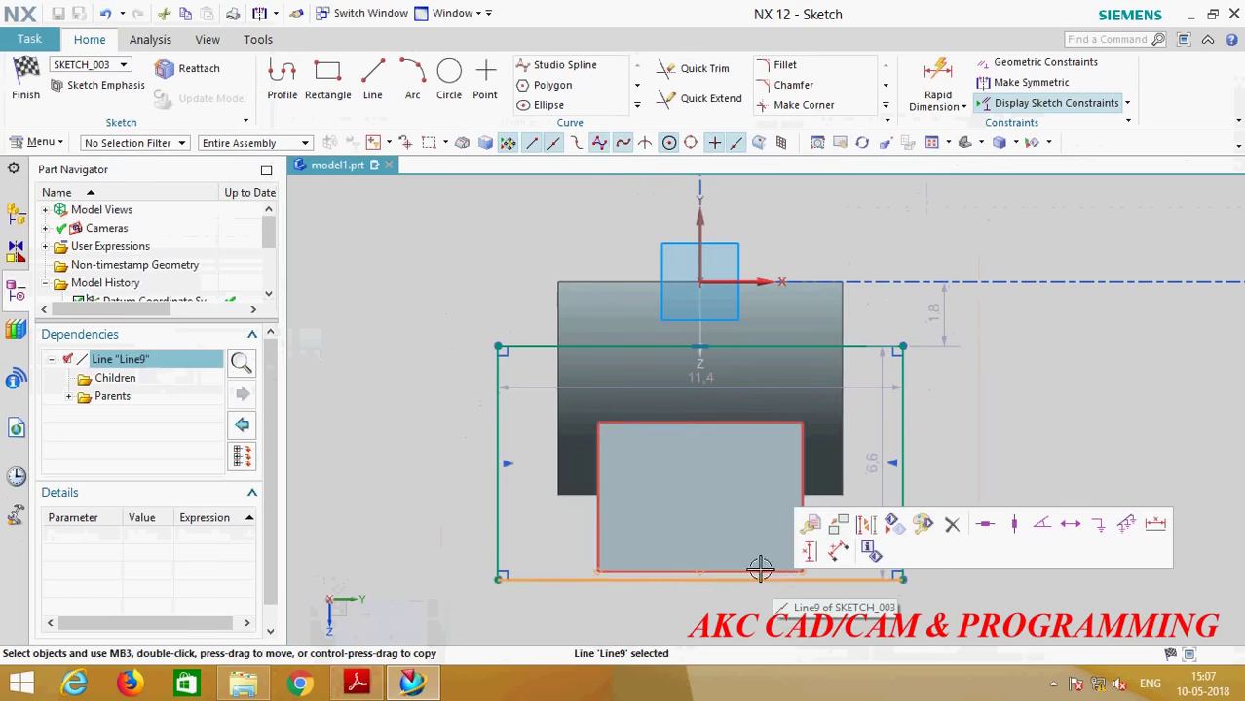
scroll(757, 568, "up", 3)
left_click(749, 558)
scroll(755, 560, "down", 3)
key("Escape")
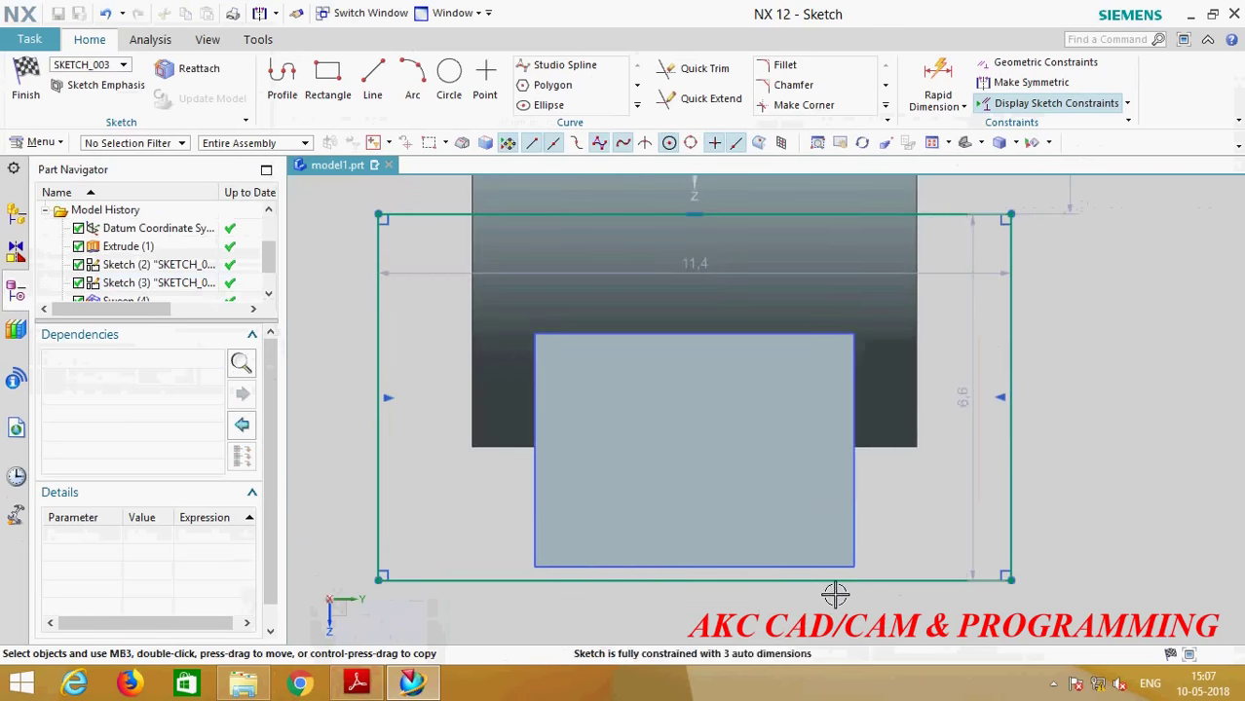
left_click(1021, 61)
left_click(624, 404)
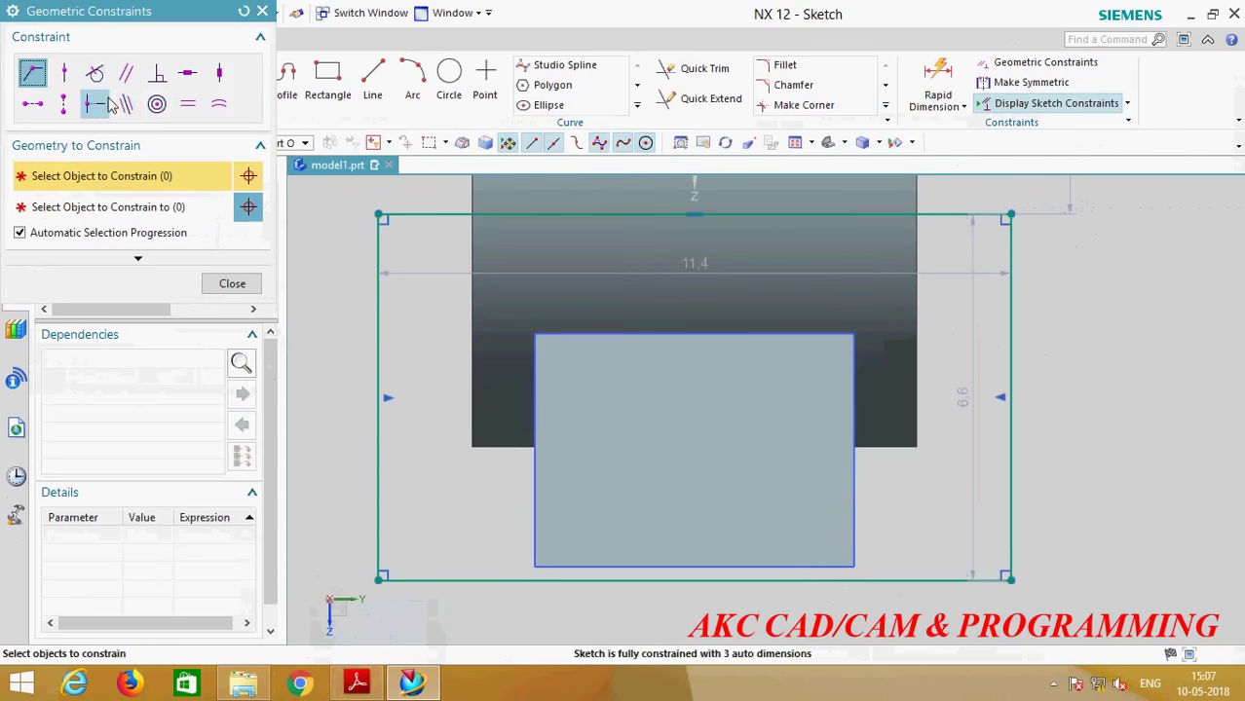
left_click(796, 565)
left_click(805, 580)
left_click(232, 282)
scroll(684, 445, "down", 1)
left_click(359, 686)
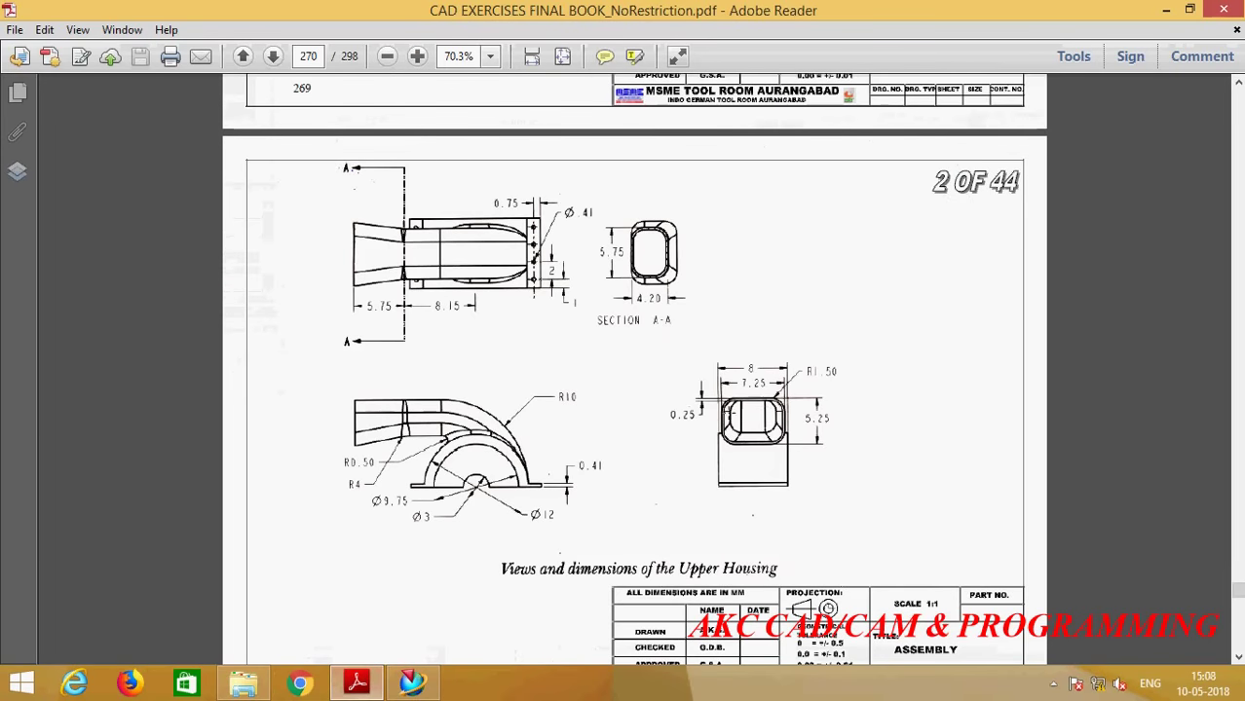
Step: Change the rectangle's 11.4 width to 7.25 and 6.6 height to 5.25
scroll(684, 403, "down", 1)
scroll(684, 403, "up", 1)
left_click(412, 682)
double_click(697, 272)
type("7.25")
key("Return")
double_click(826, 398)
type("5.25")
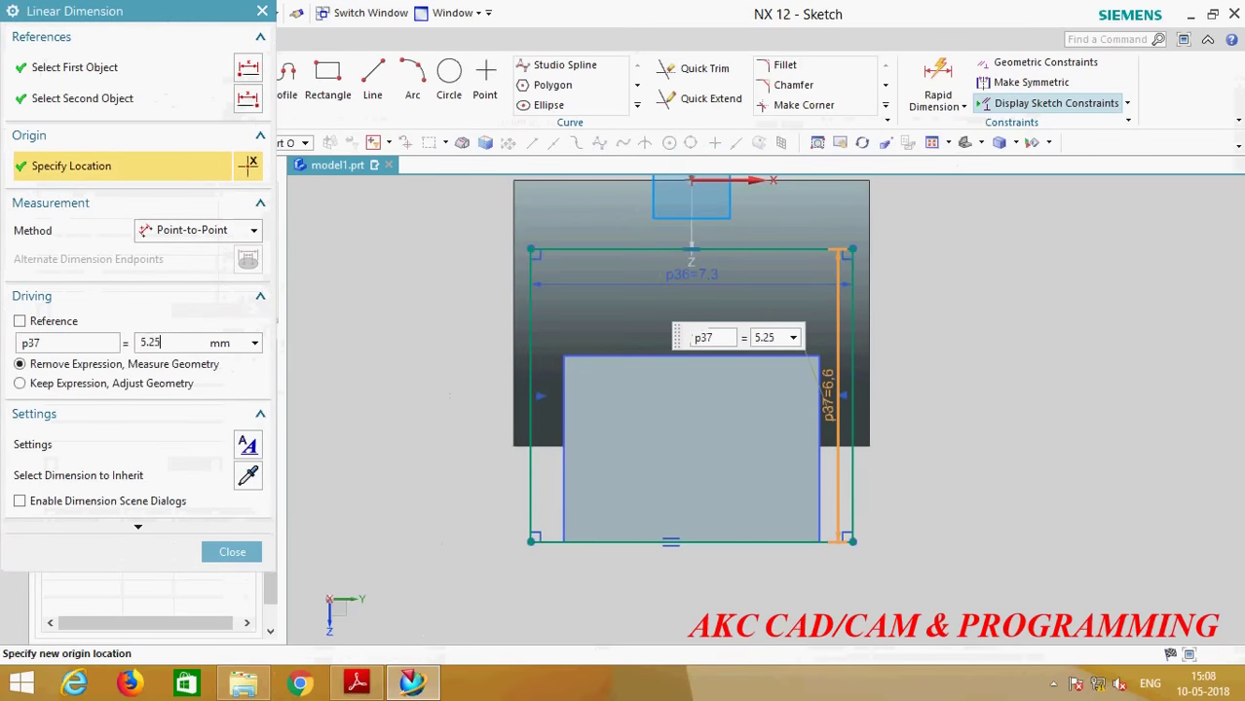
key("Return")
left_click(237, 553)
Step: Finish the sketch, cancel the extrusion, and keep the sketch in the model
mouse_move(519, 464)
middle_mouse_down()
mouse_move(637, 455)
mouse_move(684, 474)
middle_mouse_up()
left_click(26, 107)
key("x")
mouse_move(556, 381)
middle_mouse_down()
mouse_move(593, 357)
mouse_move(625, 383)
middle_mouse_up()
left_click(230, 466)
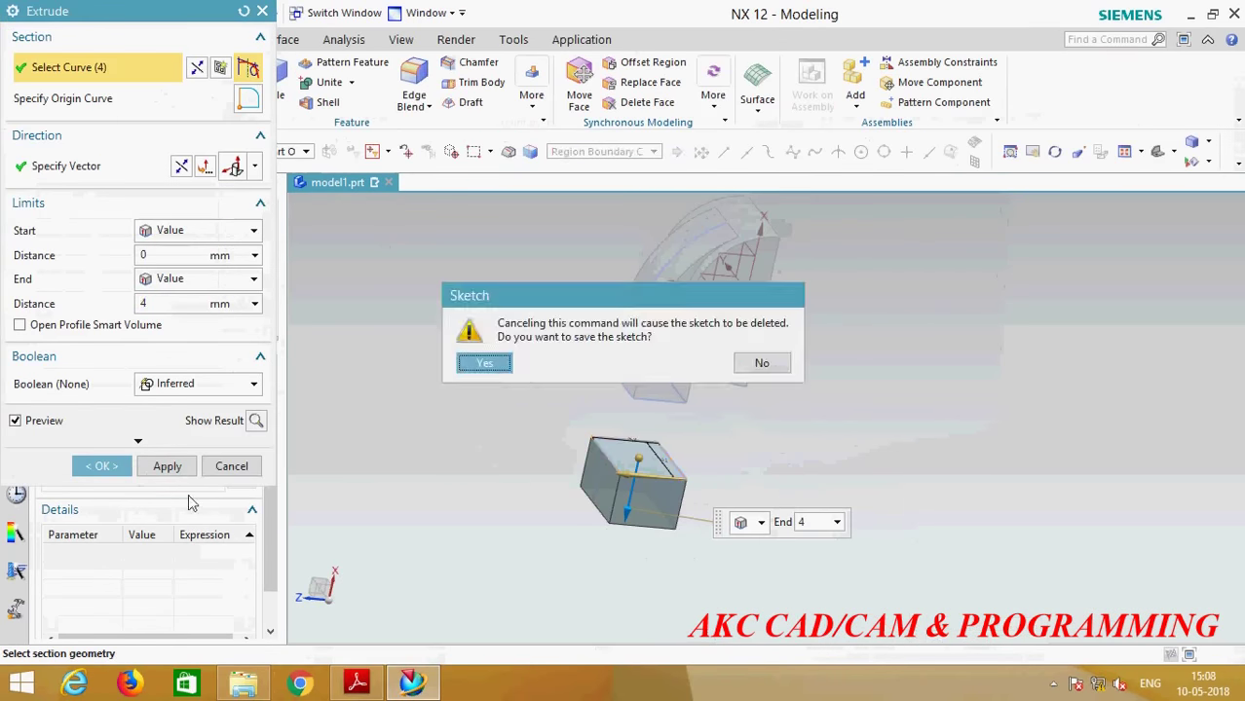
left_click(484, 363)
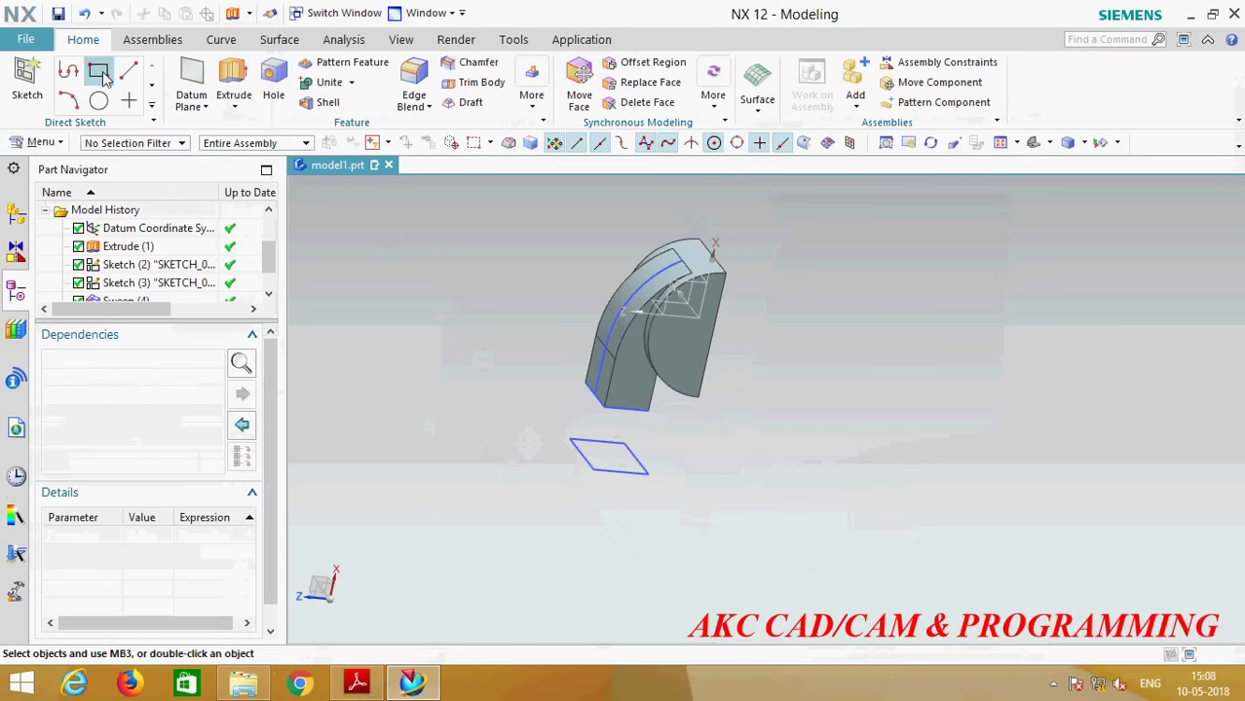
Step: Loft a Through Curves block from the 7.25 by 5.25 rectangle to the arm's end-face edges
left_click(40, 145)
mouse_move(49, 232)
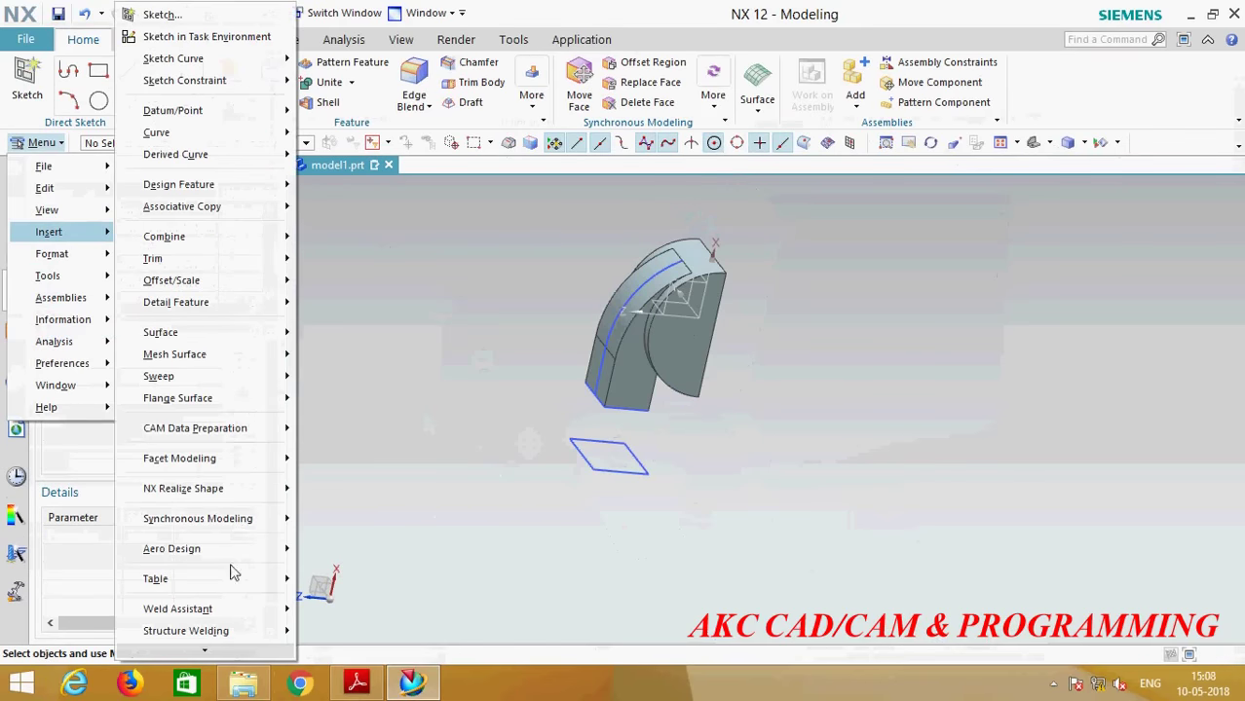
left_click(346, 354)
scroll(622, 397, "up", 3)
left_click(537, 528)
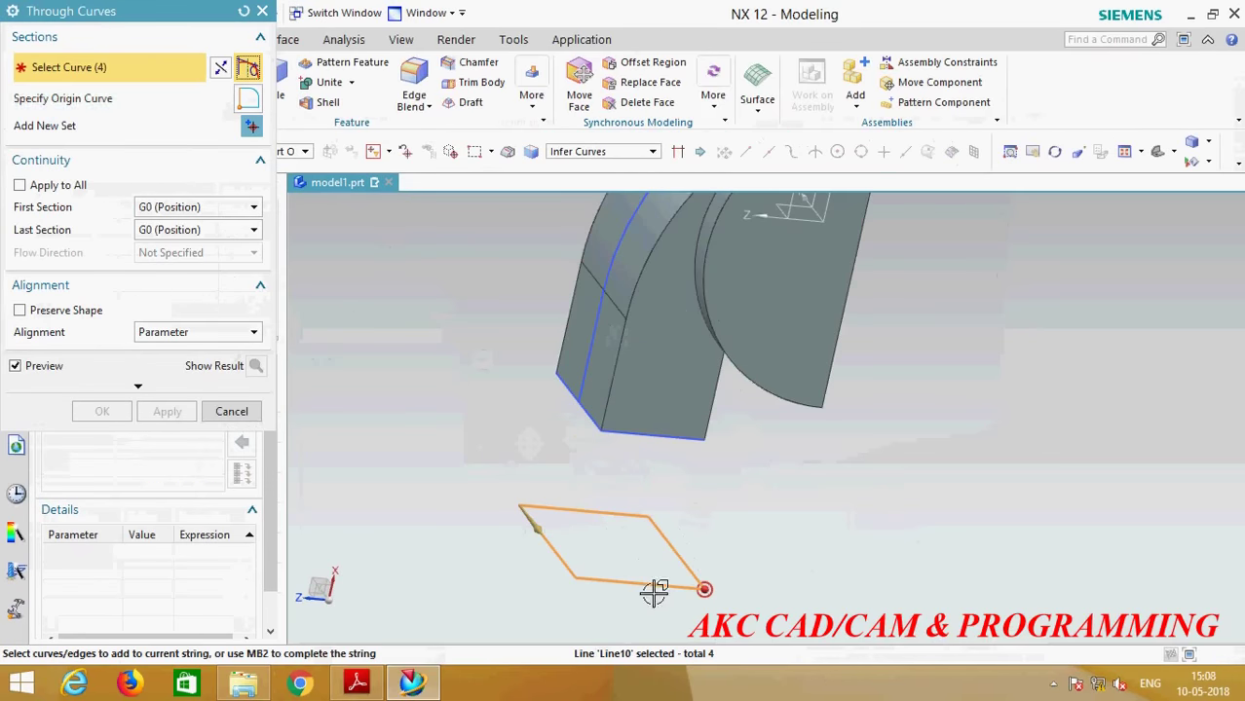
left_click(250, 127)
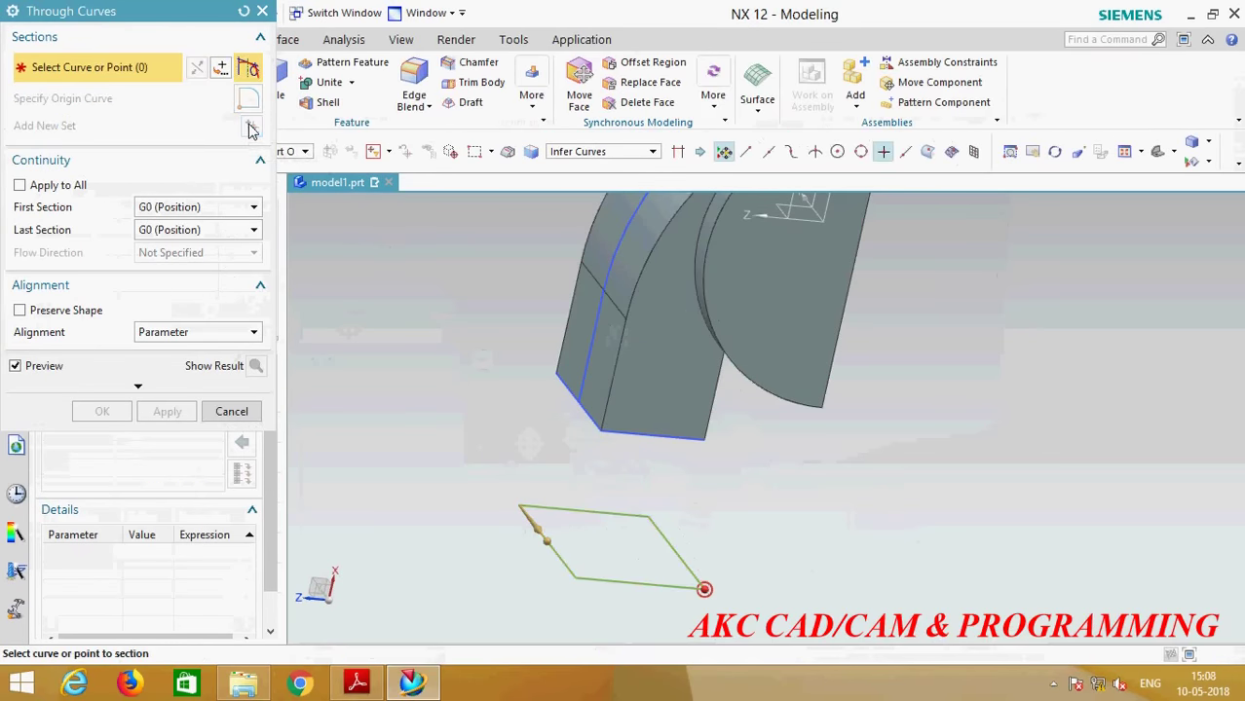
scroll(595, 451, "up", 2)
left_click(550, 353)
scroll(593, 455, "down", 3)
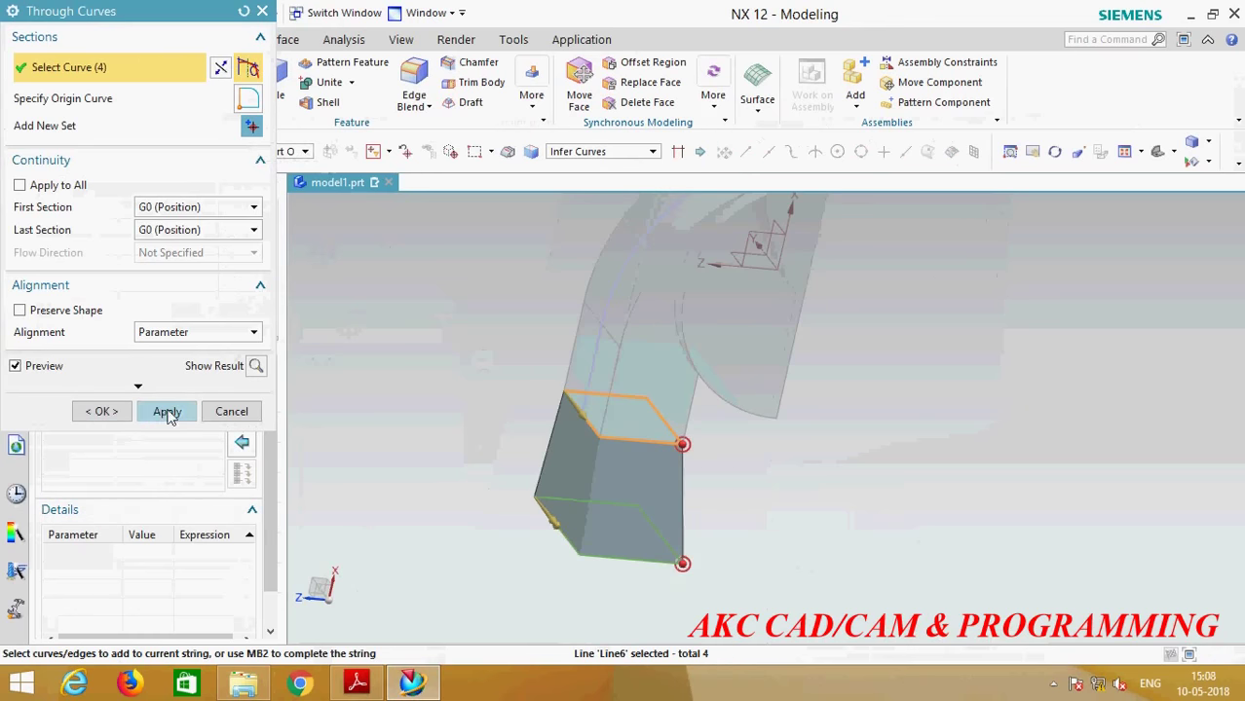
left_click(103, 410)
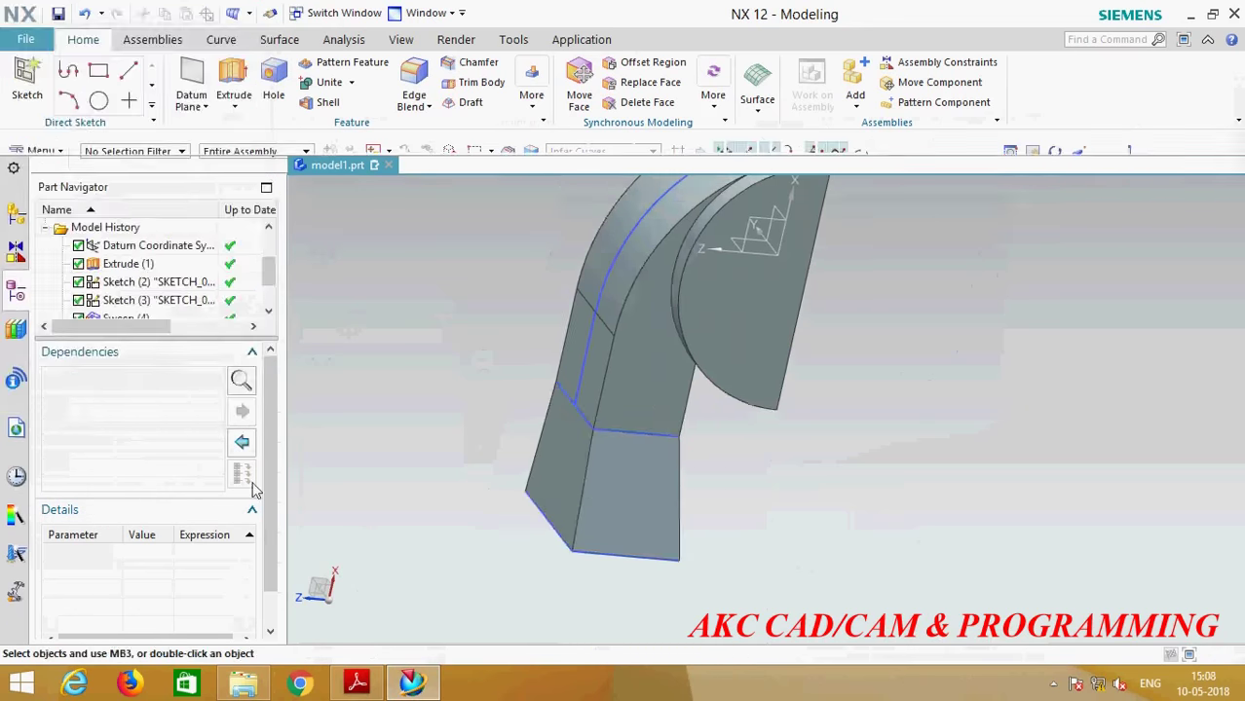
mouse_move(825, 490)
middle_mouse_down()
mouse_move(714, 478)
mouse_move(760, 450)
mouse_move(831, 504)
middle_mouse_up()
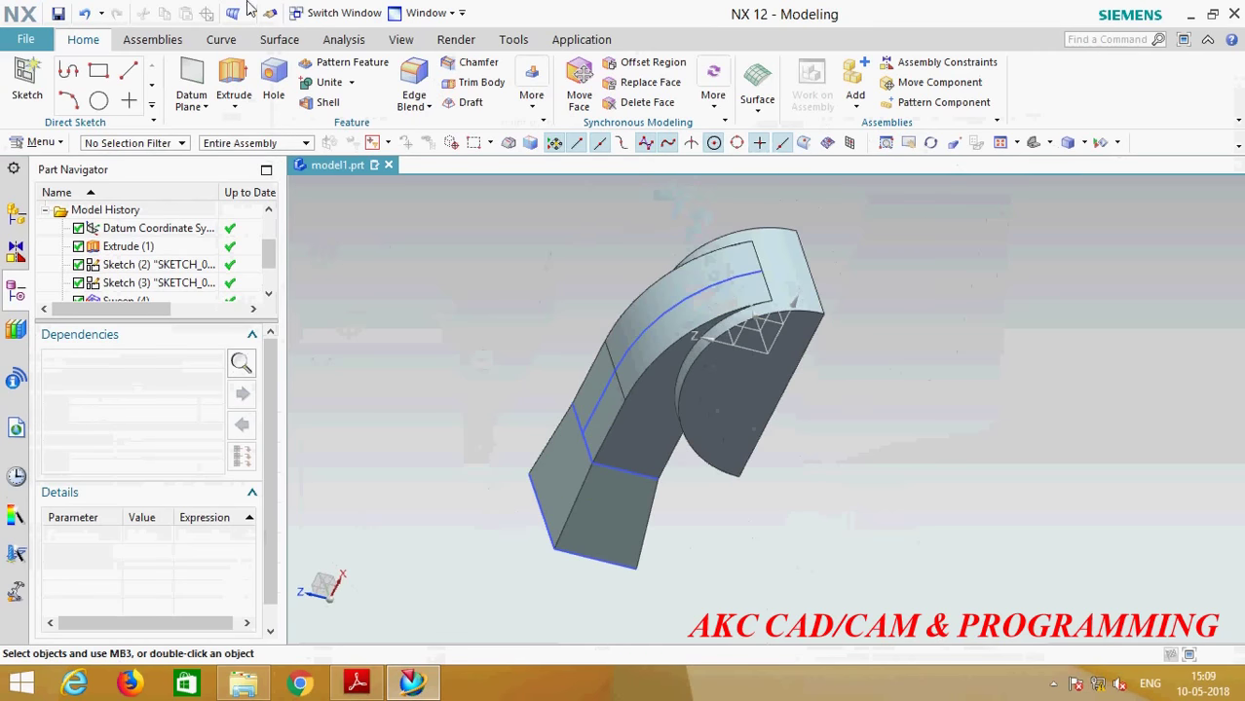
Step: Round ten edges of the block and sweep with a 1.25 mm edge blend
left_click(413, 78)
scroll(531, 541, "up", 5)
left_click(606, 495)
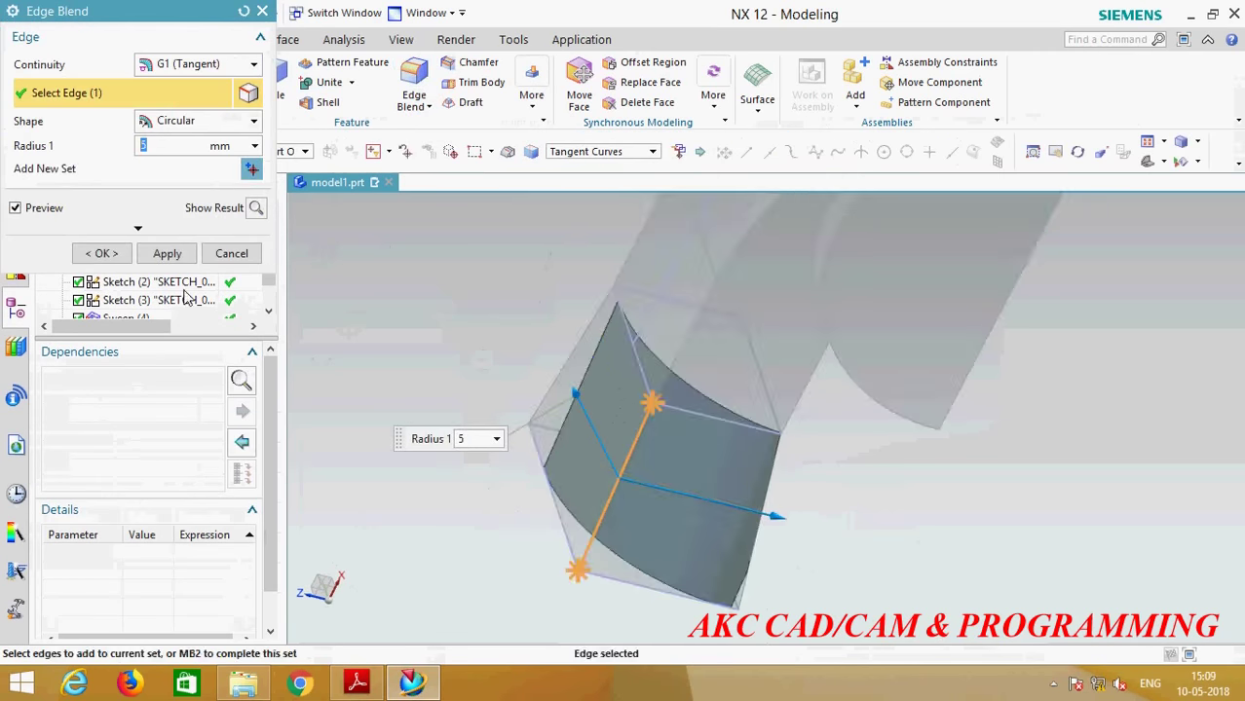
type("1.25")
key("Return")
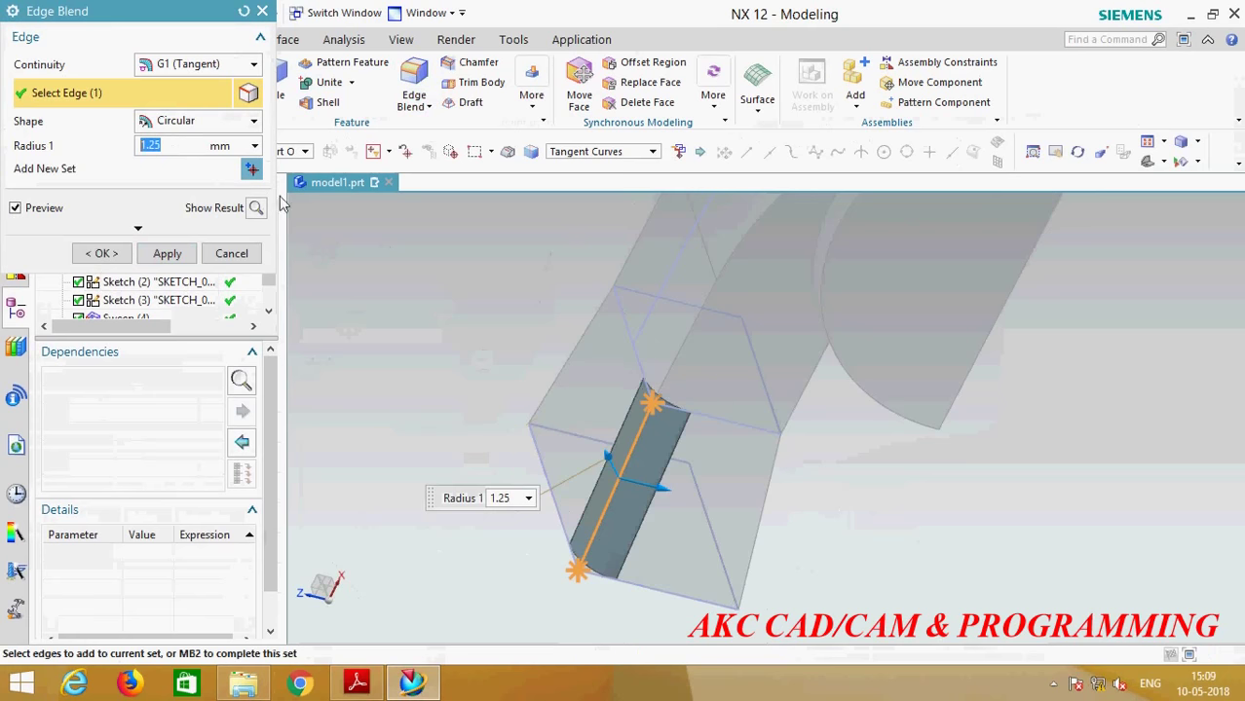
left_click(672, 279)
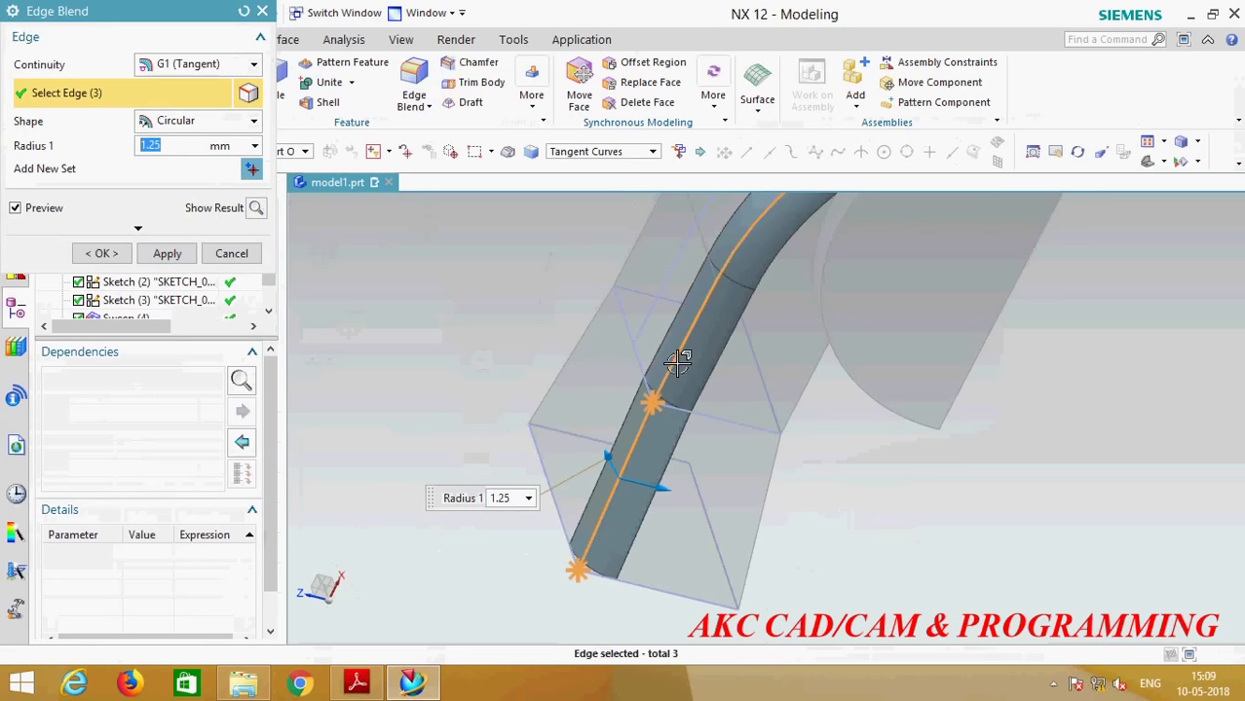
left_click(567, 353)
left_click(627, 259)
middle_click_drag(616, 367, 669, 468)
middle_click_drag(731, 527, 706, 512)
left_click(731, 395)
left_click(745, 336)
mouse_move(786, 531)
middle_mouse_down()
mouse_move(759, 514)
mouse_move(668, 509)
mouse_move(636, 525)
middle_mouse_up()
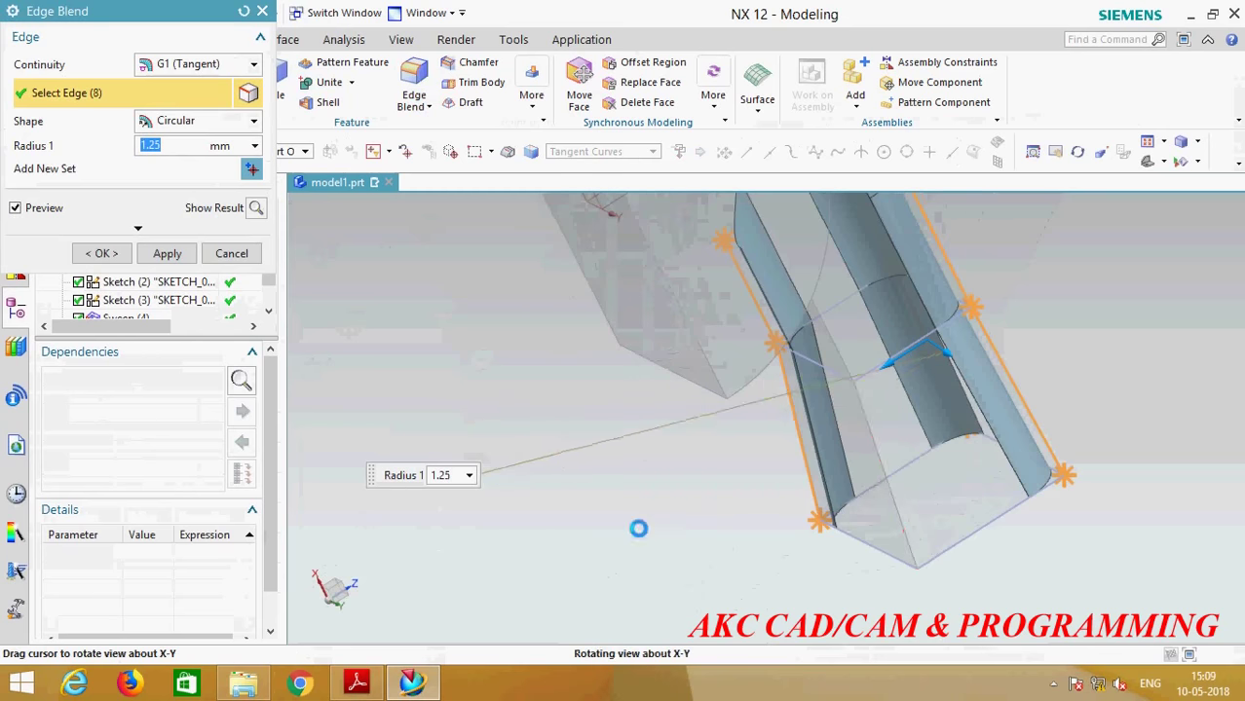
left_click(888, 494)
left_click(825, 325)
mouse_move(651, 477)
middle_mouse_down()
mouse_move(611, 499)
mouse_move(745, 514)
mouse_move(667, 482)
middle_mouse_up()
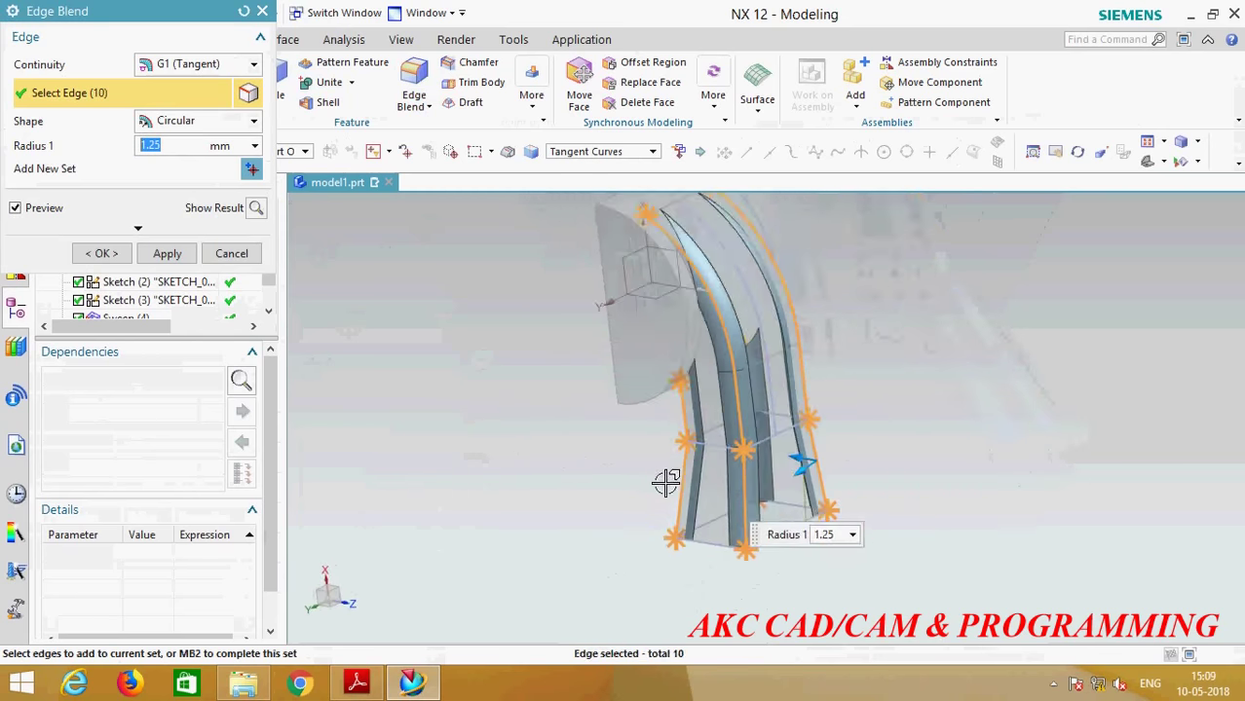
left_click(178, 255)
Step: Round a tangent edge chain with a 1.5 mm edge blend
scroll(701, 322, "up", 2)
scroll(678, 339, "up", 2)
left_click(674, 390)
middle_click_drag(677, 443, 528, 439)
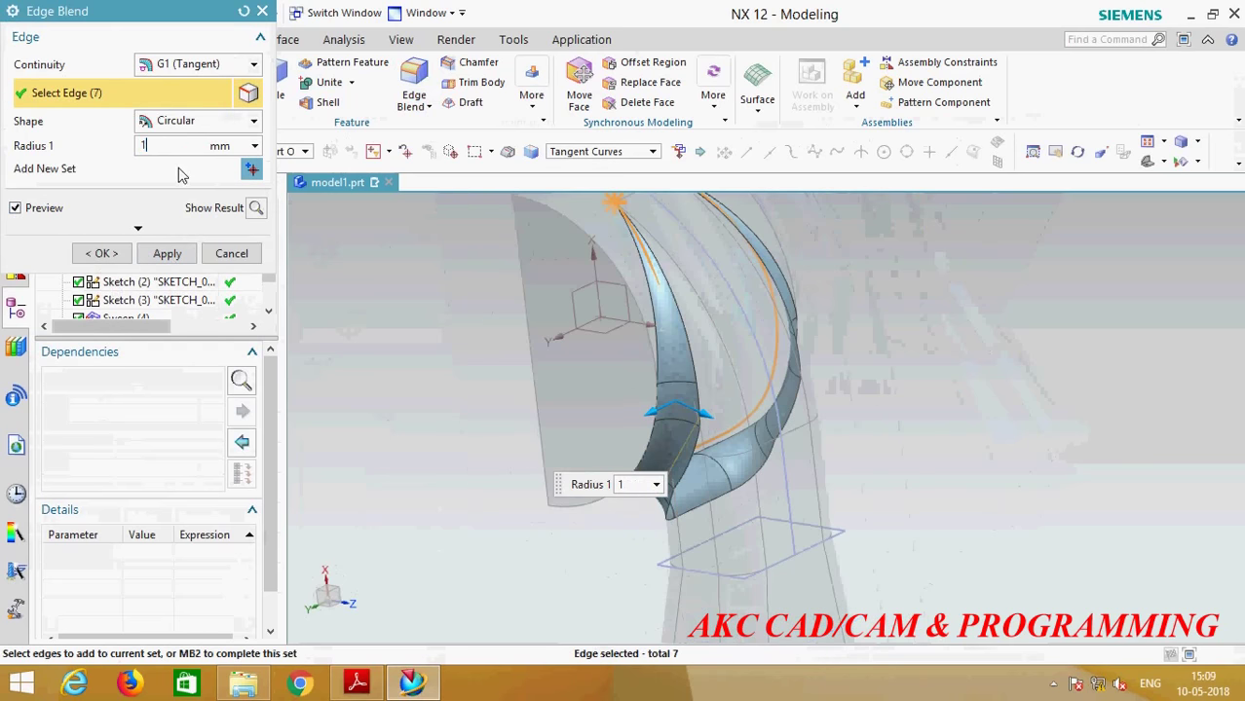
type(".5")
key("Return")
left_click(165, 255)
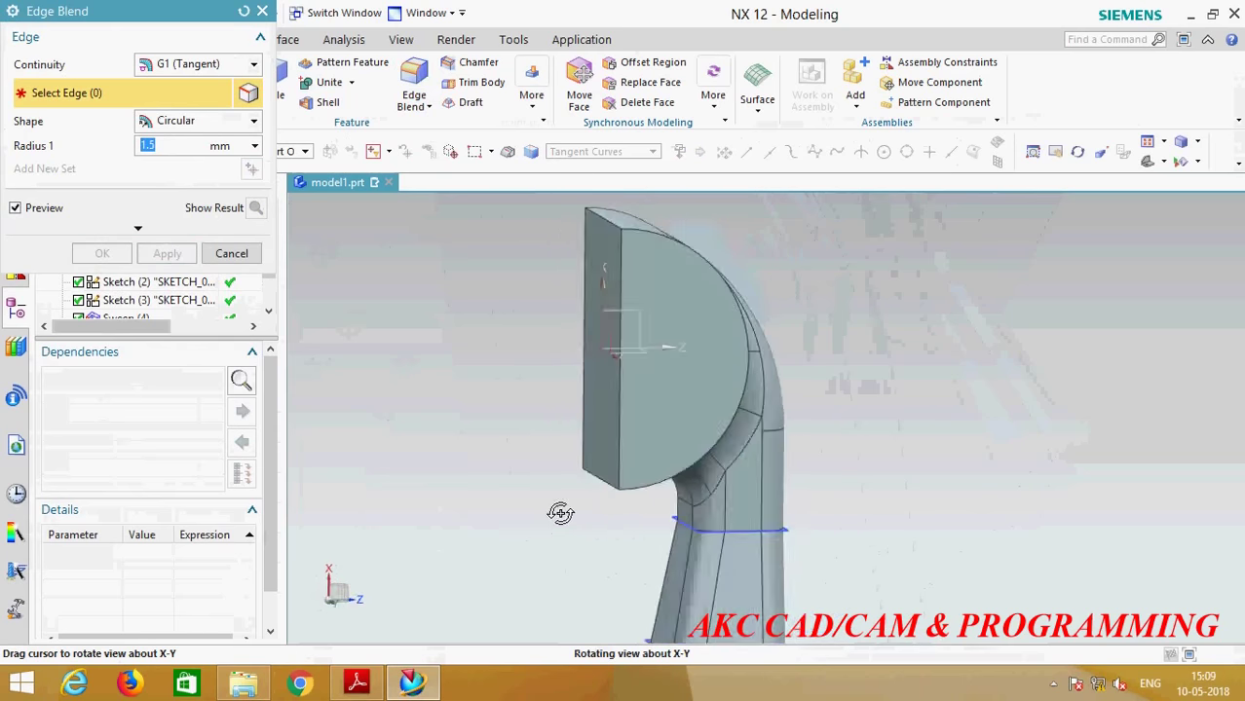
Step: Cancel the unfinished blend on the lower body's edge chain
middle_click_drag(591, 495, 514, 517)
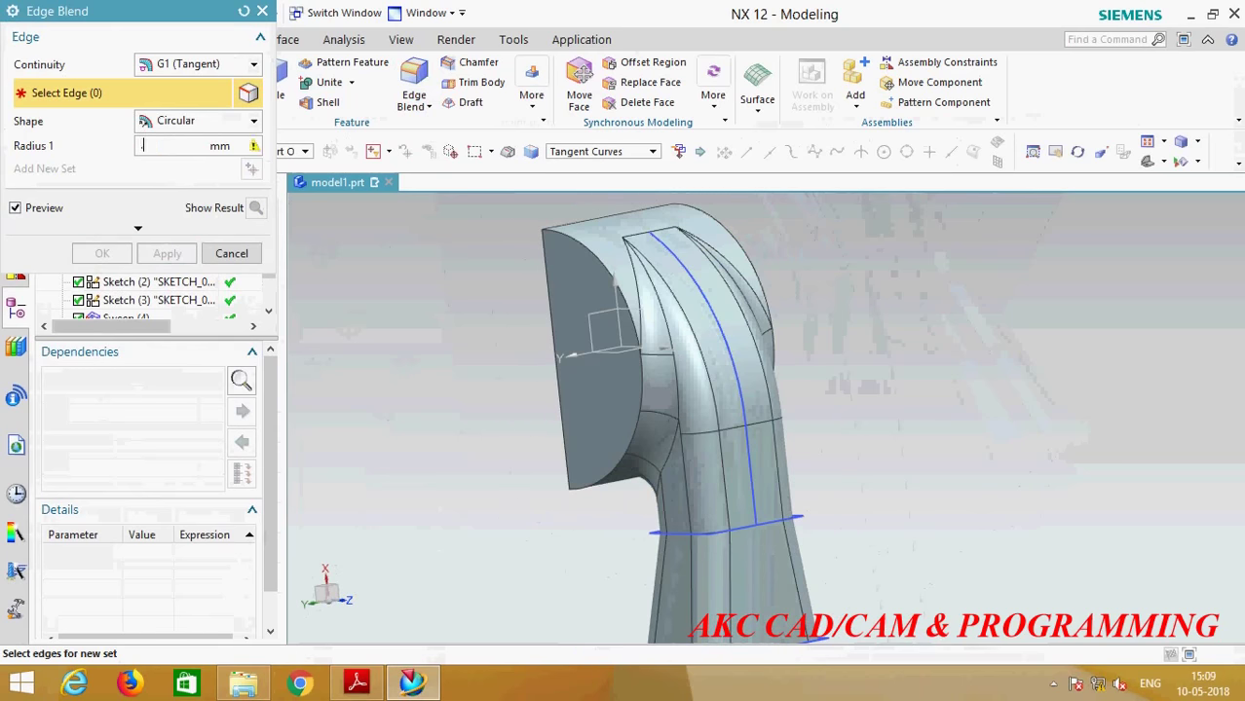
scroll(735, 526, "up", 3)
scroll(714, 496, "up", 3)
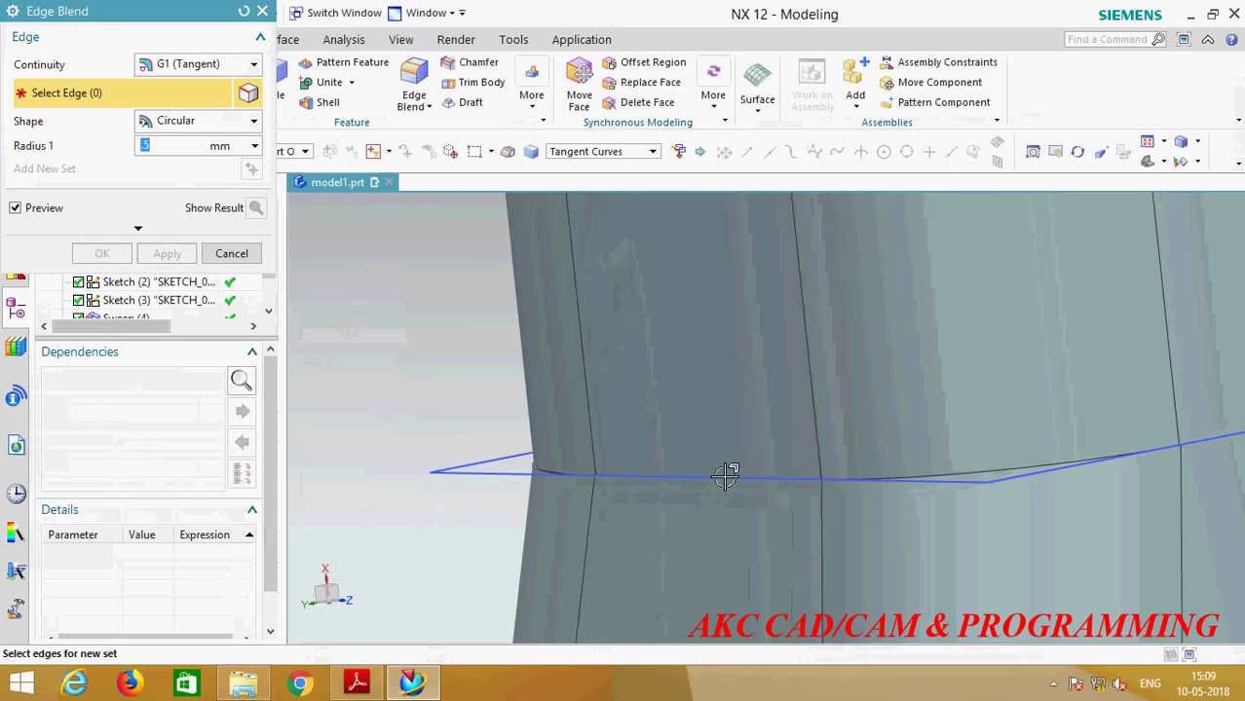
left_click(723, 475)
scroll(716, 482, "down", 2)
scroll(694, 487, "down", 1)
scroll(695, 492, "down", 1)
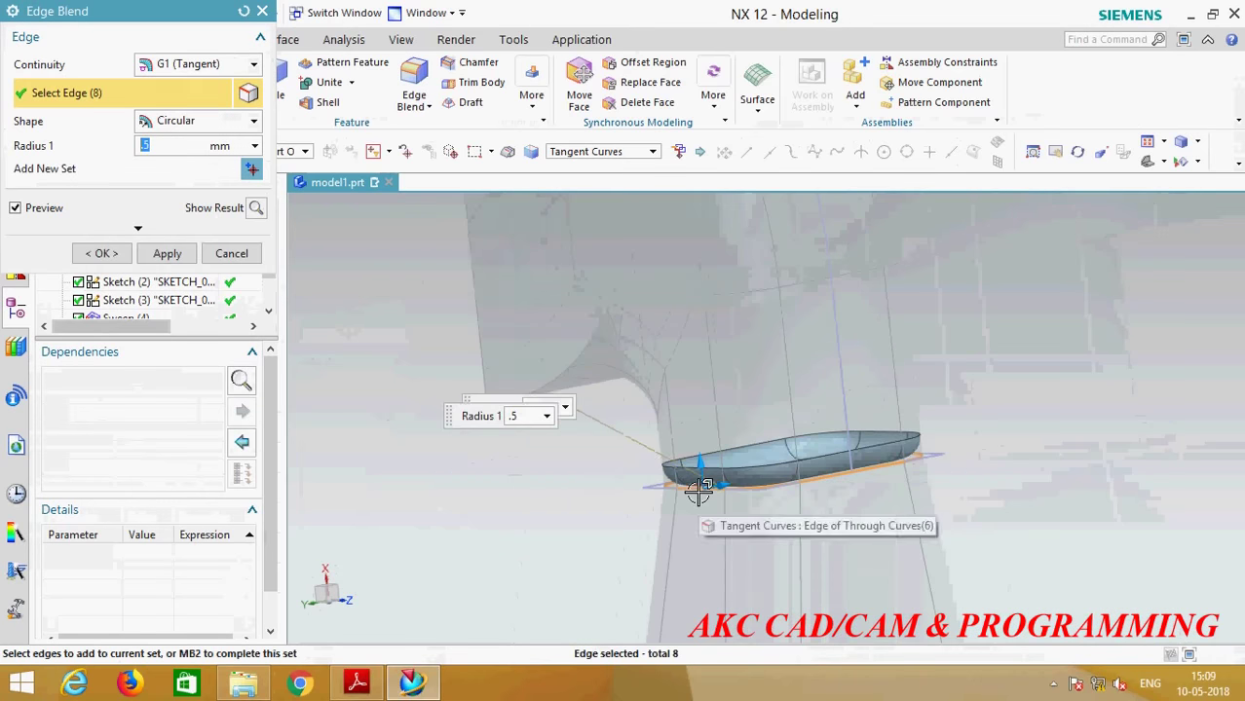
left_click(232, 254)
Step: Unite the upper body (target) with the lower body (tool) into one solid
scroll(759, 451, "down", 5)
left_click(314, 88)
left_click(759, 411)
left_click(771, 519)
left_click(125, 245)
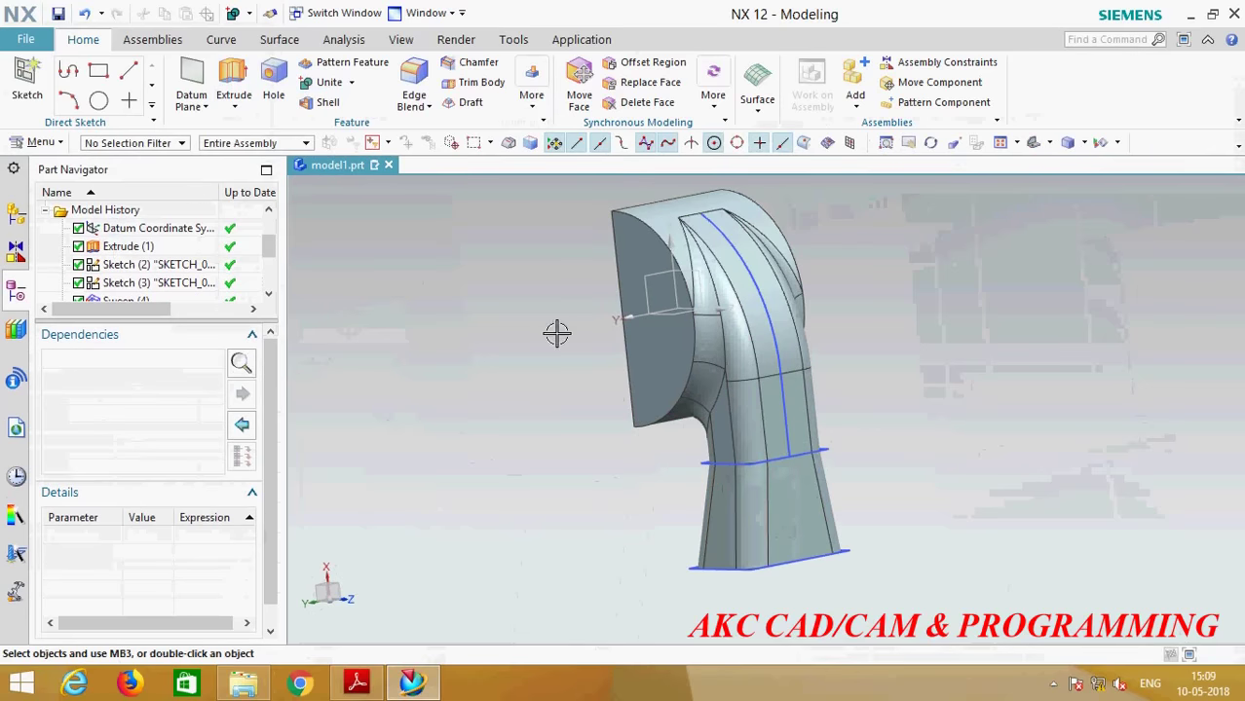
Step: Round the joint edge chain between the bodies with a 0.5 mm edge blend
left_click(414, 80)
scroll(723, 475, "up", 3)
scroll(723, 475, "up", 2)
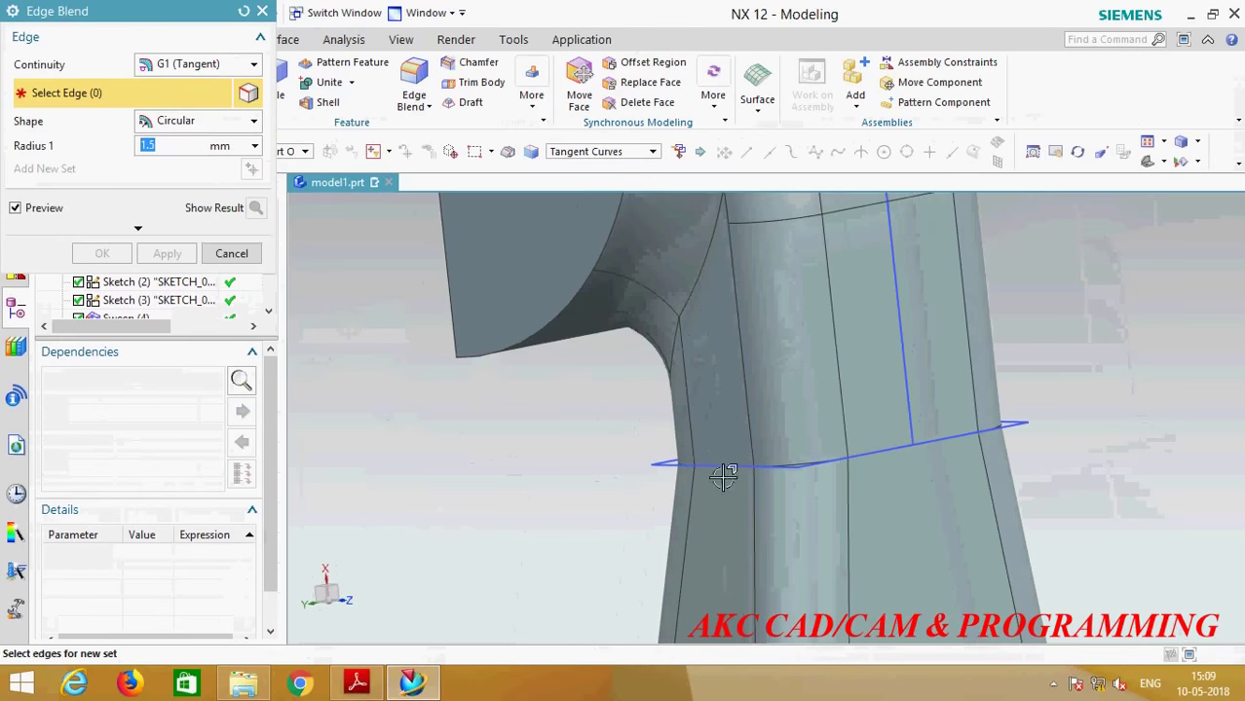
left_click(728, 462)
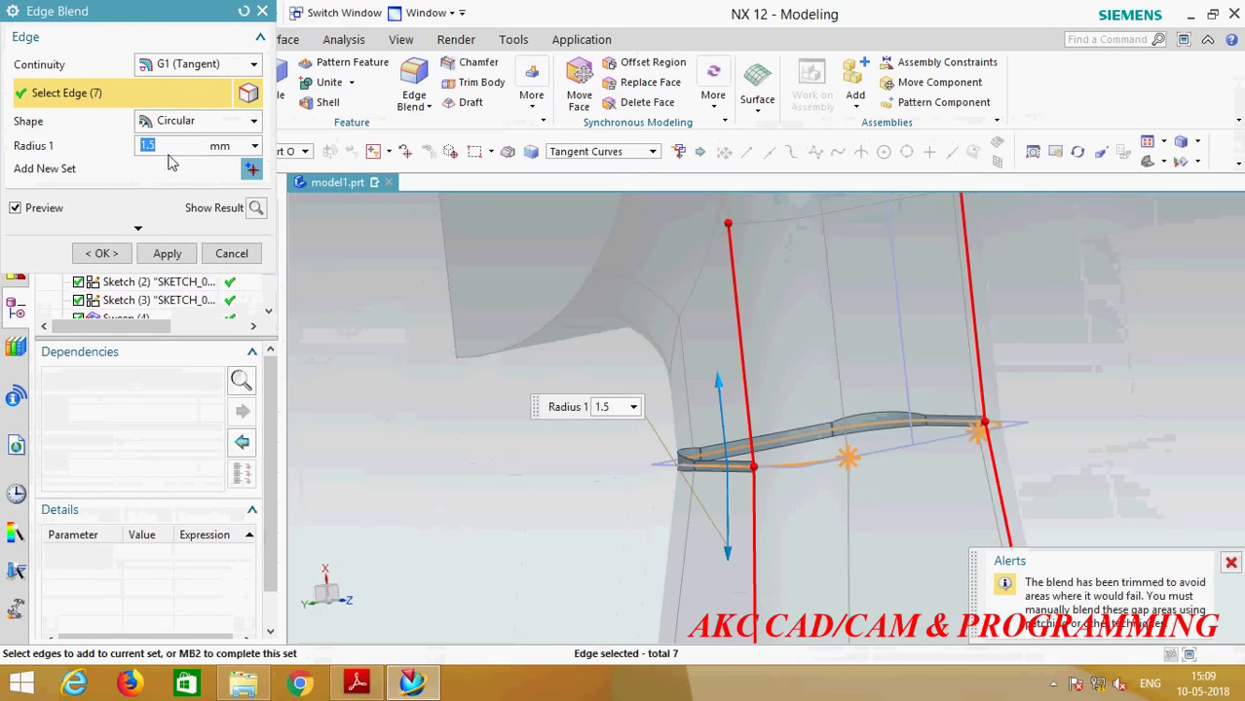
type(".5")
key("Return")
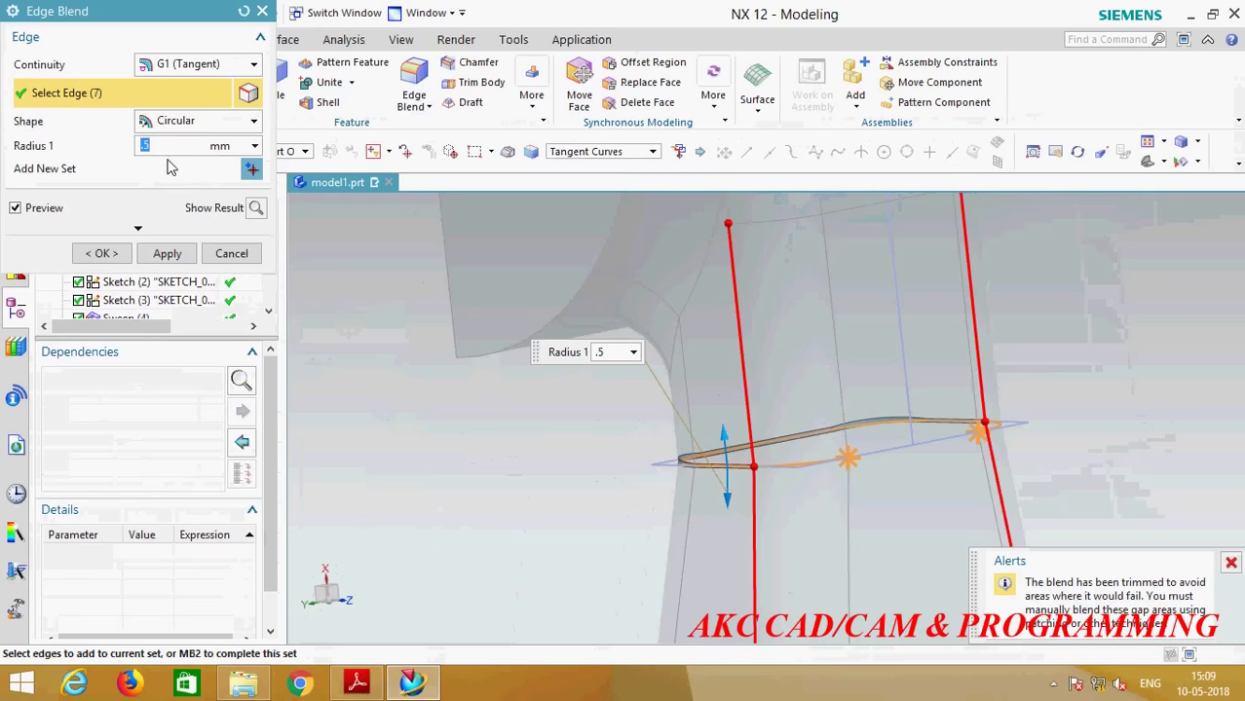
scroll(975, 433, "up", 3)
scroll(785, 469, "up", 2)
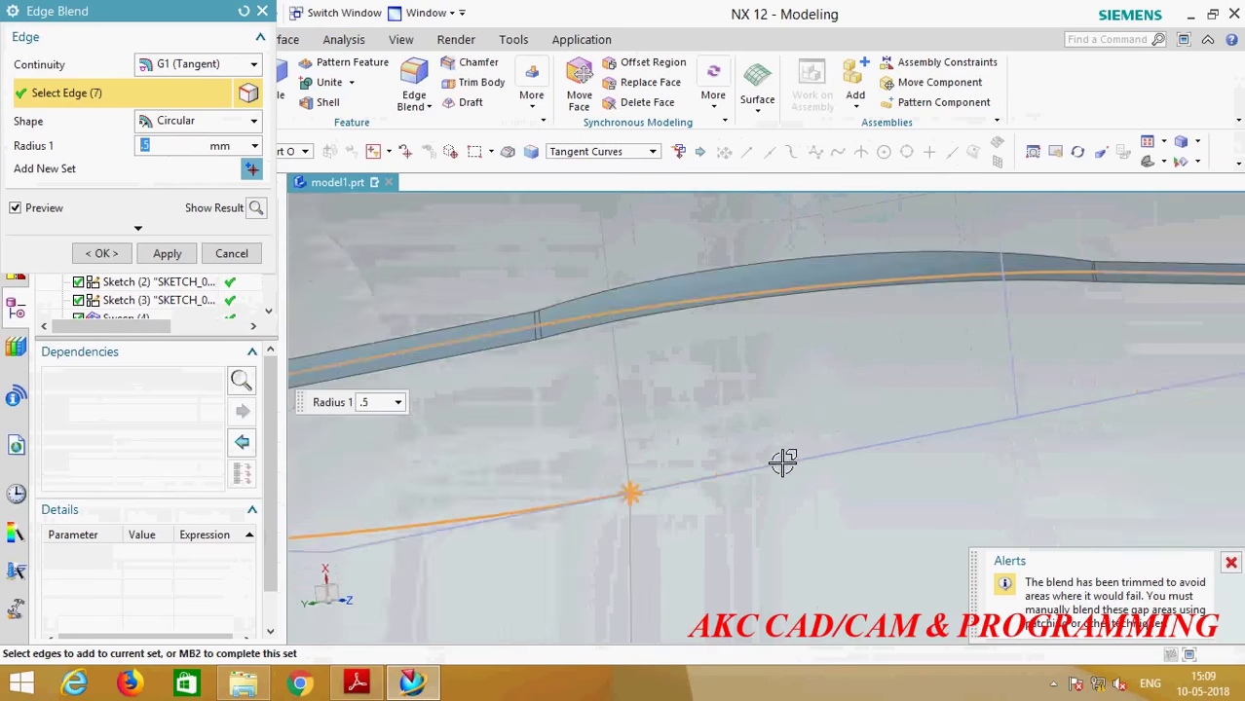
scroll(835, 463, "down", 2)
scroll(838, 469, "down", 3)
middle_click_drag(838, 469, 840, 443)
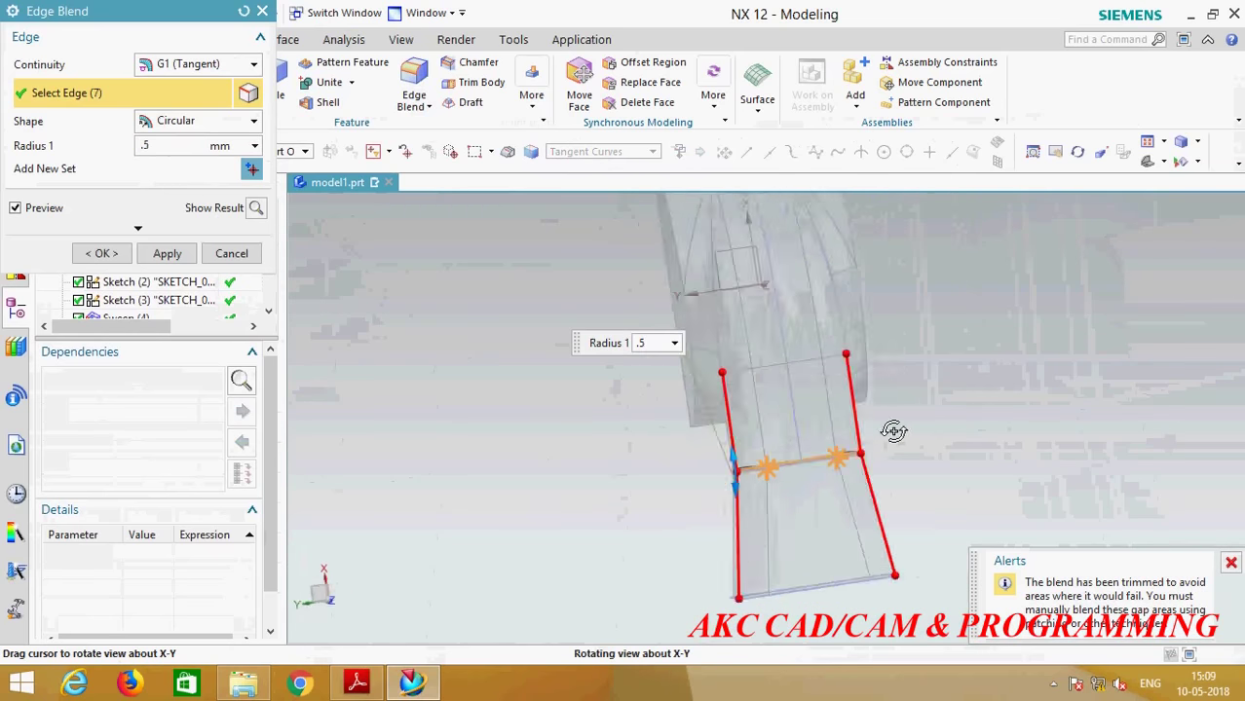
middle_click(722, 494)
scroll(785, 470, "up", 4)
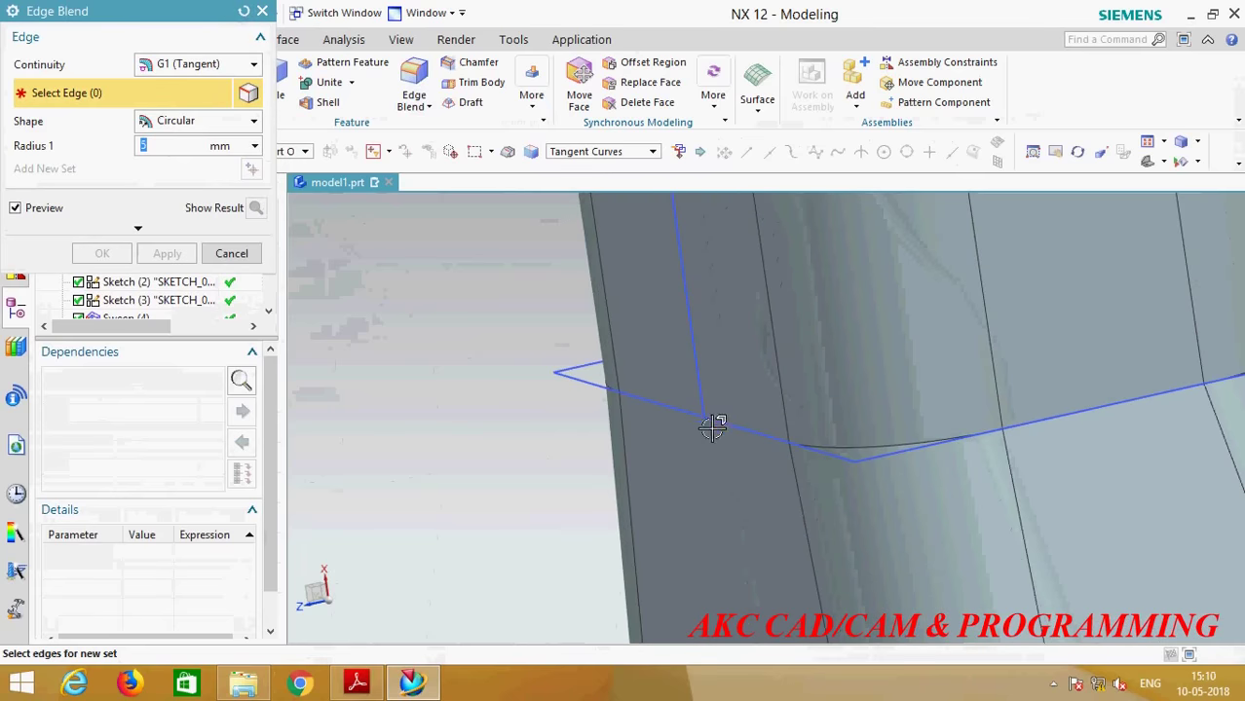
left_click(231, 254)
scroll(784, 445, "up", 2)
Step: Hide Sketch (3), the outline at the joint
right_click(718, 455)
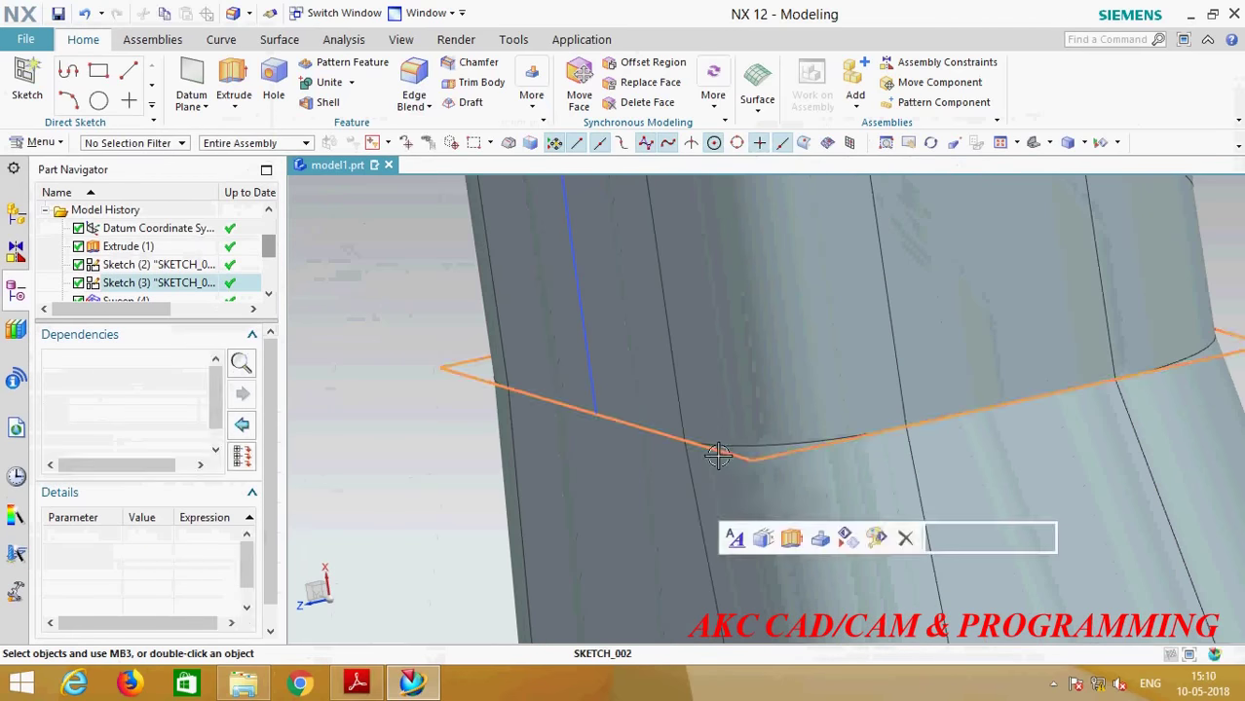
left_click(758, 42)
scroll(620, 430, "down", 3)
scroll(619, 431, "down", 3)
mouse_move(620, 431)
middle_mouse_down()
mouse_move(778, 430)
mouse_move(767, 448)
middle_mouse_up()
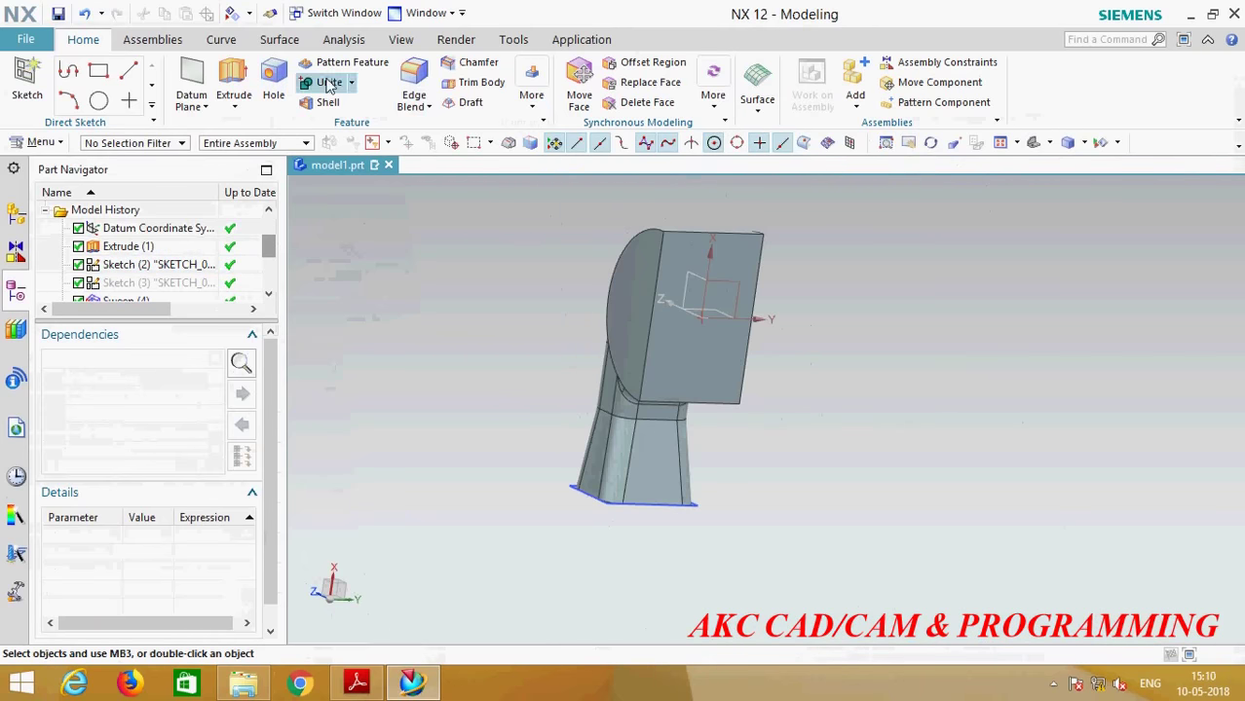
Step: Pick seven edges for a new edge blend at a 5 mm radius and preview it
left_click(414, 95)
scroll(596, 375, "up", 2)
left_click(694, 462)
middle_click_drag(841, 472, 887, 497)
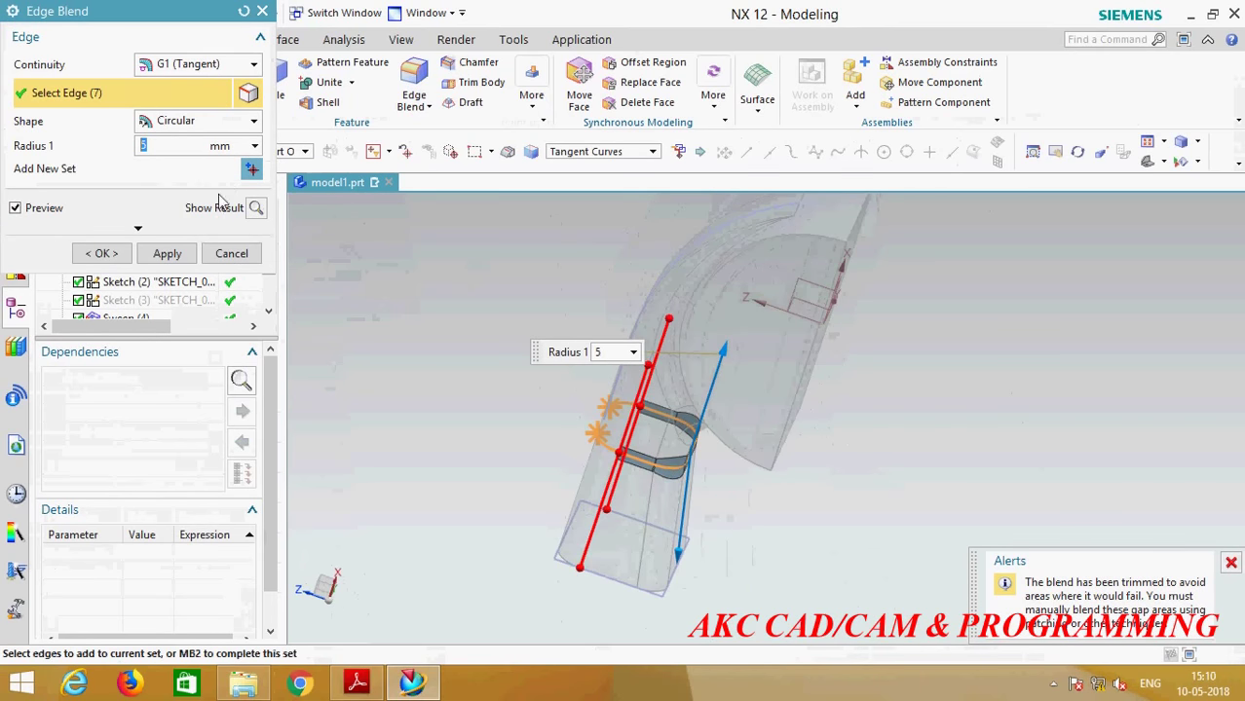
Step: Set the blend's overflow options so it won't roll onto two edges, and apply it
right_click(11, 24)
left_click(49, 49)
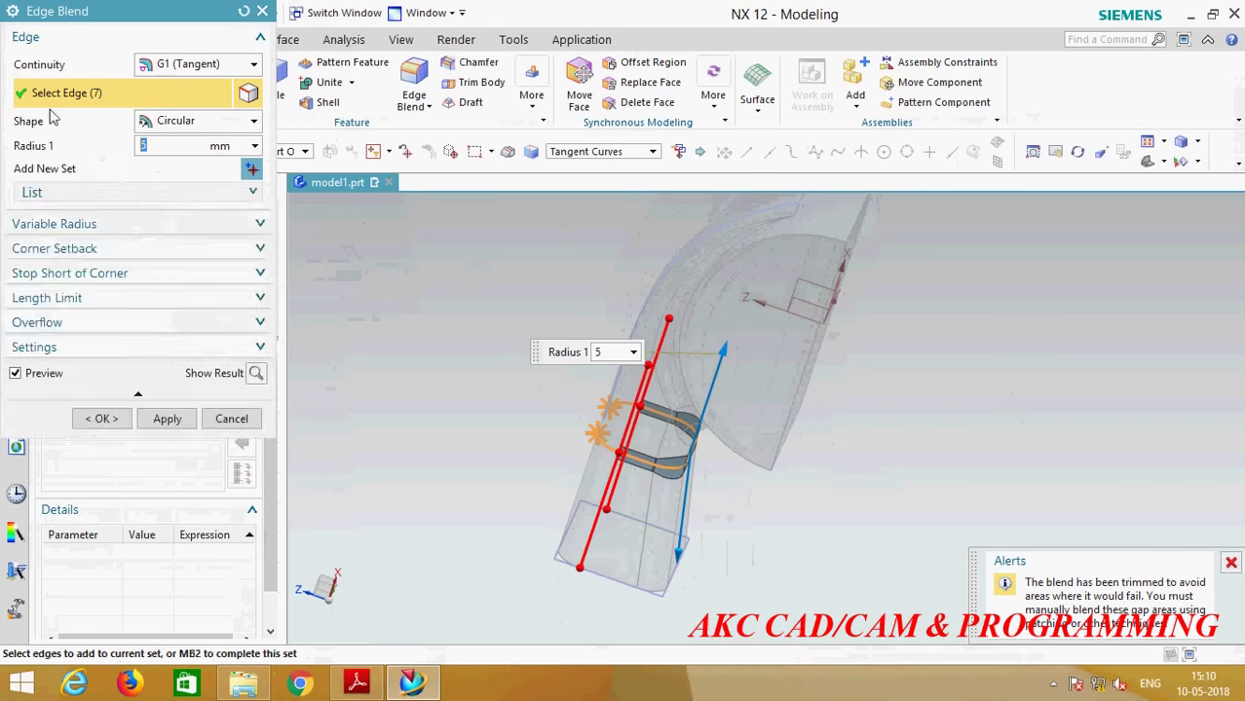
left_click(132, 333)
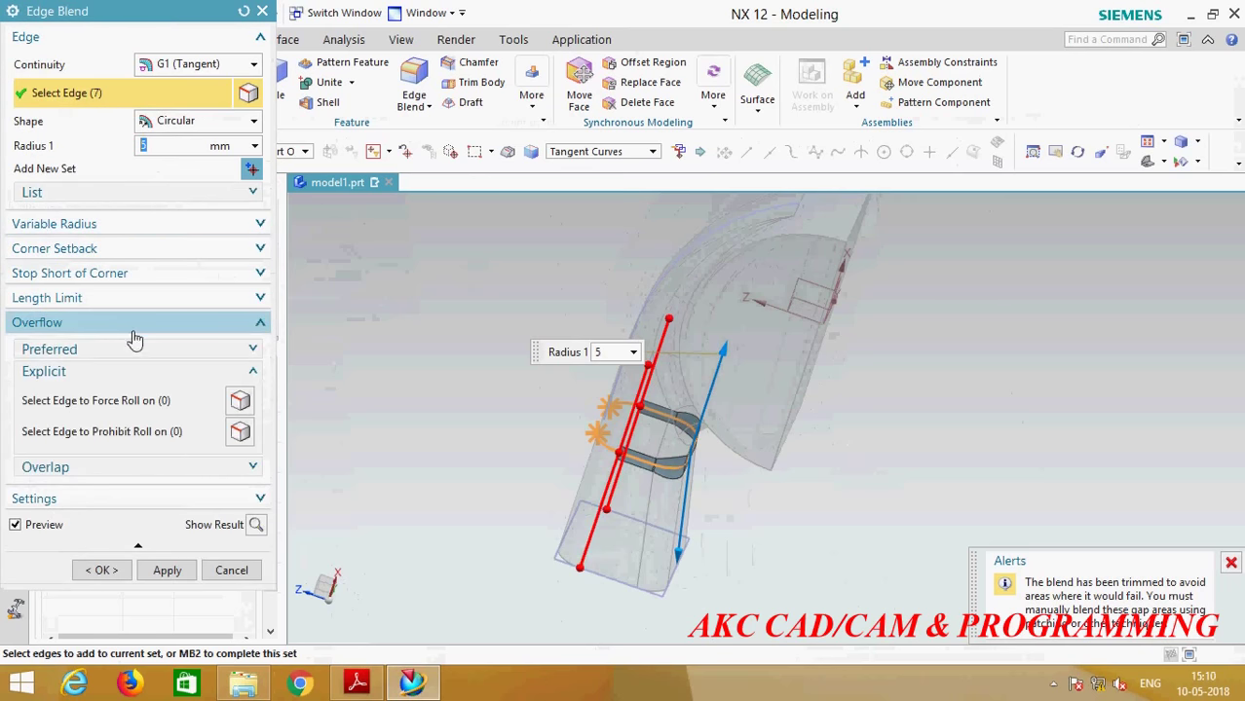
left_click(108, 409)
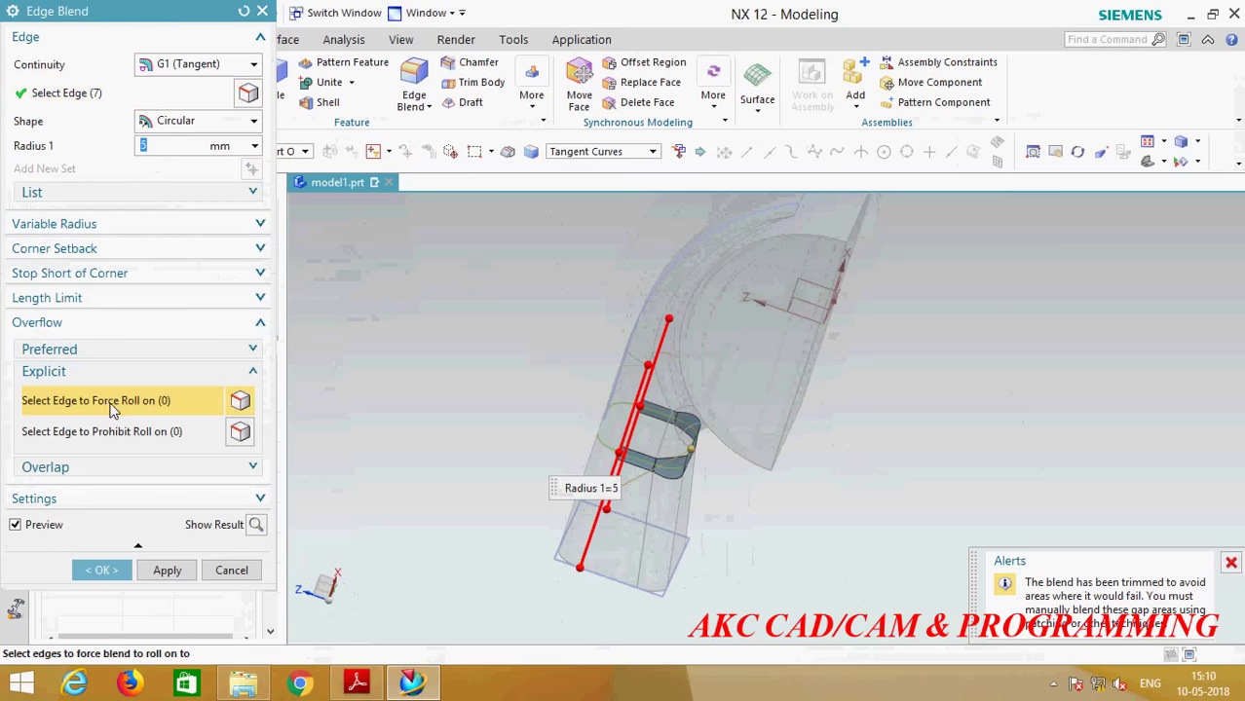
scroll(585, 426, "down", 3)
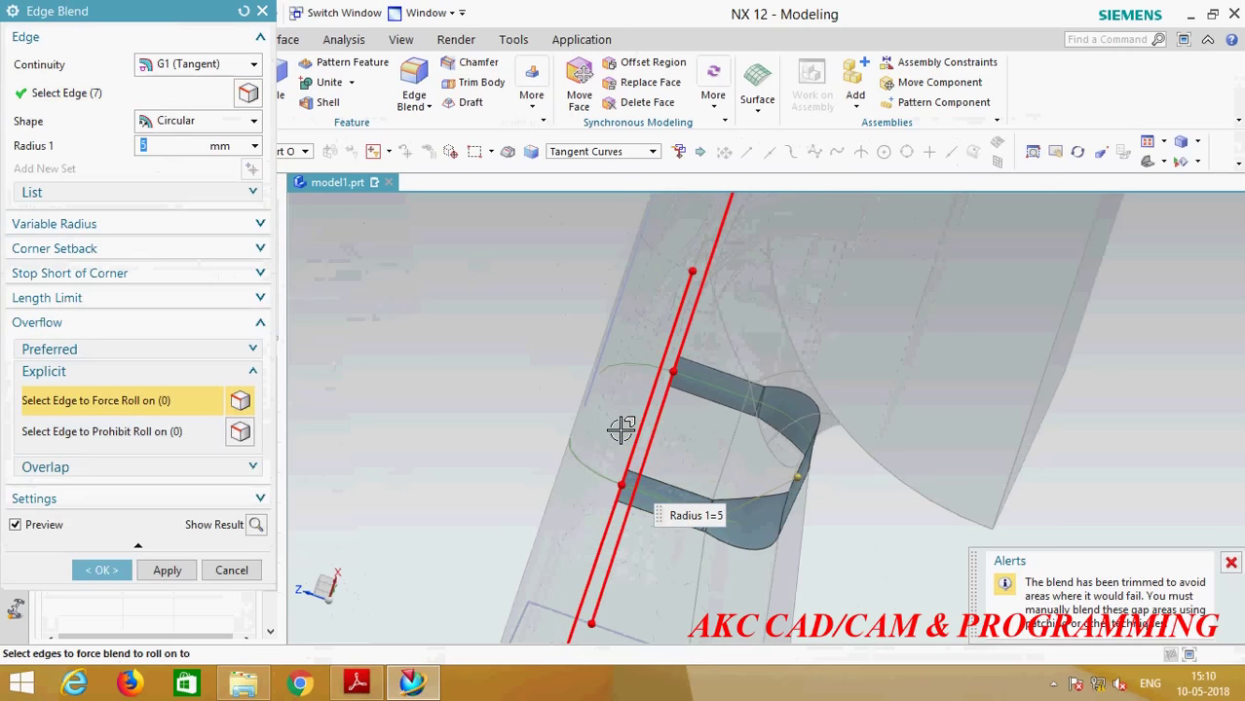
left_click(125, 444)
scroll(691, 458, "down", 2)
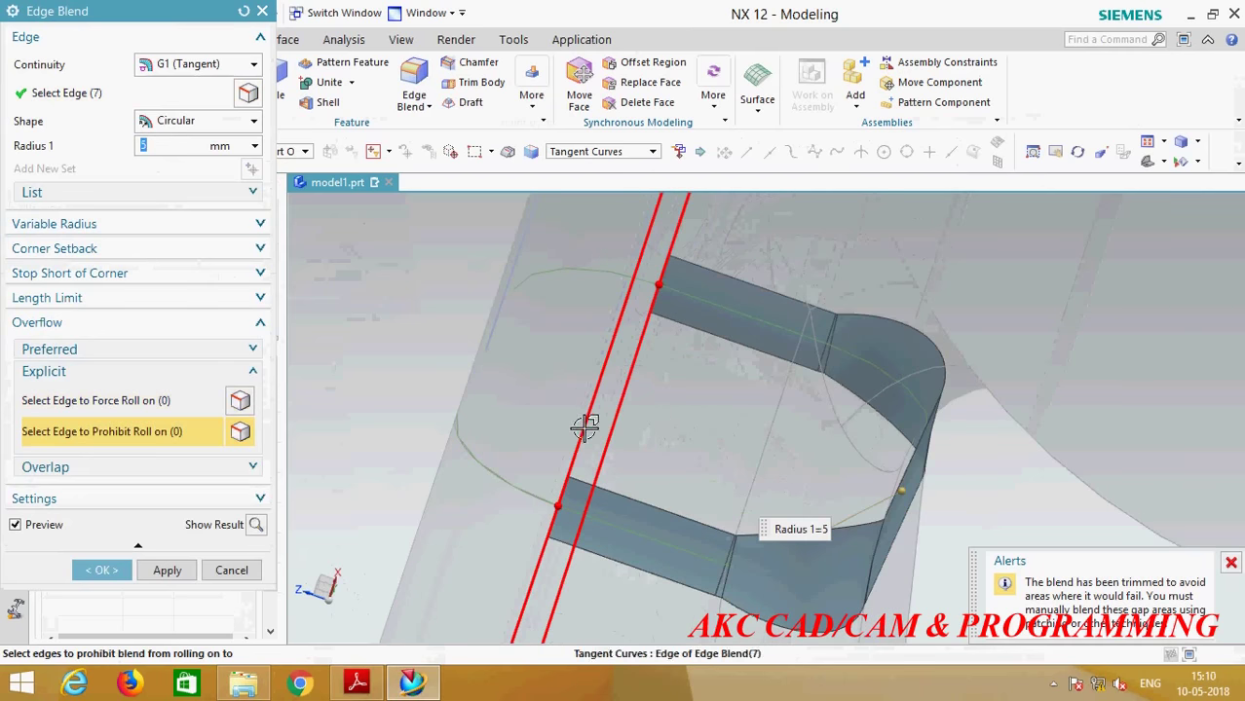
left_click(584, 420)
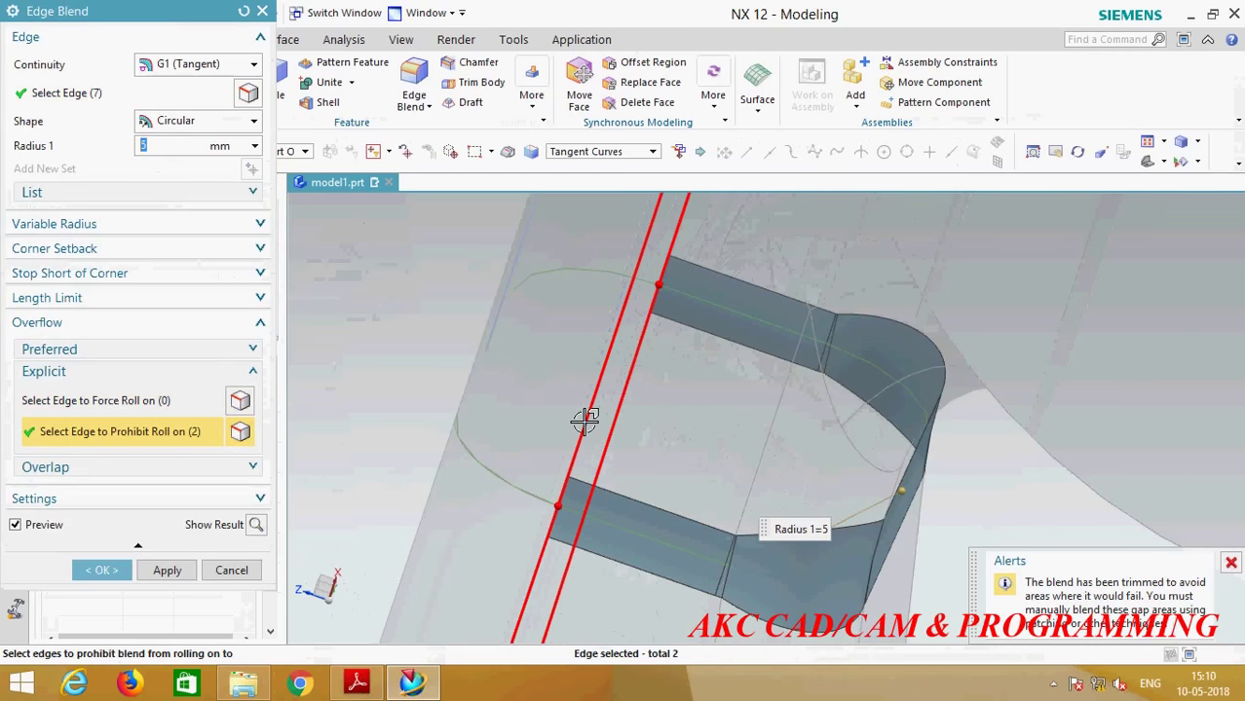
scroll(597, 394, "up", 2)
left_click(256, 526)
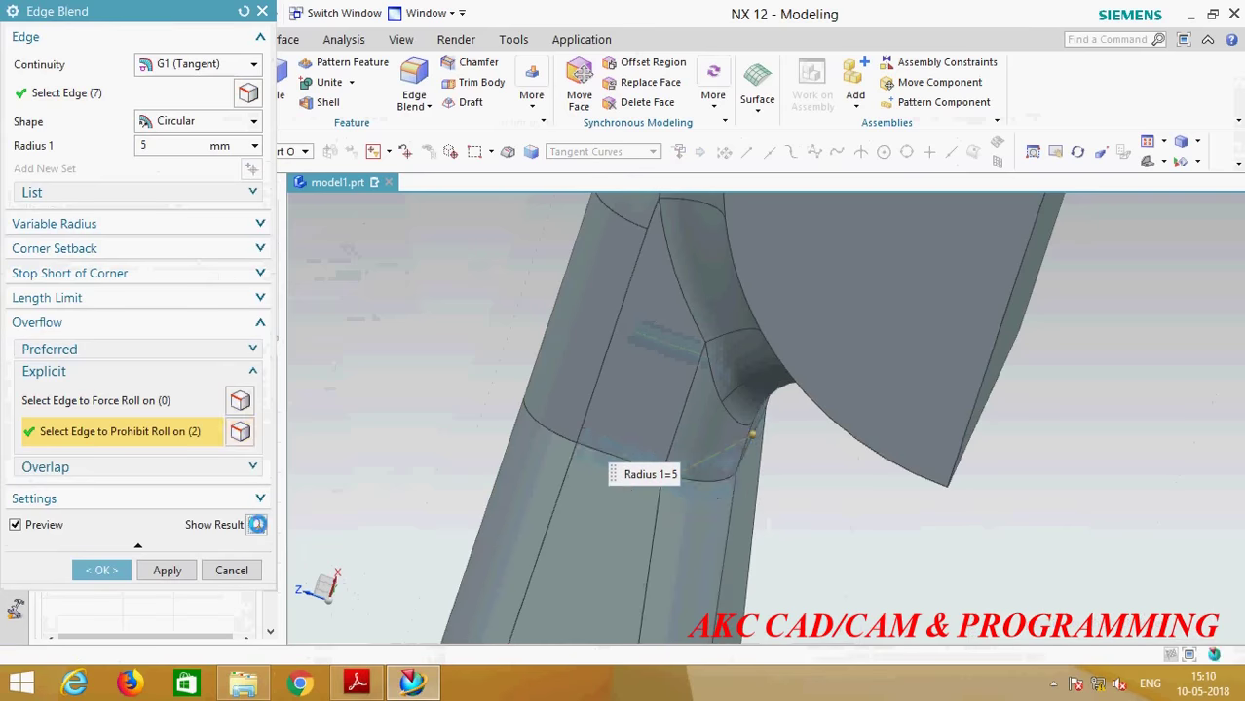
left_click(105, 570)
scroll(473, 420, "up", 2)
mouse_move(472, 420)
middle_mouse_down()
mouse_move(533, 450)
mouse_move(463, 370)
mouse_move(391, 385)
middle_mouse_up()
left_click_drag(267, 246, 275, 310)
Step: Edit Edge Blend (10) to change its radius to 0.5 mm
double_click(150, 284)
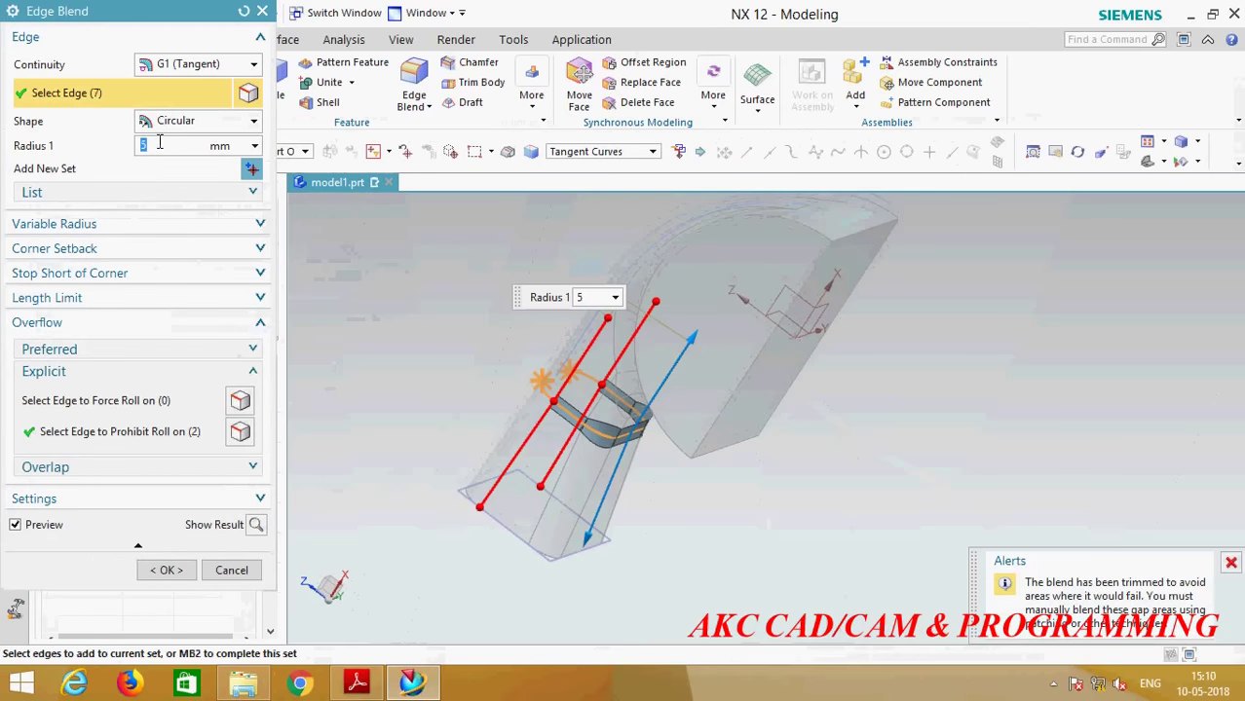
left_click(198, 145)
type(".5")
left_click(165, 570)
mouse_move(776, 575)
middle_mouse_down()
mouse_move(725, 458)
mouse_move(726, 501)
mouse_move(684, 462)
mouse_move(816, 467)
mouse_move(723, 453)
mouse_move(641, 486)
mouse_move(732, 474)
middle_mouse_up()
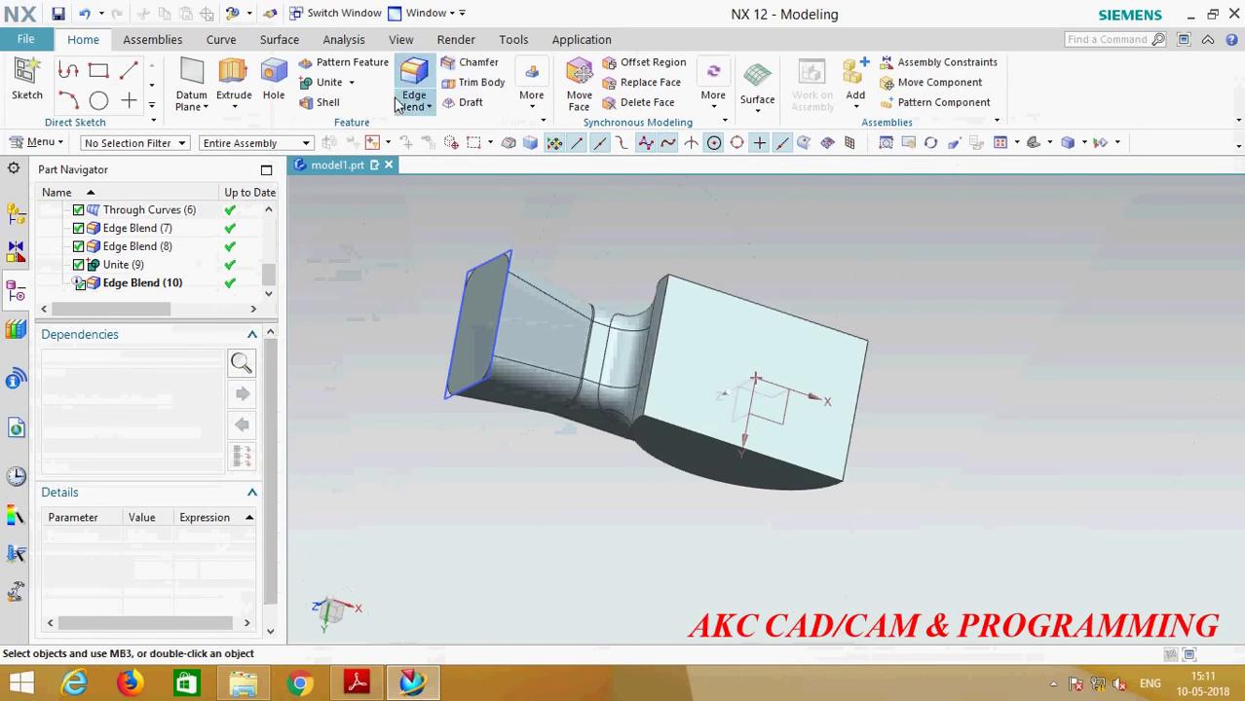
Step: Shell the housing to 0.25 mm walls, removing the block's top face
left_click(328, 102)
left_click(719, 332)
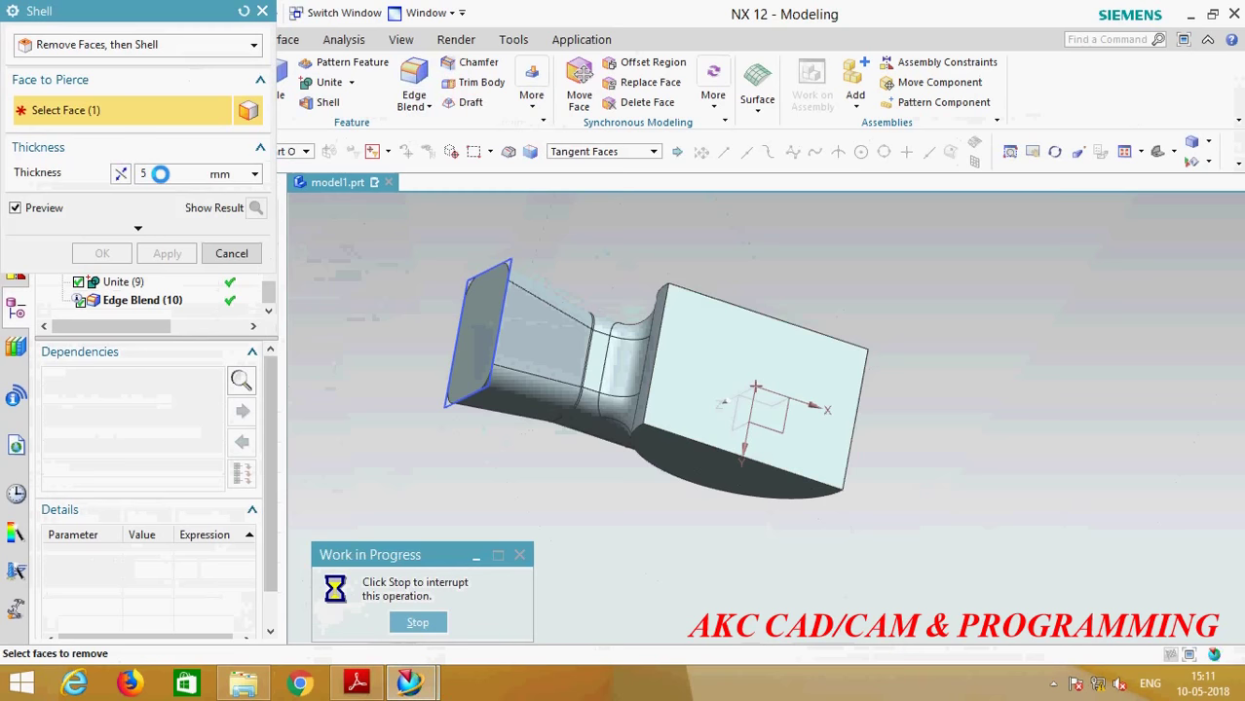
type("25")
key("Return")
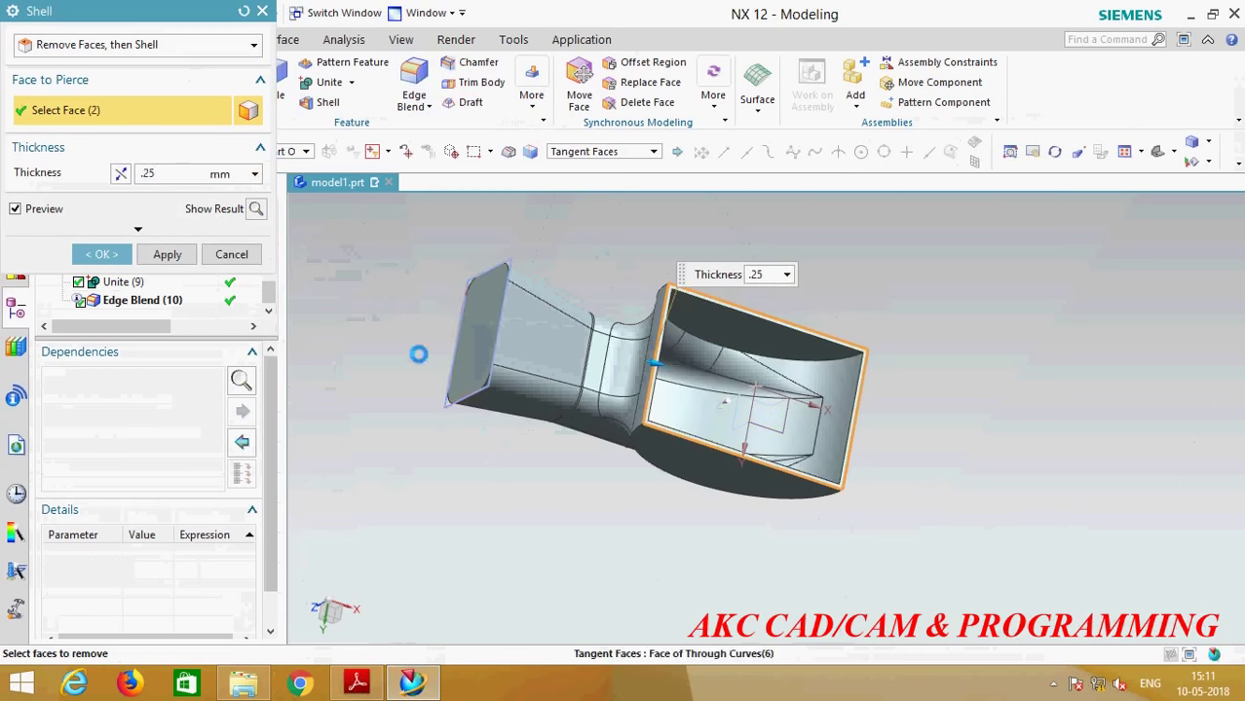
left_click(102, 255)
mouse_move(494, 239)
middle_mouse_down()
mouse_move(569, 430)
mouse_move(716, 487)
mouse_move(667, 522)
mouse_move(567, 469)
mouse_move(505, 336)
mouse_move(509, 284)
mouse_move(453, 353)
middle_mouse_up()
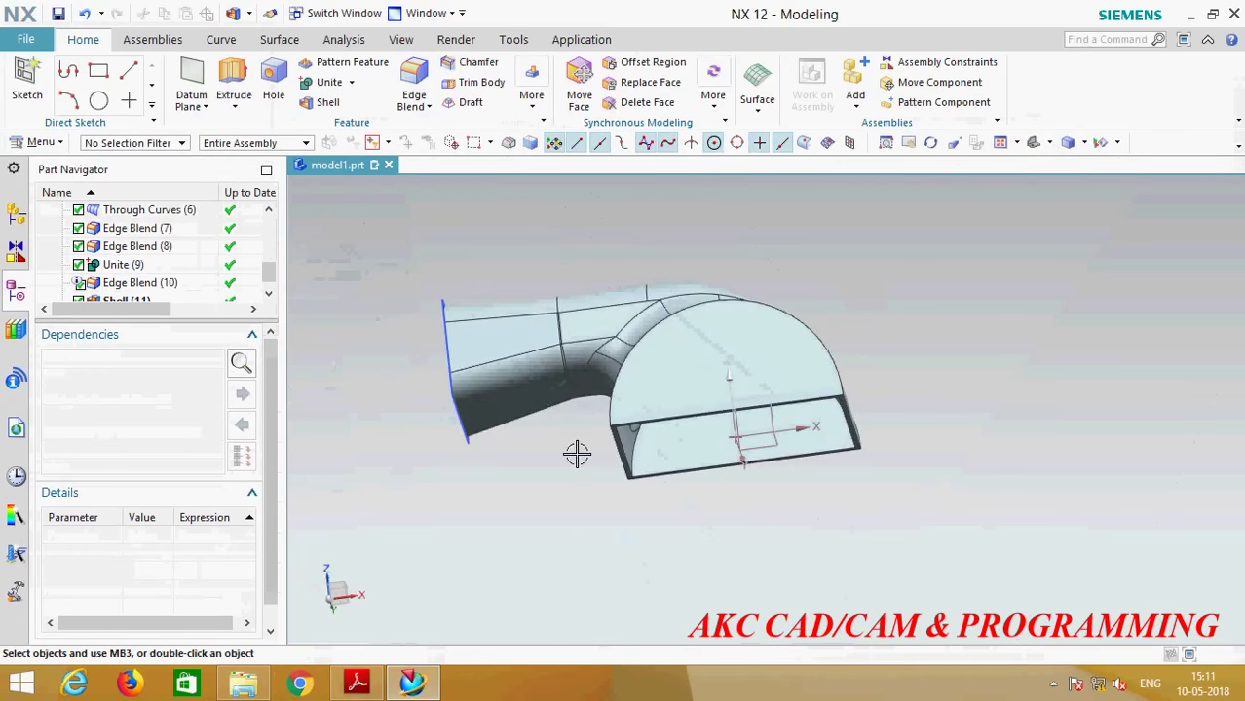
Step: Start an extrusion sketch on the half-round face using On Plane with an Inferred plane
left_click(234, 75)
left_click(721, 352)
left_click(244, 12)
left_click(224, 71)
left_click(710, 347)
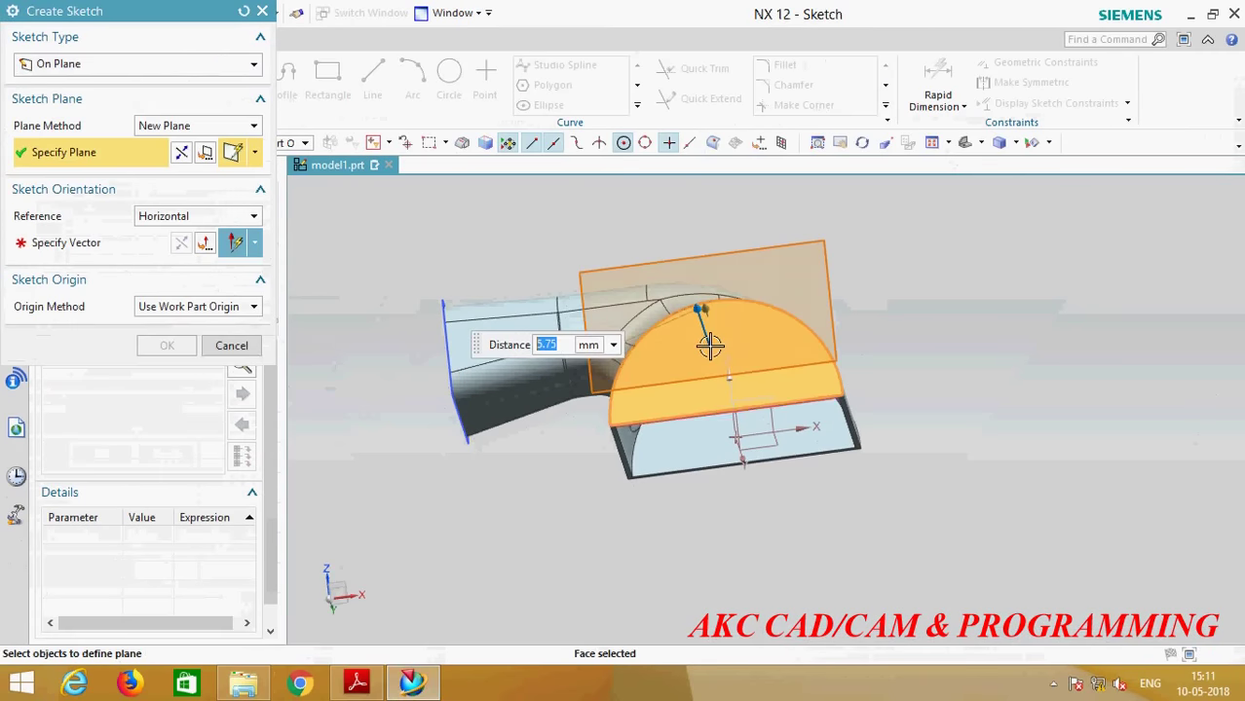
left_click(168, 66)
left_click(122, 89)
left_click(195, 126)
left_click(166, 141)
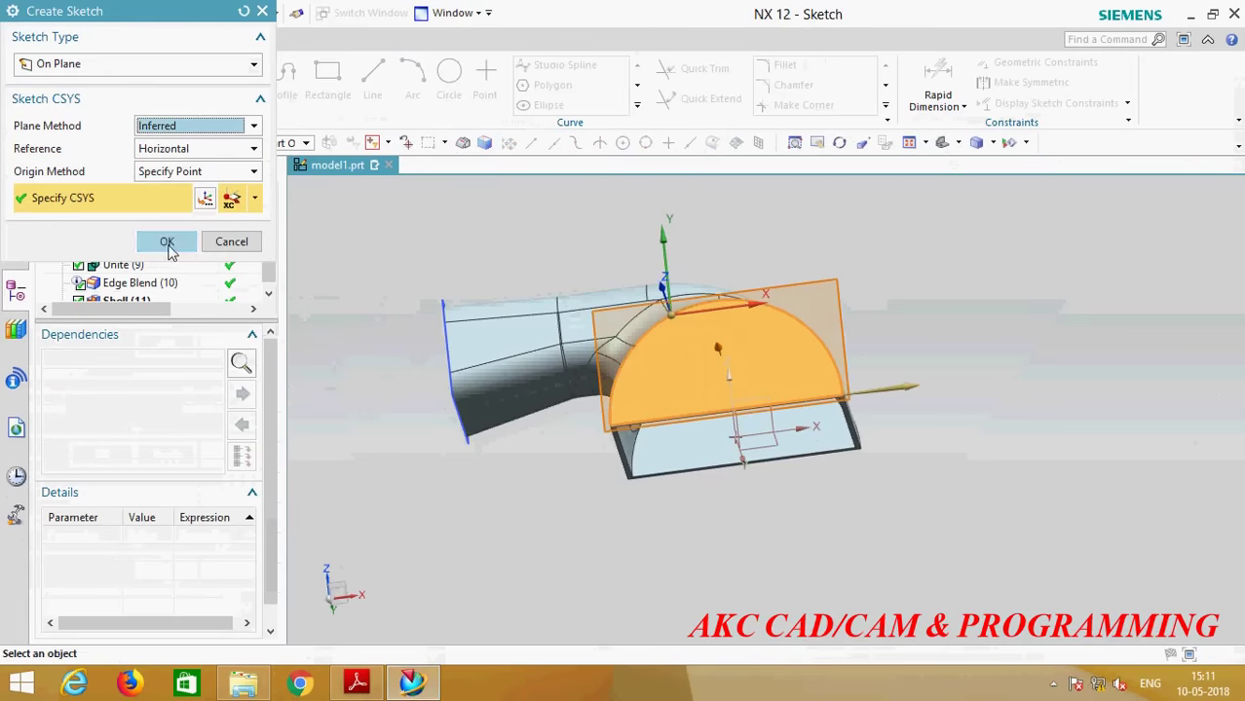
left_click(166, 242)
Step: Draw a circle centred on the bottom-edge midpoint, dimension its diameter, and finish the sketch
left_click(449, 78)
scroll(909, 506, "up", 3)
left_click(719, 529)
left_click(735, 358)
left_click(175, 14)
scroll(886, 351, "down", 2)
double_click(717, 216)
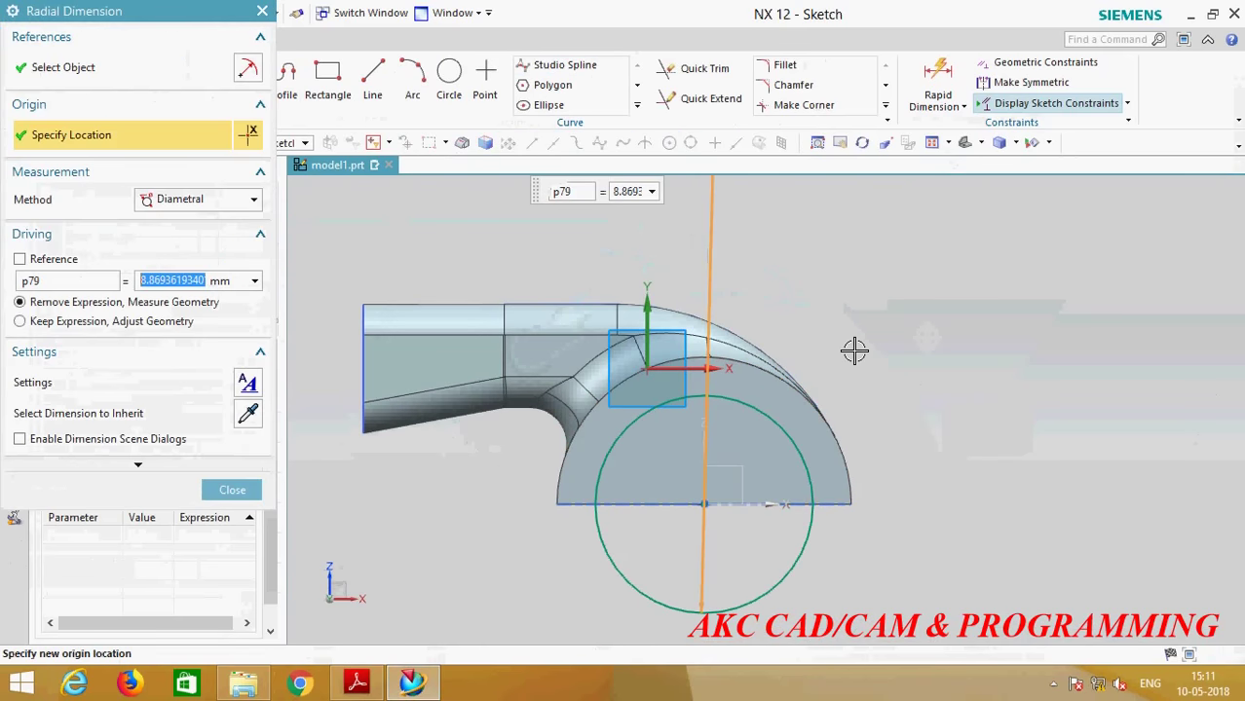
type("9")
key("Return")
left_click(232, 490)
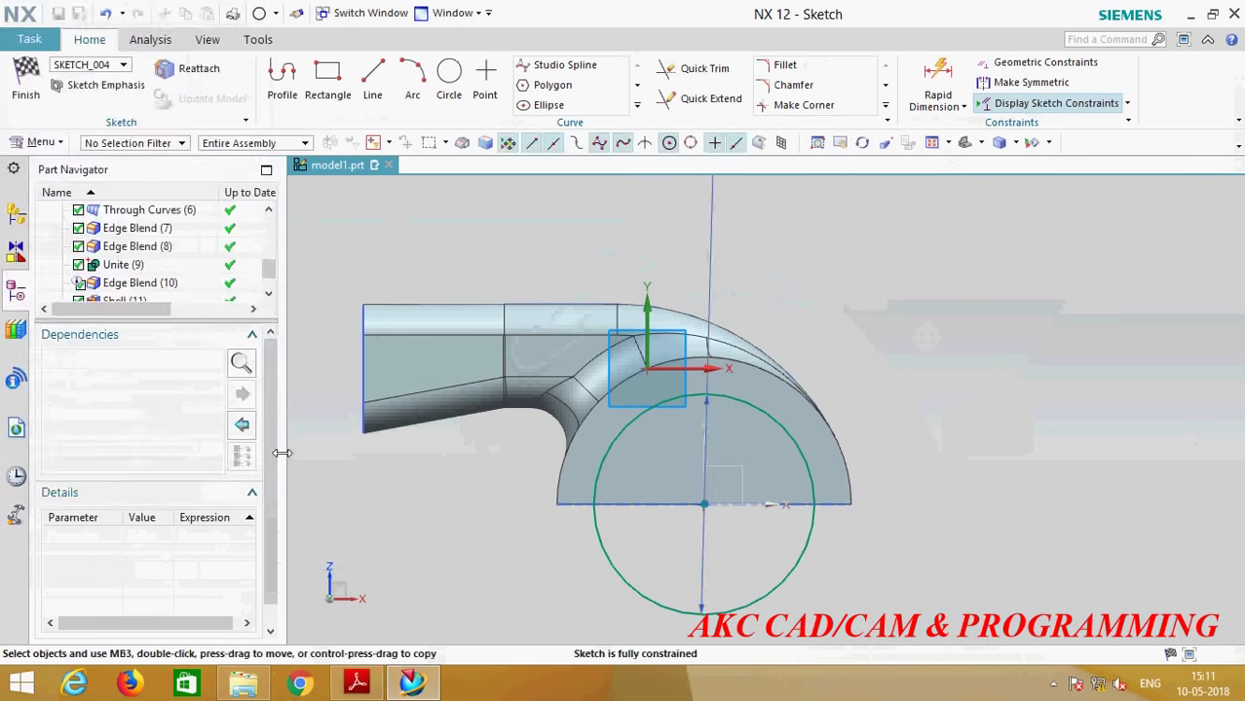
left_click(26, 78)
middle_click_drag(584, 517, 629, 546)
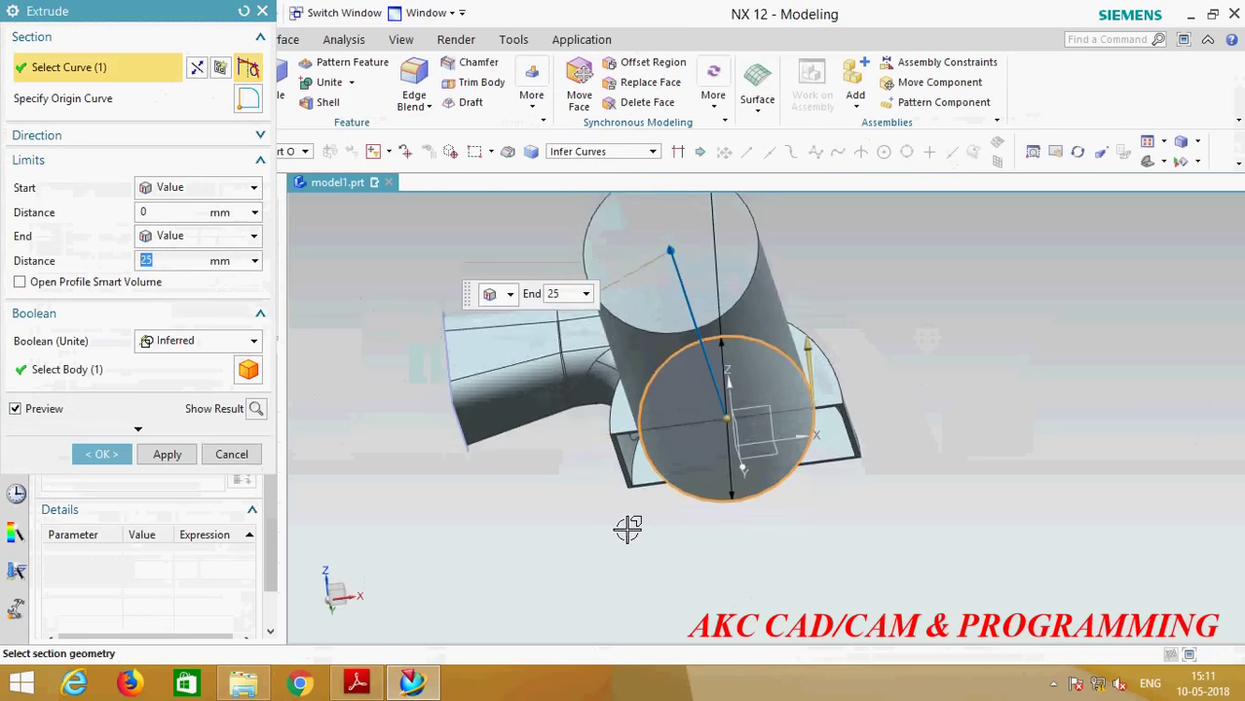
Step: Cut the circle 3 mm deep with Subtract, then check the Upper Housing drawing PDF
left_click(151, 261)
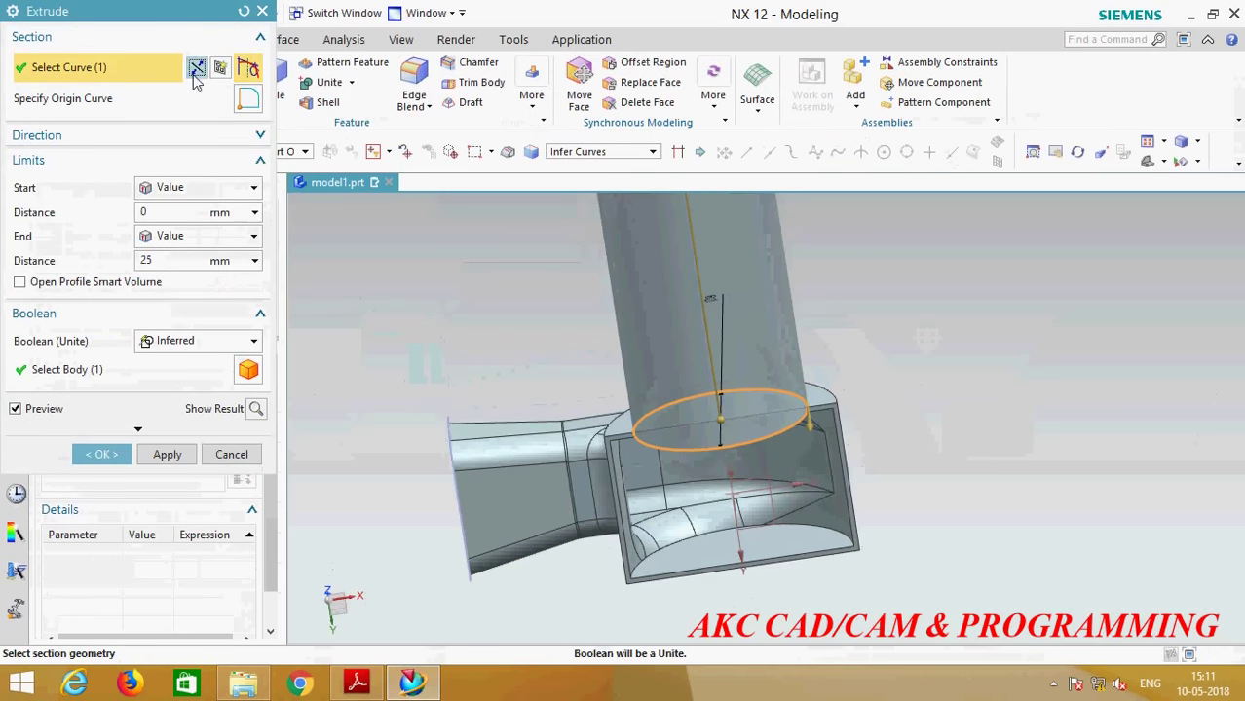
scroll(620, 444, "down", 3)
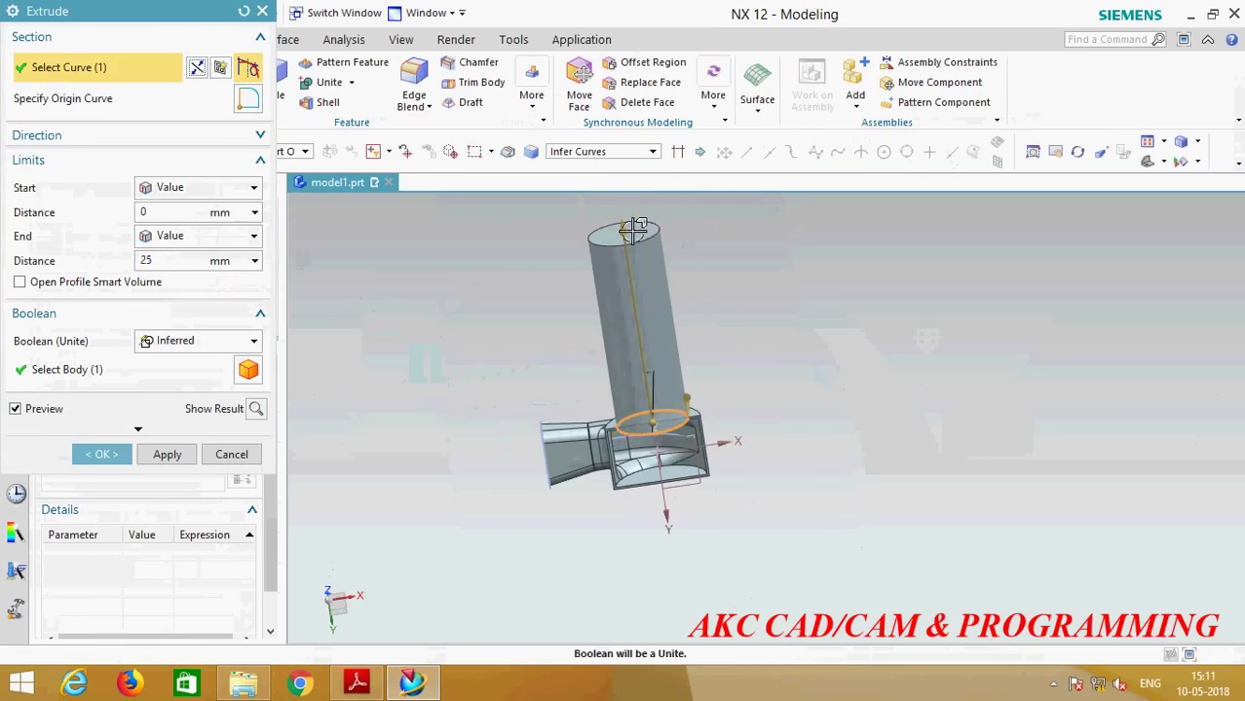
type("3")
scroll(610, 295, "up", 3)
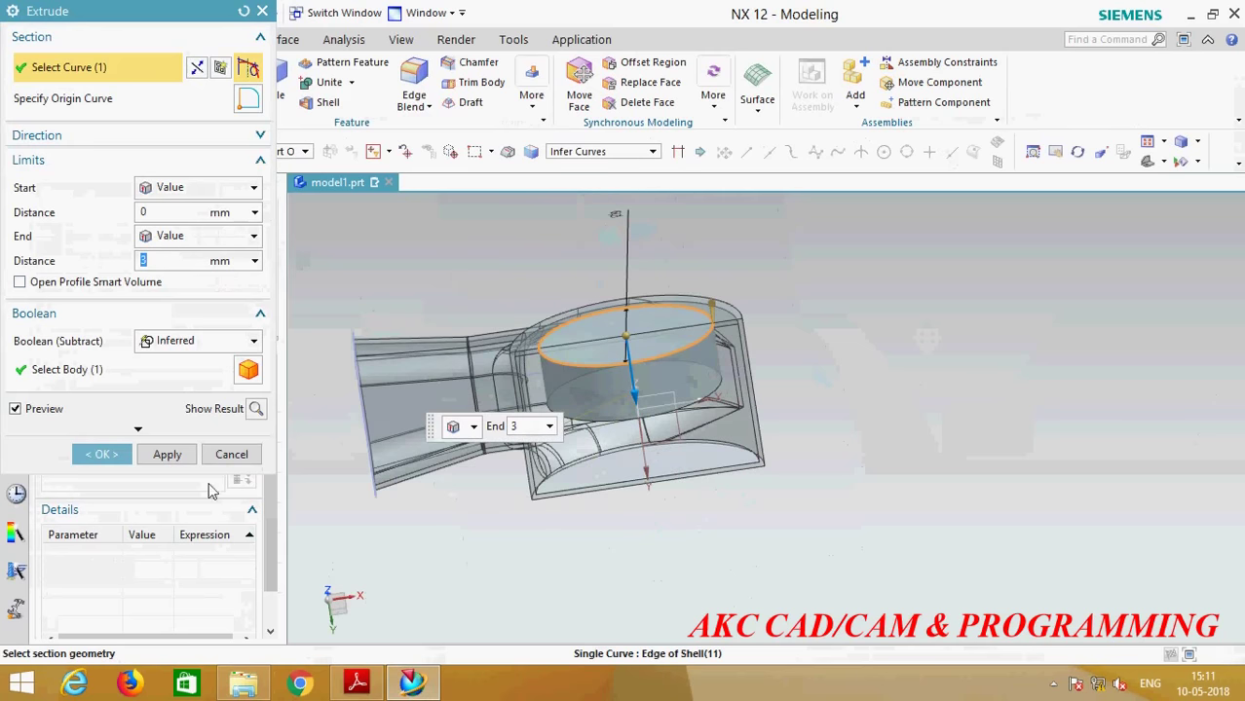
left_click(162, 455)
middle_click_drag(717, 607, 675, 615)
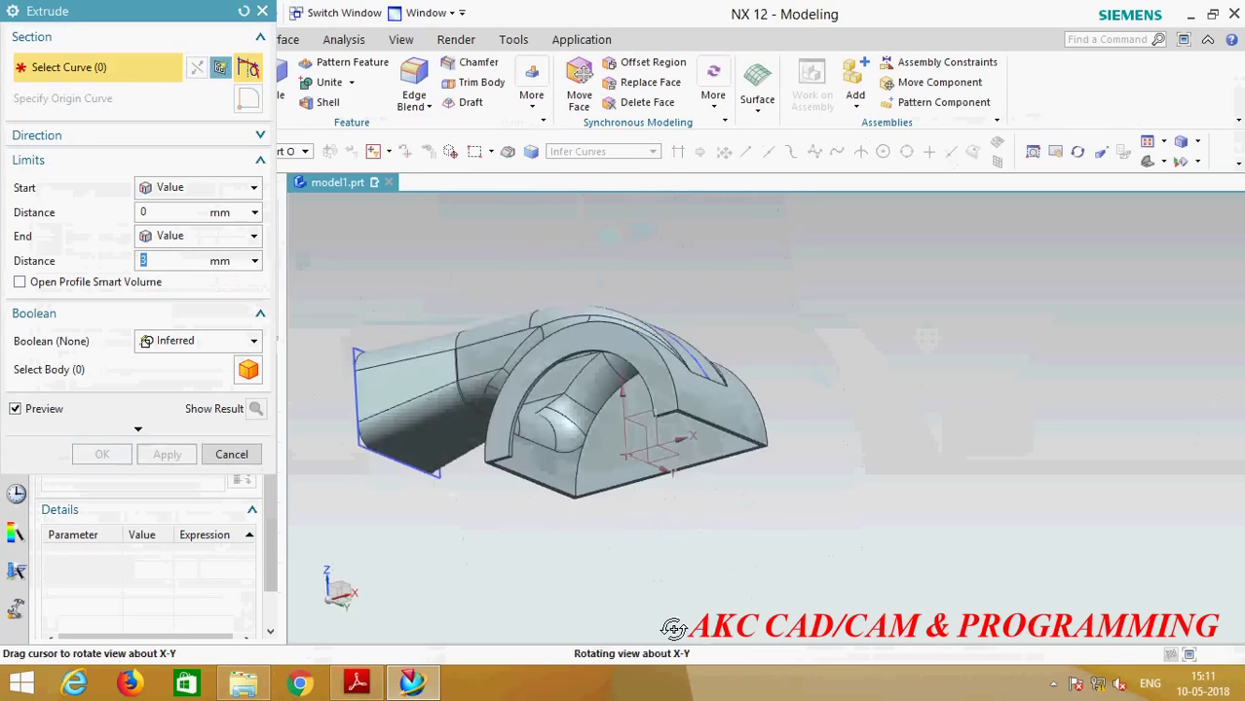
left_click(374, 688)
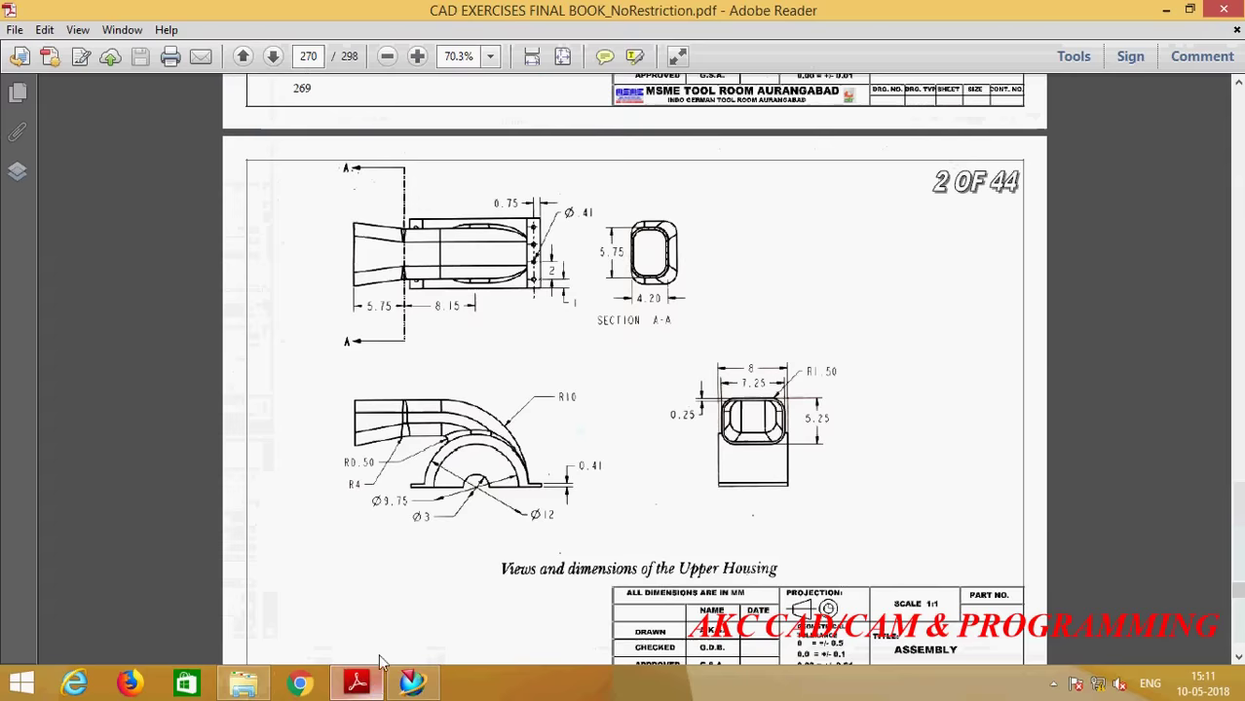
left_click(413, 688)
Step: Sketch a 3 mm diameter circle centred at the datum origin
middle_click_drag(654, 516, 679, 464)
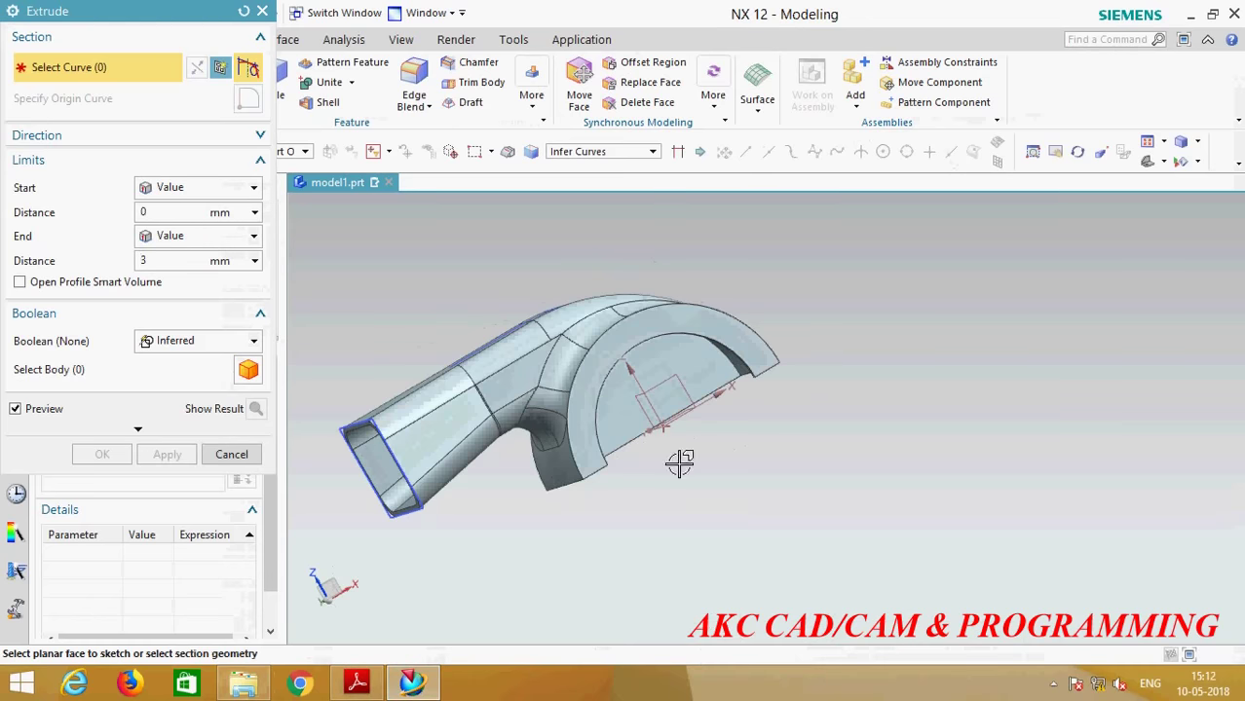
scroll(668, 367, "up", 3)
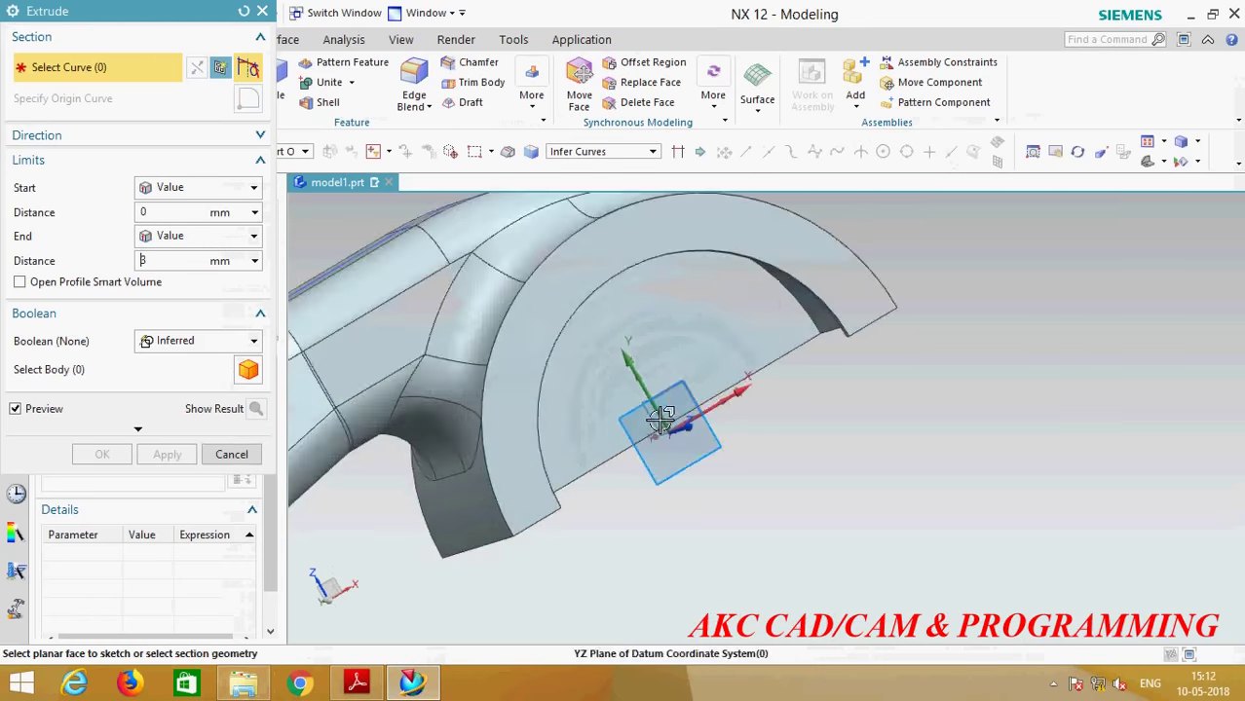
left_click(689, 336)
key("o")
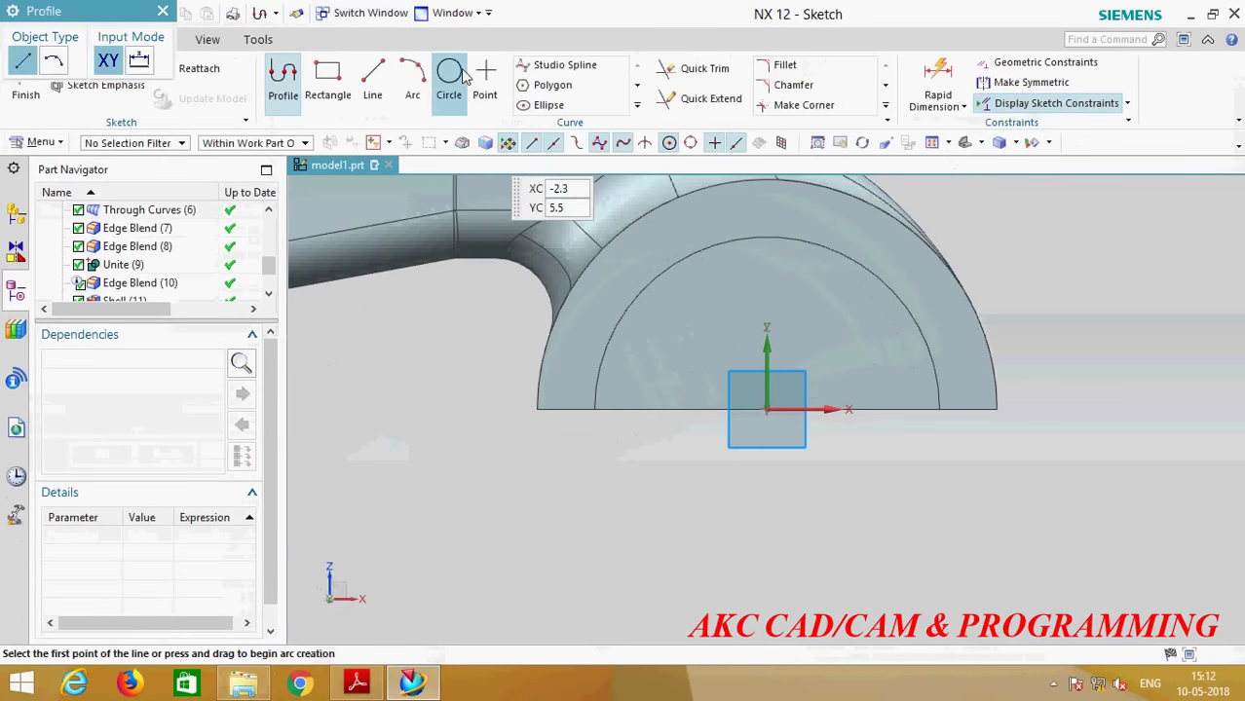
left_click(767, 410)
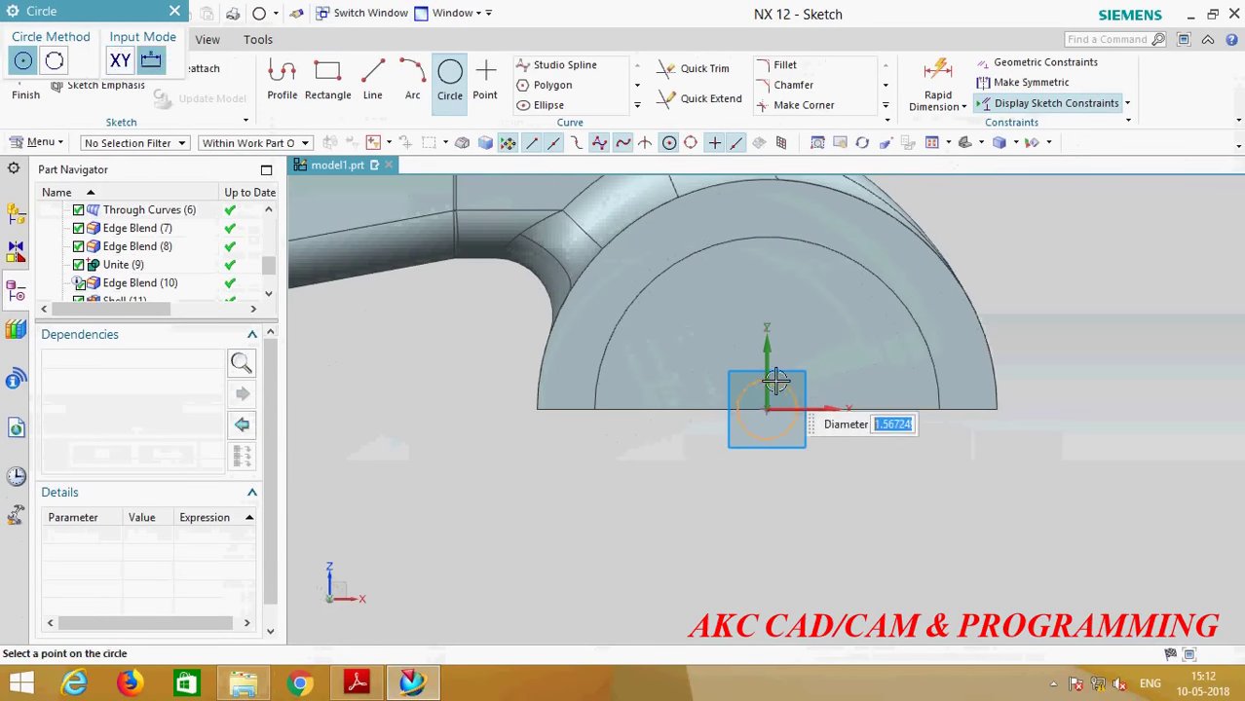
left_click(776, 381)
key("Escape")
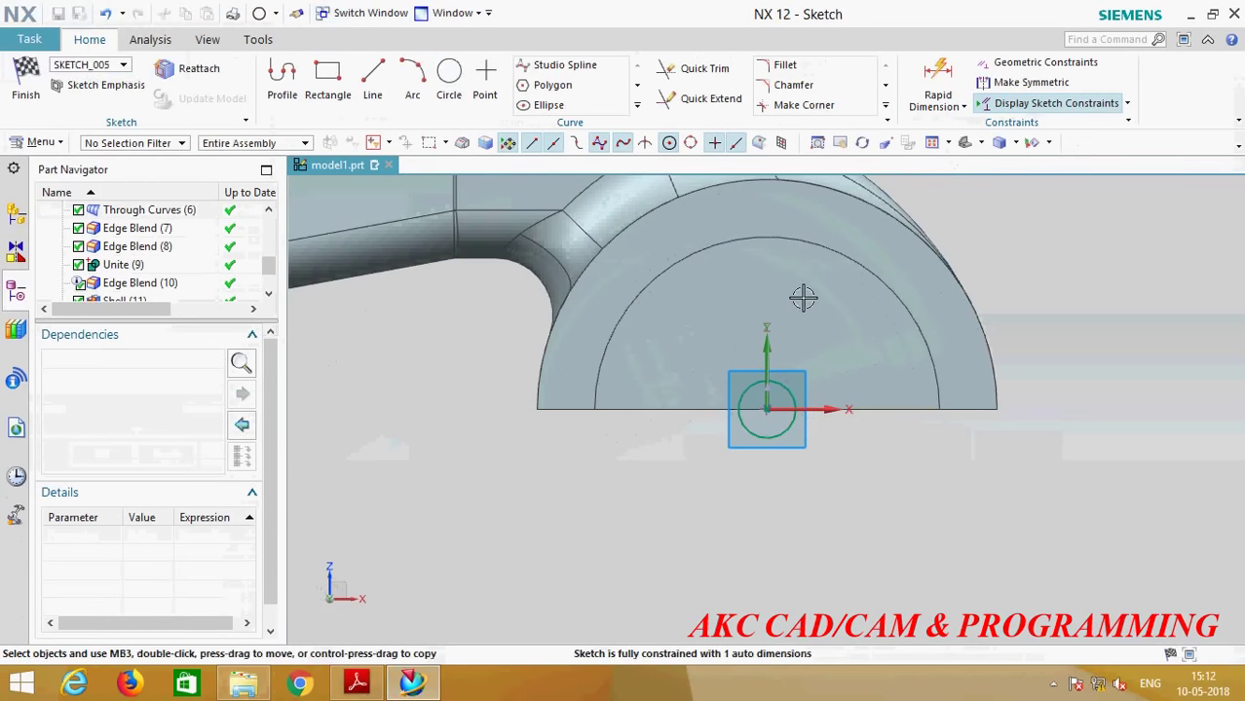
type("3")
key("Return")
left_click(244, 490)
left_click(23, 84)
Step: Extrude the circle 3 mm in the reversed direction as a subtract to cut the hole
key("x")
mouse_move(875, 511)
middle_mouse_down()
mouse_move(834, 460)
mouse_move(354, 306)
middle_mouse_up()
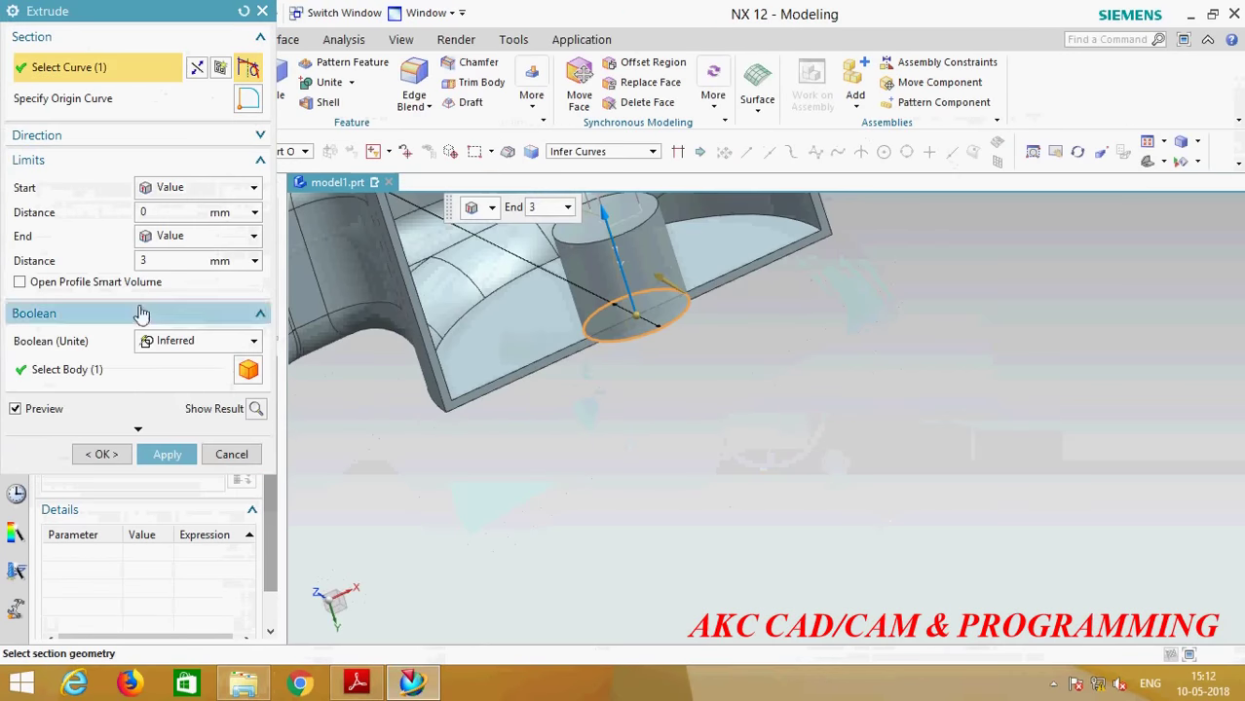
left_click(156, 135)
left_click(181, 167)
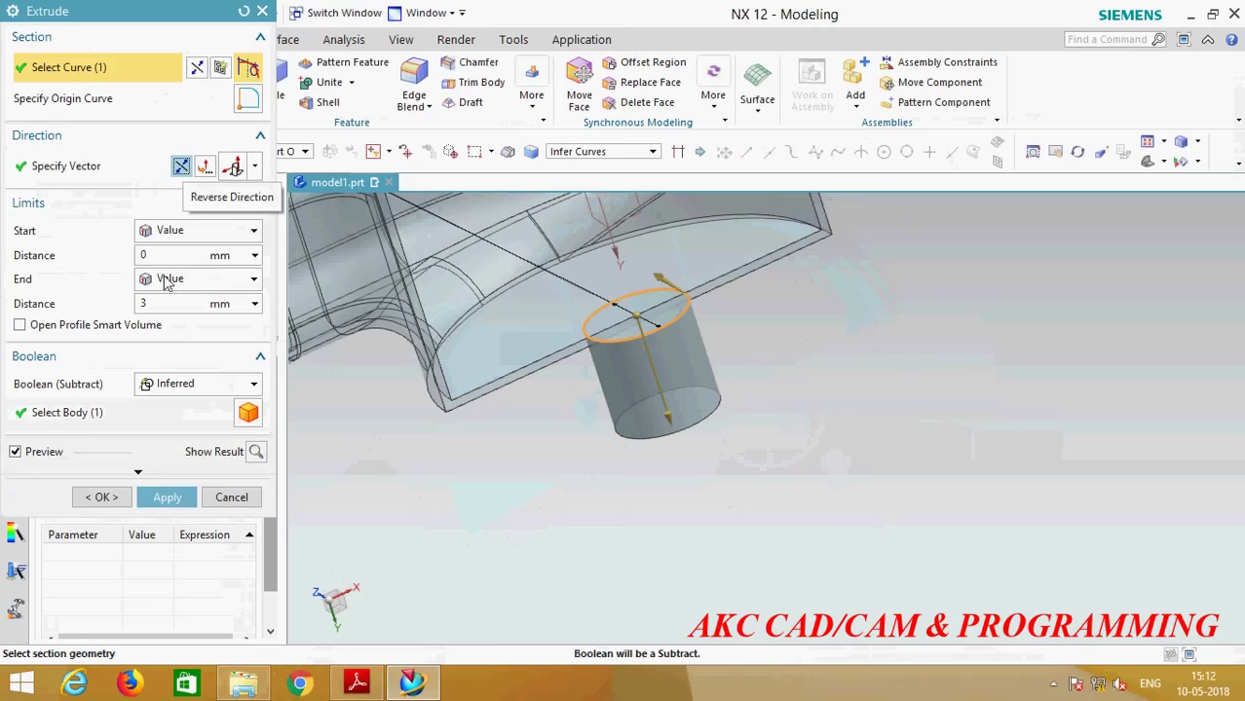
left_click(101, 497)
key("ctrl+f")
middle_click_drag(715, 539, 634, 356)
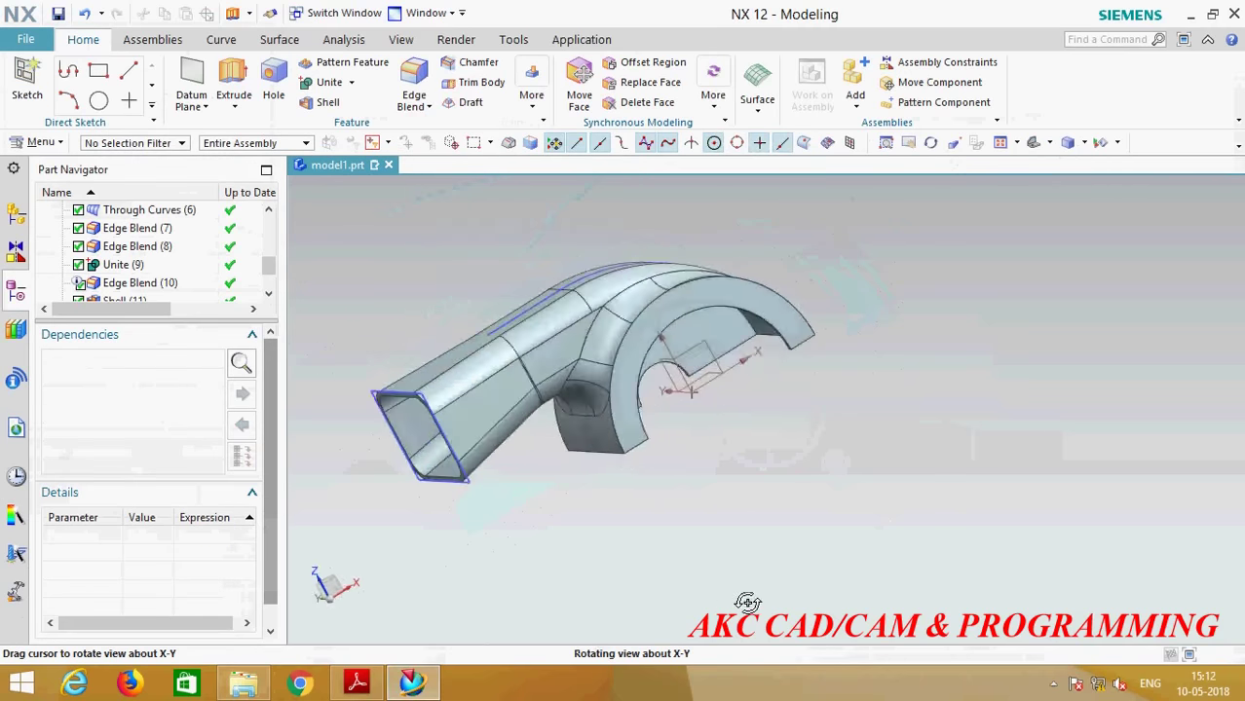
scroll(361, 338, "up", 3)
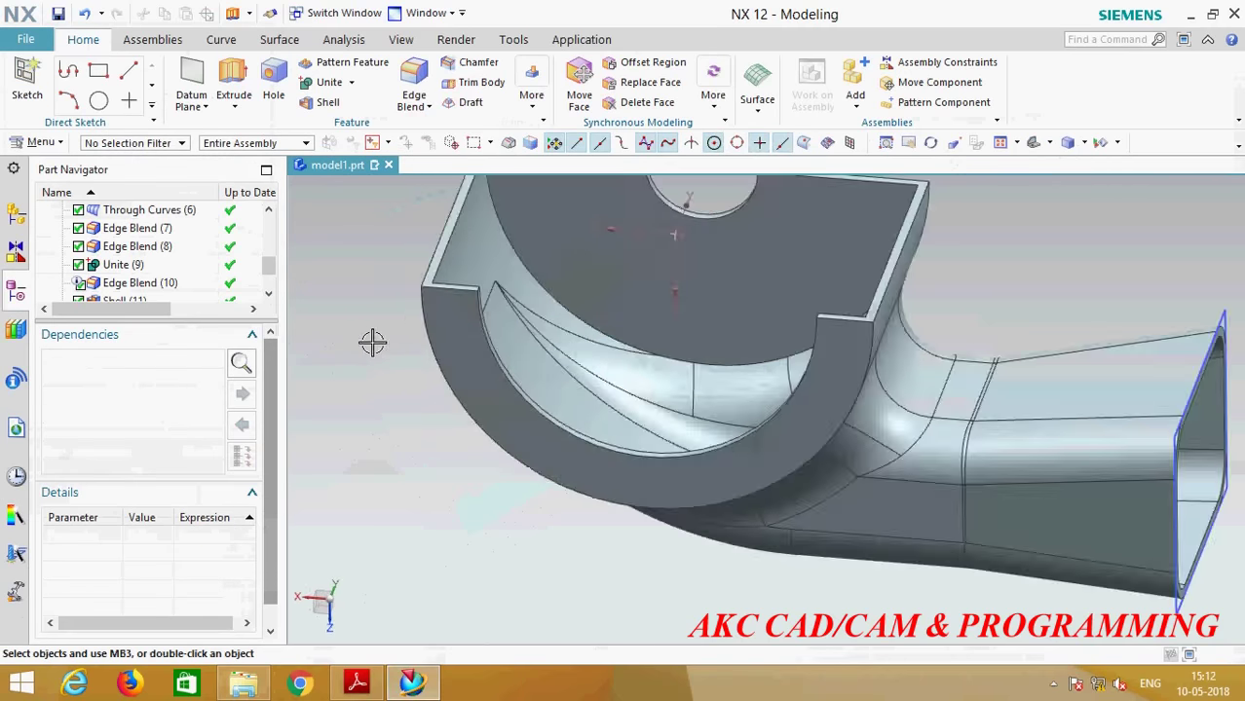
Step: Start an extrusion sketch on the planar face with 2.3 and 3 long lines from the origin
left_click(240, 74)
left_click(453, 312)
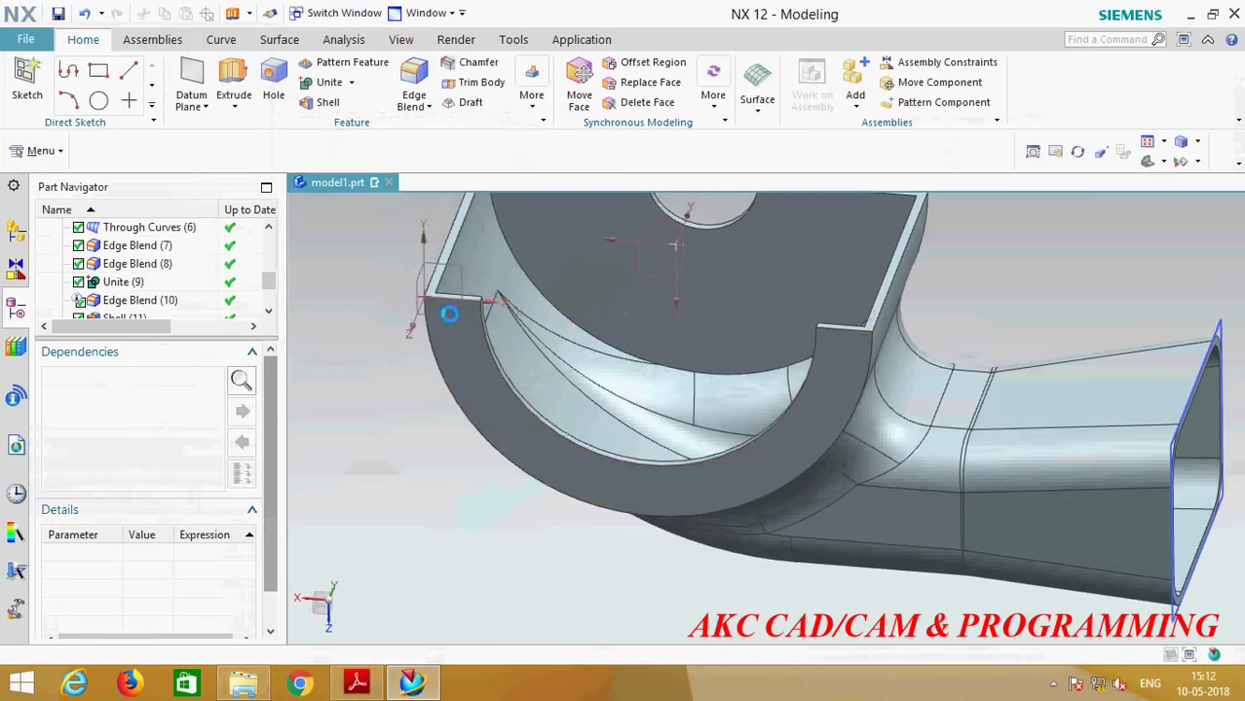
scroll(697, 360, "up", 3)
left_click(697, 351)
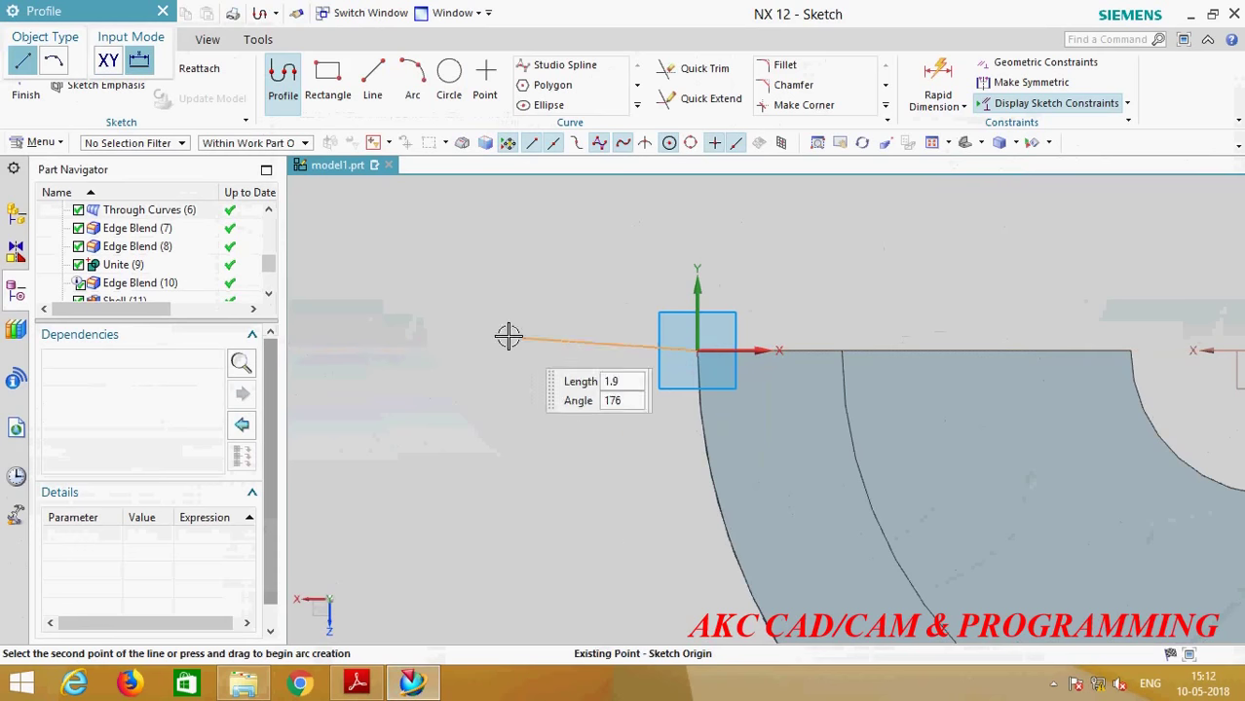
left_click(477, 350)
left_click(476, 412)
left_click(759, 412)
key("Escape")
left_click(449, 77)
scroll(361, 293, "up", 3)
left_click(835, 318)
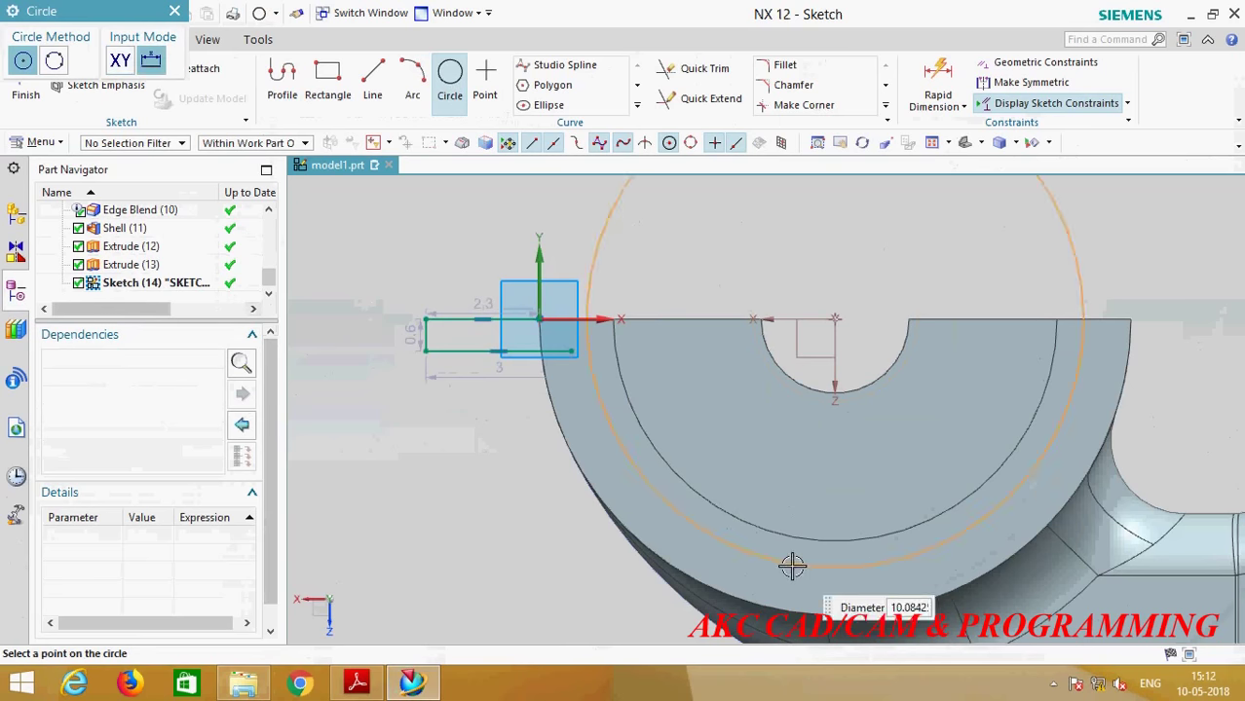
key("Escape")
key("Escape")
Step: Project the housing face's edges into the sketch
left_click(637, 105)
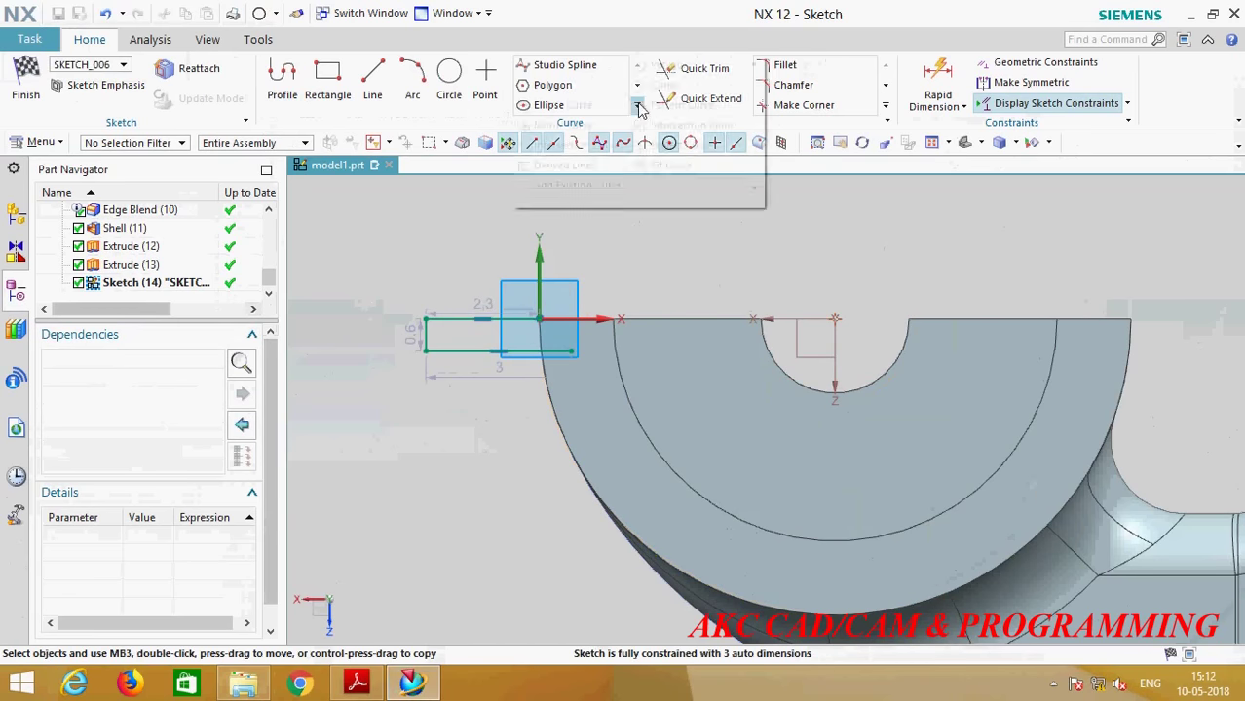
left_click(687, 166)
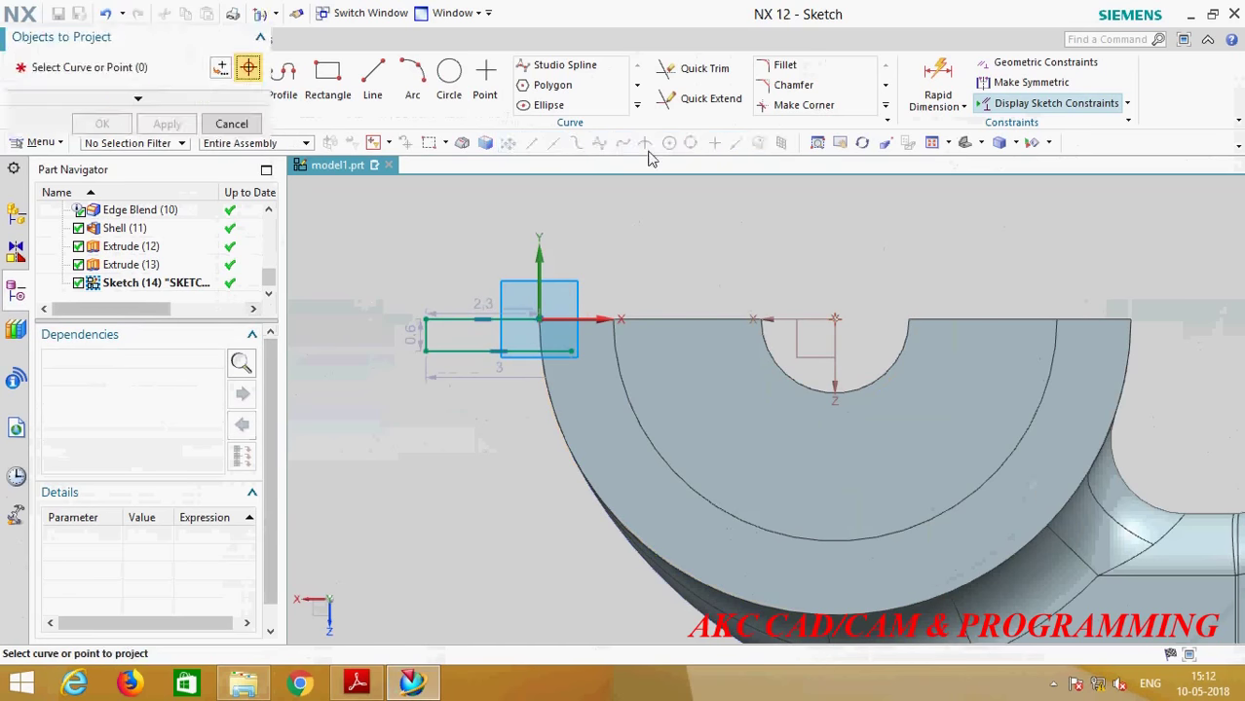
left_click(582, 412)
left_click(195, 129)
left_click(262, 10)
Step: Quick Trim away the extra arc and stray line, then show the drawing PDF
left_click(694, 69)
left_click(625, 374)
left_click(513, 373)
scroll(596, 312, "down", 4)
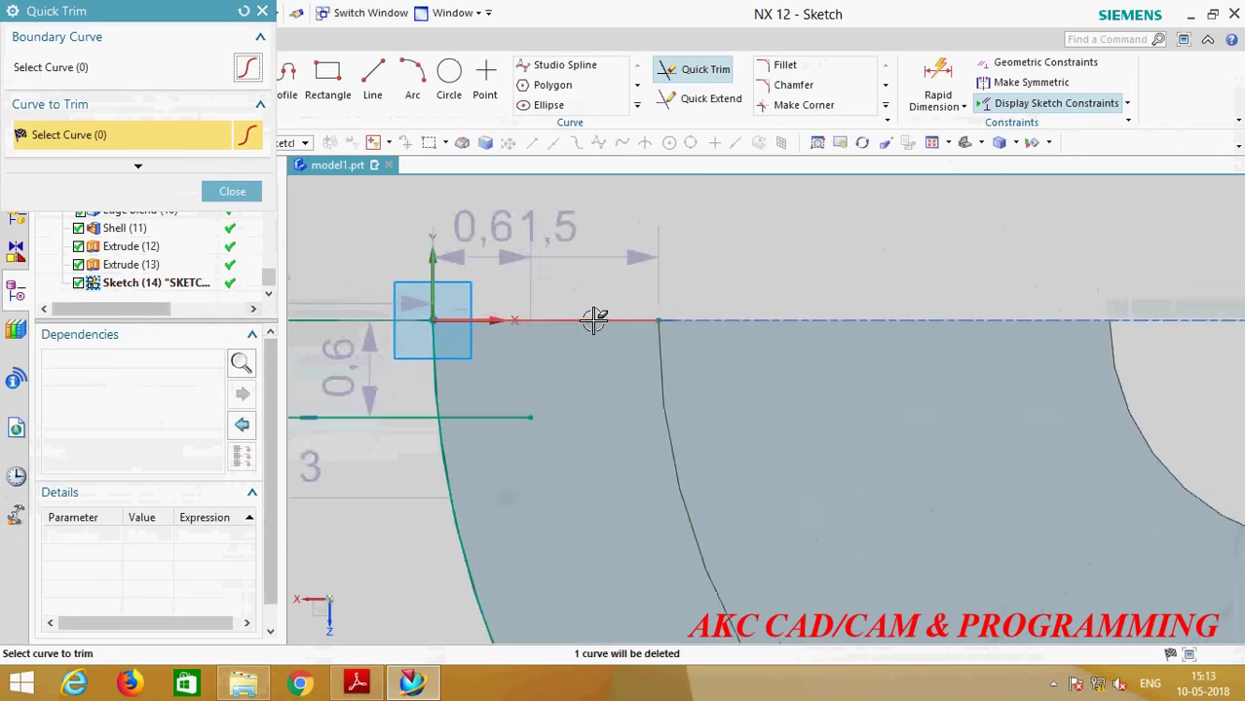
scroll(595, 283, "up", 3)
scroll(714, 348, "up", 2)
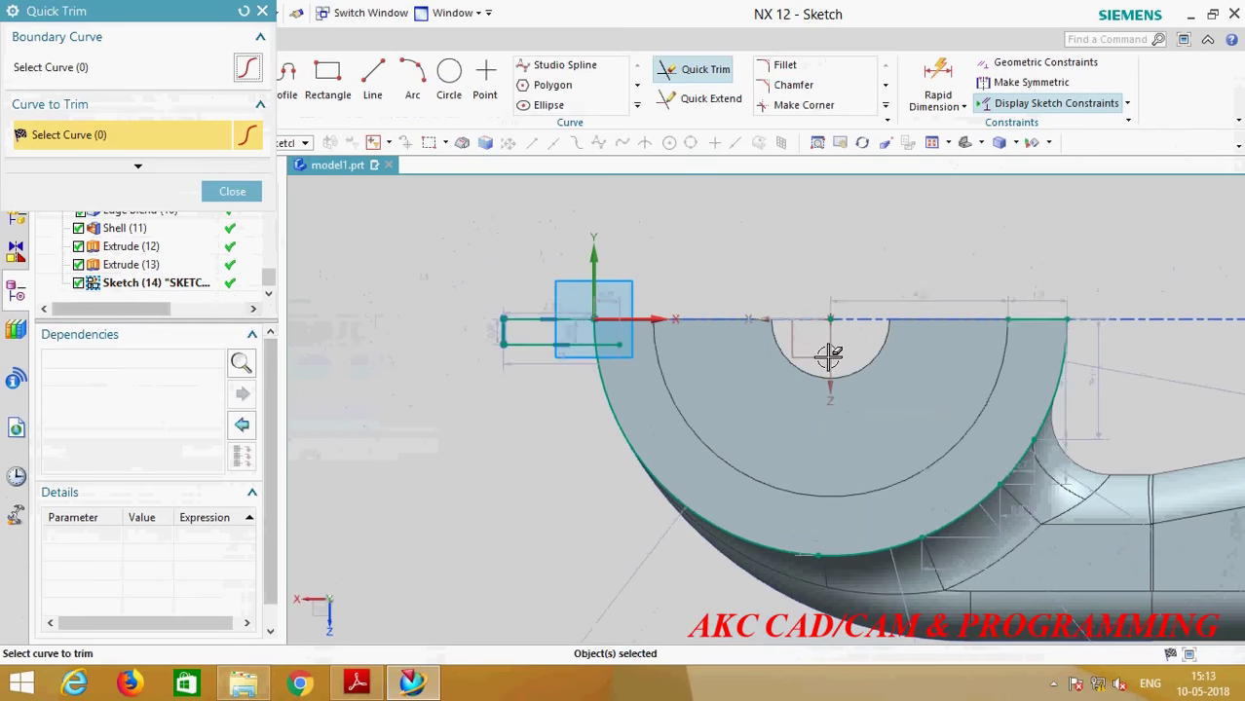
left_click(1040, 308)
scroll(779, 321, "down", 2)
scroll(585, 331, "down", 2)
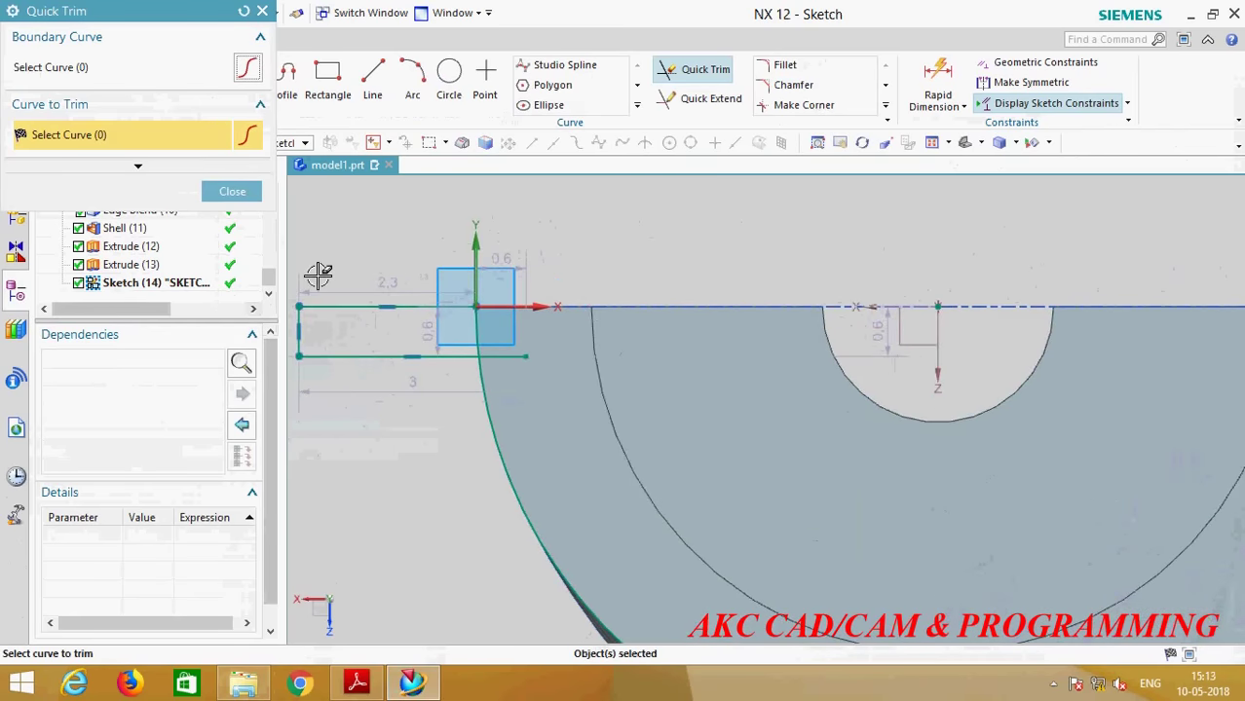
left_click(232, 192)
left_click(358, 685)
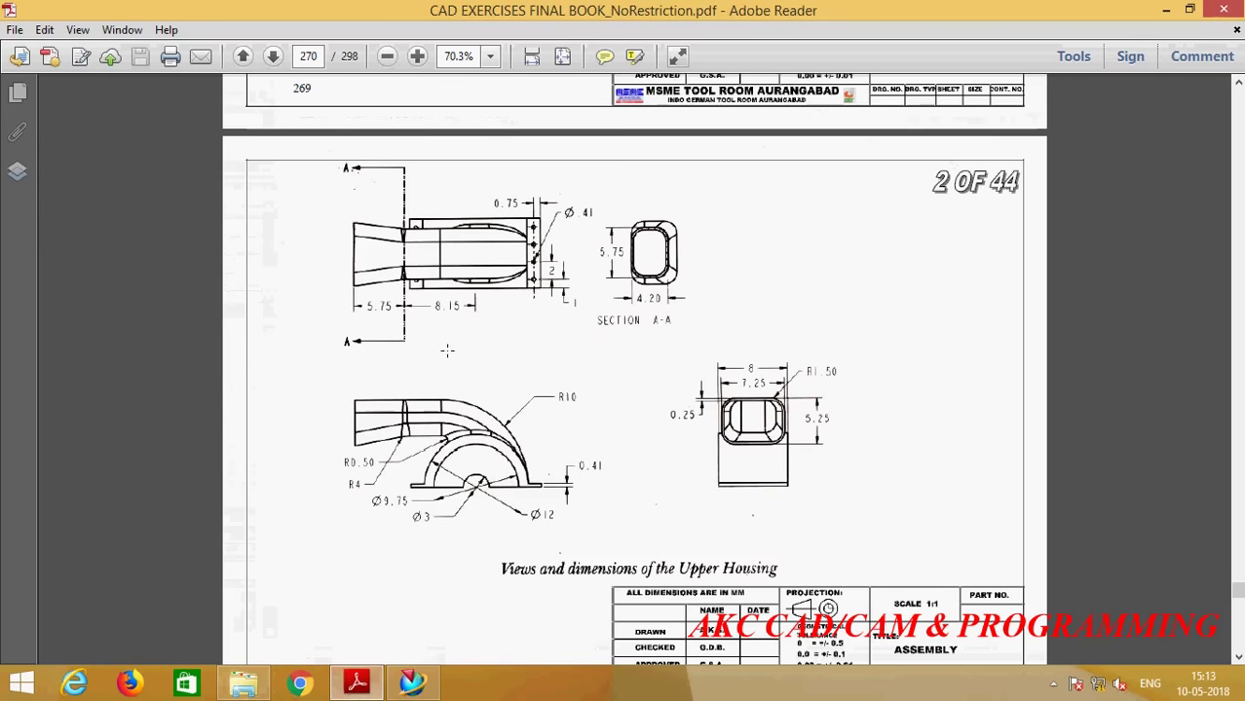
Step: Switch back from Adobe Reader to Sketch (14) in NX
left_click(412, 681)
Step: Change the rectangle's height dimension p95 to 4
scroll(473, 379, "up", 3)
scroll(521, 362, "down", 3)
scroll(411, 356, "up", 3)
double_click(424, 363)
type("41")
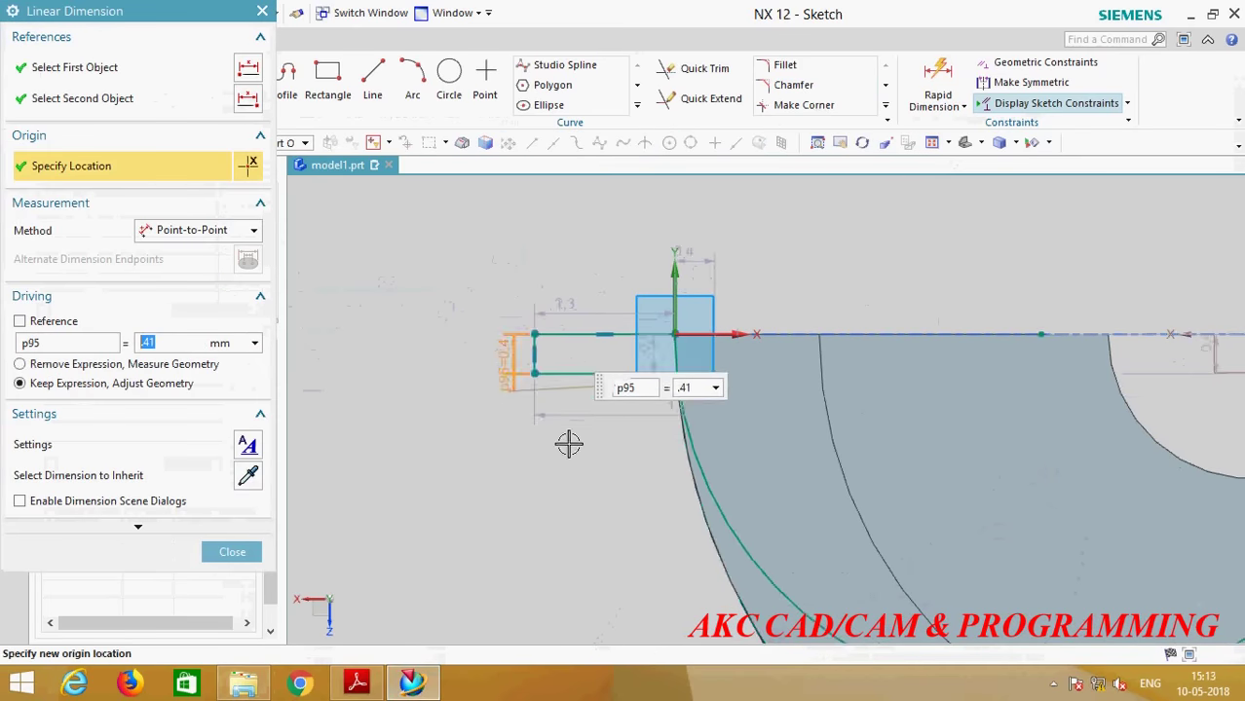
key("Return")
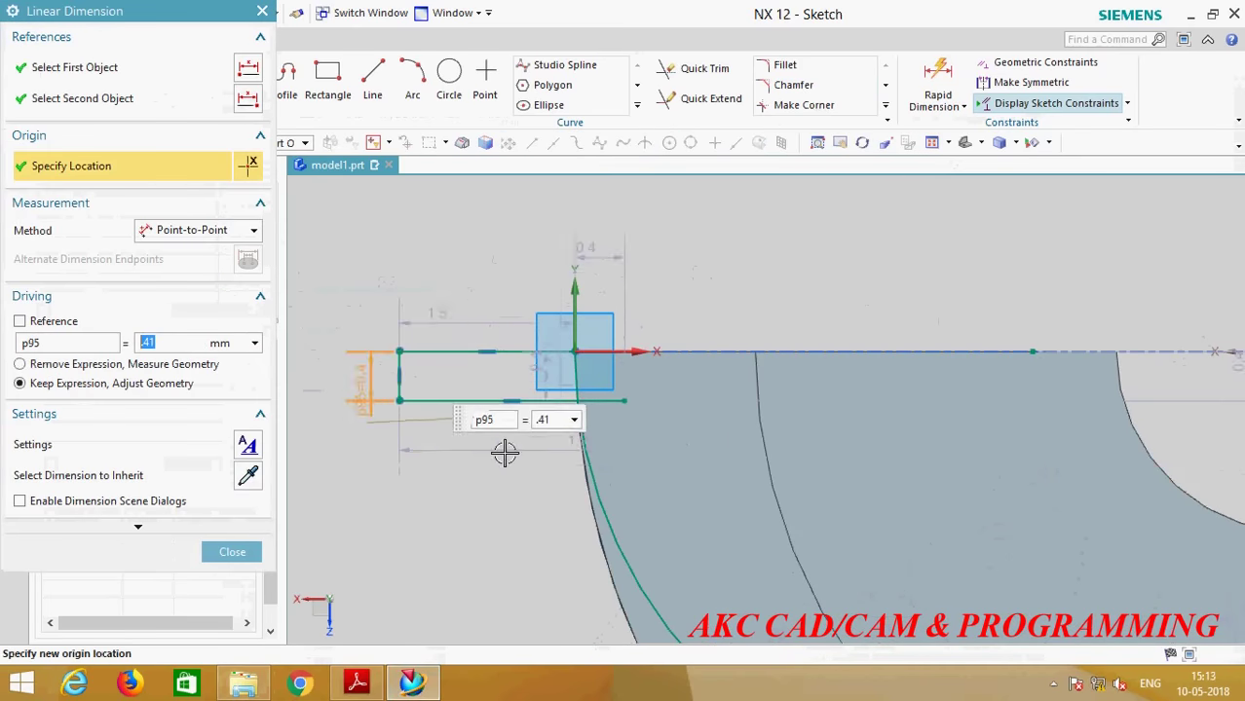
scroll(723, 336, "down", 3)
middle_click(763, 297)
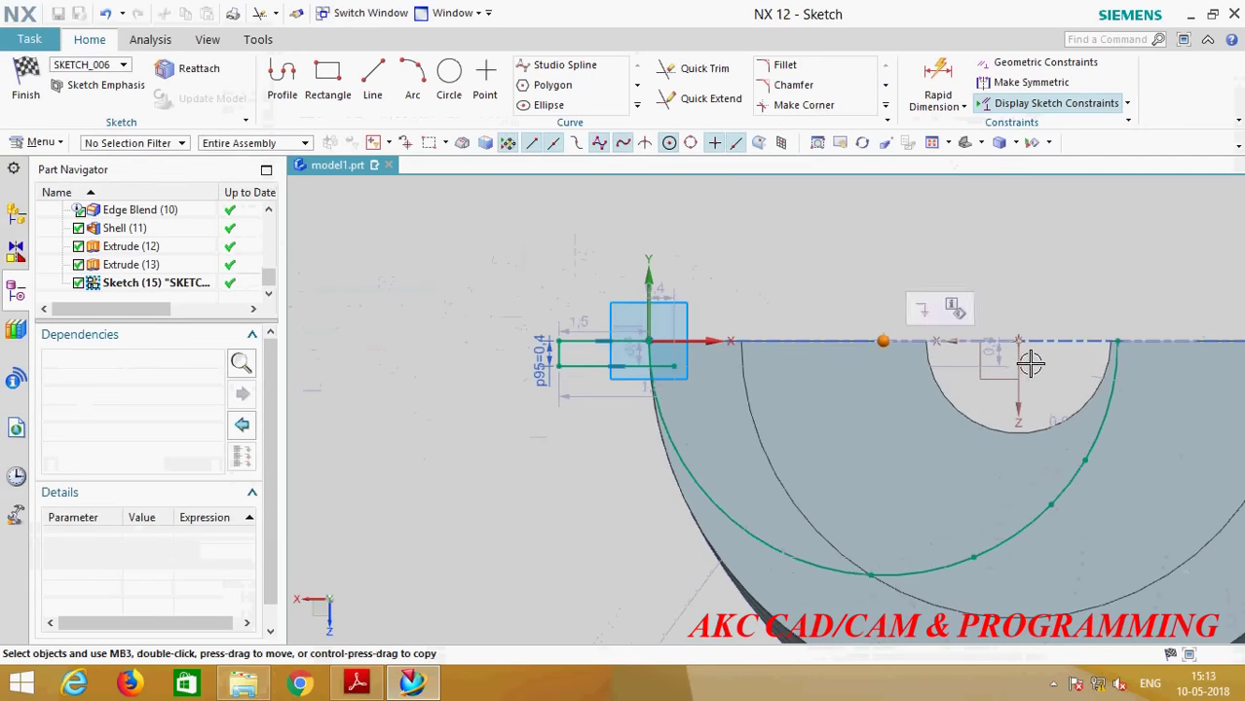
Step: Convert the sketch's Z axis into a reference line
left_click(1018, 358)
left_click(1058, 329)
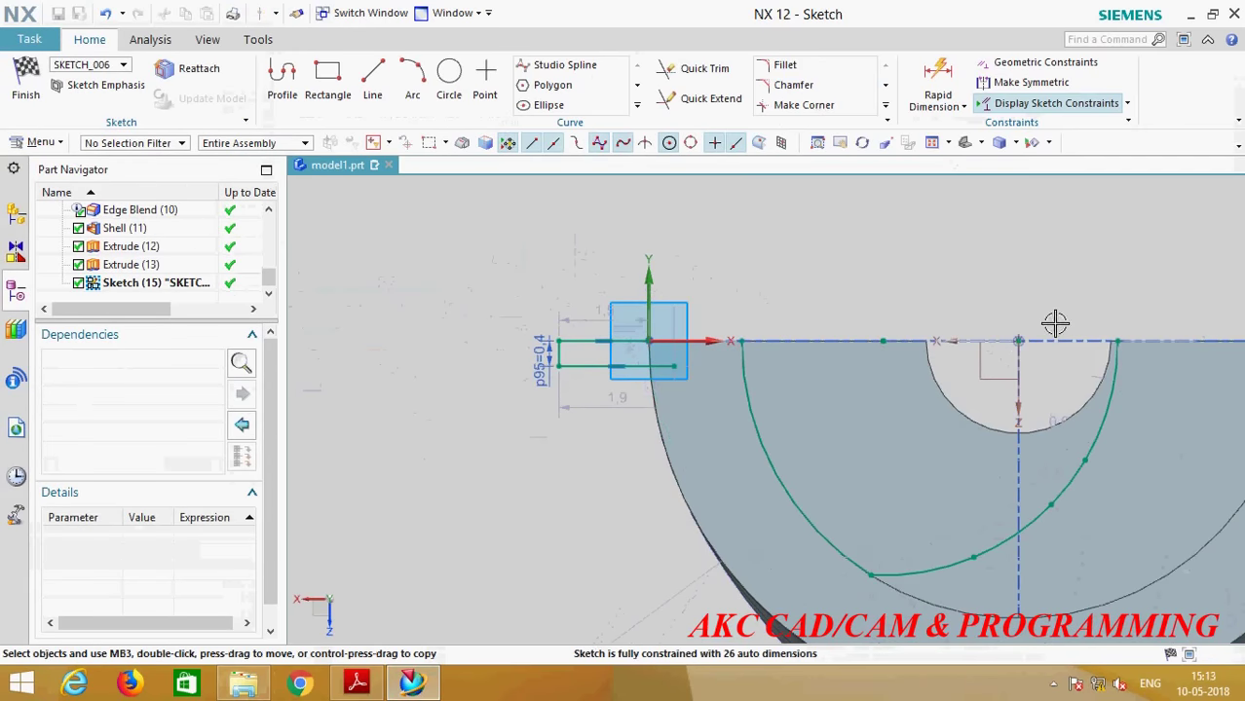
scroll(850, 269, "down", 3)
scroll(934, 369, "up", 3)
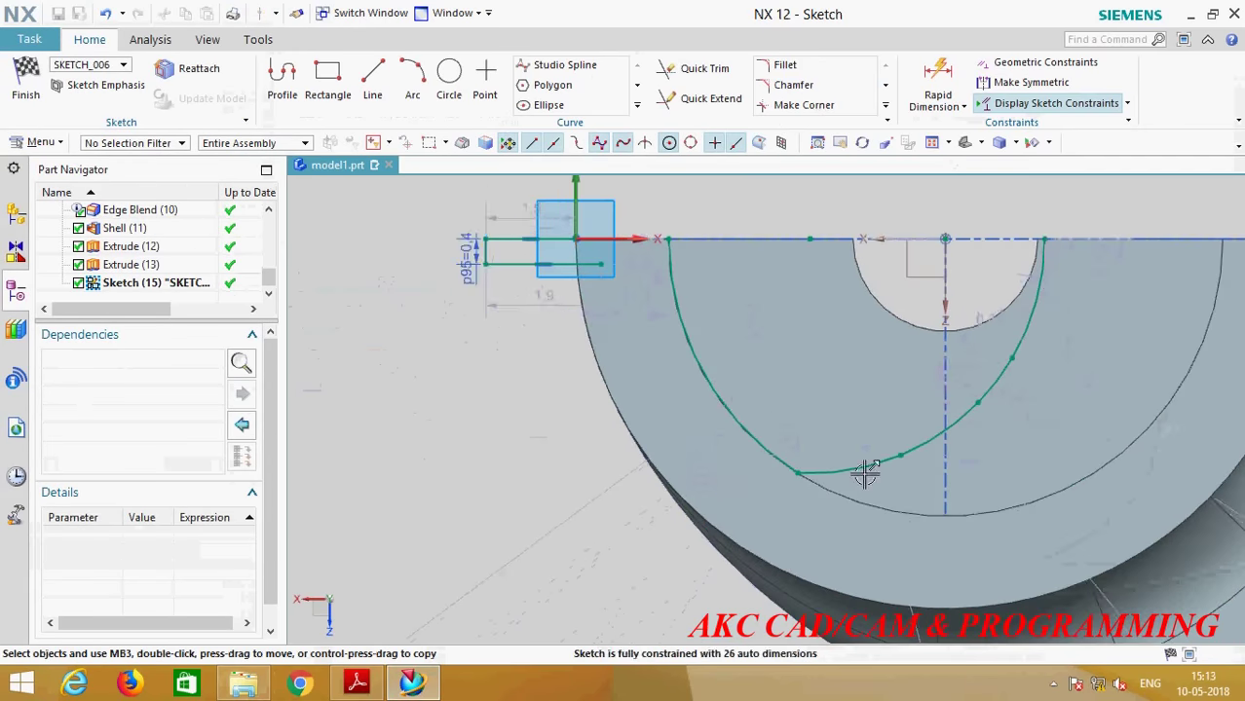
scroll(585, 453, "down", 2)
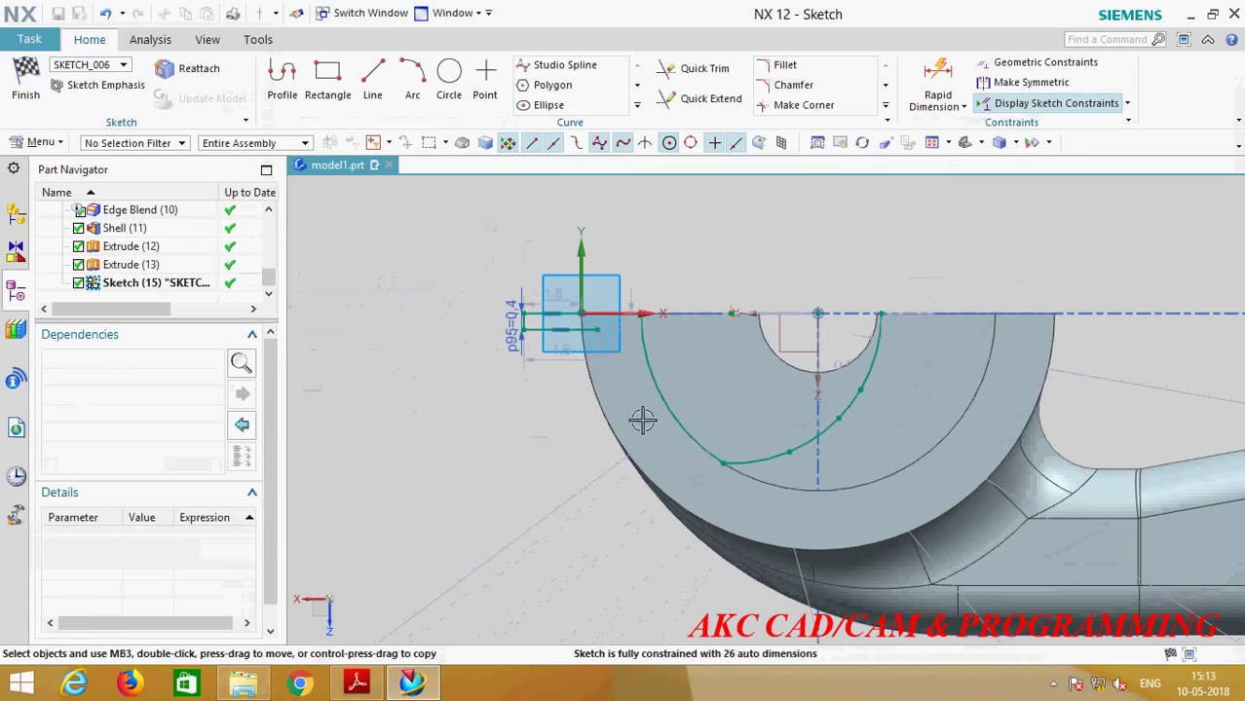
Step: Select the inner and outer projected arcs, then undo the recent sketch edits
left_click(646, 349)
key("Escape")
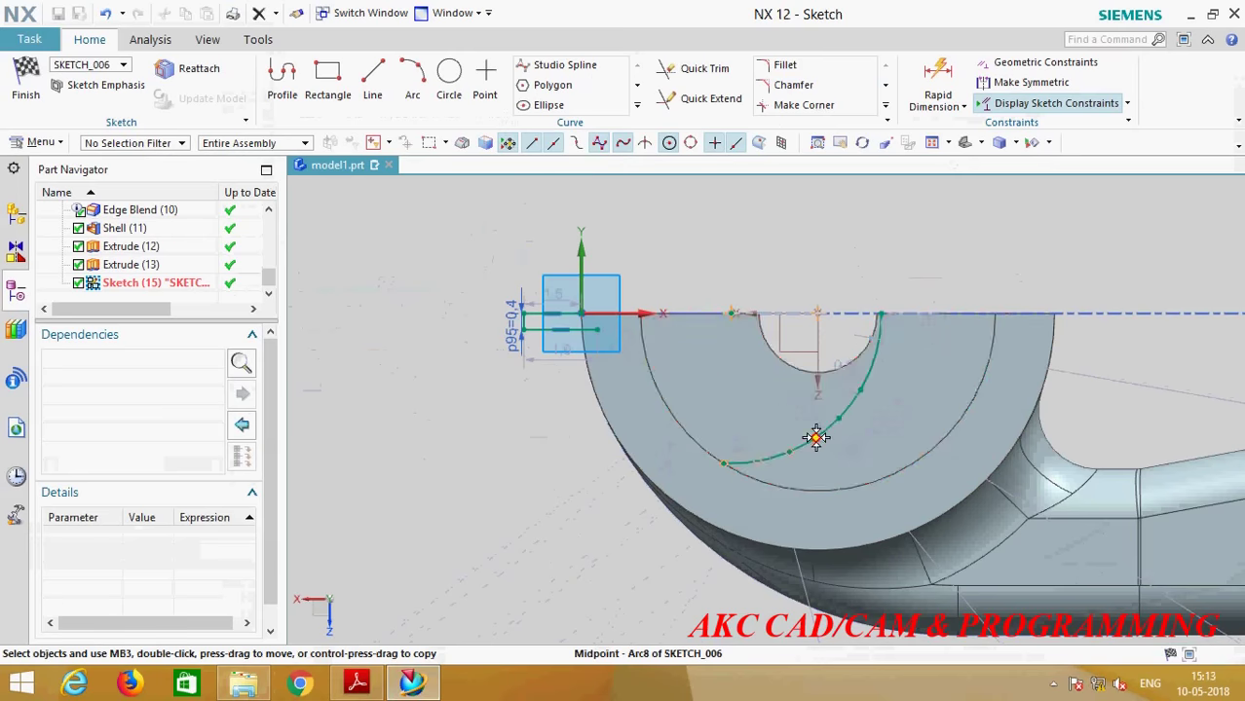
scroll(871, 346, "up", 3)
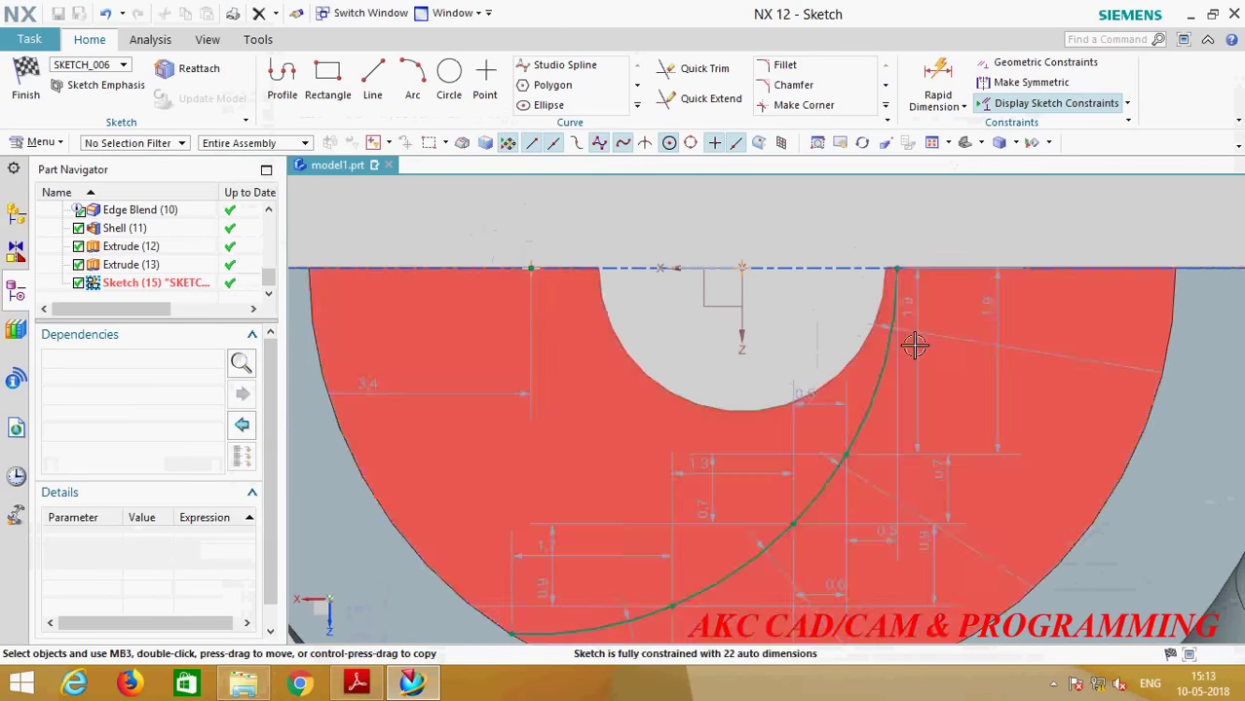
left_click(877, 391)
scroll(903, 332, "down", 3)
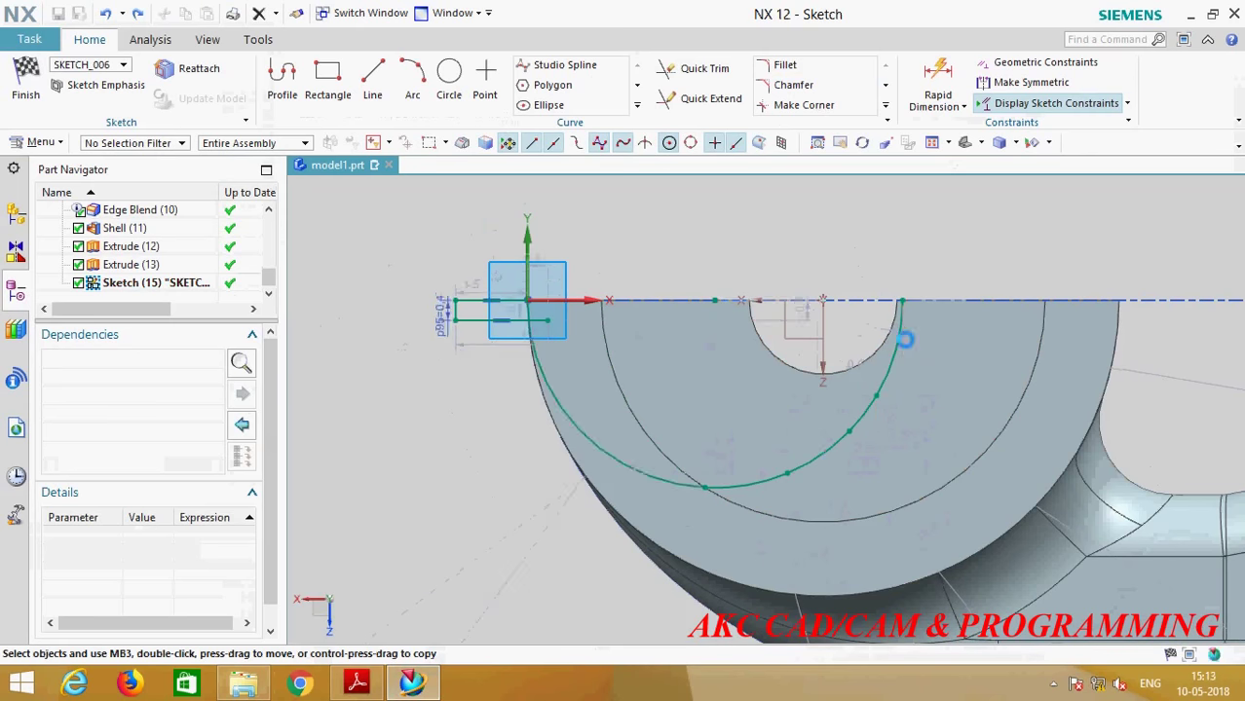
key("ctrl+z")
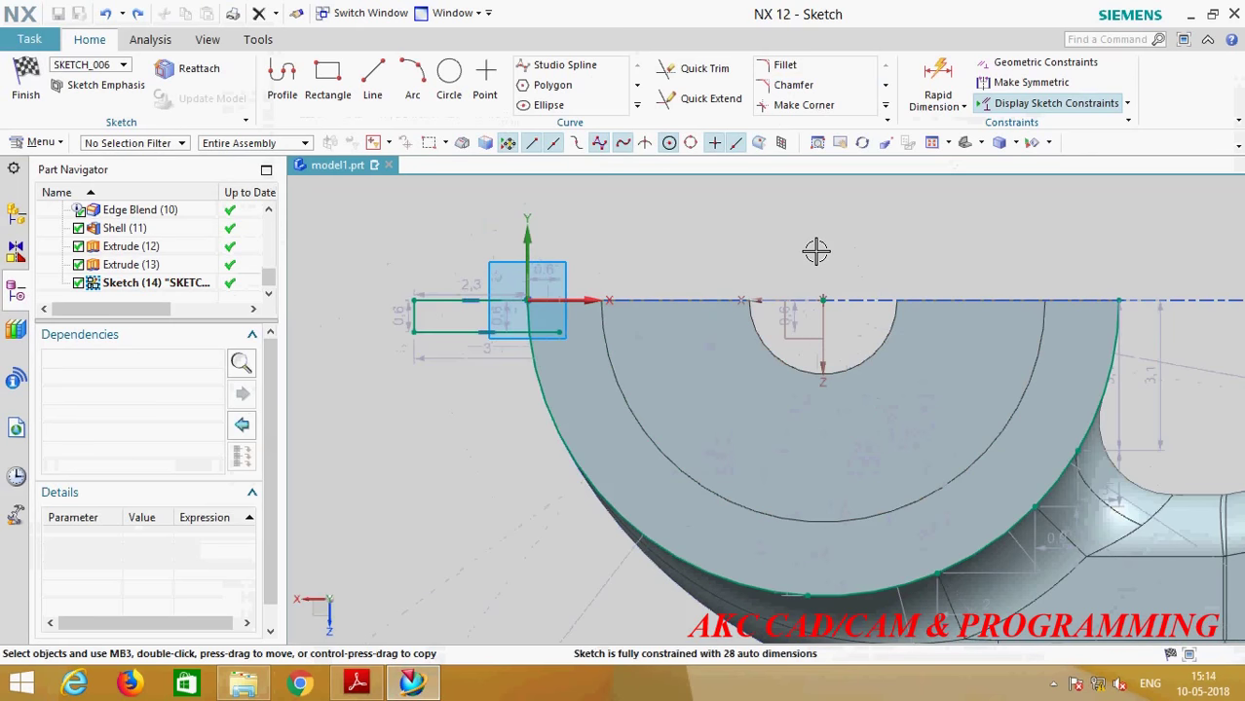
scroll(817, 251, "up", 1)
scroll(894, 395, "down", 3)
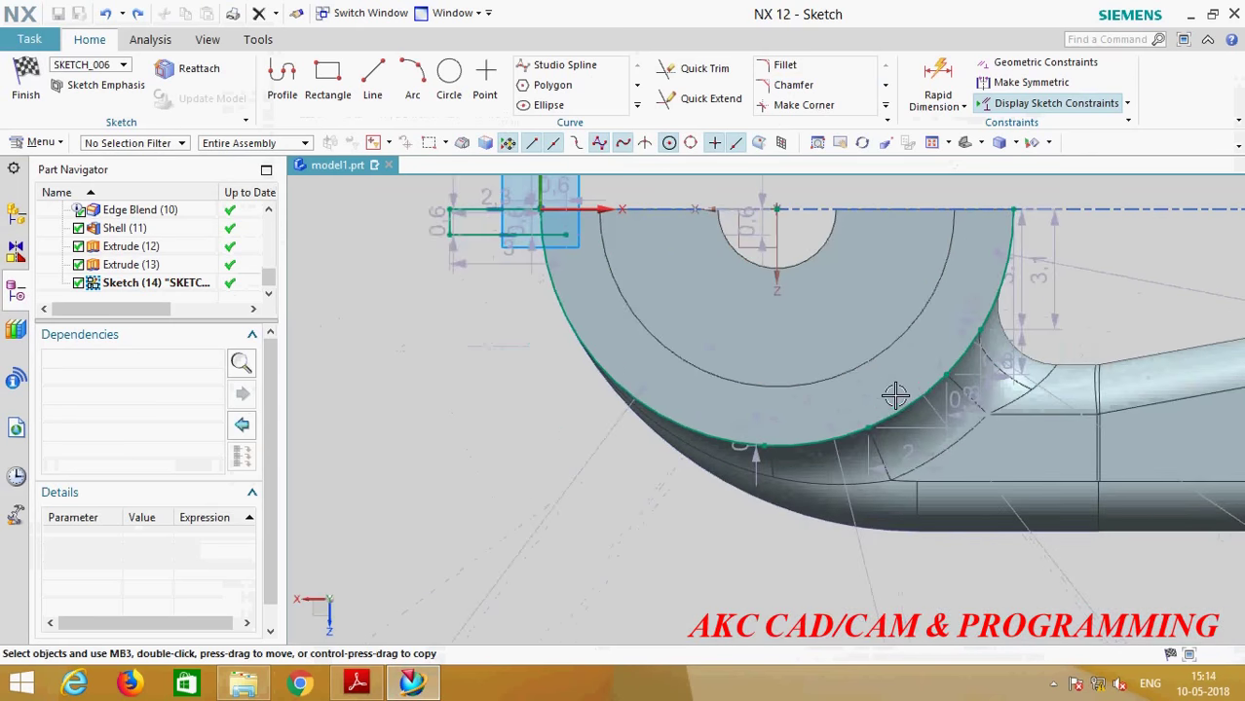
scroll(920, 357, "down", 3)
scroll(920, 356, "up", 5)
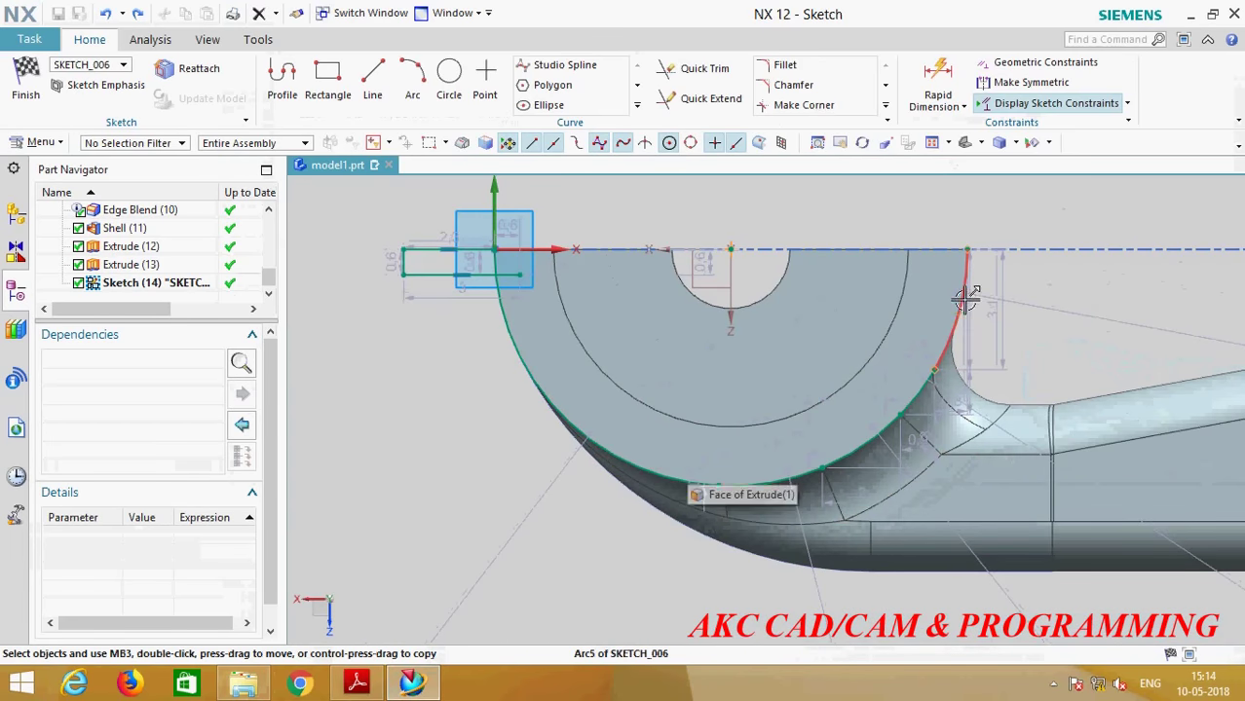
Step: Quick Trim the arc segment near the origin and the projected outer arc
left_click(693, 68)
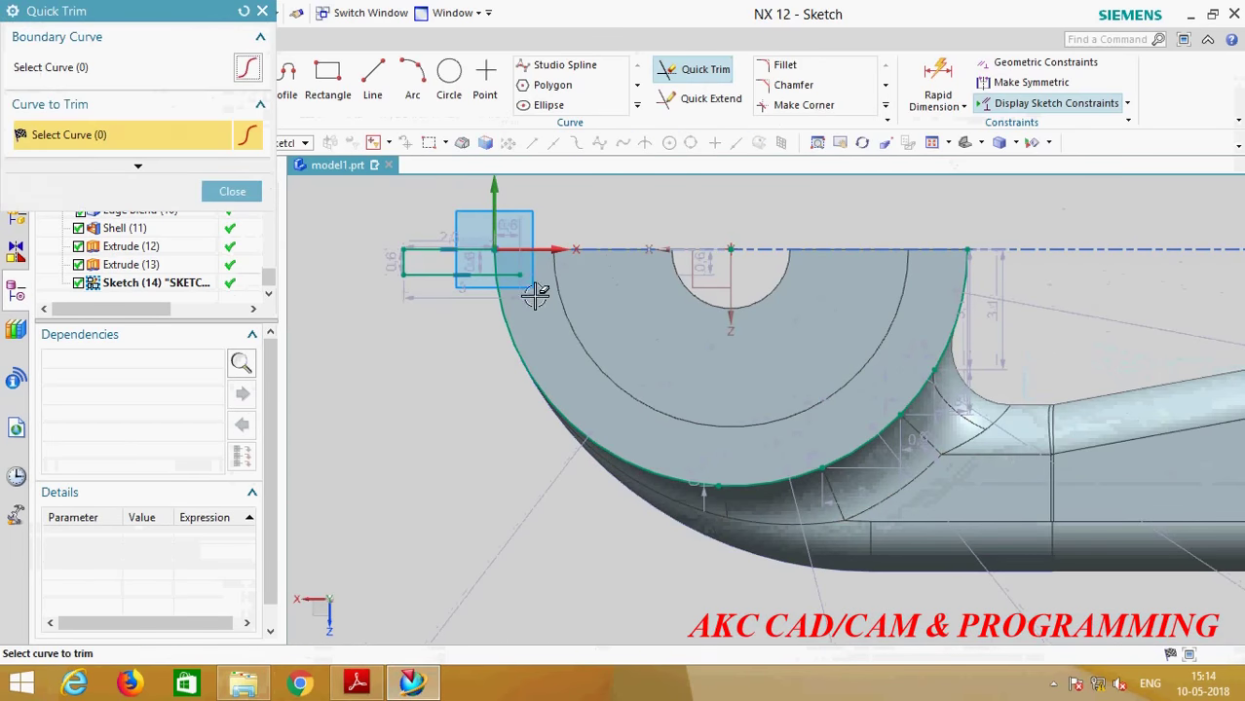
left_click(489, 308)
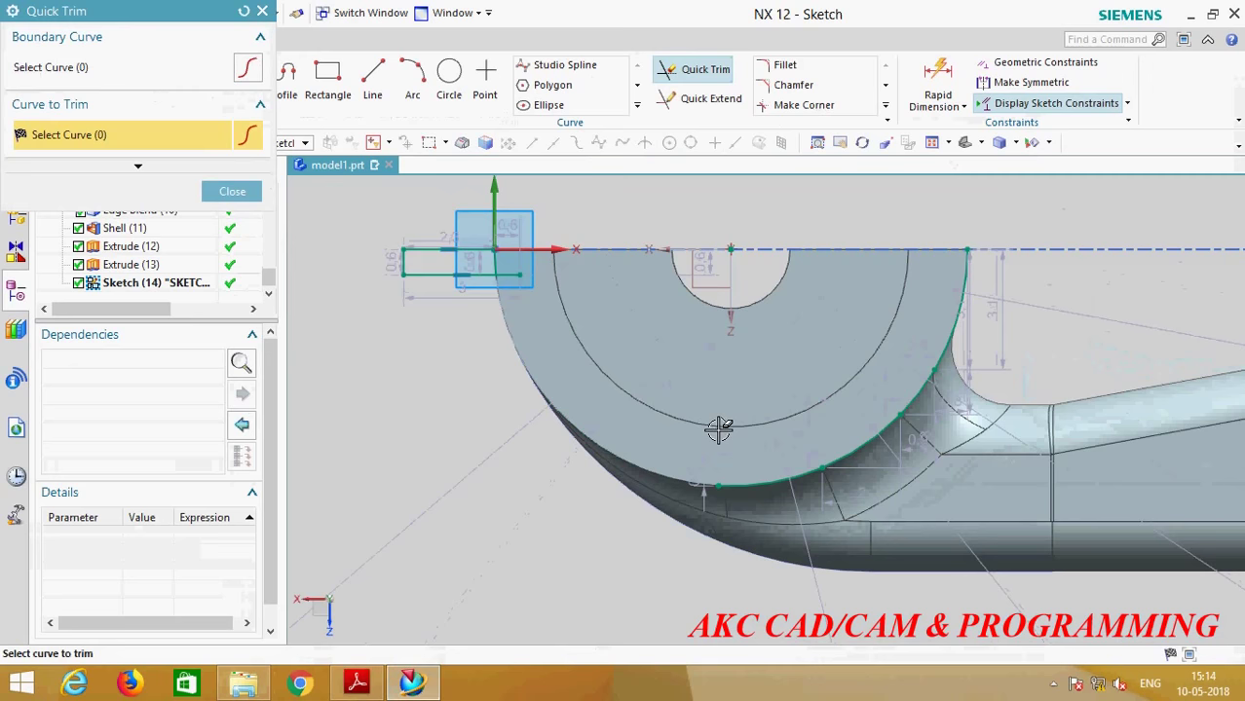
left_click(956, 273)
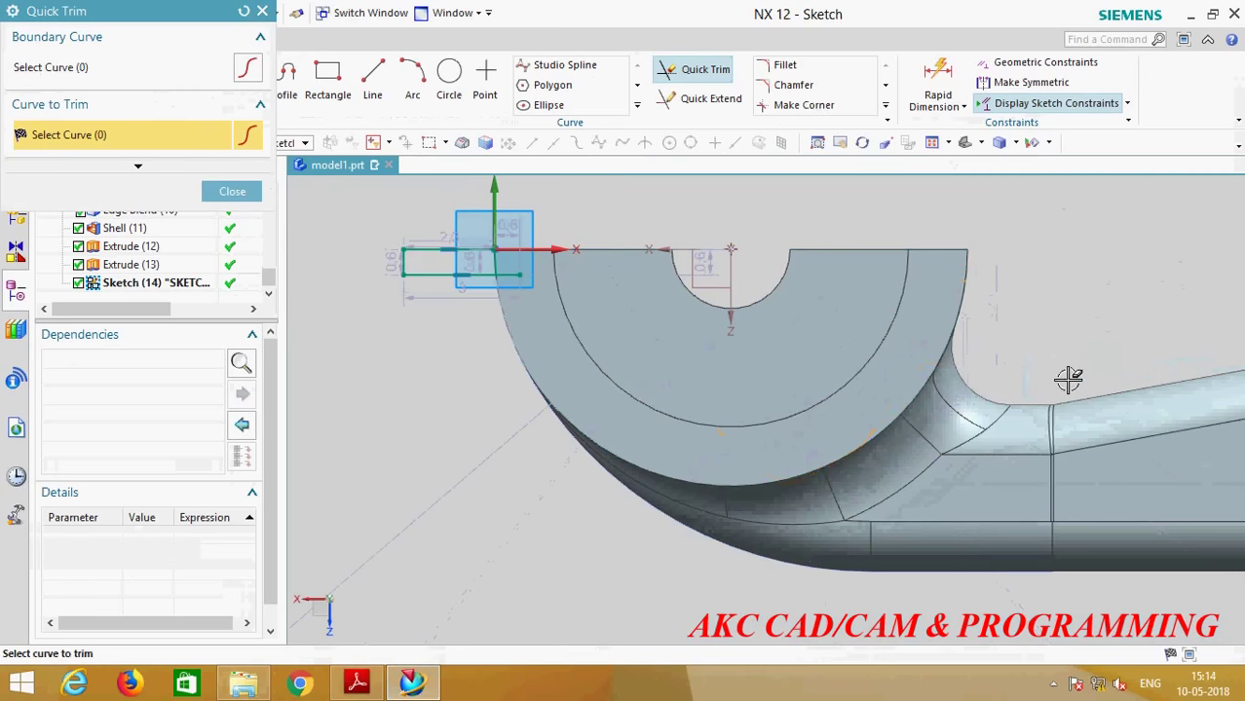
scroll(507, 253, "up", 3)
scroll(598, 438, "down", 3)
left_click(232, 192)
scroll(373, 329, "up", 3)
Step: Change the rectangle's 0.6 height dimension to 0.41
double_click(459, 386)
type(".41")
key("Return")
scroll(745, 376, "up", 5)
scroll(787, 542, "down", 3)
left_click(232, 551)
left_click(721, 72)
scroll(694, 360, "down", 3)
scroll(609, 443, "down", 3)
scroll(616, 454, "up", 3)
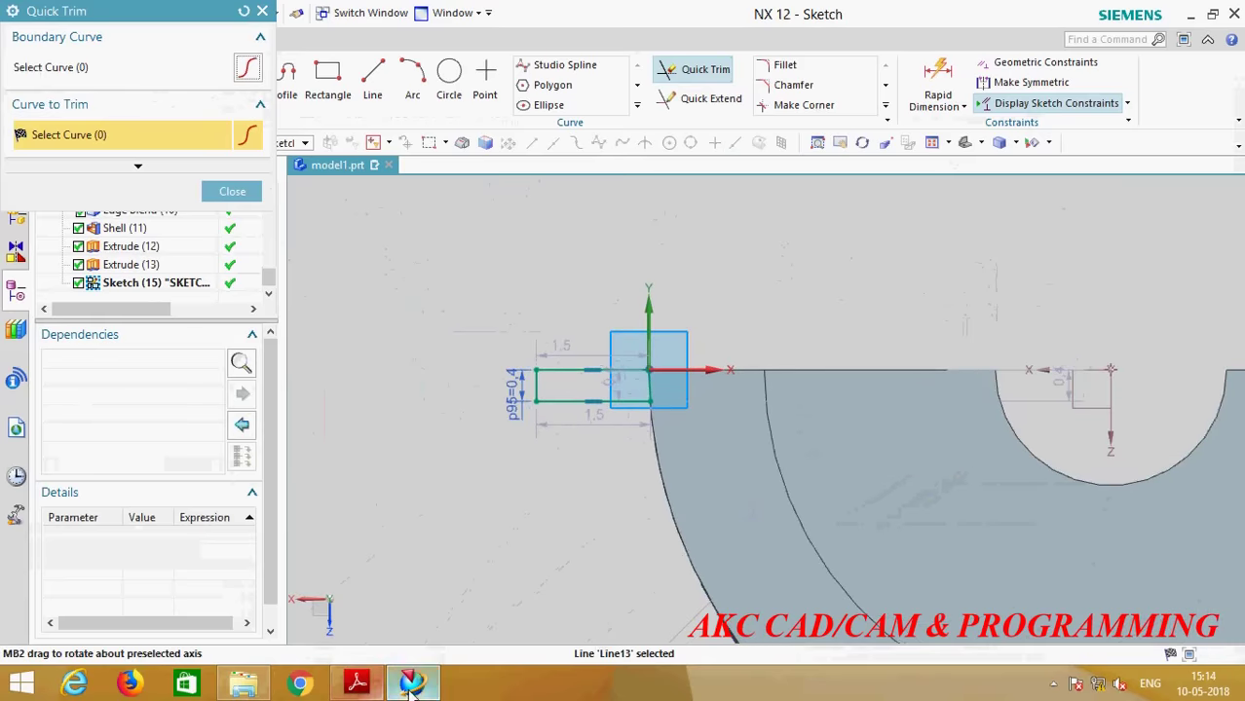
left_click(357, 681)
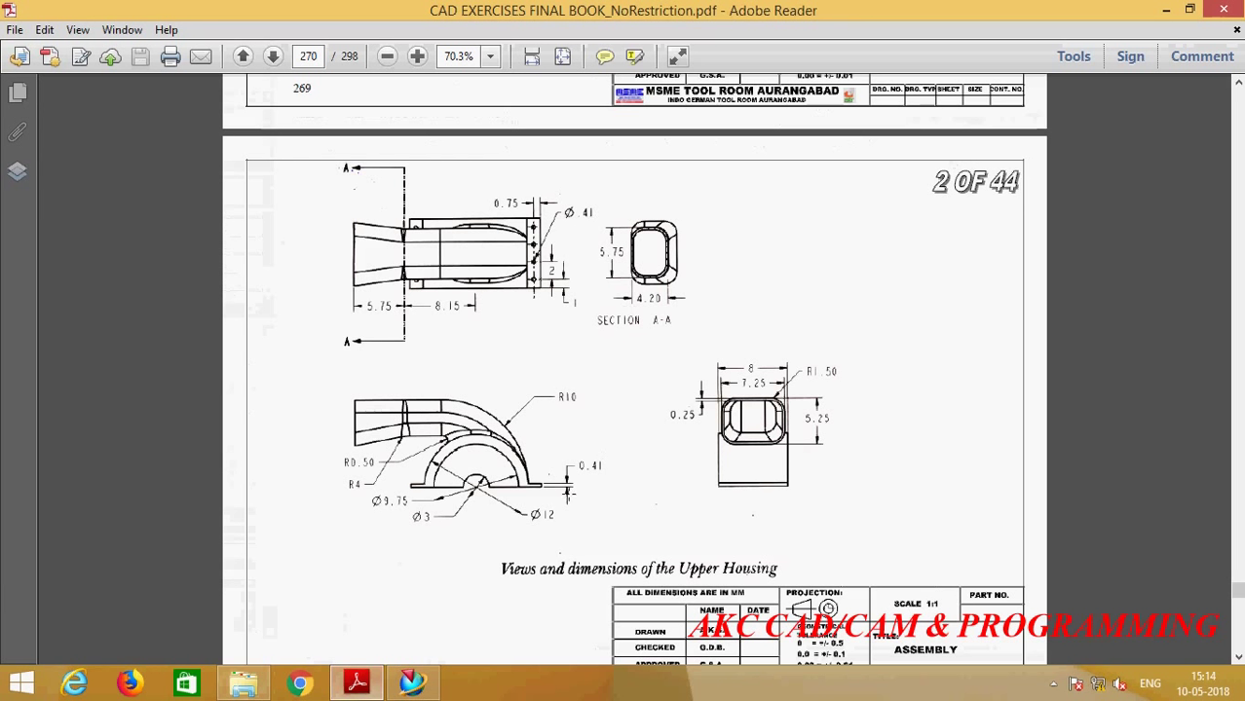
left_click(414, 681)
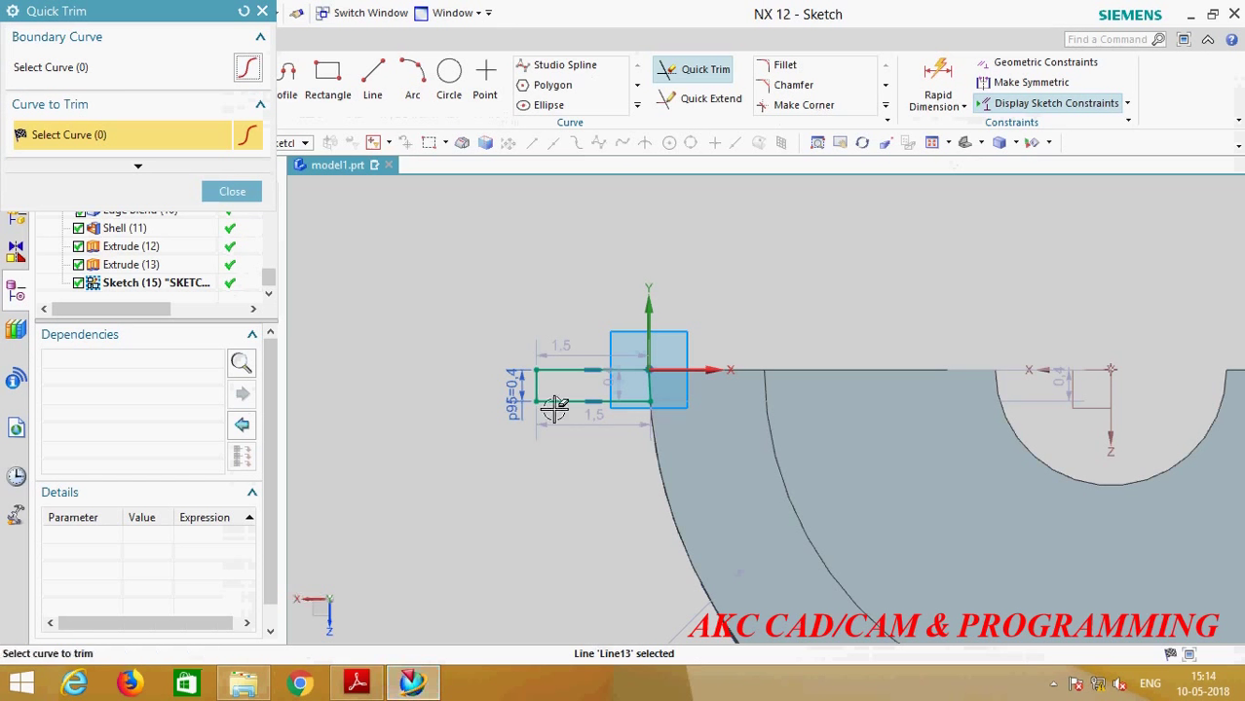
Step: Check the 1.5 width dimension p96 and finish the 1.5 by 0.4 flange sketch
left_click(232, 191)
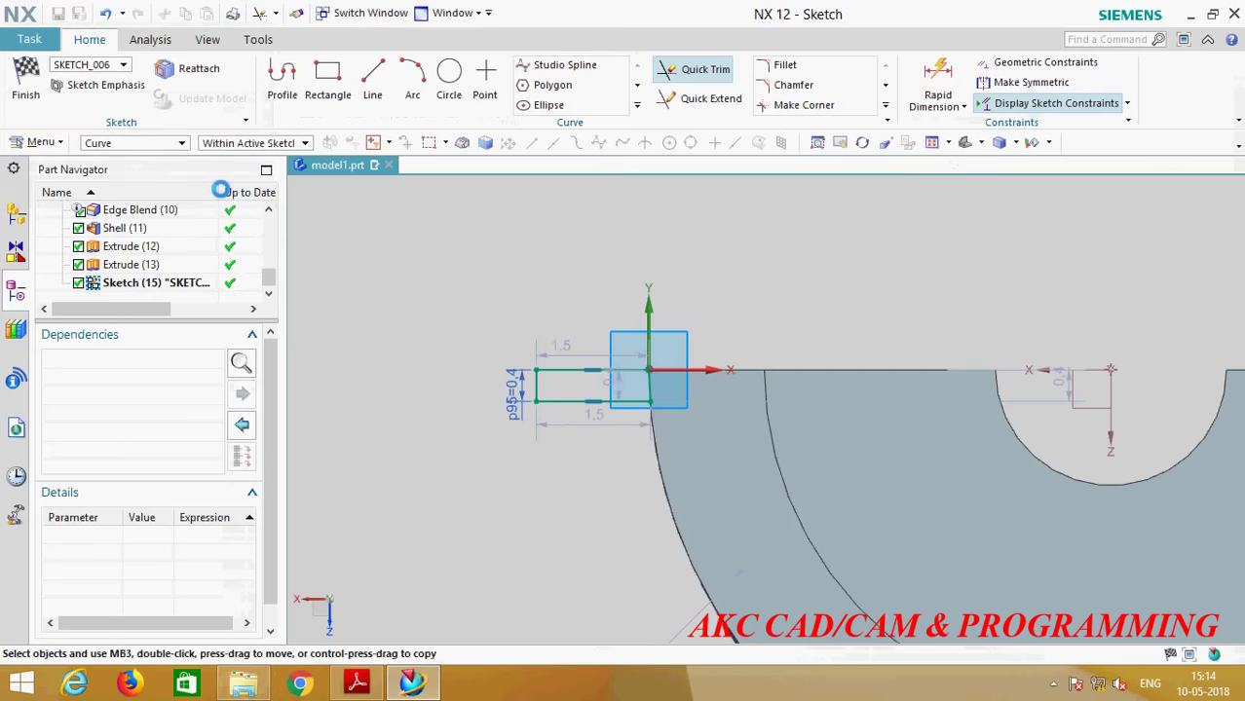
double_click(594, 416)
type("1.5")
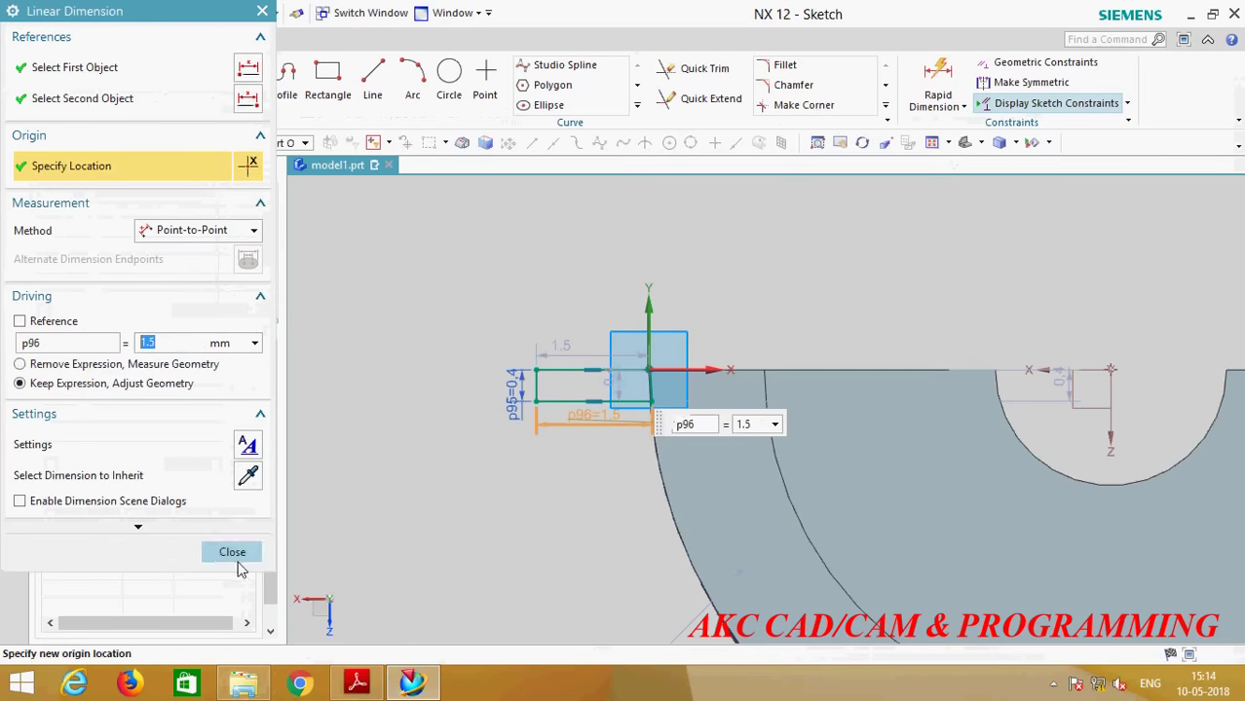
left_click(232, 552)
scroll(626, 426, "up", 4)
scroll(701, 343, "up", 4)
scroll(701, 339, "up", 1)
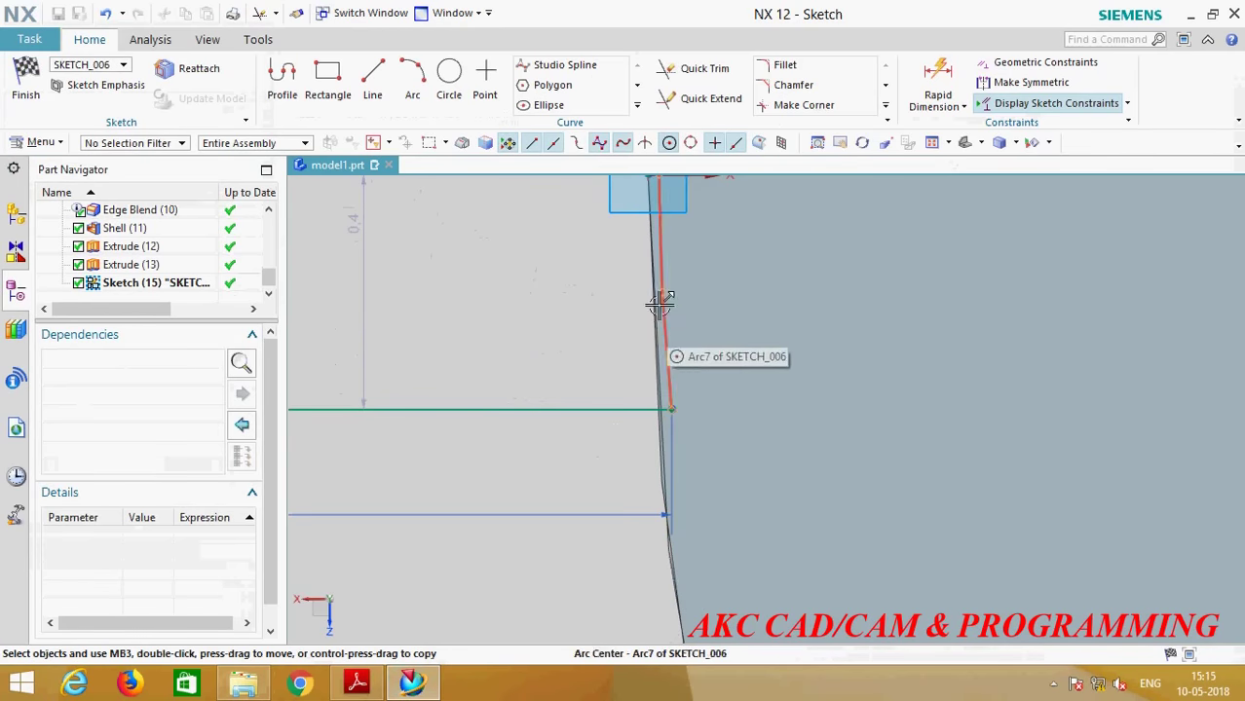
scroll(636, 487, "down", 3)
scroll(639, 479, "down", 2)
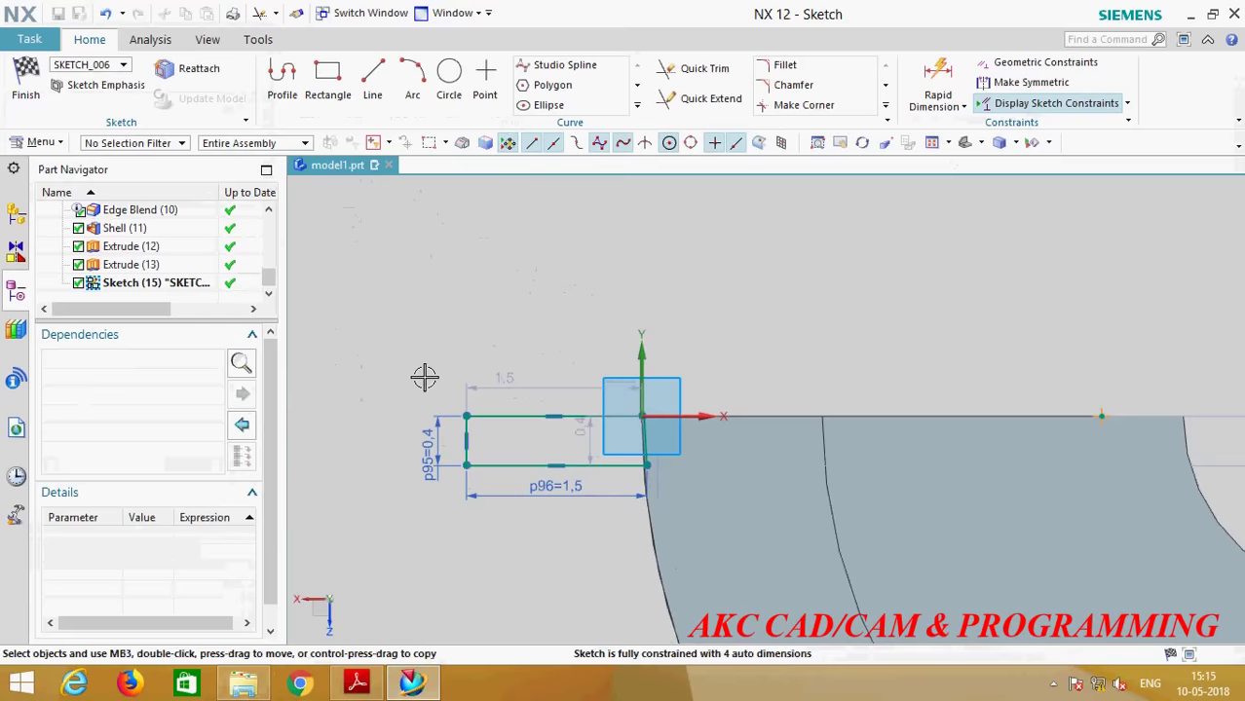
left_click(27, 95)
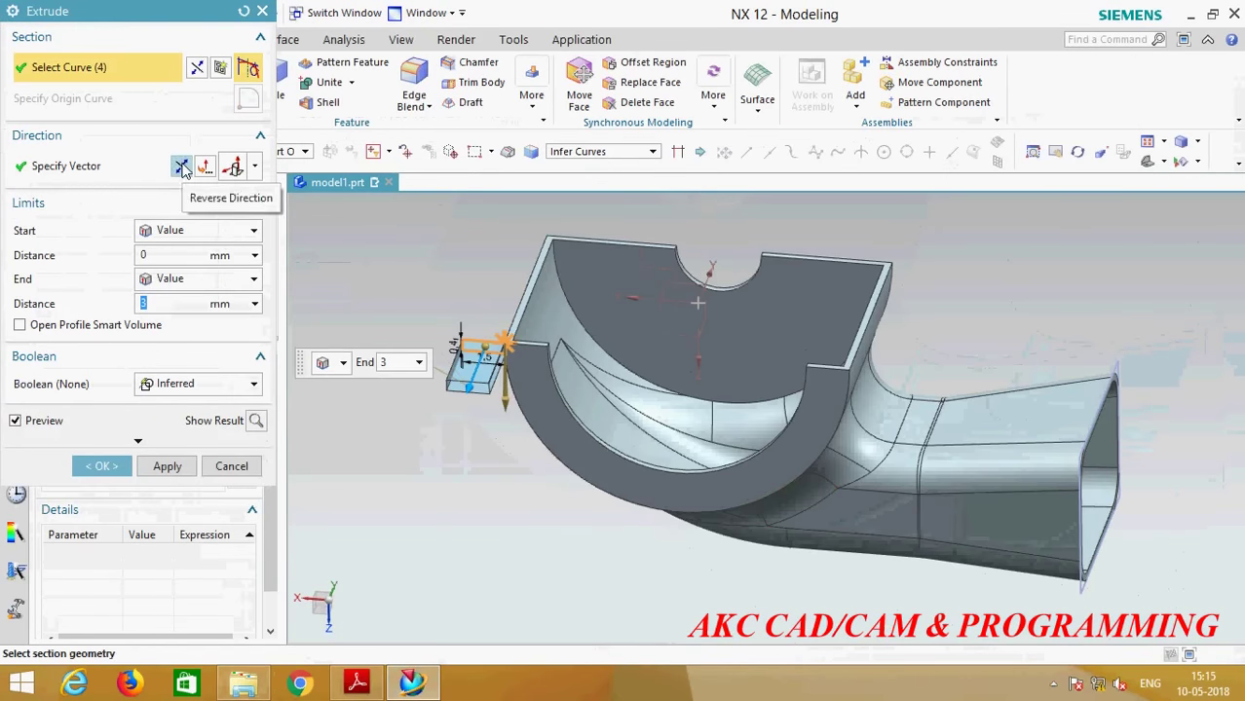
Step: Drag the sketch line's top end onto the origin and finish the sketch
left_click(225, 70)
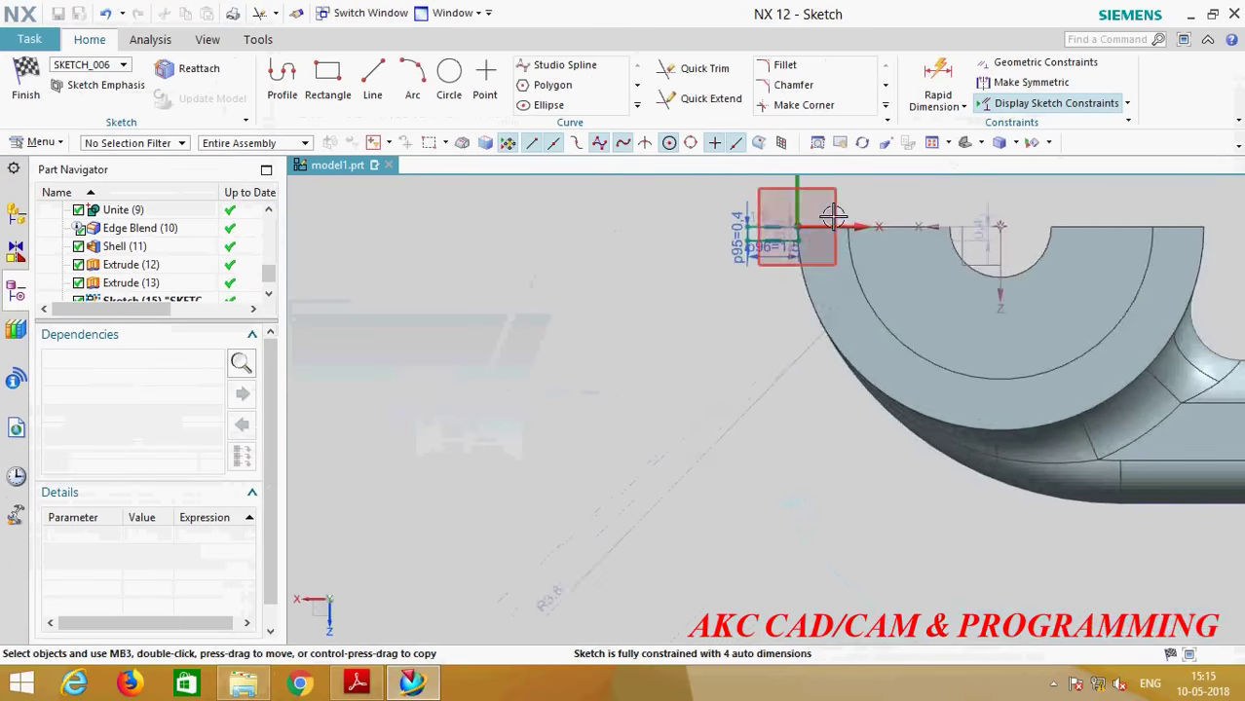
scroll(745, 231, "down", 2)
scroll(710, 235, "down", 2)
scroll(710, 236, "down", 3)
scroll(811, 249, "up", 3)
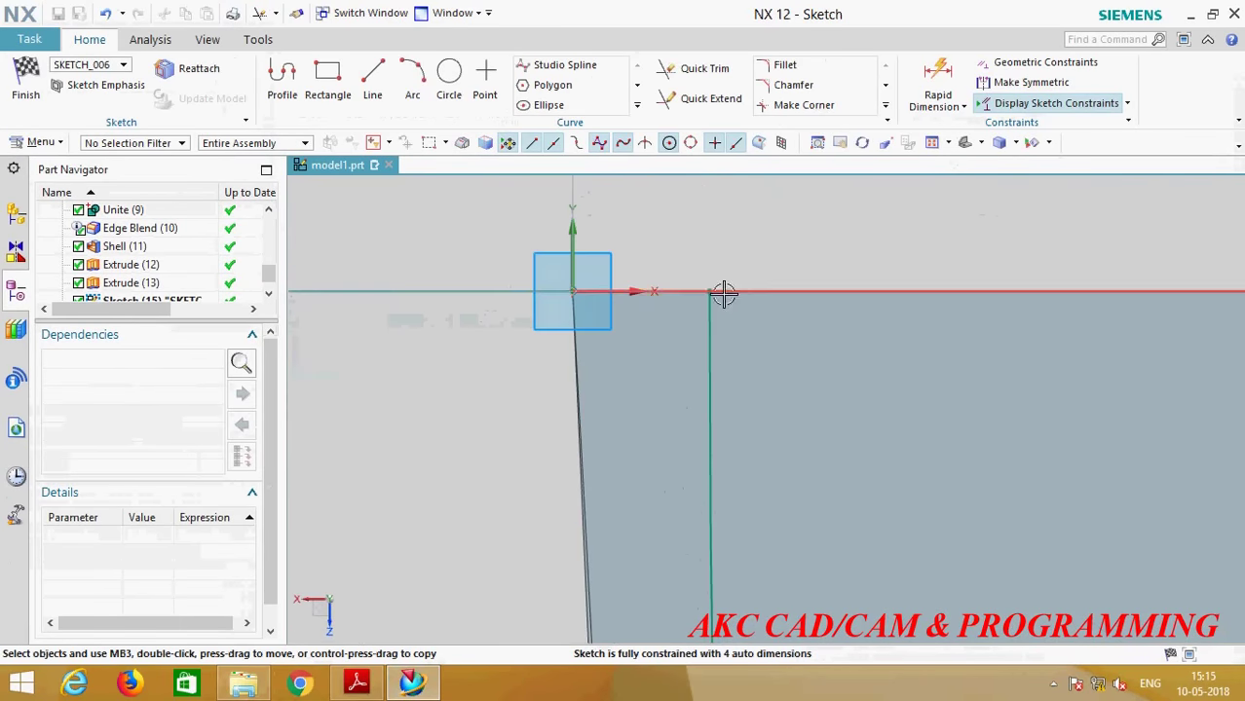
left_click_drag(713, 289, 581, 291)
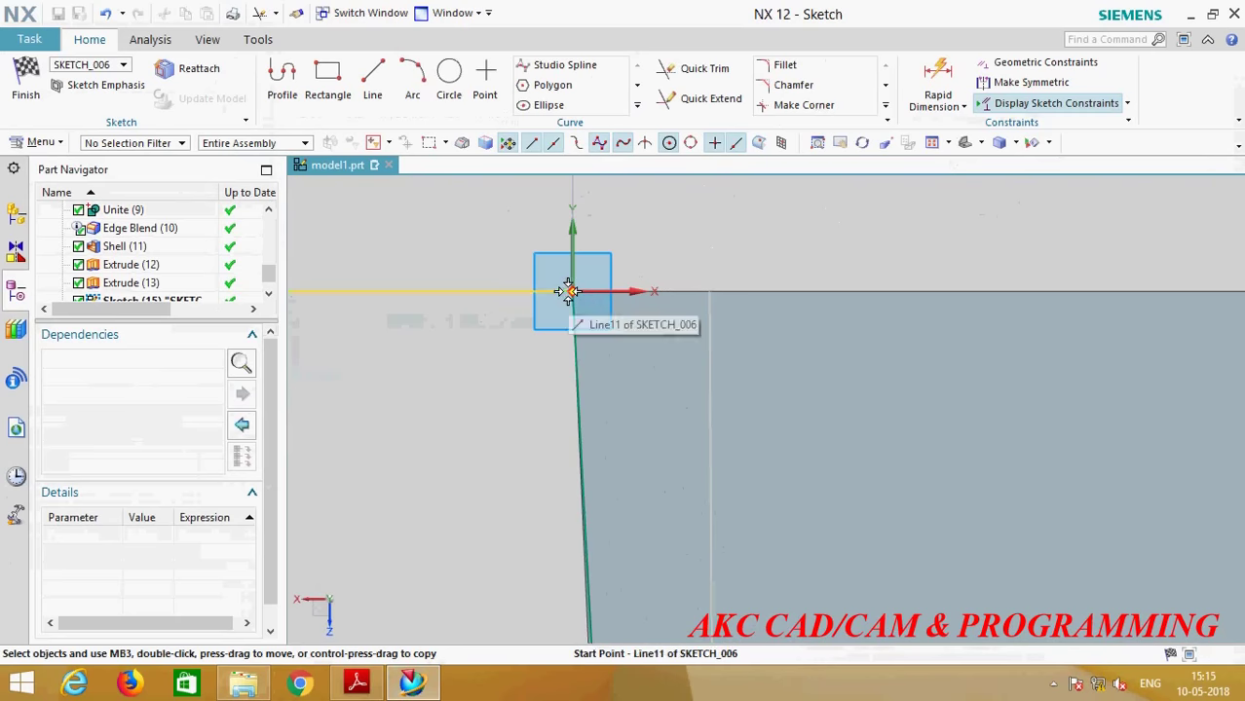
scroll(590, 352, "up", 3)
scroll(577, 356, "up", 2)
scroll(595, 495, "down", 3)
scroll(667, 404, "down", 3)
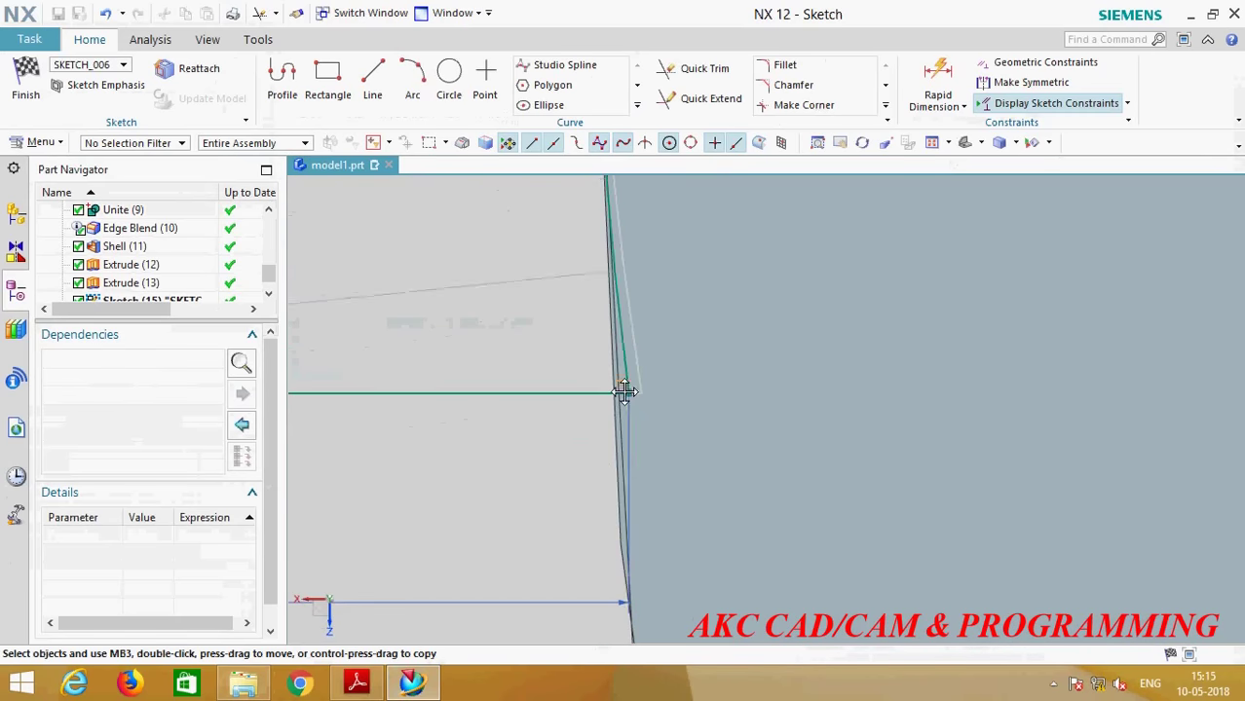
scroll(653, 404, "up", 1)
scroll(658, 417, "up", 3)
left_click(26, 83)
Step: Extrude the flange profile until the selected housing face
scroll(521, 477, "up", 3)
left_click(212, 279)
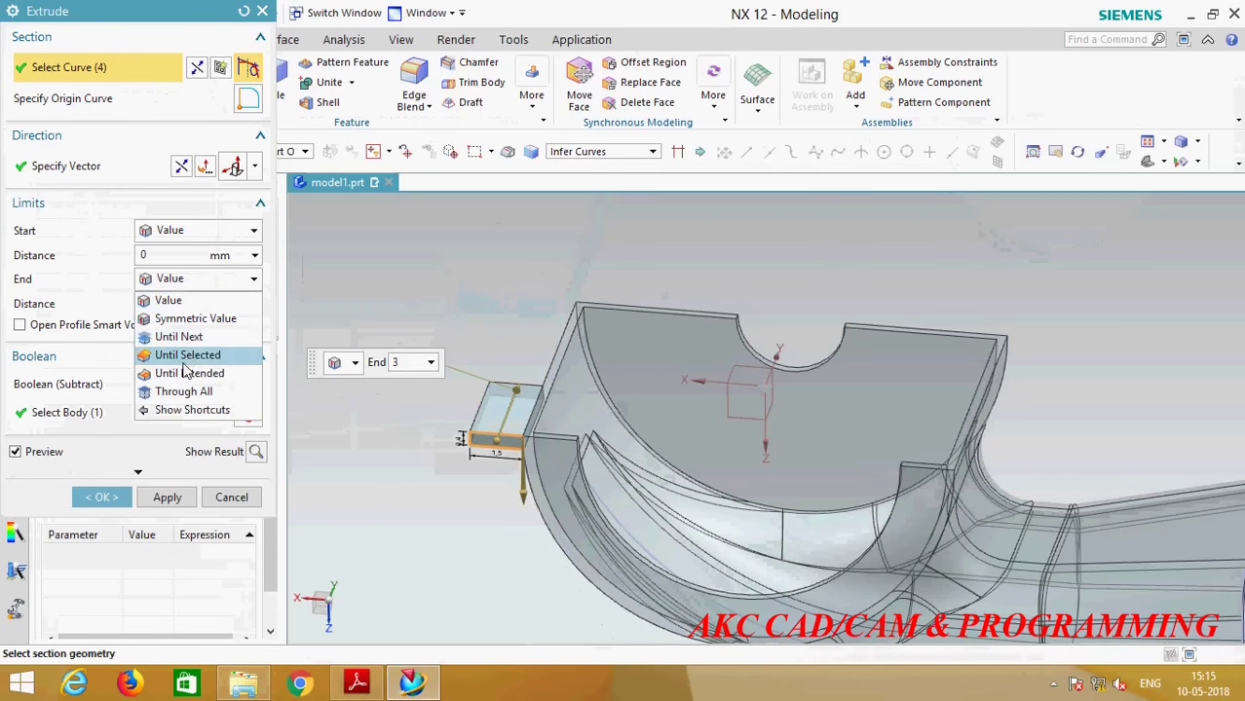
left_click(189, 373)
middle_click_drag(486, 267, 904, 508)
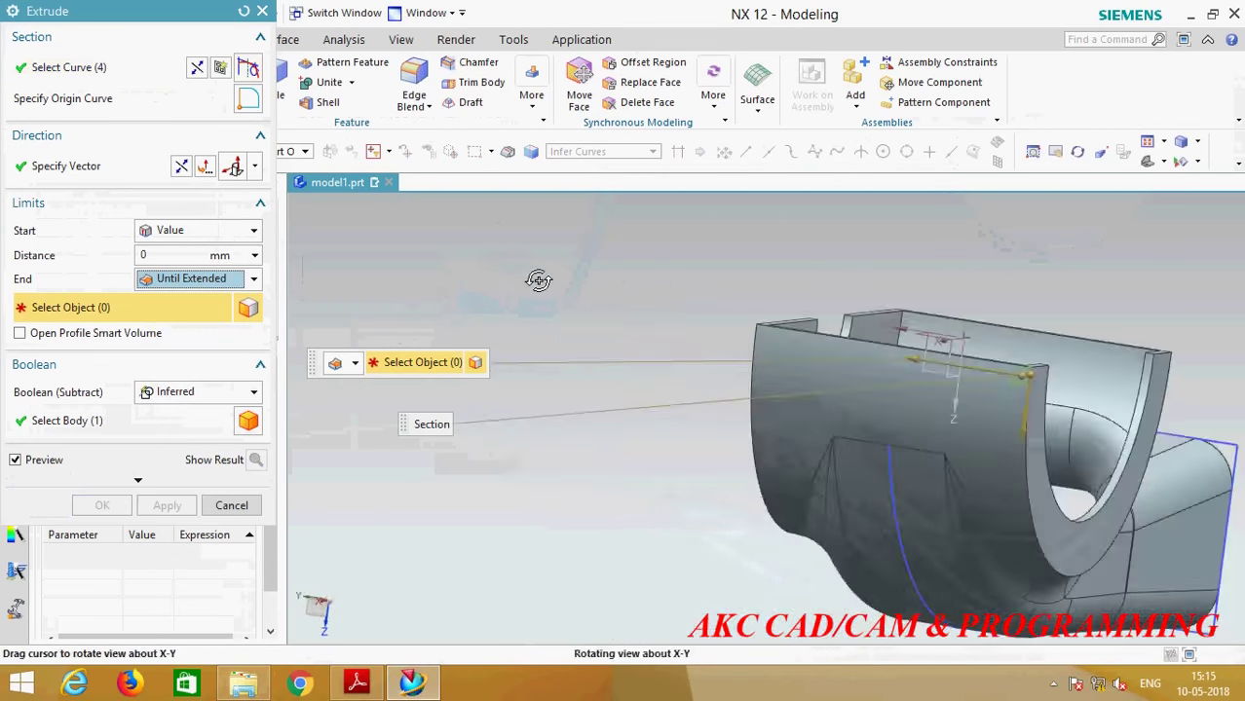
left_click(1000, 516)
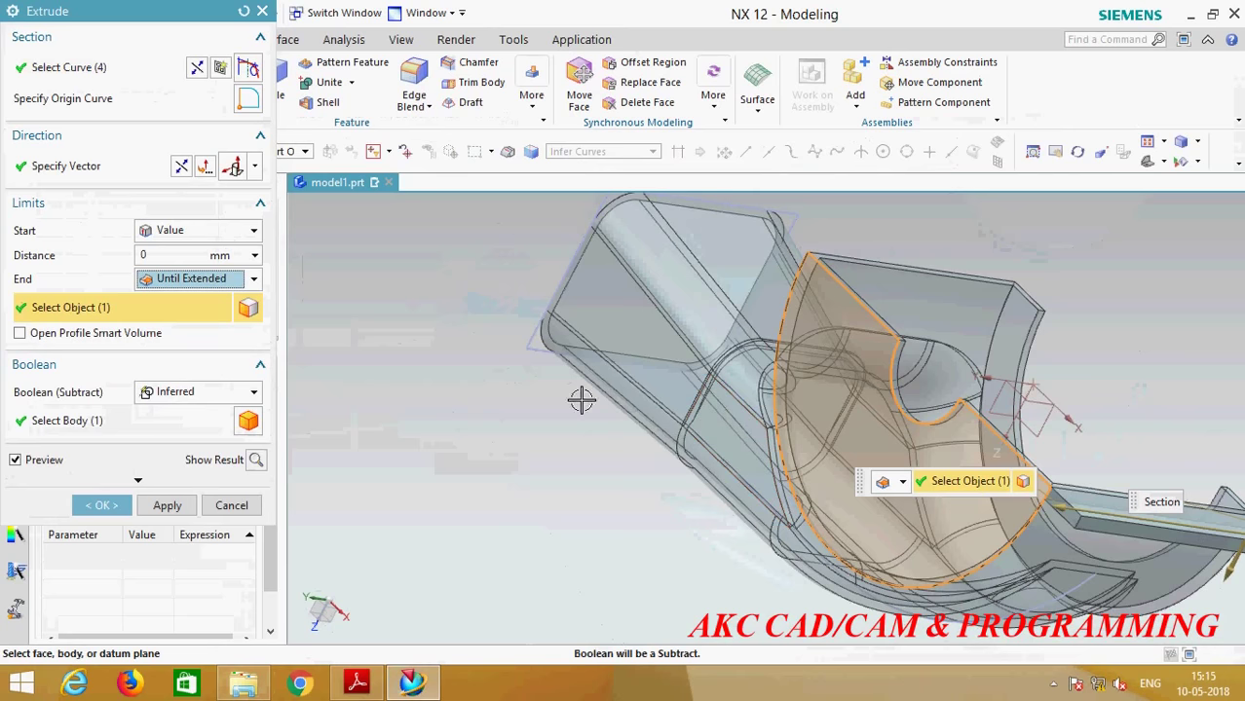
left_click(164, 507)
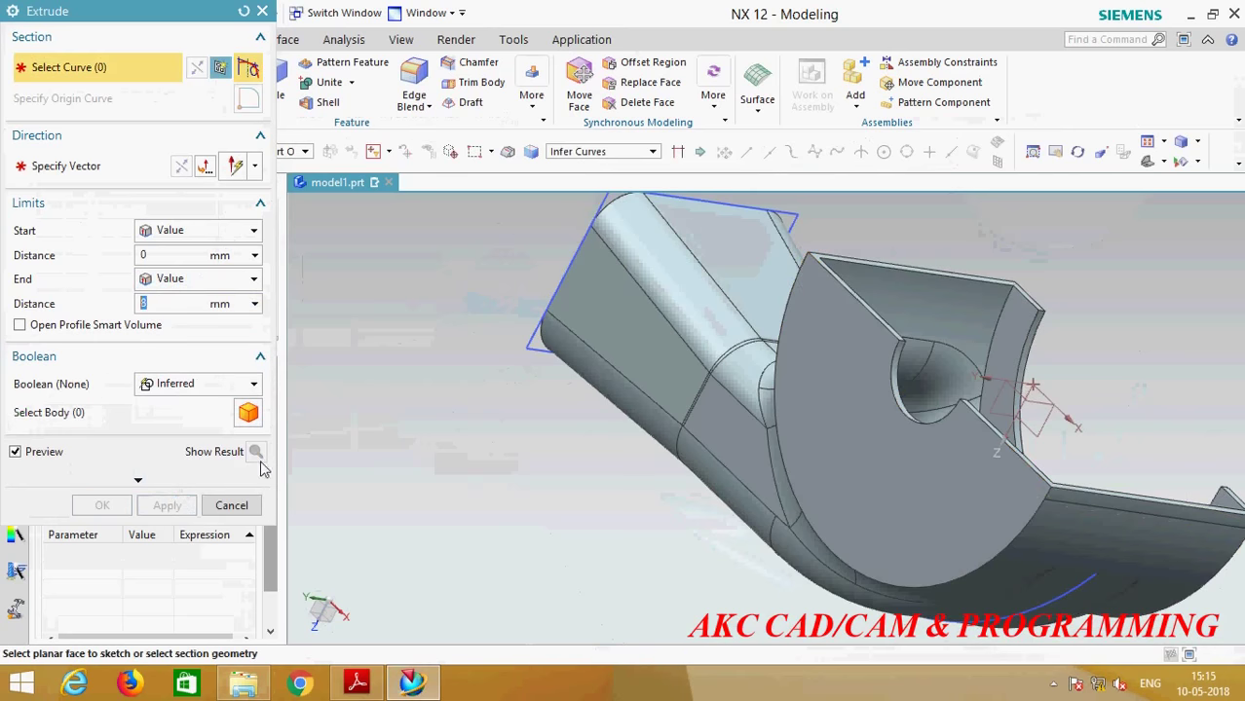
Step: Edit Extrude (15) so its Boolean is None
left_click(224, 384)
left_click(190, 407)
left_click(232, 465)
scroll(502, 470, "down", 3)
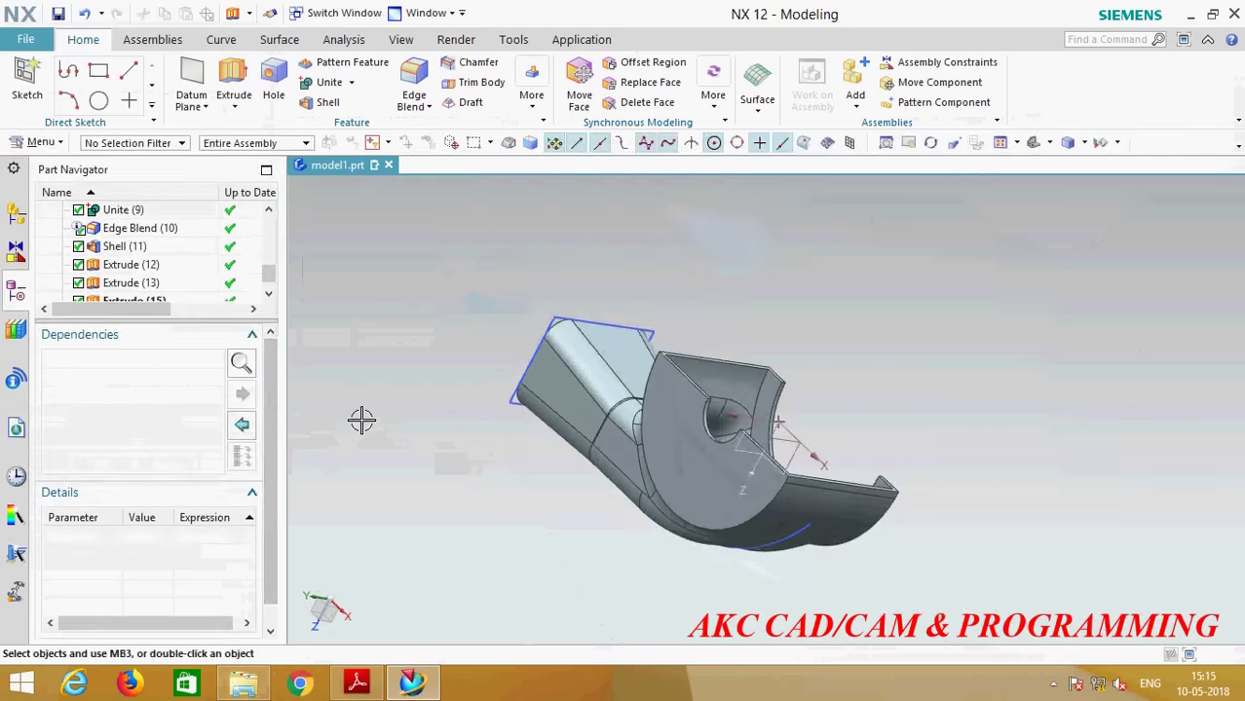
scroll(269, 281, "down", 1)
double_click(155, 281)
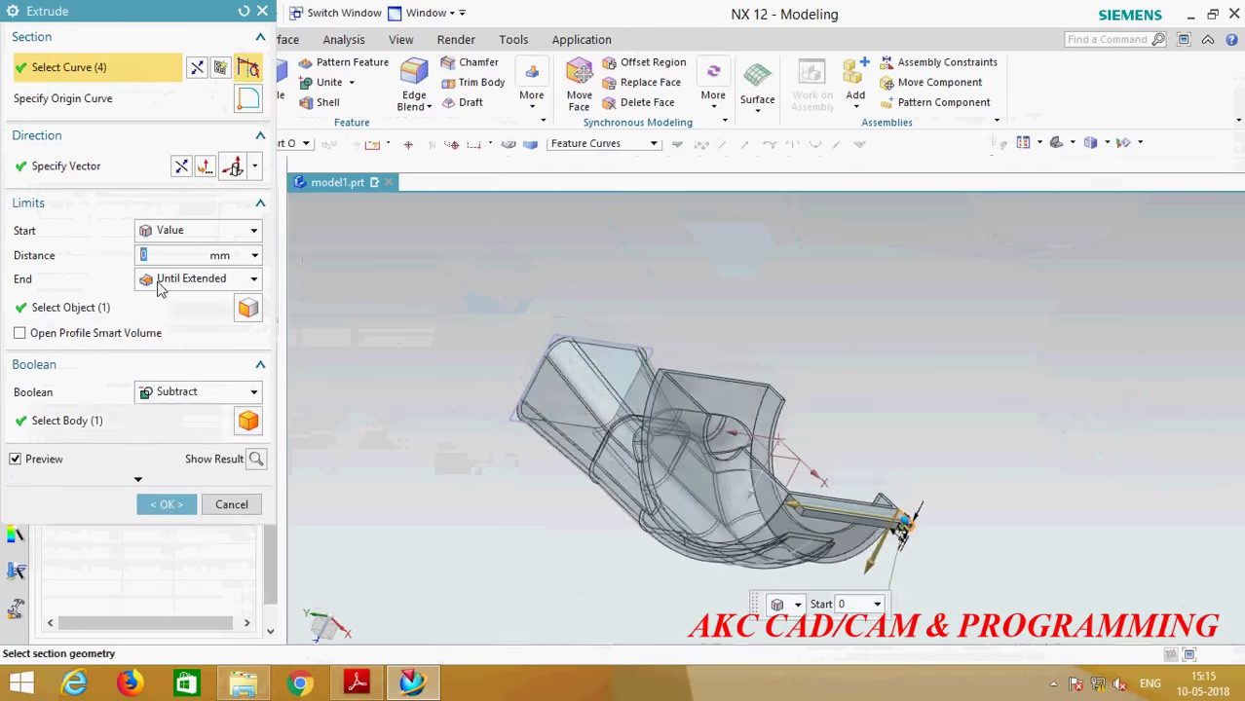
left_click(180, 391)
left_click(169, 414)
left_click(167, 503)
mouse_move(339, 519)
middle_mouse_down()
mouse_move(435, 472)
mouse_move(356, 503)
middle_mouse_up()
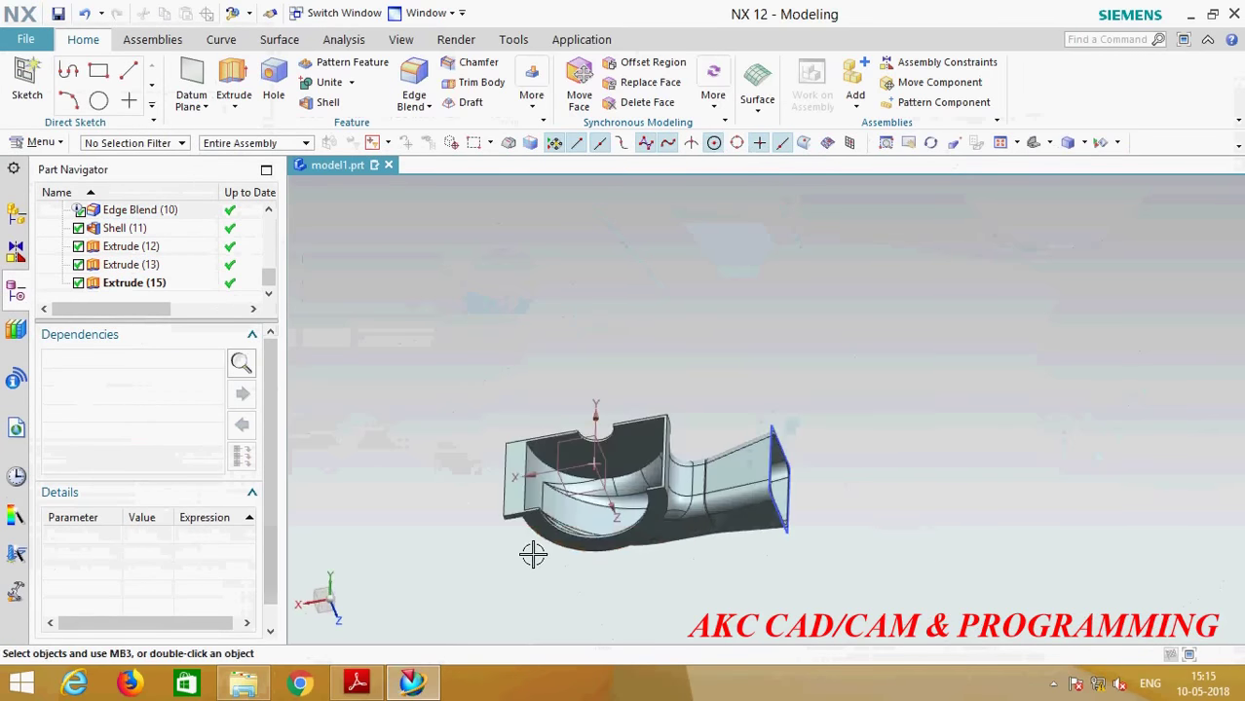
Step: Cancel Mirror Feature and begin an extrusion sketched on the flange's planar face
middle_click_drag(620, 471, 439, 403)
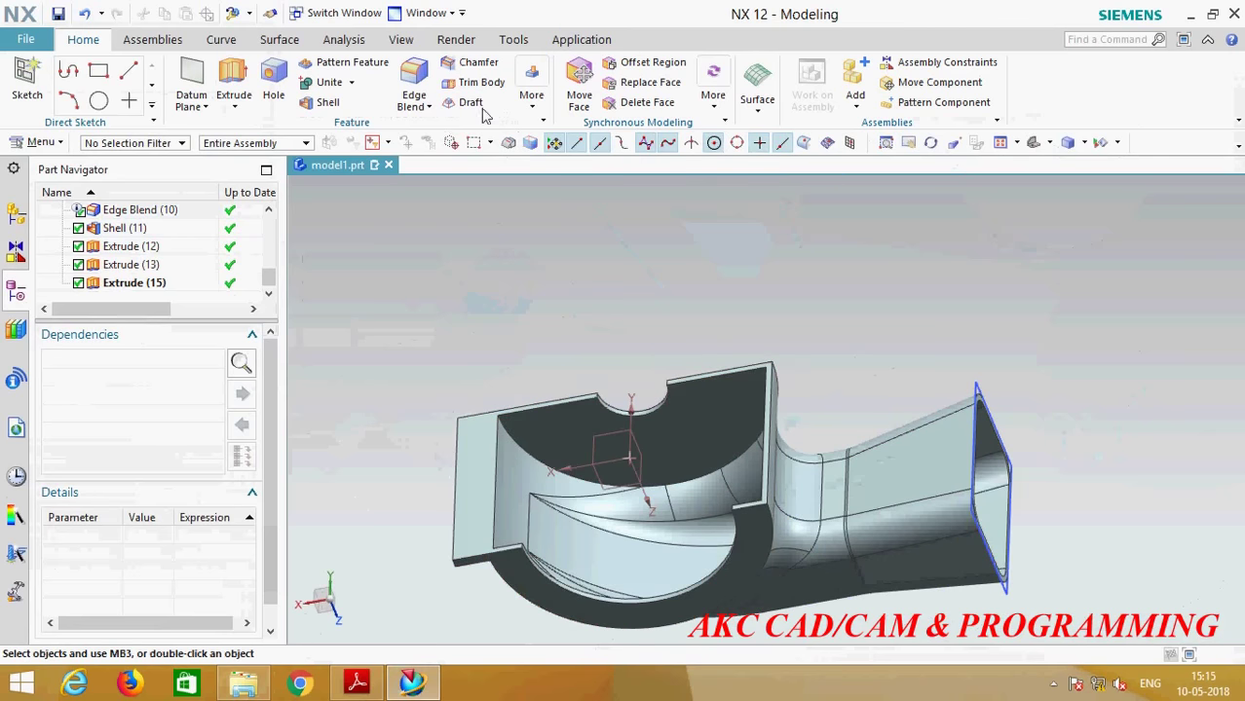
left_click(531, 98)
left_click(667, 288)
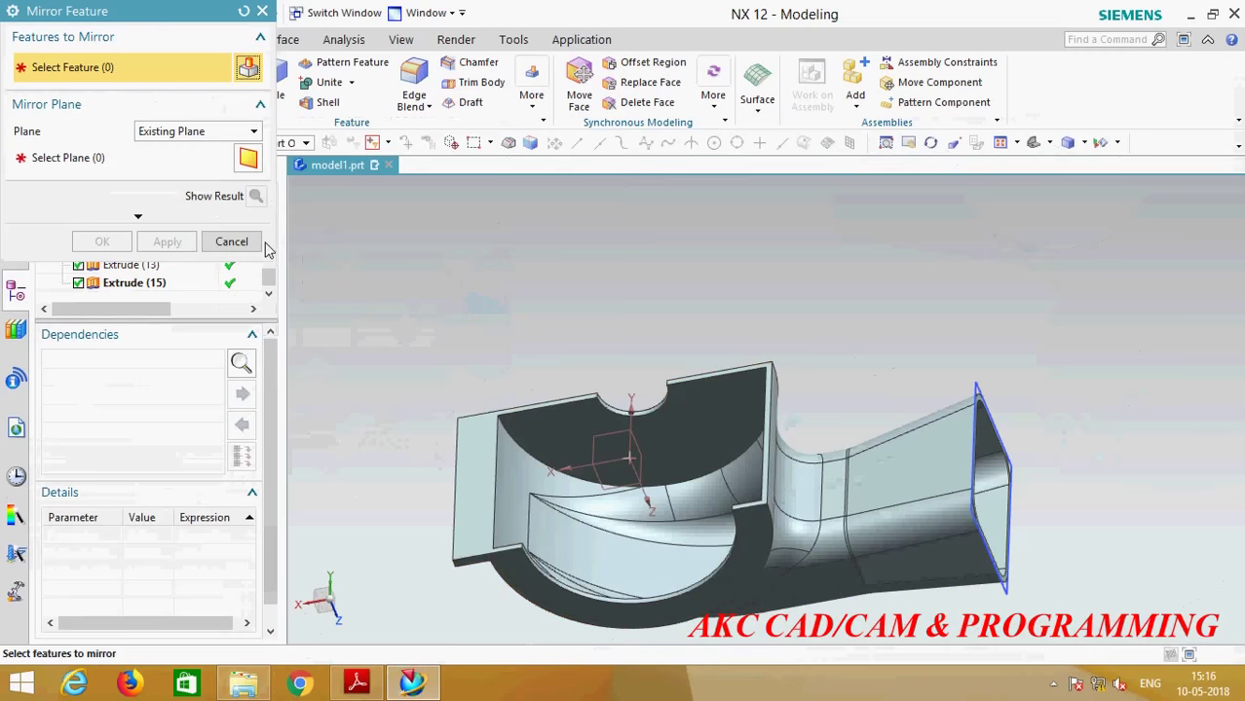
left_click(232, 242)
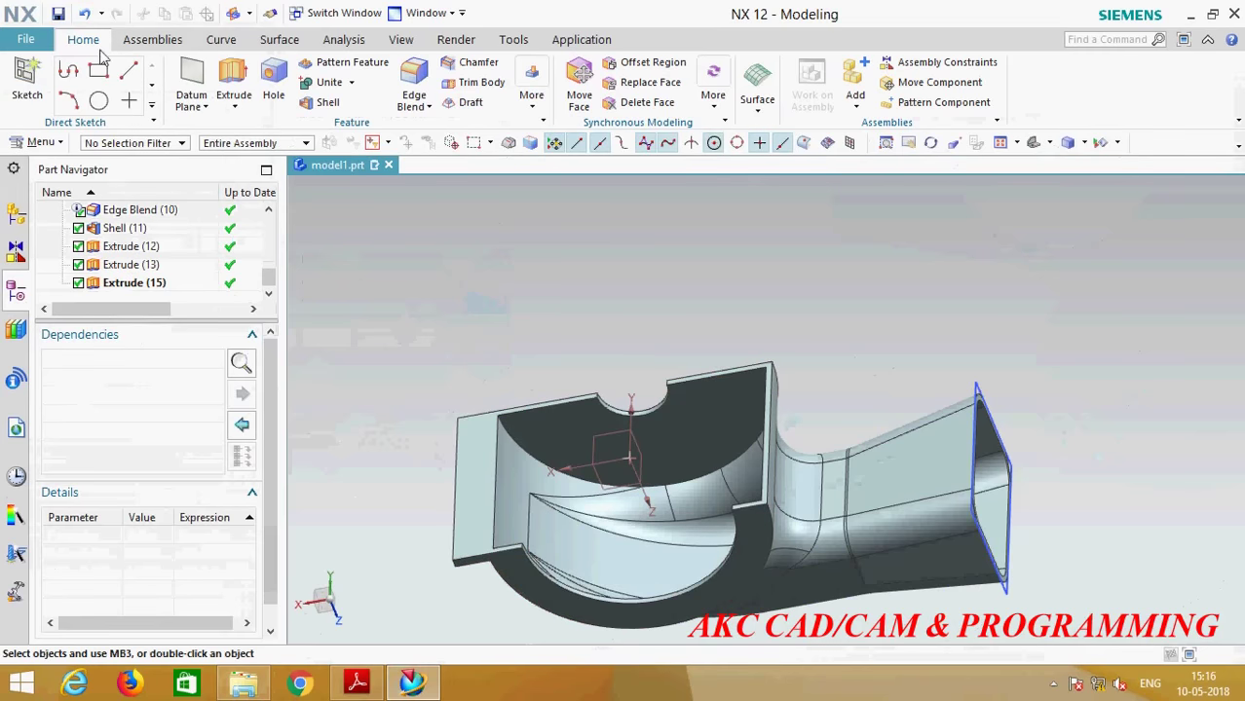
left_click(231, 76)
left_click(466, 476)
Step: Draw a small circle near the flange corner
left_click(449, 76)
scroll(562, 463, "up", 3)
left_click(569, 464)
left_click(570, 448)
left_click(174, 12)
scroll(590, 433, "up", 3)
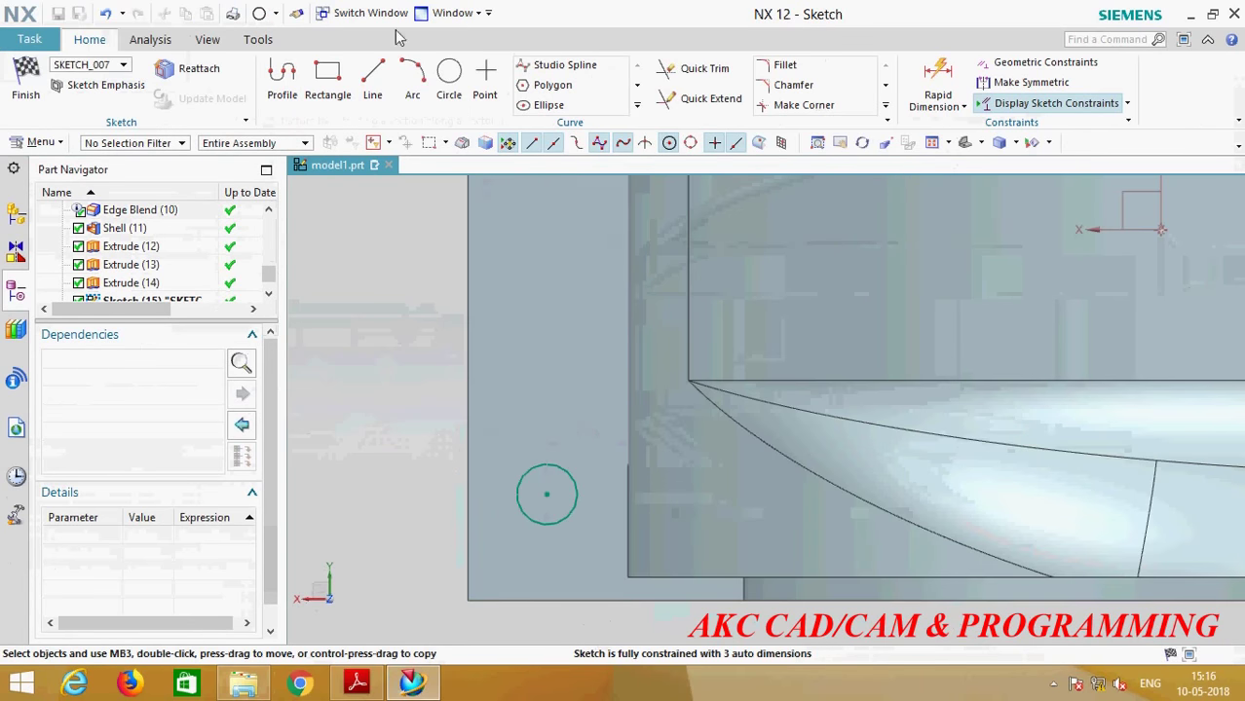
Step: Dimension the circle centre 0.8 from the flange edge and from the bottom edge
left_click(938, 86)
left_click(466, 518)
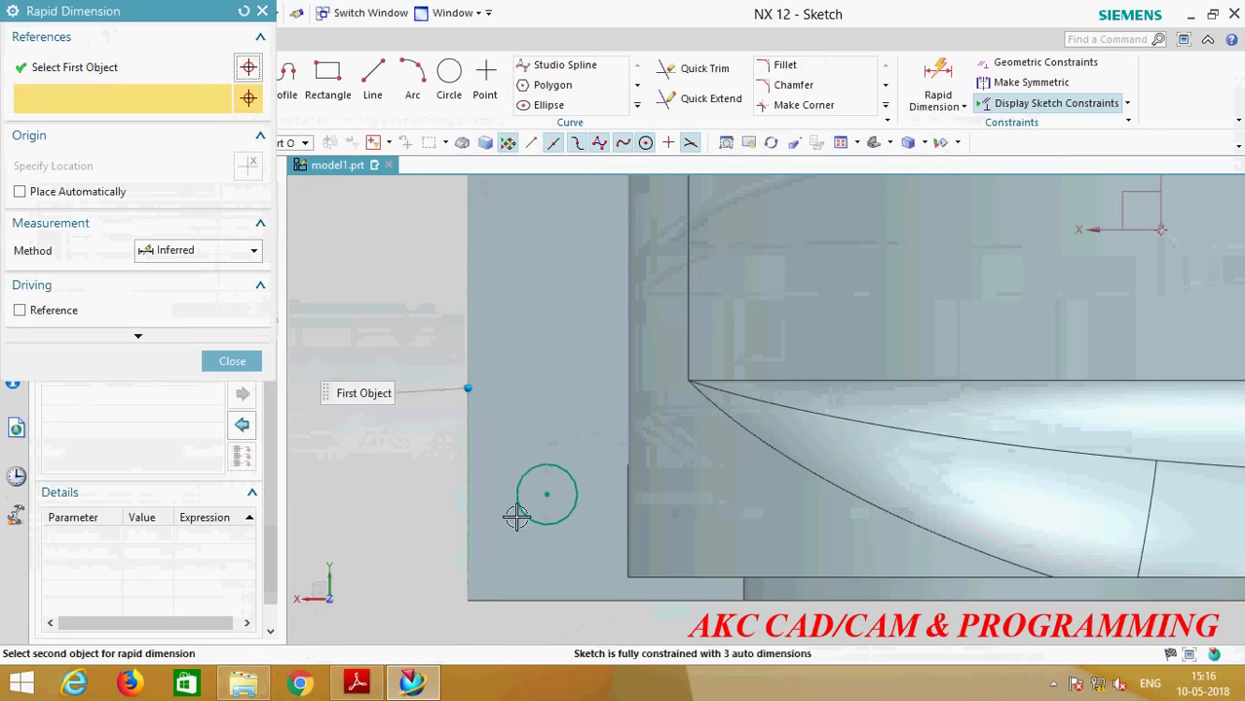
left_click(546, 496)
left_click(518, 626)
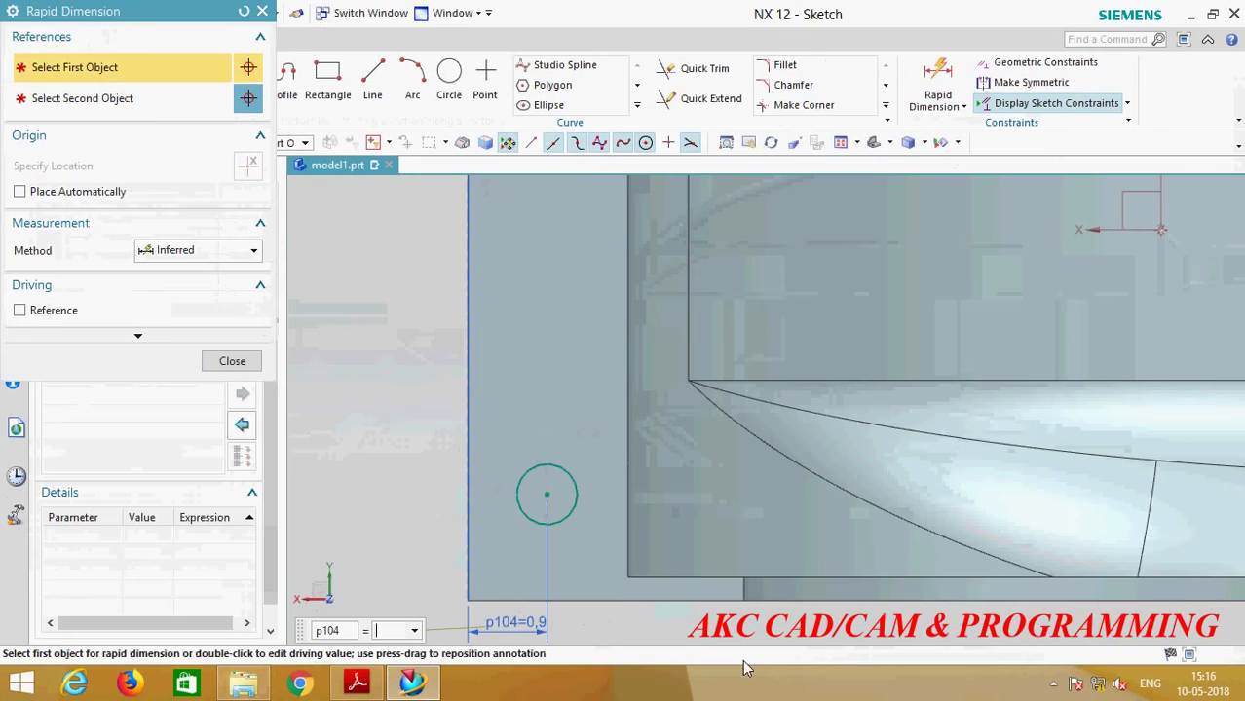
type(".75")
key("Return")
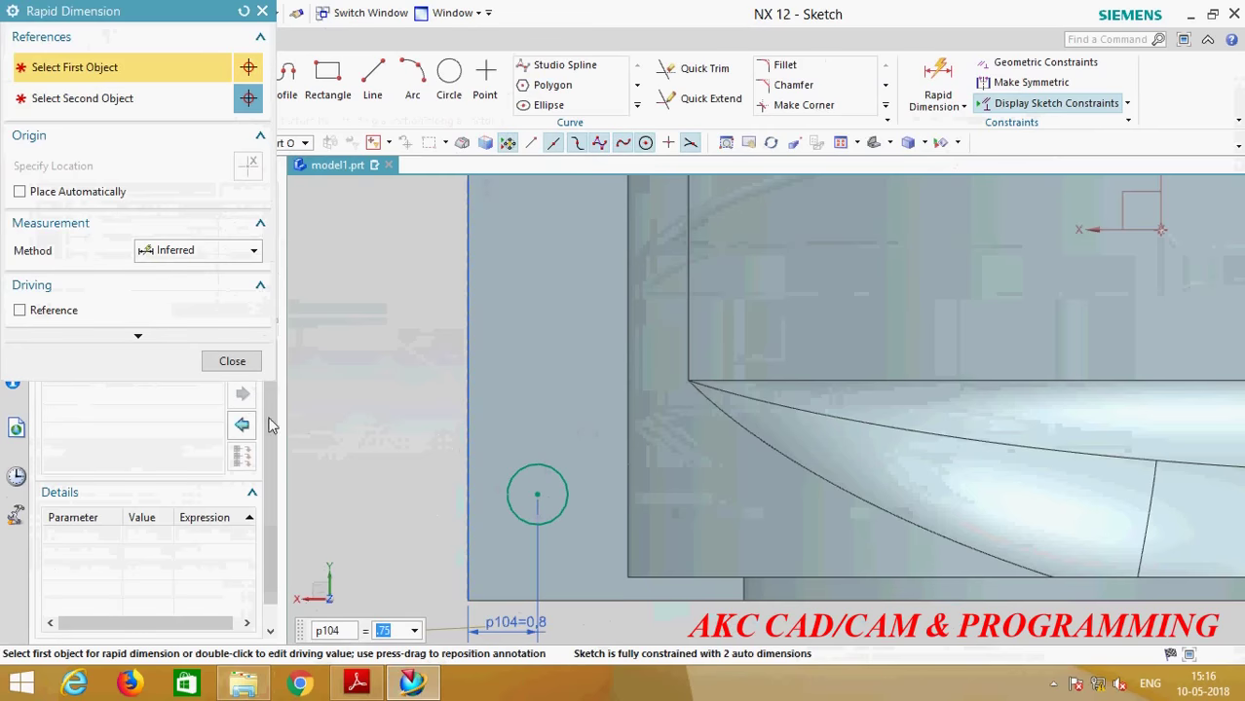
left_click(232, 362)
scroll(467, 481, "up", 2)
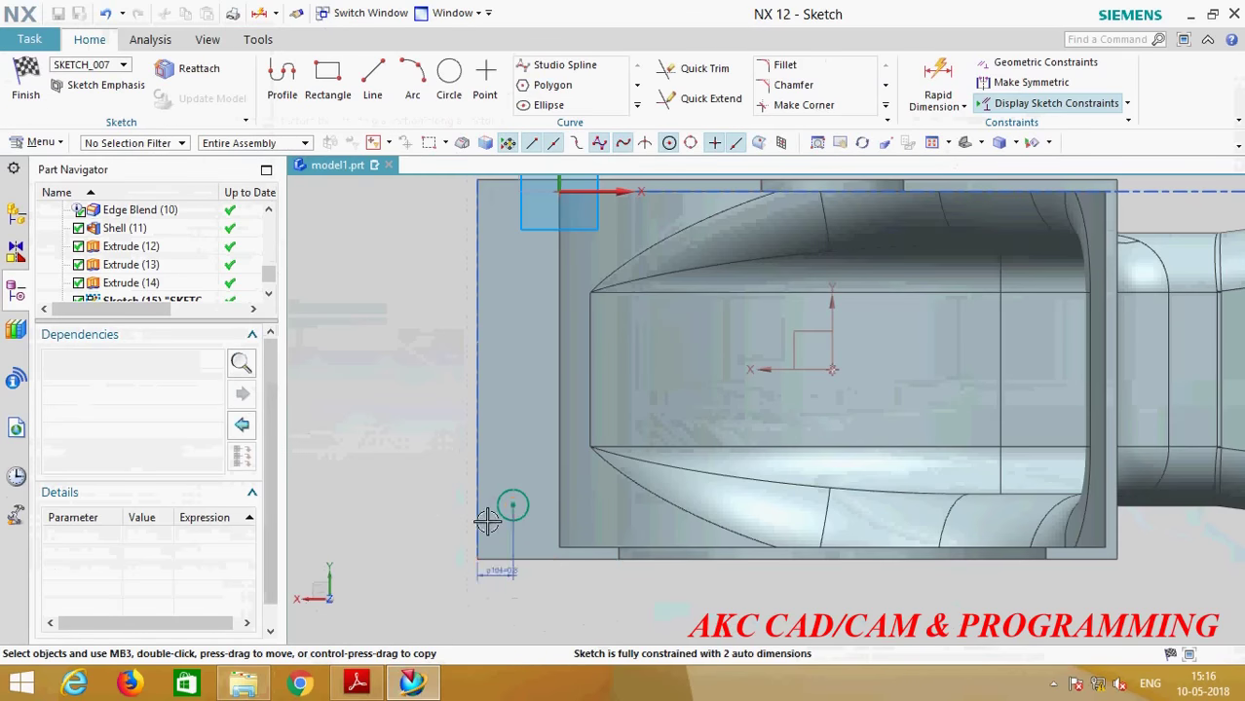
left_click(514, 504)
left_click(534, 556)
left_click(926, 73)
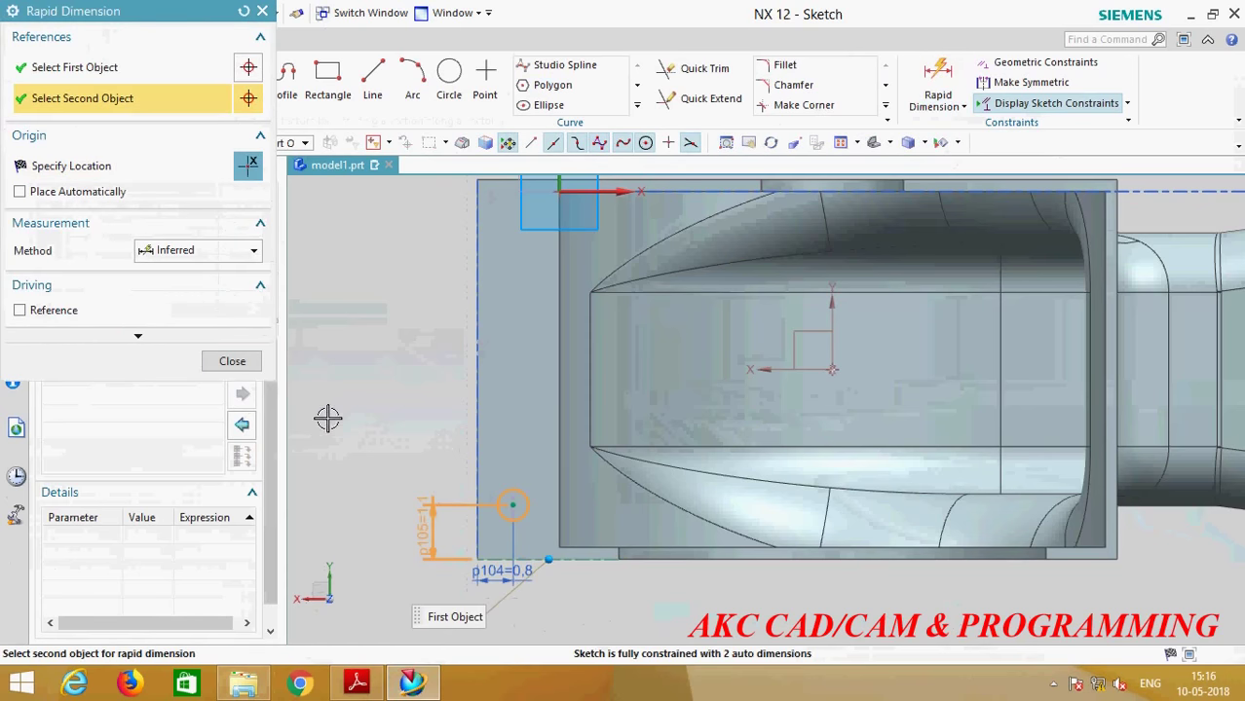
left_click(234, 364)
Step: Edit the circle's diameter dimension and look up the Upper Housing drawing in Adobe Reader
scroll(509, 472, "down", 2)
scroll(477, 468, "up", 1)
scroll(482, 458, "down", 3)
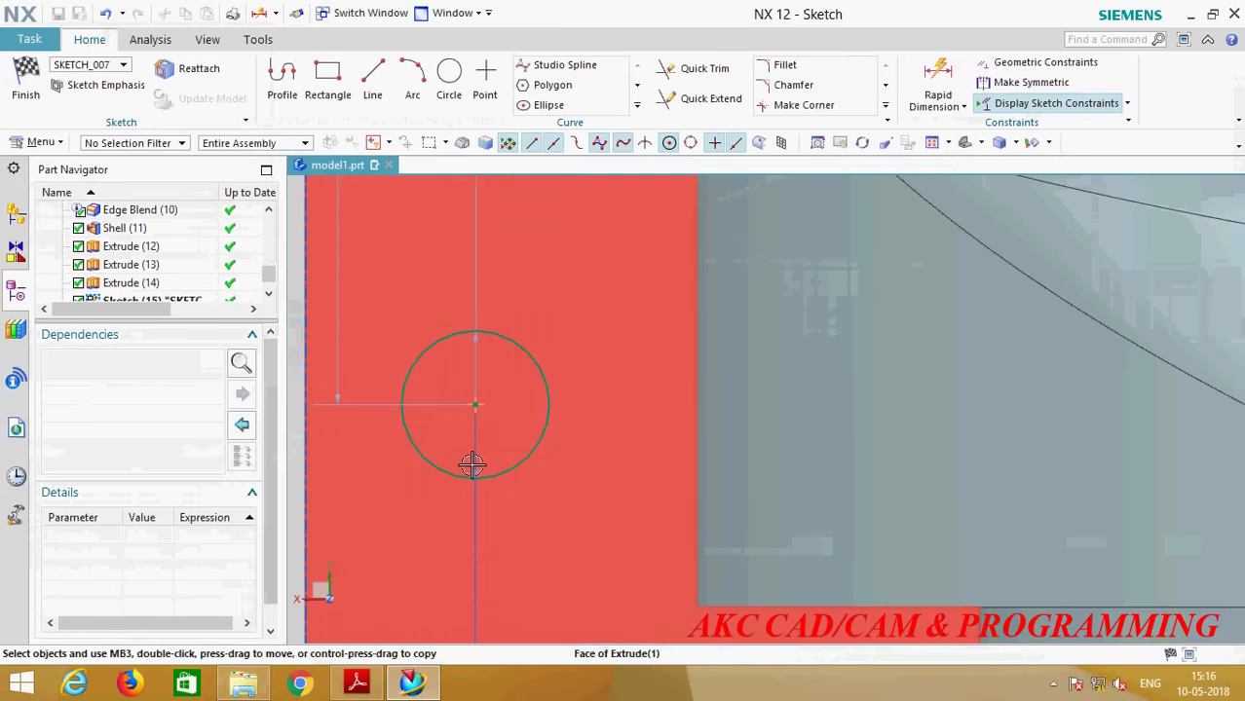
double_click(475, 463)
scroll(523, 451, "up", 3)
scroll(523, 450, "up", 2)
left_click(359, 684)
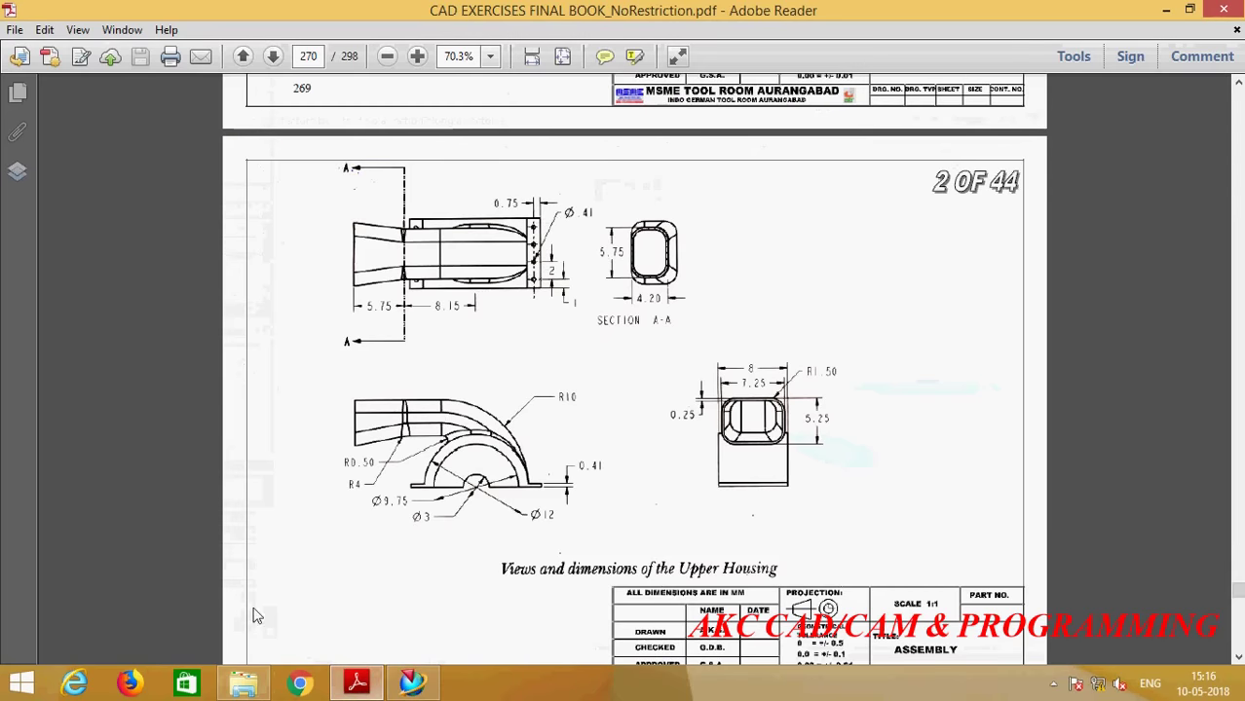
Step: Set the flange circle's diameter to 0.41, matching the drawing's Ø0.41 hole
left_click(410, 686)
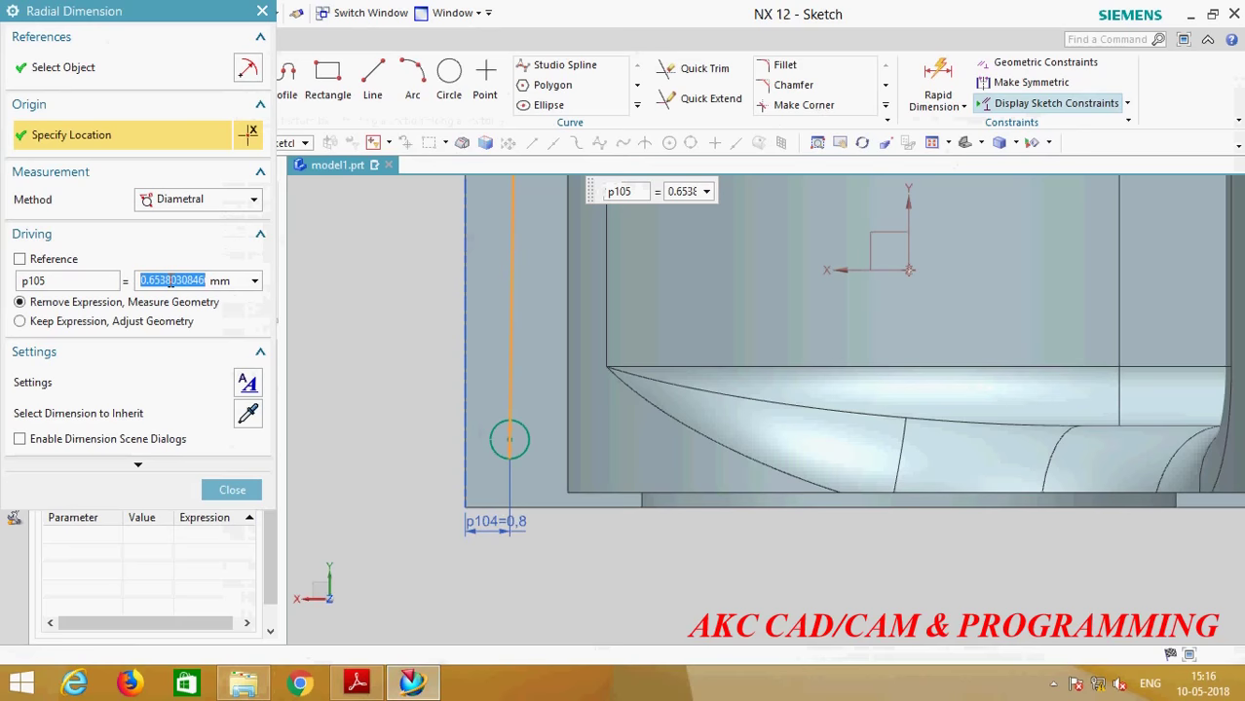
key("Return")
left_click(232, 491)
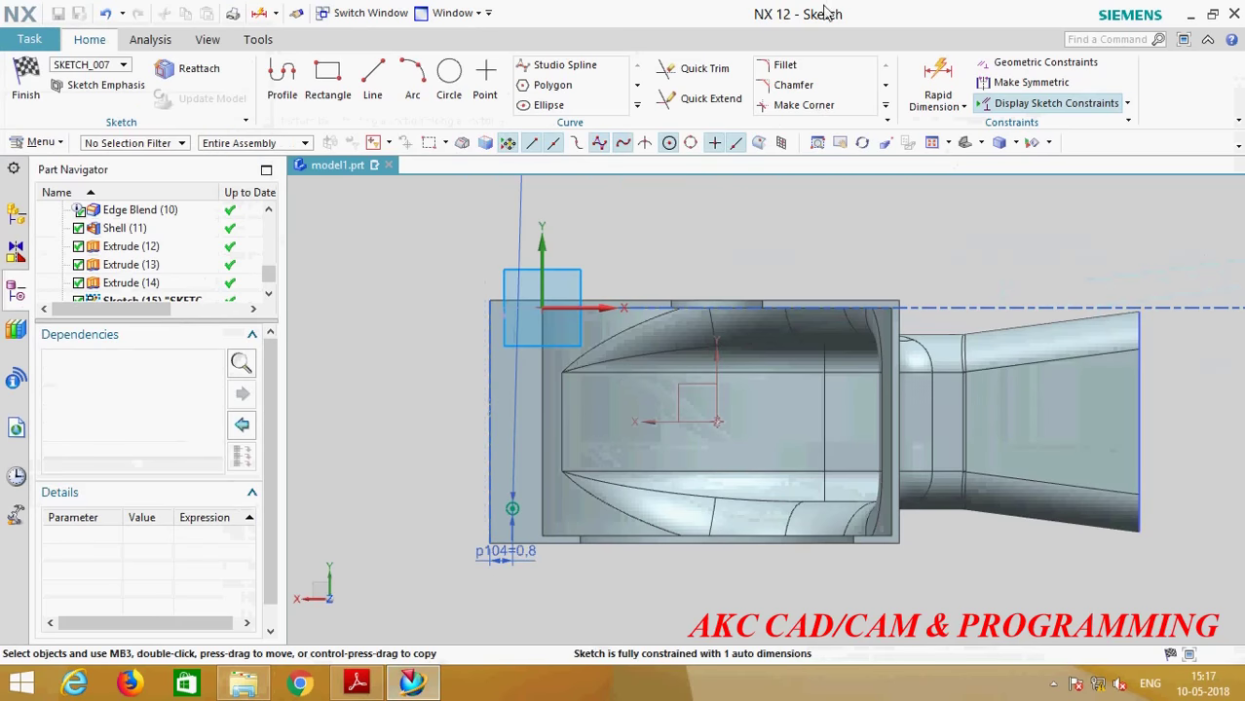
left_click(419, 686)
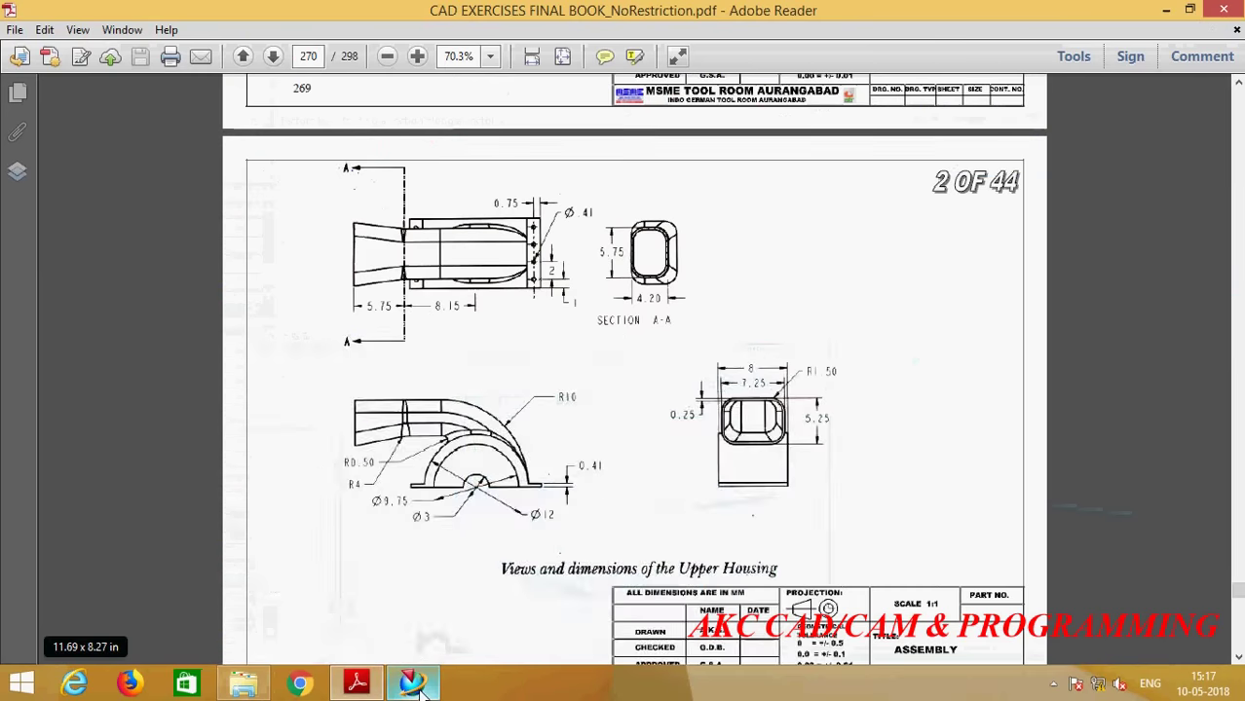
left_click(414, 685)
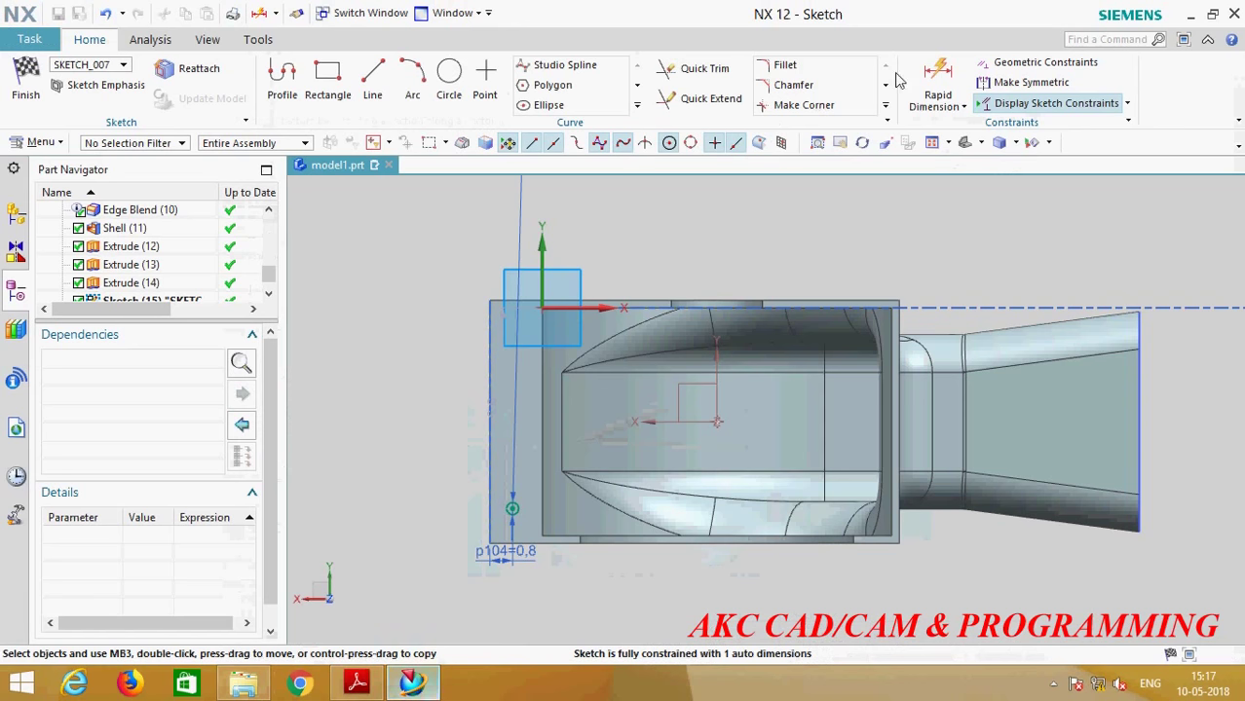
Step: Pattern the circle along the vertical edge line, with the direction reversed upward
left_click(638, 106)
left_click(682, 105)
scroll(508, 507, "up", 5)
scroll(582, 438, "up", 3)
left_click(557, 455)
left_click(110, 194)
left_click(437, 393)
scroll(543, 424, "down", 3)
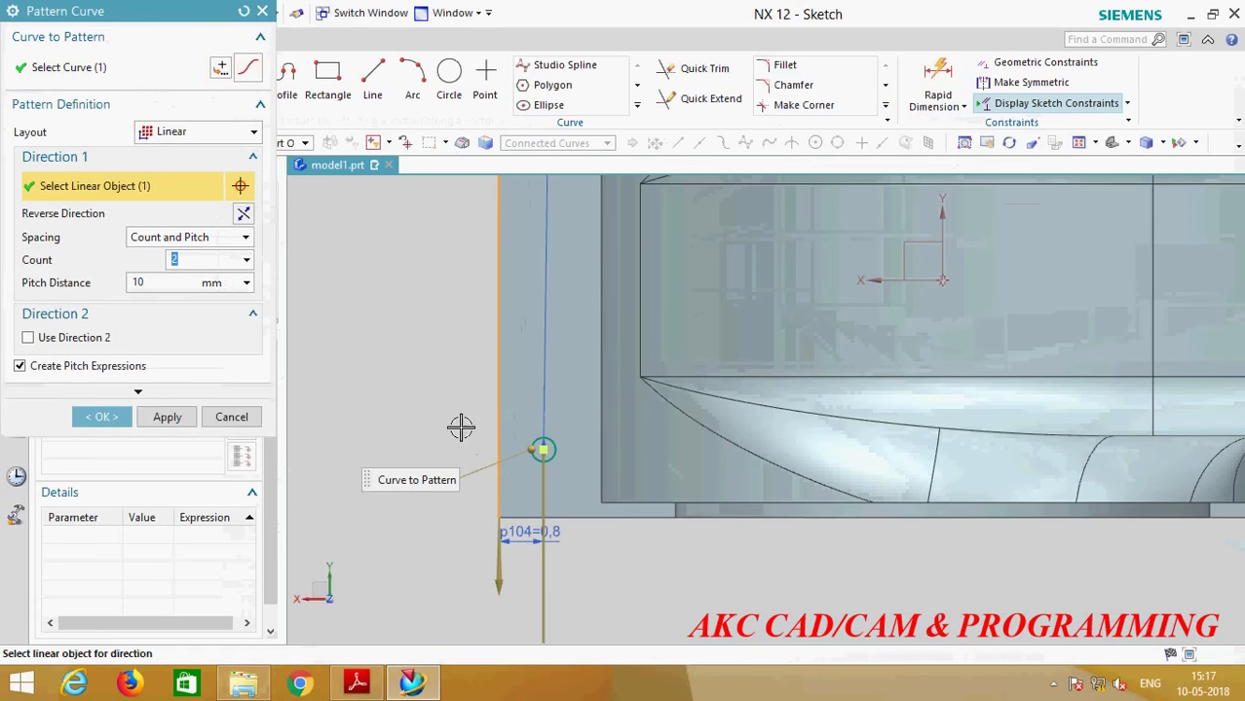
left_click(243, 213)
Step: Make the pattern 4 circles at a pitch of 2, then finish the sketch
double_click(190, 259)
scroll(492, 409, "down", 2)
scroll(494, 217, "up", 2)
scroll(546, 409, "down", 2)
scroll(539, 298, "up", 2)
scroll(544, 299, "down", 2)
scroll(546, 351, "down", 3)
scroll(540, 322, "down", 1)
scroll(531, 292, "up", 2)
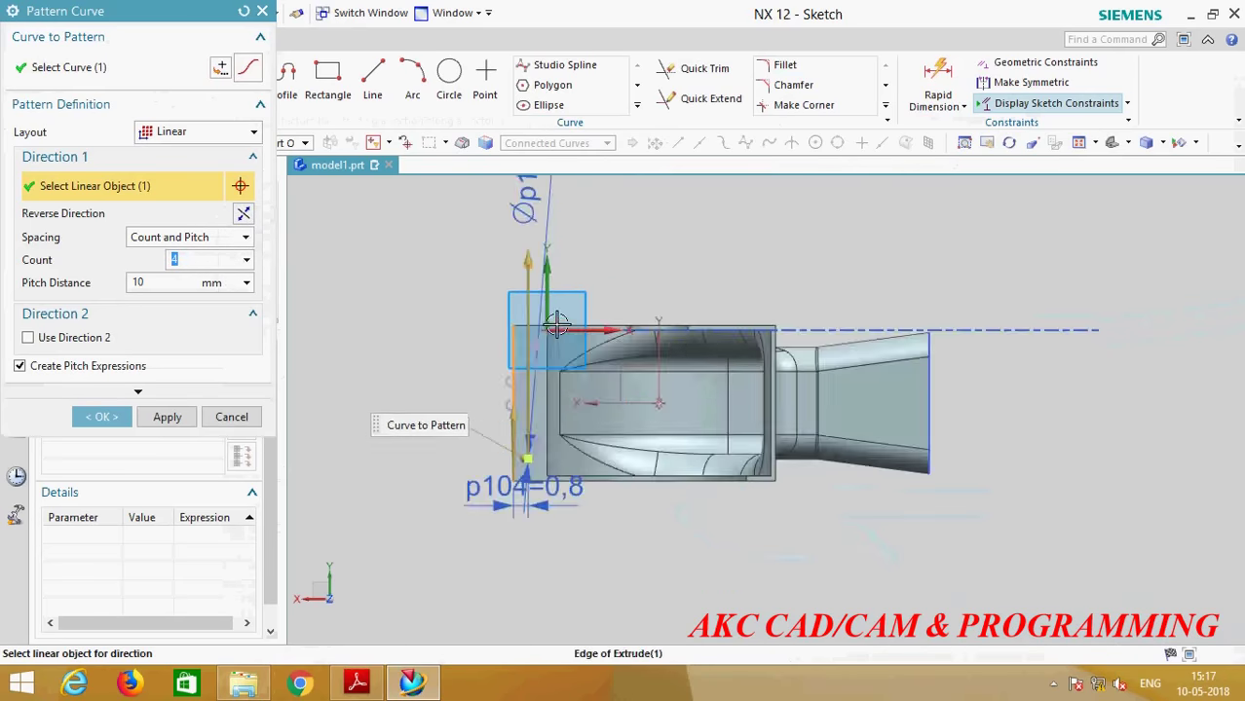
left_click(163, 282)
type("2")
key("Return")
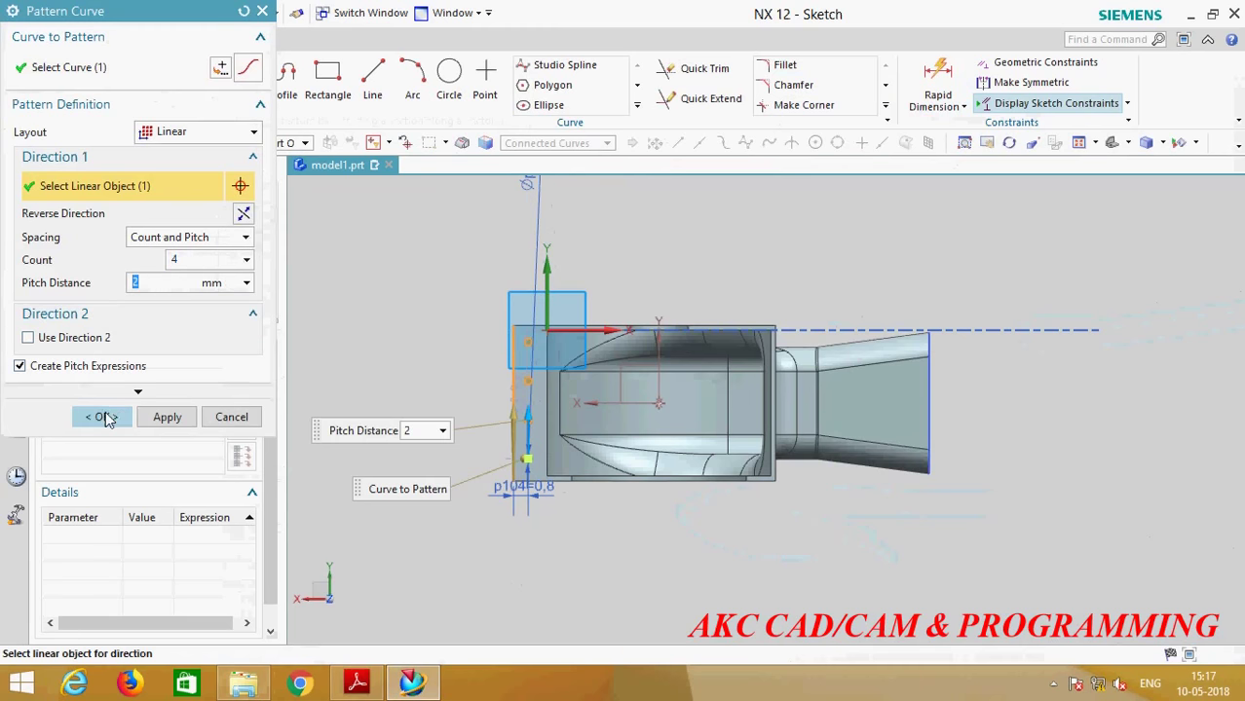
left_click(116, 419)
key("Home")
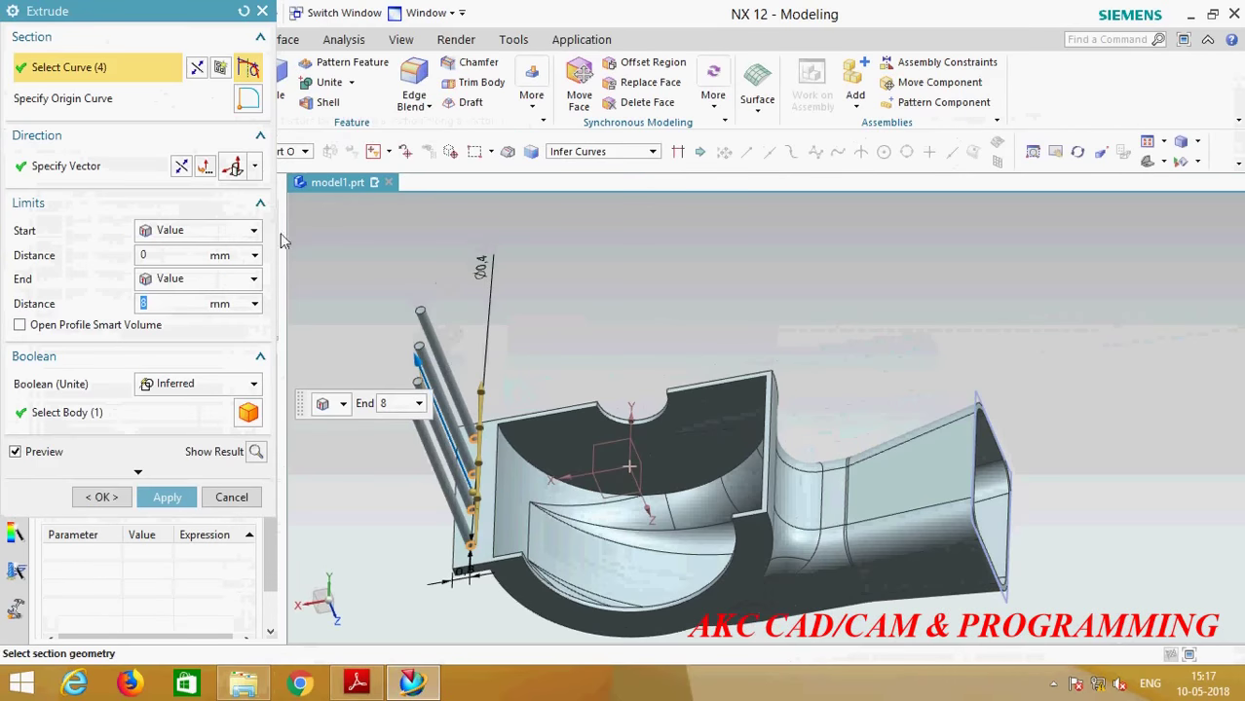
Step: Reverse the extrude and subtract it to cut four bolt holes through the flange
left_click(181, 166)
middle_click_drag(504, 414, 511, 378)
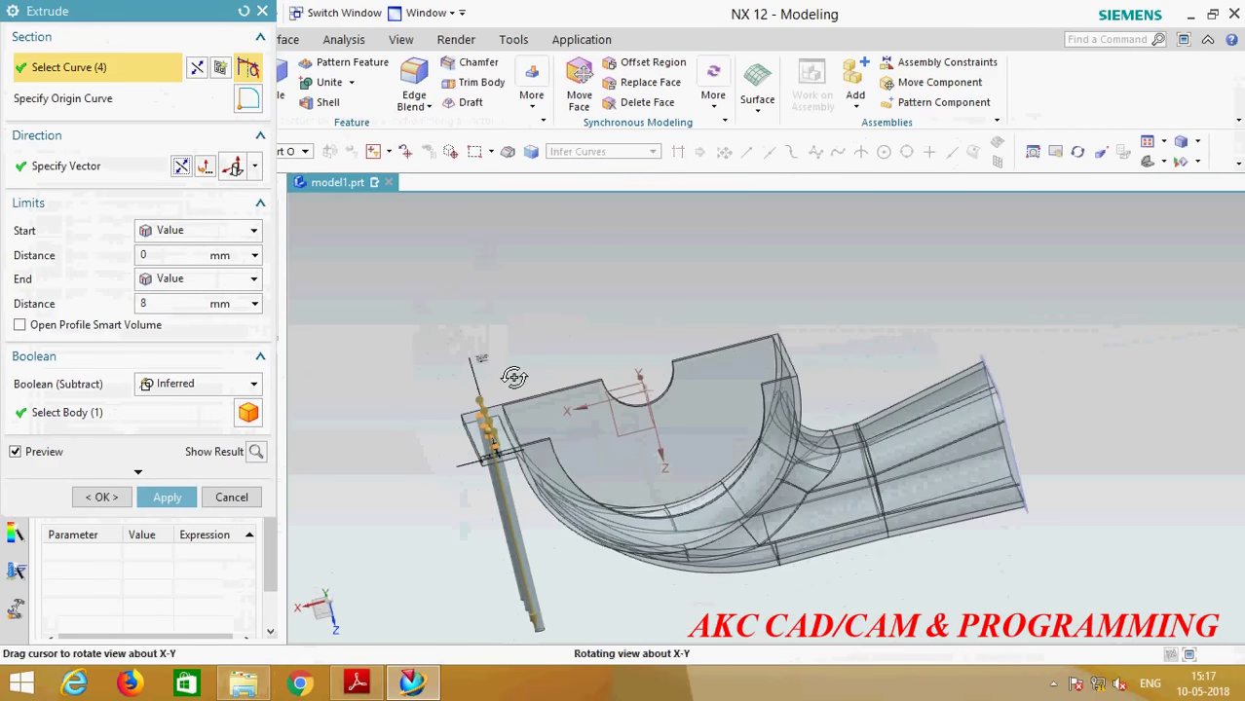
left_click(125, 500)
Step: Start a Mirror Feature about the YZ datum plane with the flange extrude selected
left_click(531, 97)
left_click(655, 285)
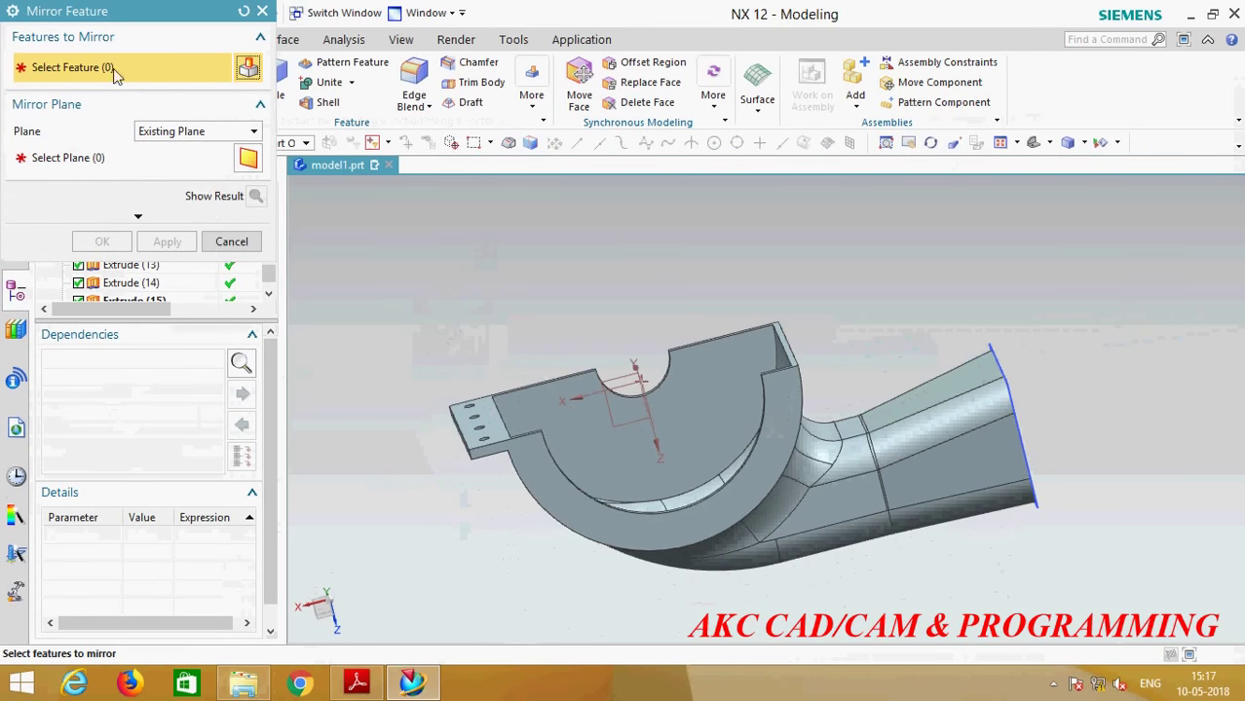
left_click(72, 157)
middle_click_drag(489, 345, 604, 441)
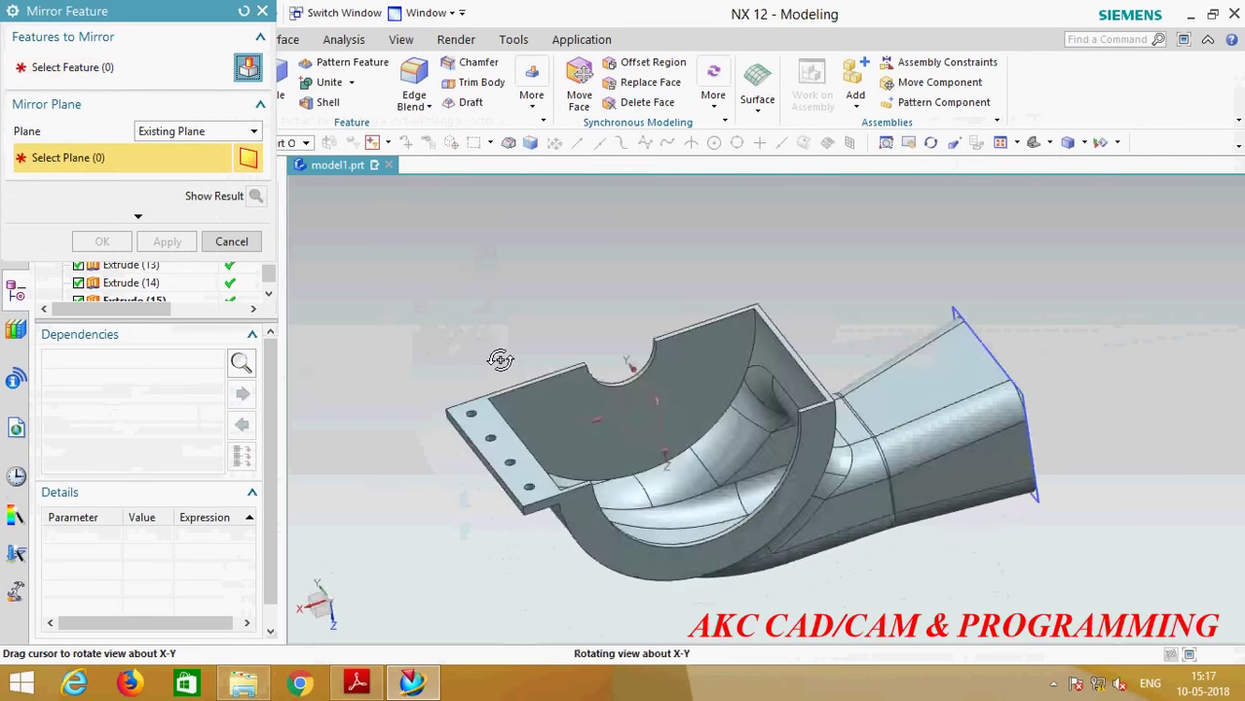
scroll(604, 440, "down", 5)
left_click(643, 375)
scroll(655, 336, "up", 5)
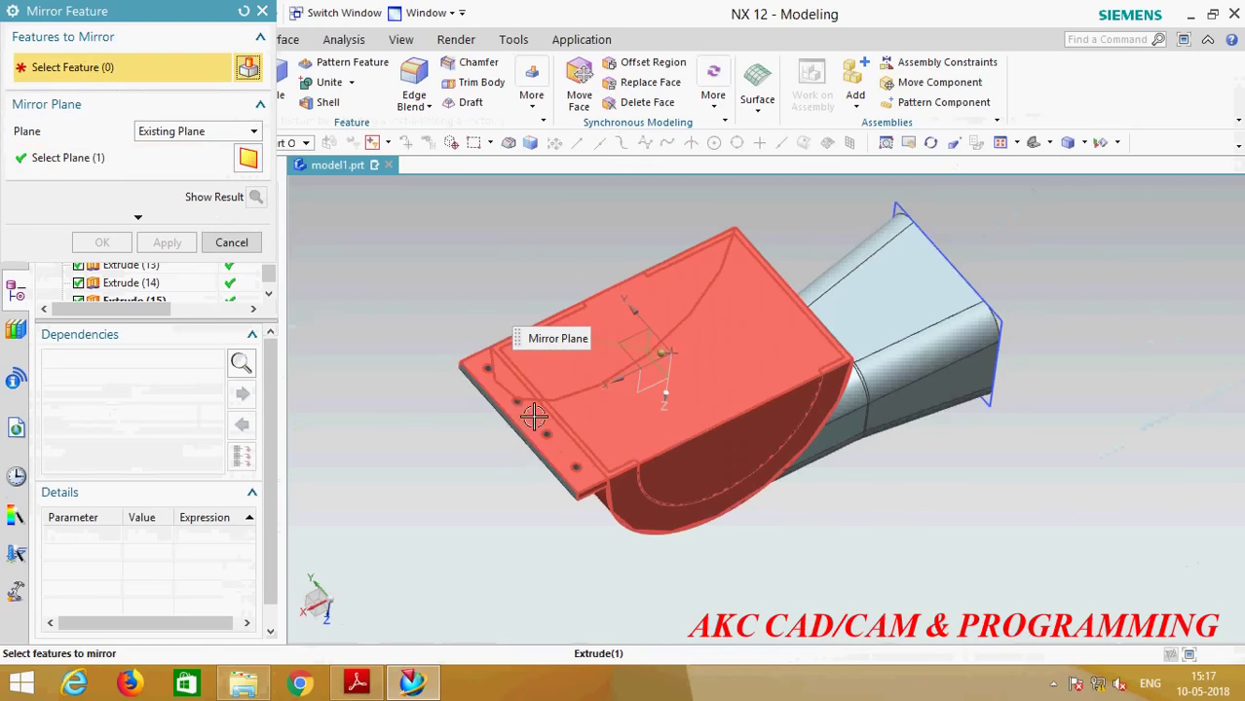
left_click(520, 419)
left_click(520, 419)
Step: Add the hole feature, apply the mirror, then cancel and undo it with Ctrl+Z
scroll(512, 515, "down", 3)
scroll(500, 339, "down", 2)
scroll(547, 361, "down", 1)
left_click(730, 557)
scroll(531, 385, "up", 3)
scroll(574, 292, "up", 2)
left_click(167, 243)
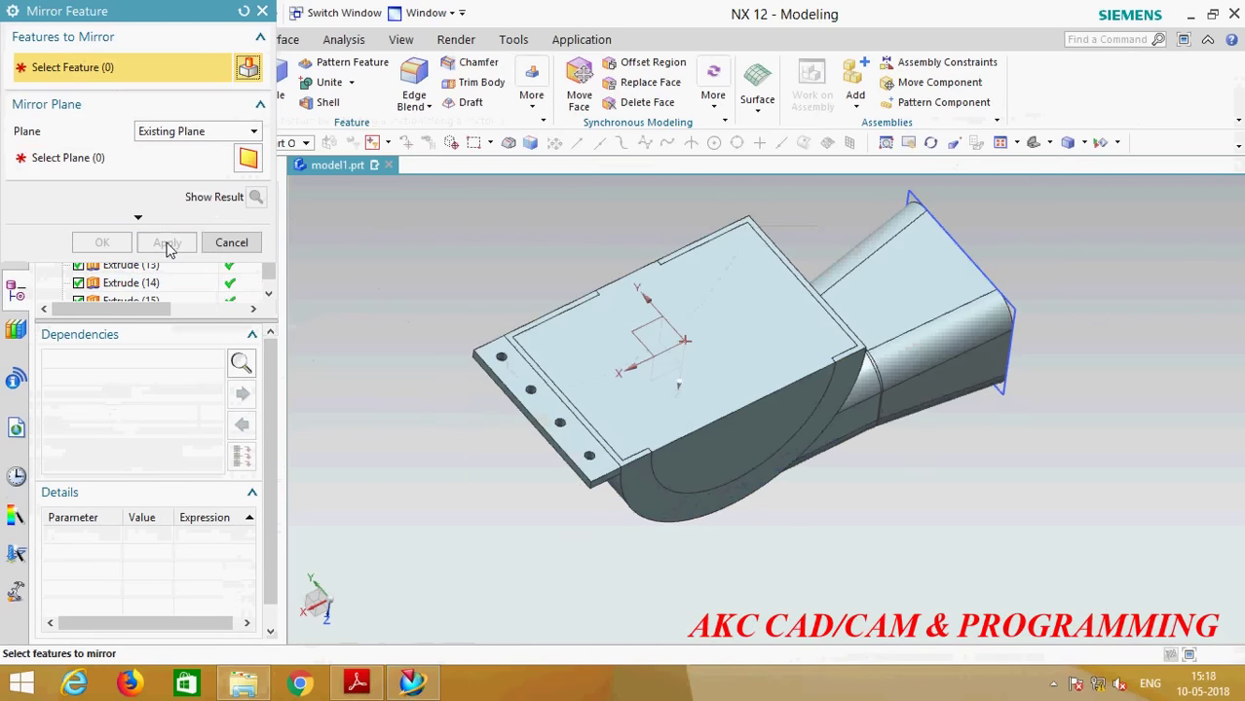
left_click(231, 245)
key("ctrl+z")
Step: Mirror the Extrude (14) flange about the YZ datum plane
scroll(268, 281, "down", 1)
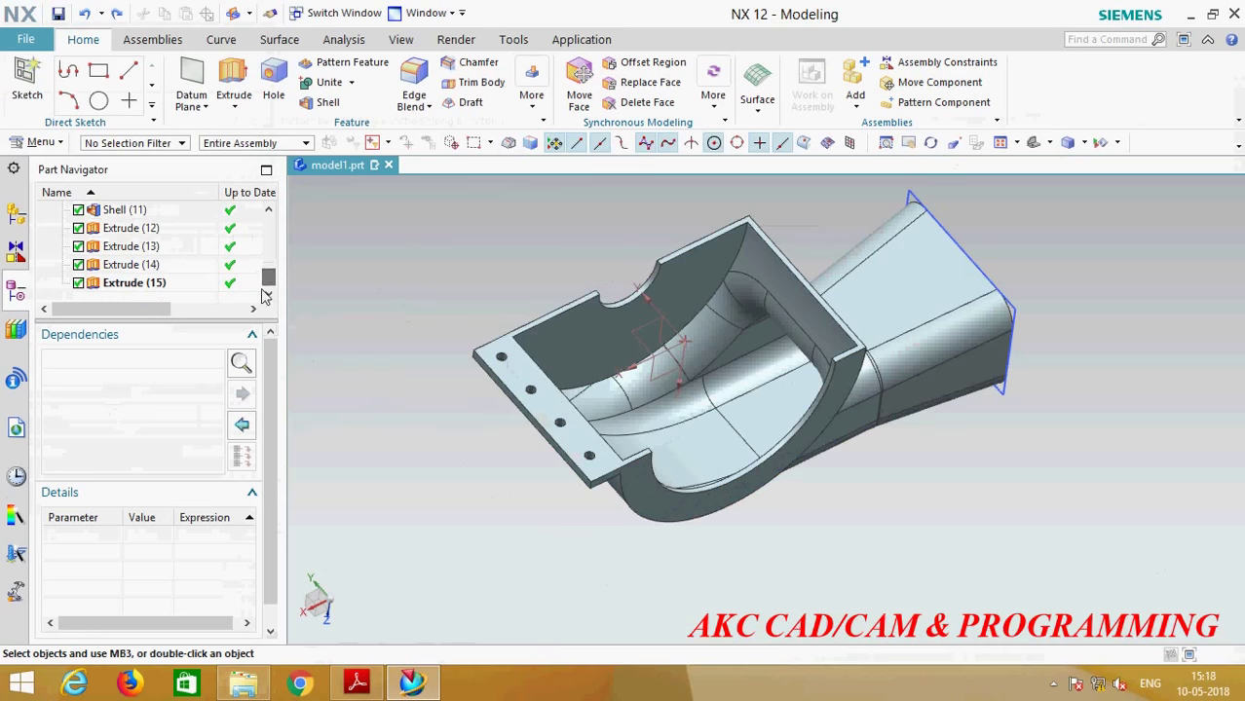
left_click(251, 334)
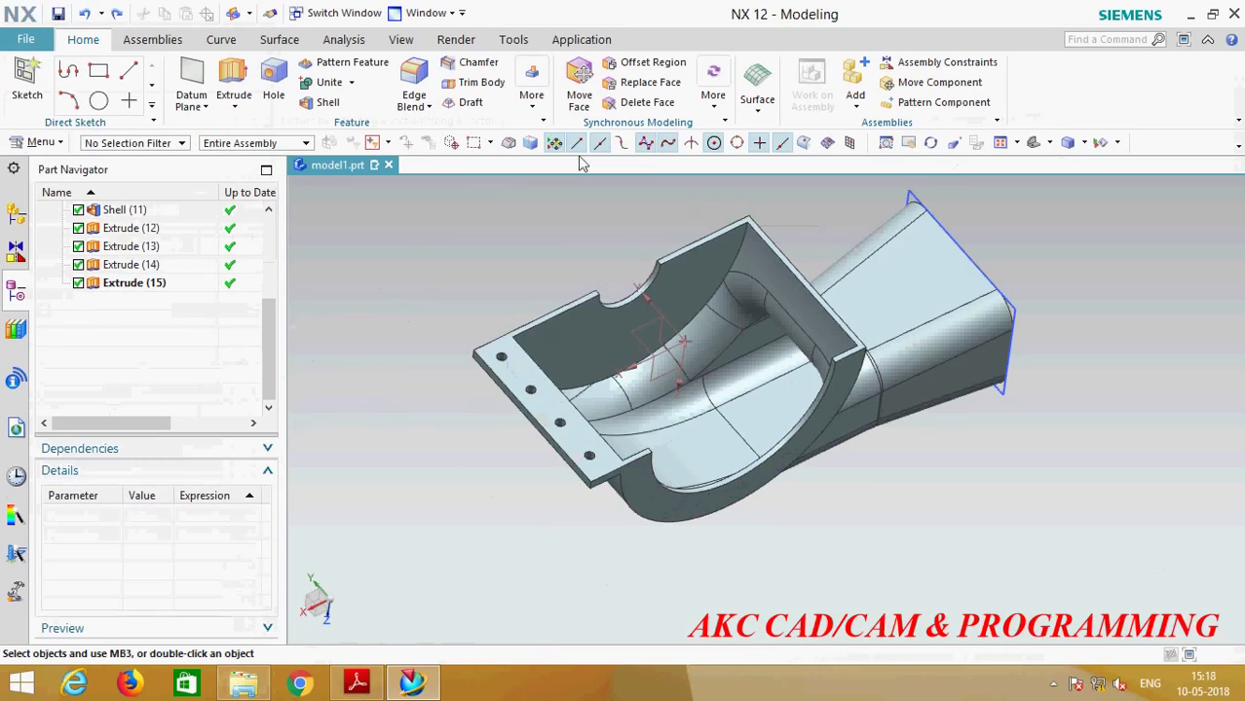
left_click(531, 92)
left_click(648, 282)
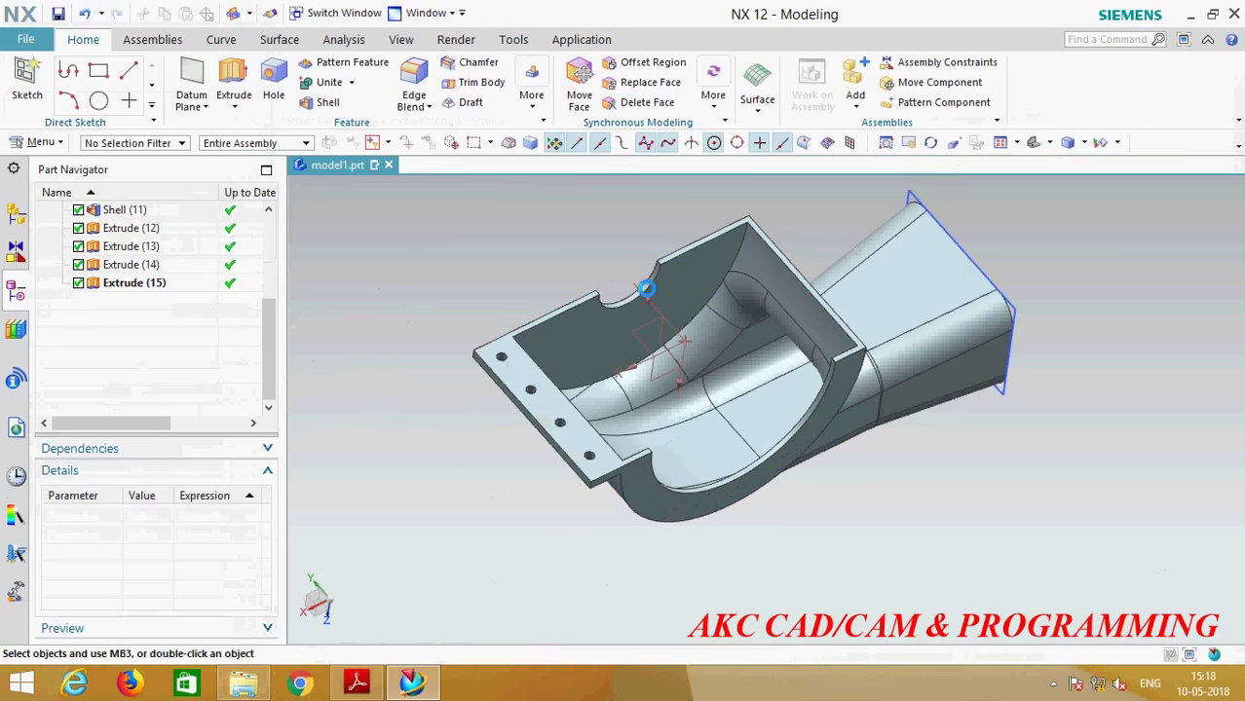
left_click(136, 266)
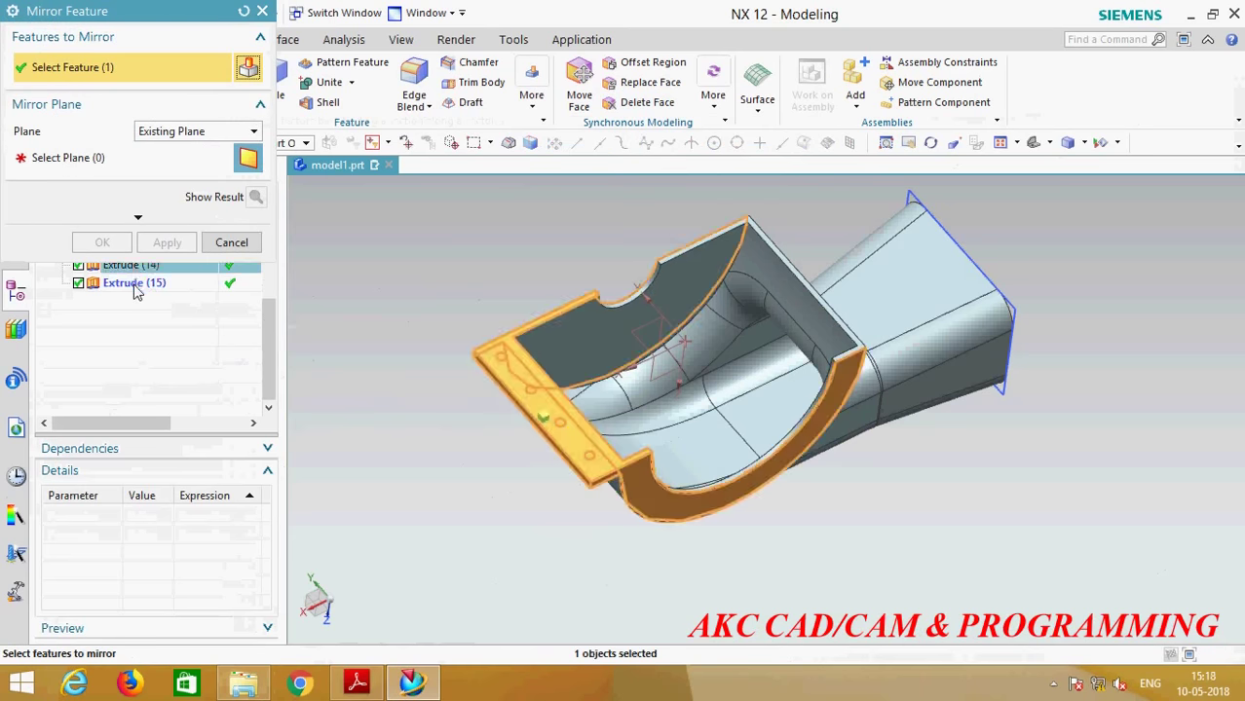
left_click(98, 158)
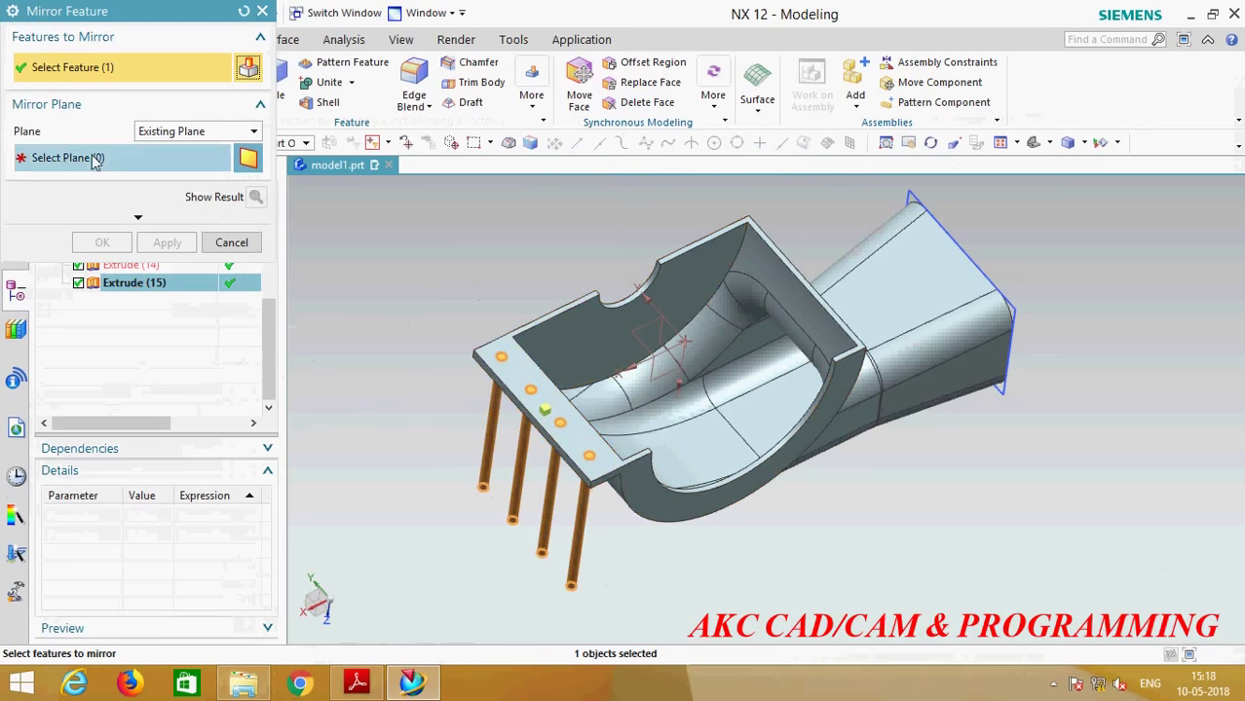
left_click(671, 343)
left_click(101, 243)
Step: Review the flange extrude without changes, then delete Mirror Feature (16)
middle_click_drag(766, 544, 724, 543)
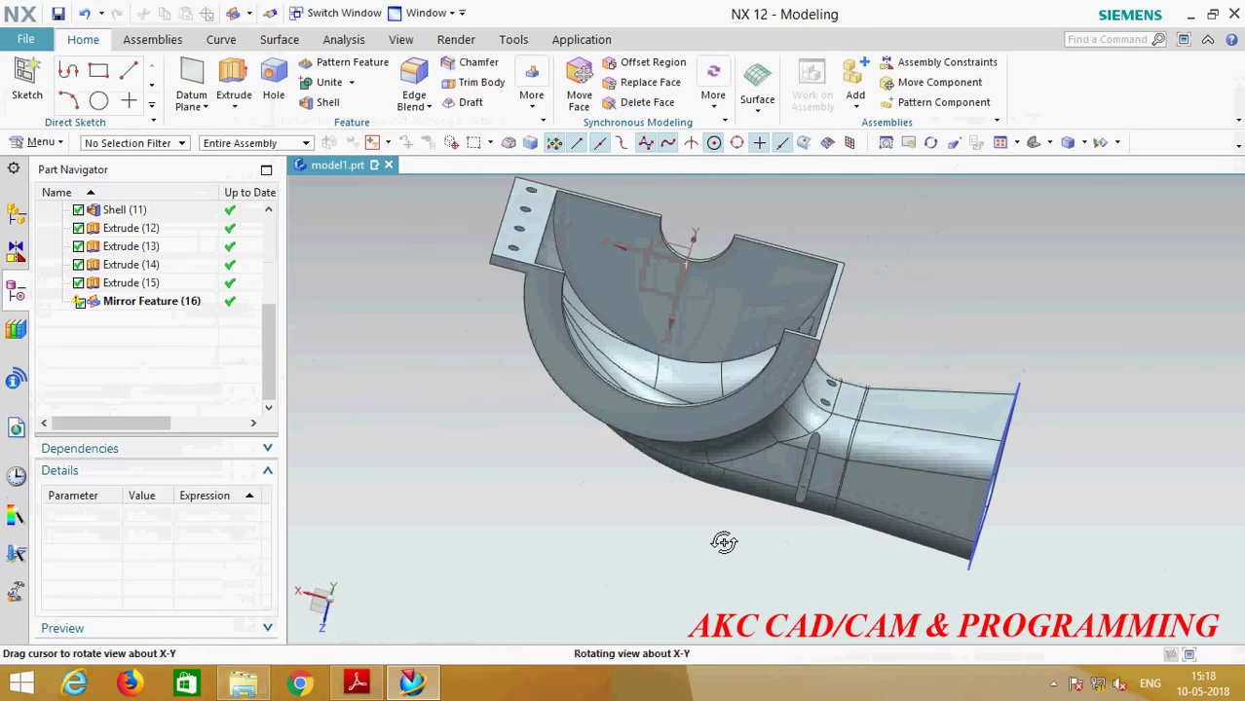
left_click(131, 266)
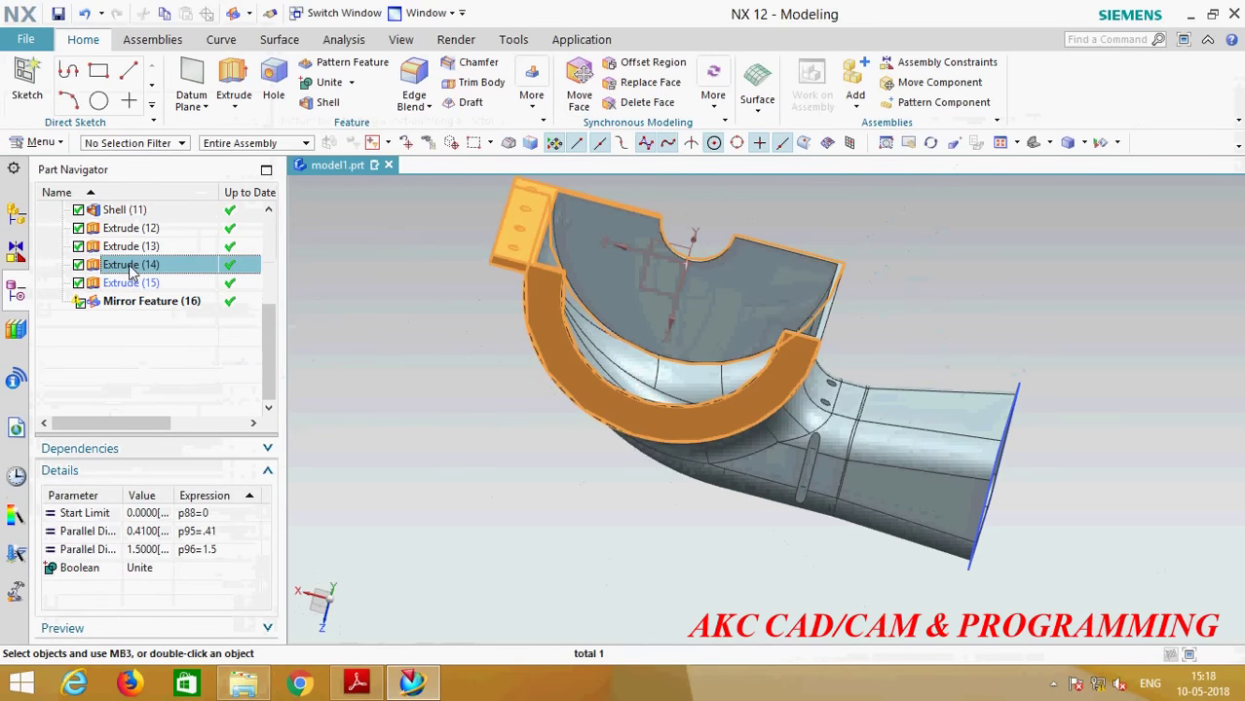
double_click(130, 267)
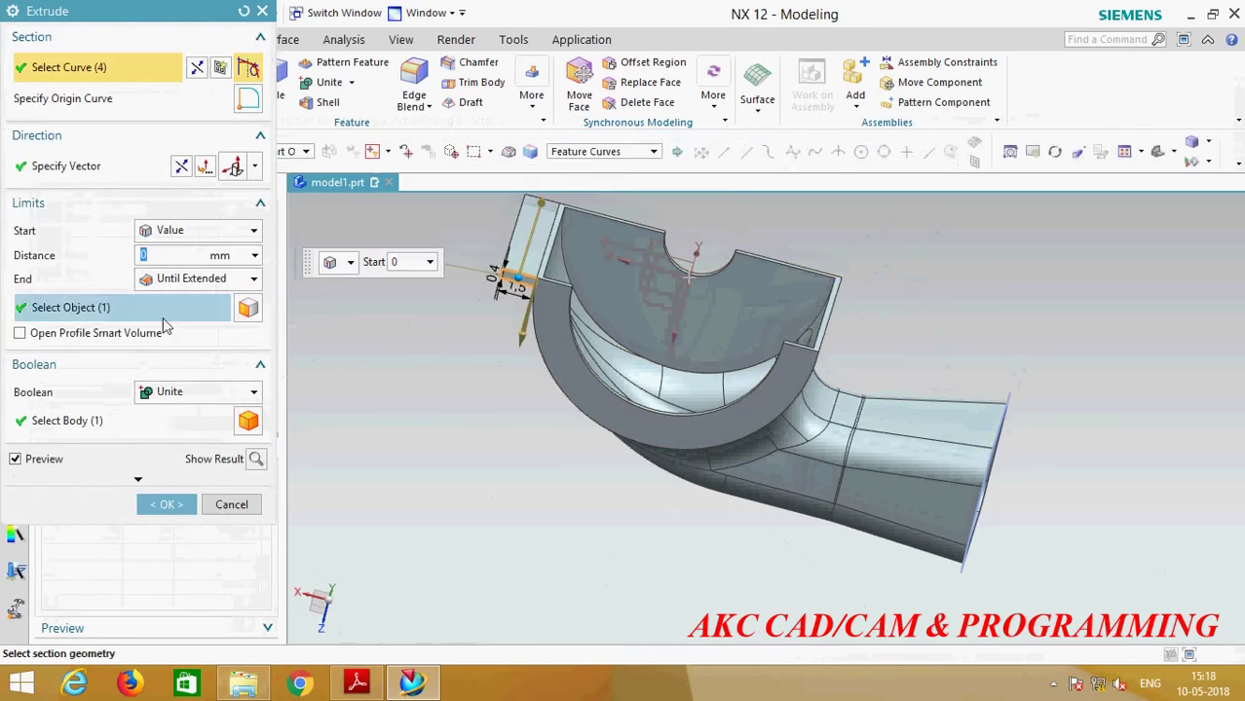
left_click(231, 504)
left_click(143, 303)
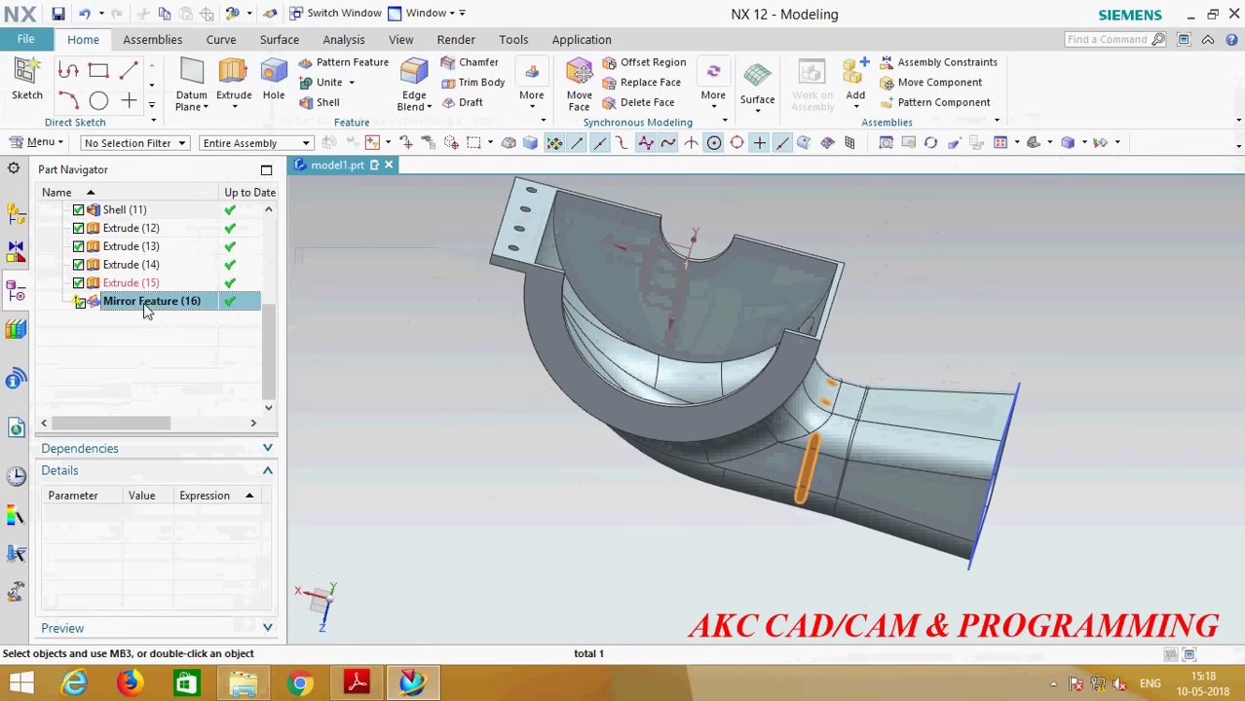
right_click(143, 303)
left_click(205, 555)
Step: Re-check the Extrude (14) flange unchanged and start a fresh Mirror Feature
scroll(265, 368, "down", 1)
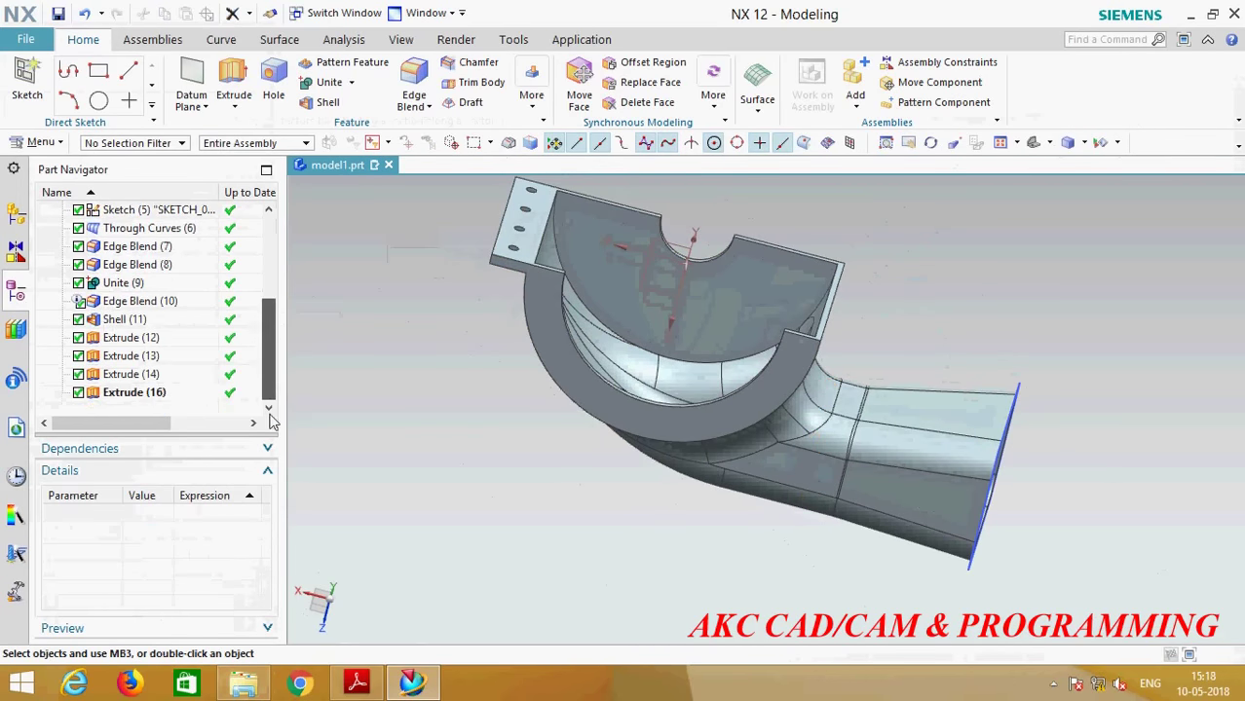
left_click(154, 378)
left_click(153, 398)
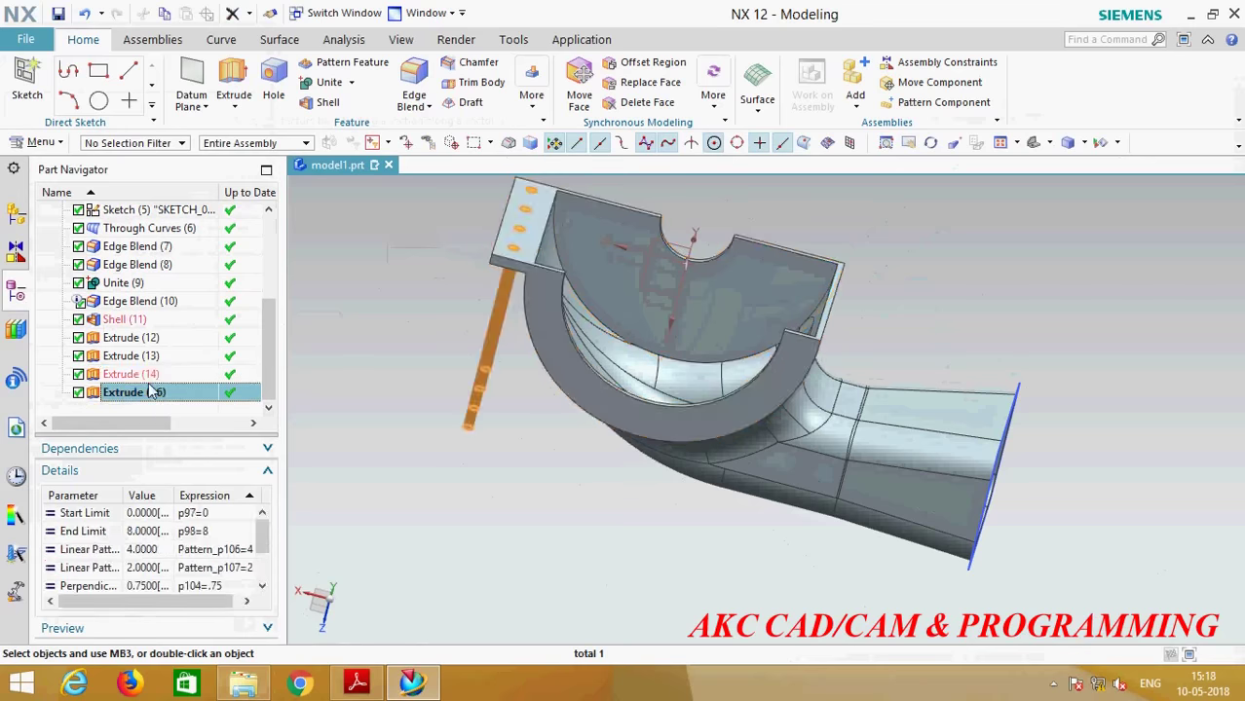
left_click(144, 374)
double_click(145, 374)
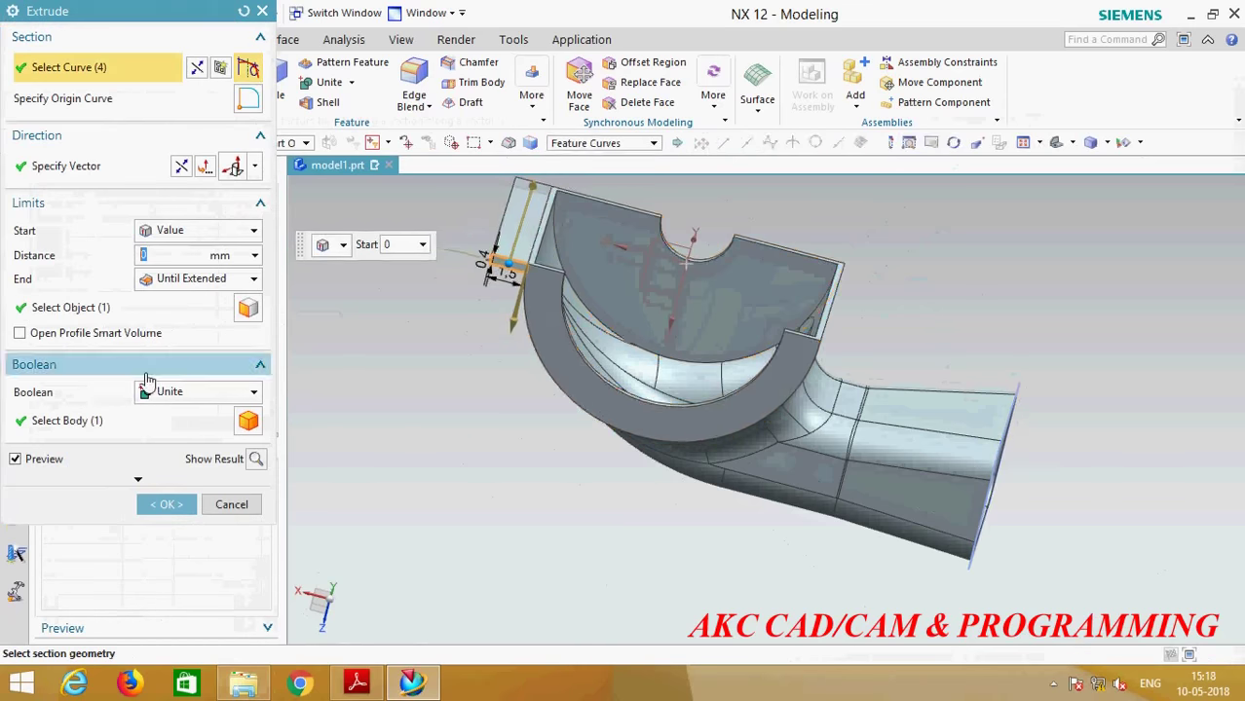
left_click(178, 503)
left_click(531, 98)
left_click(662, 286)
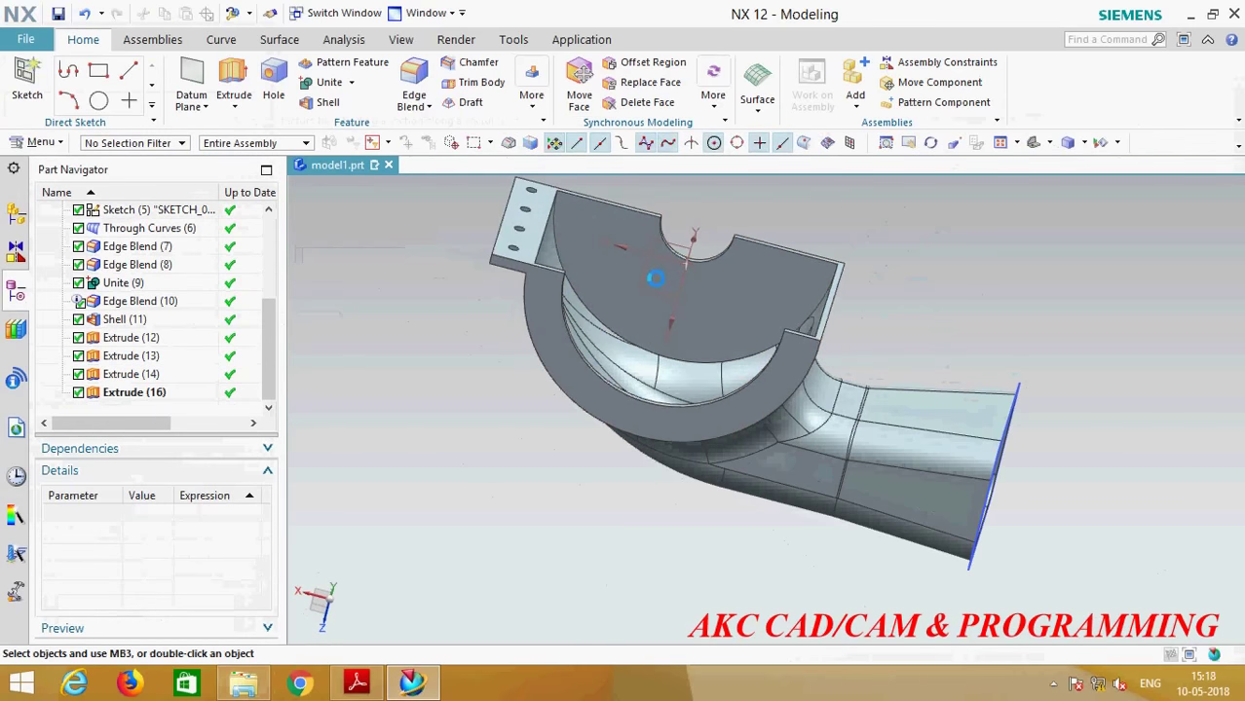
Step: Mirror the Extrude (14) flange about the YZ datum plane and apply
left_click(137, 379)
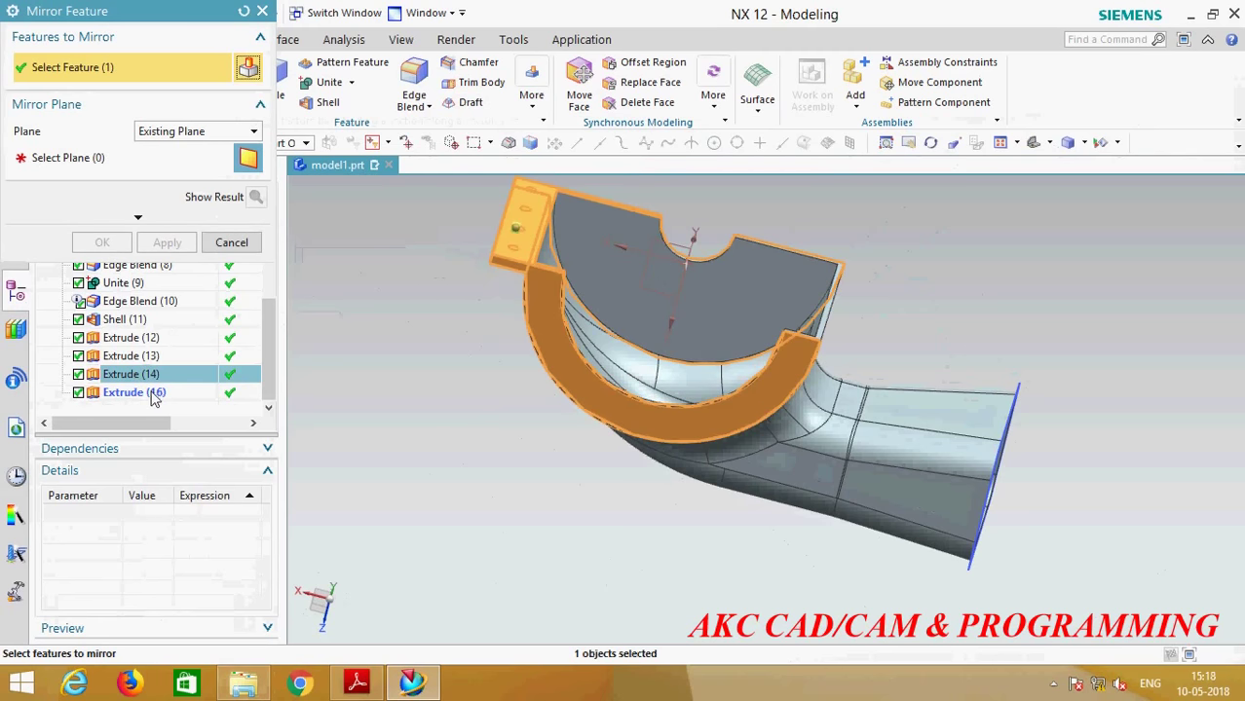
left_click(78, 158)
mouse_move(730, 286)
middle_mouse_down()
mouse_move(541, 432)
mouse_move(678, 294)
middle_mouse_up()
left_click(678, 294)
middle_click_drag(417, 417, 277, 306)
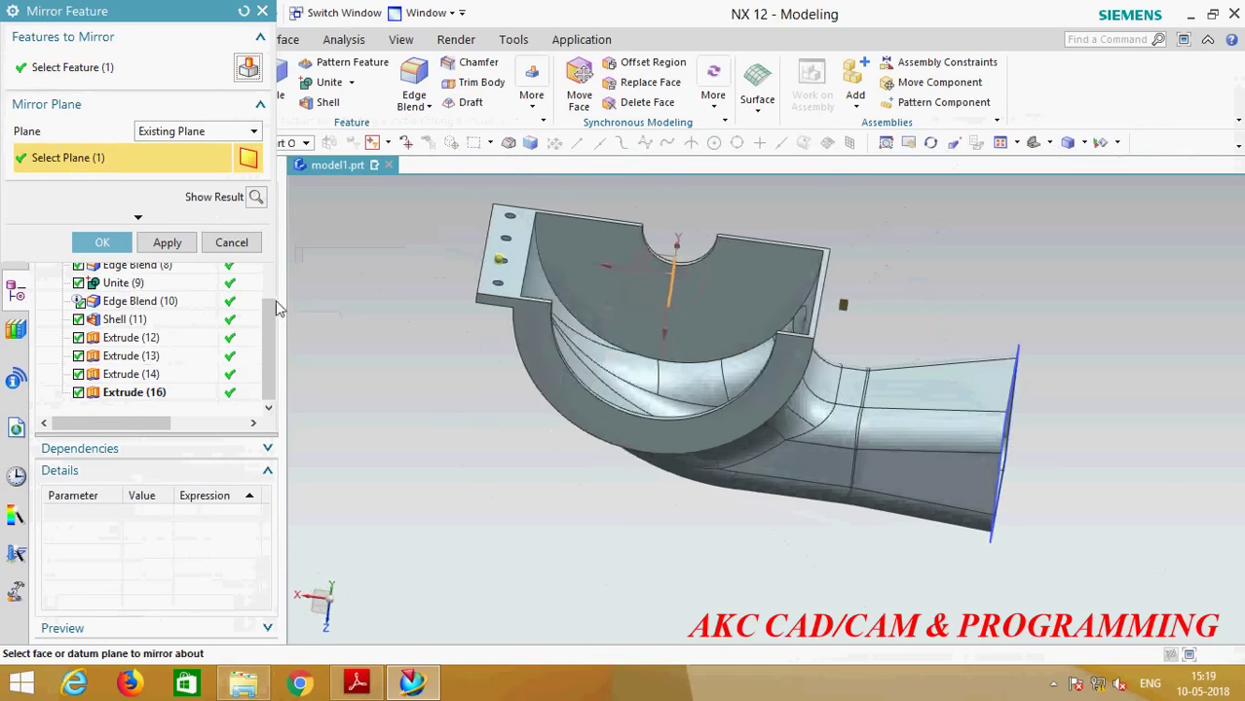
left_click(257, 197)
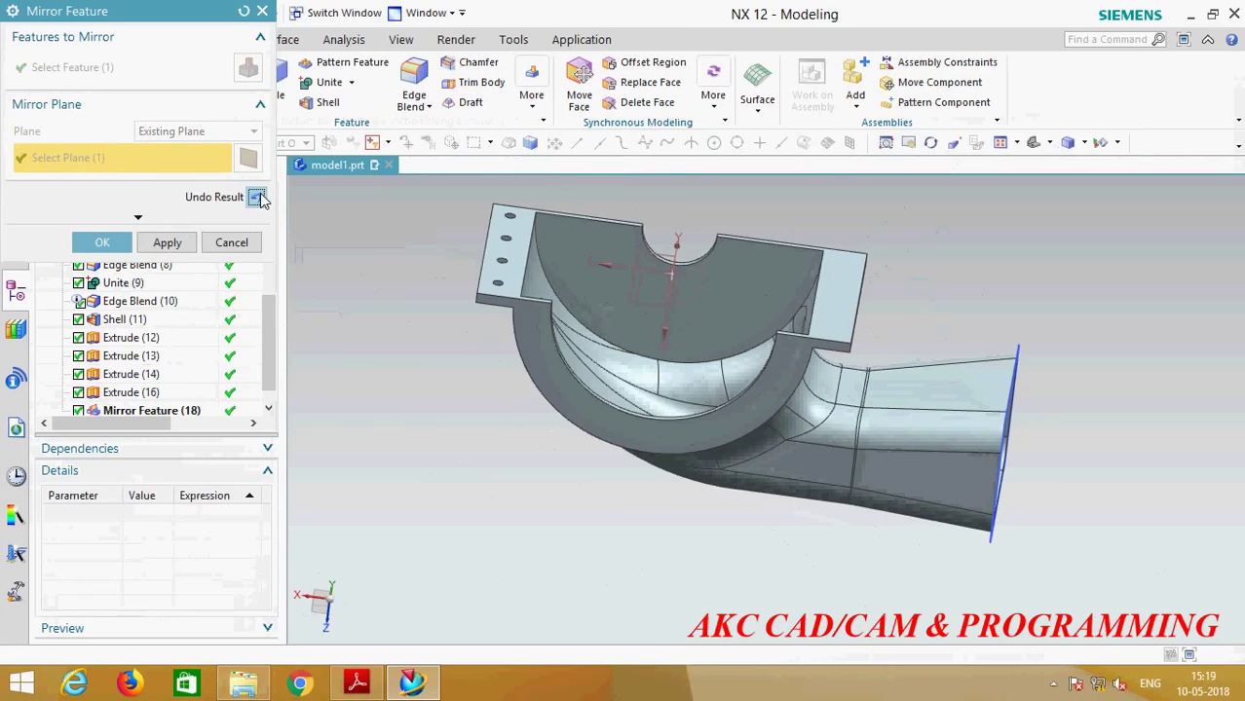
left_click(180, 242)
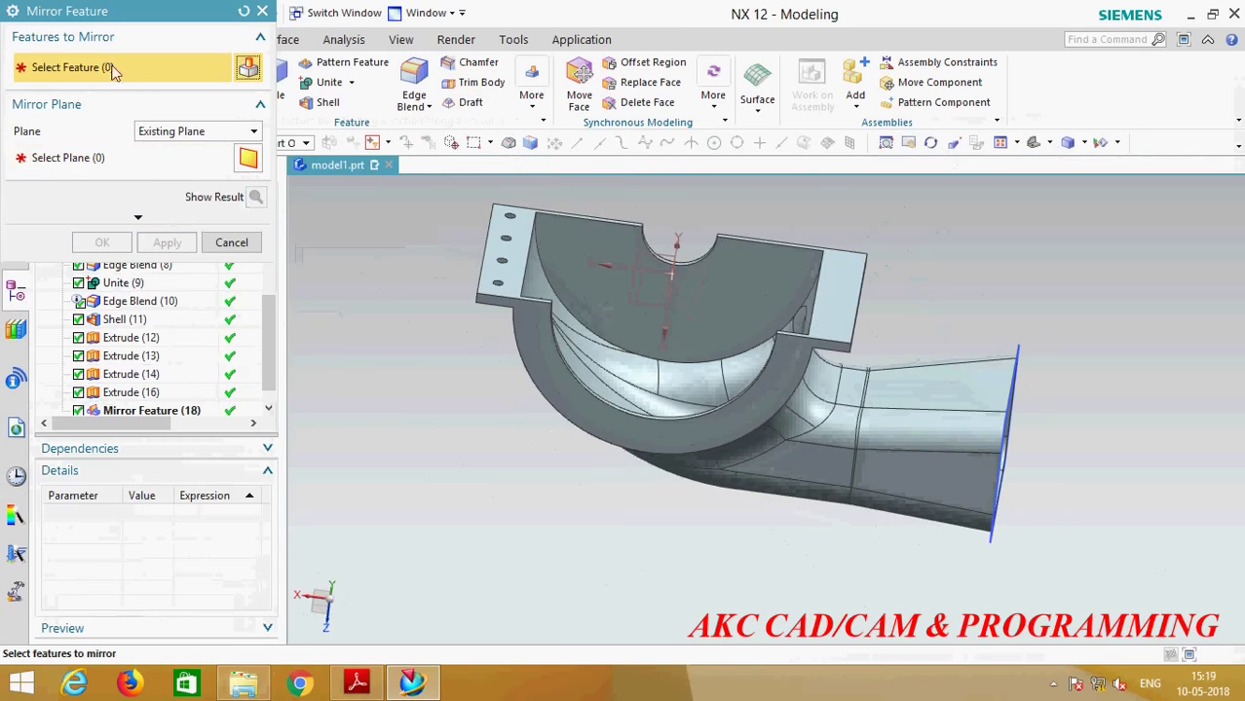
Step: Mirror the Extrude (16) bolt holes about the YZ datum plane onto the opposite flange
scroll(494, 226, "up", 3)
scroll(576, 200, "up", 2)
left_click(387, 214)
scroll(516, 241, "down", 2)
scroll(517, 242, "down", 3)
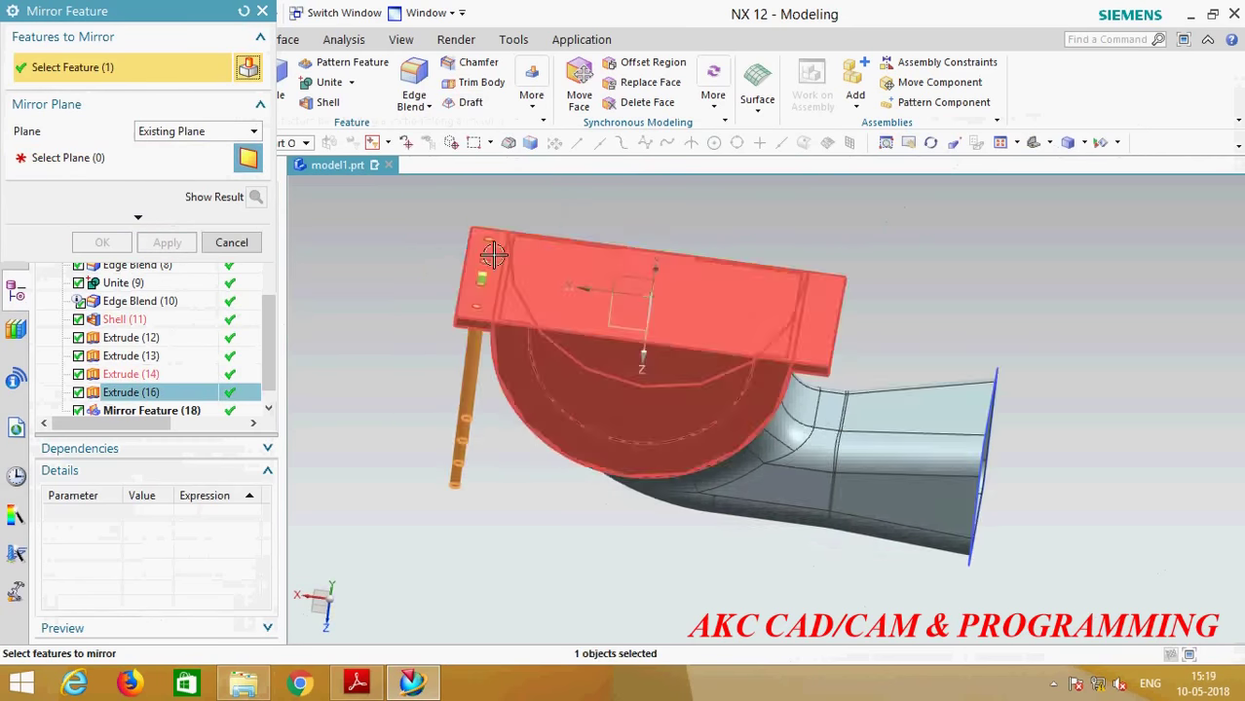
left_click(98, 160)
middle_click_drag(422, 451, 450, 454)
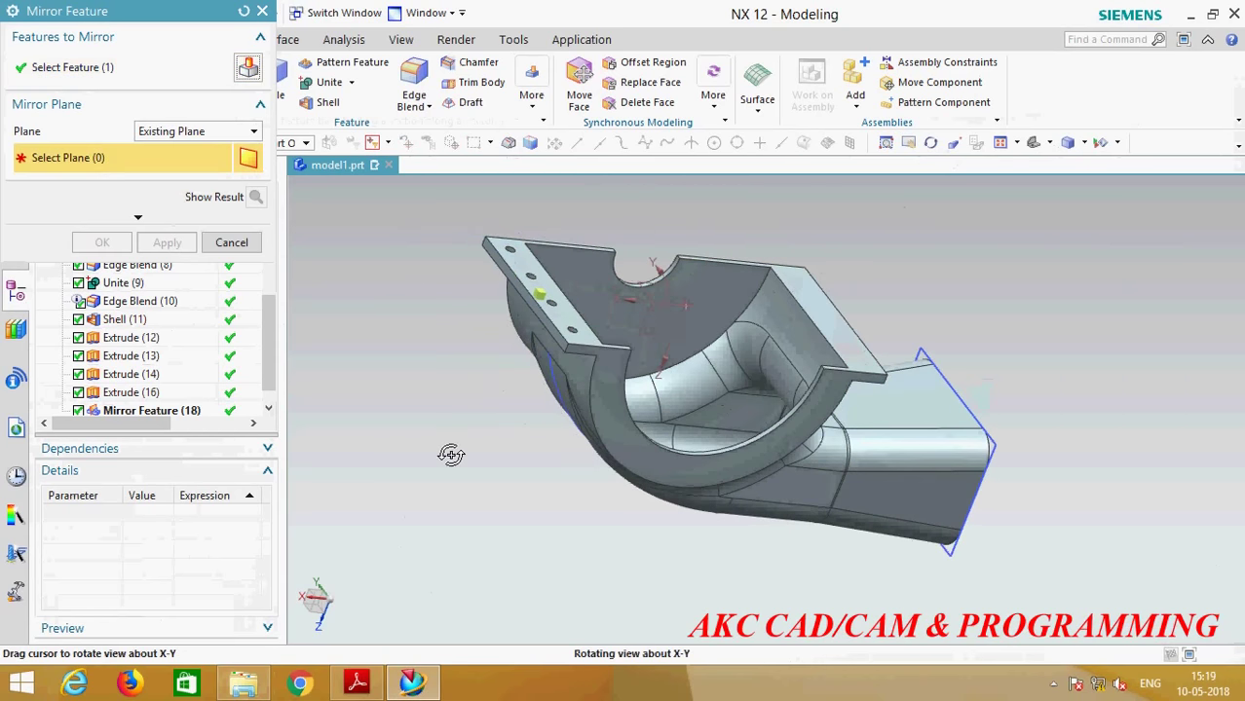
left_click(673, 331)
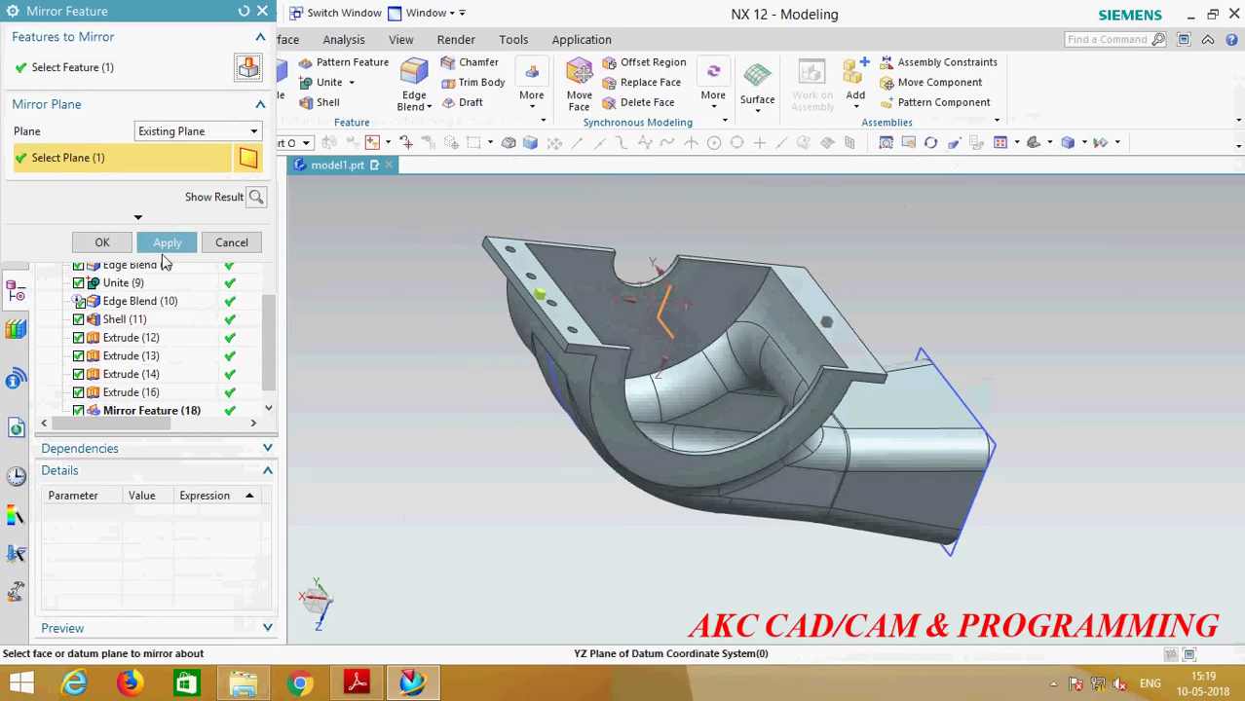
left_click(256, 197)
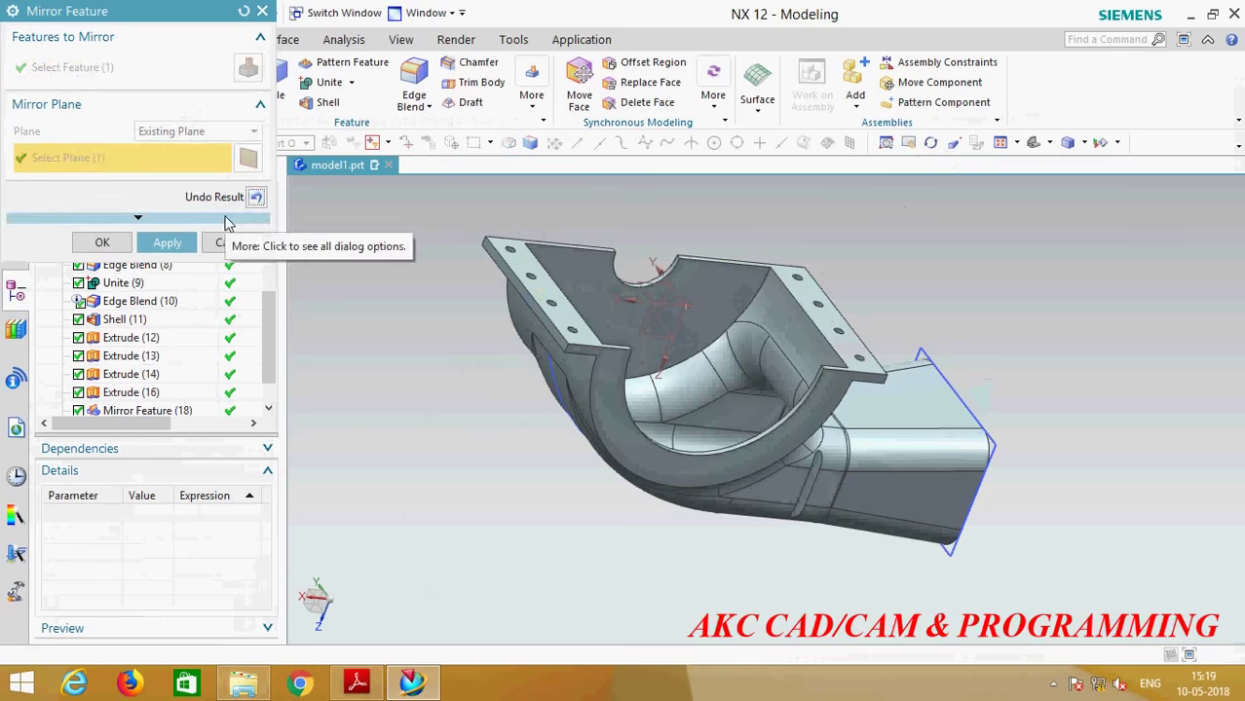
left_click(129, 244)
scroll(428, 416, "down", 3)
Step: Change the Extrude (16) bolt-hole cut's end distance to 2
scroll(258, 356, "down", 2)
double_click(135, 356)
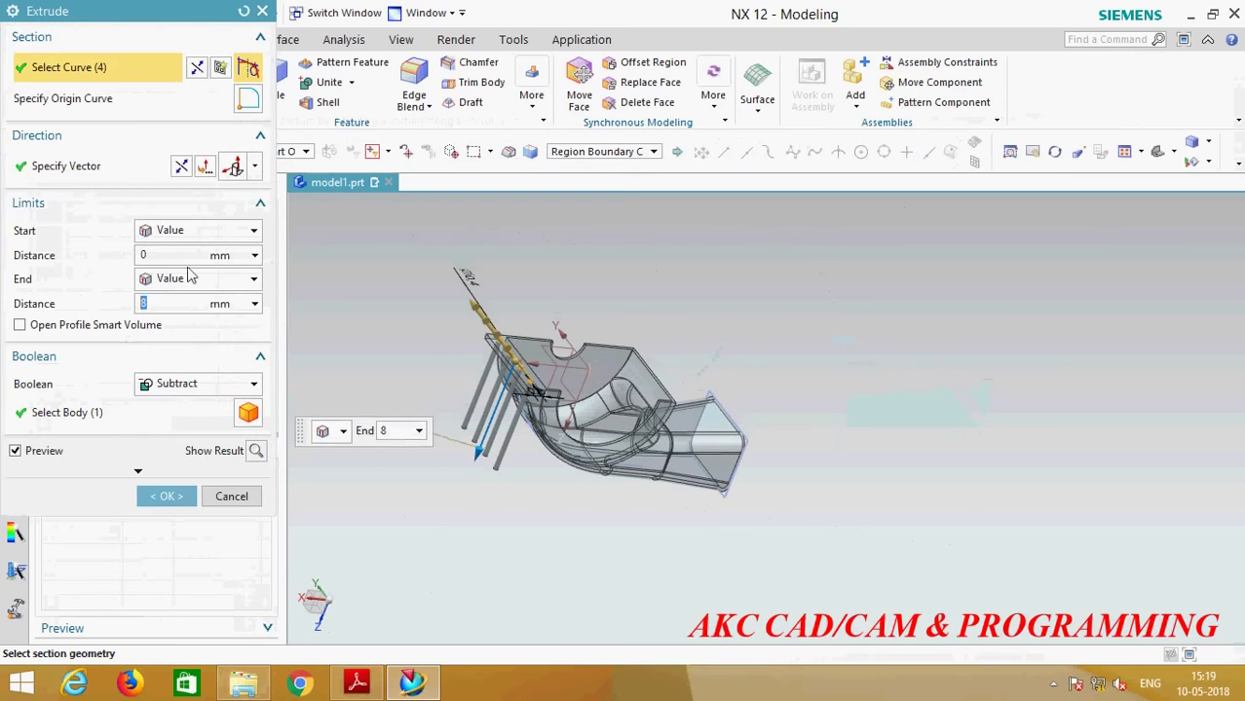
type("2")
middle_click_drag(826, 522, 505, 484)
left_click(166, 496)
Step: Orbit and zoom around the housing to inspect both holed flanges
mouse_move(407, 528)
middle_mouse_down()
mouse_move(345, 529)
mouse_move(444, 514)
mouse_move(503, 435)
mouse_move(562, 410)
mouse_move(545, 468)
mouse_move(556, 493)
mouse_move(583, 494)
middle_mouse_up()
scroll(737, 387, "up", 3)
right_click(739, 387)
left_click(887, 424)
scroll(881, 429, "down", 2)
mouse_move(882, 429)
middle_mouse_down()
mouse_move(728, 417)
mouse_move(789, 404)
mouse_move(767, 383)
middle_mouse_up()
scroll(798, 341, "down", 2)
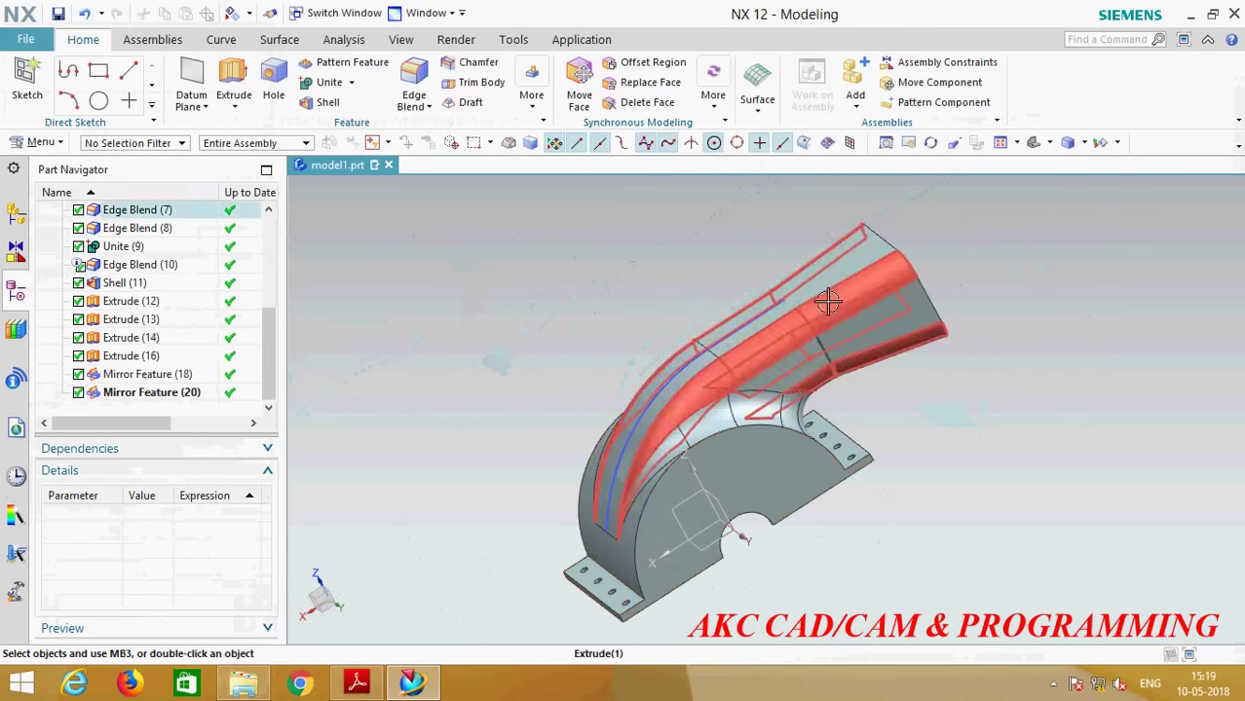
scroll(756, 349, "up", 1)
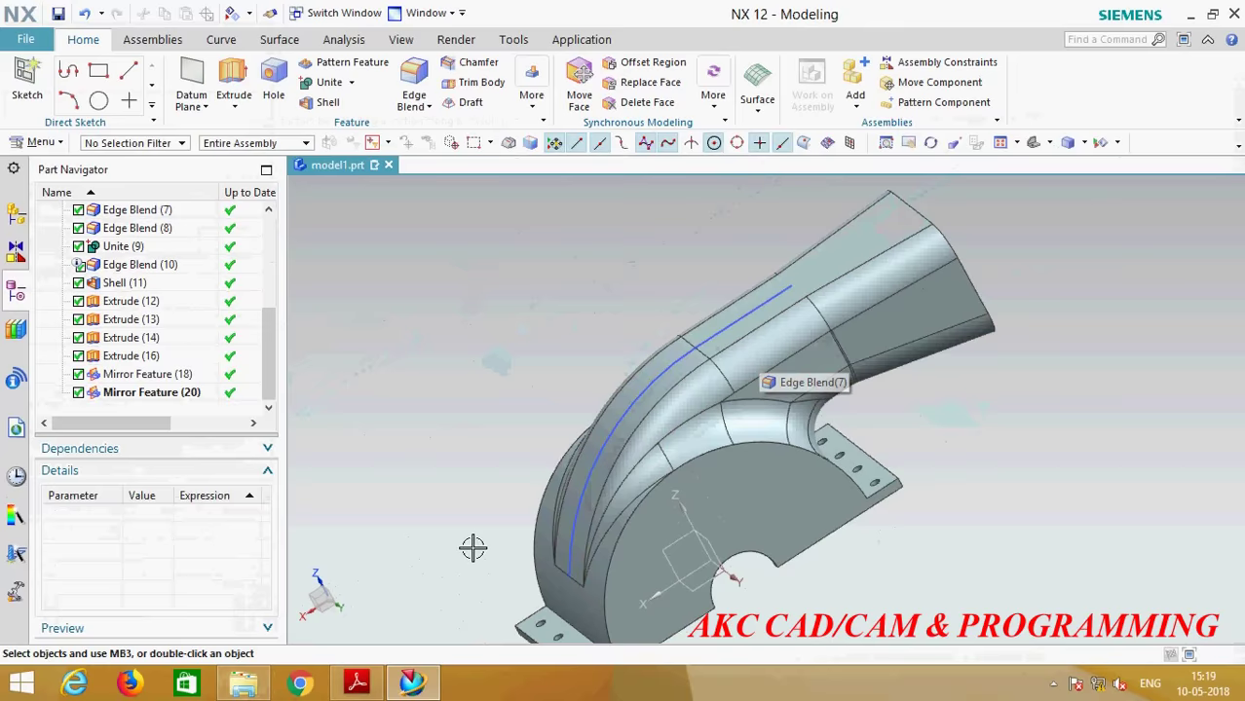